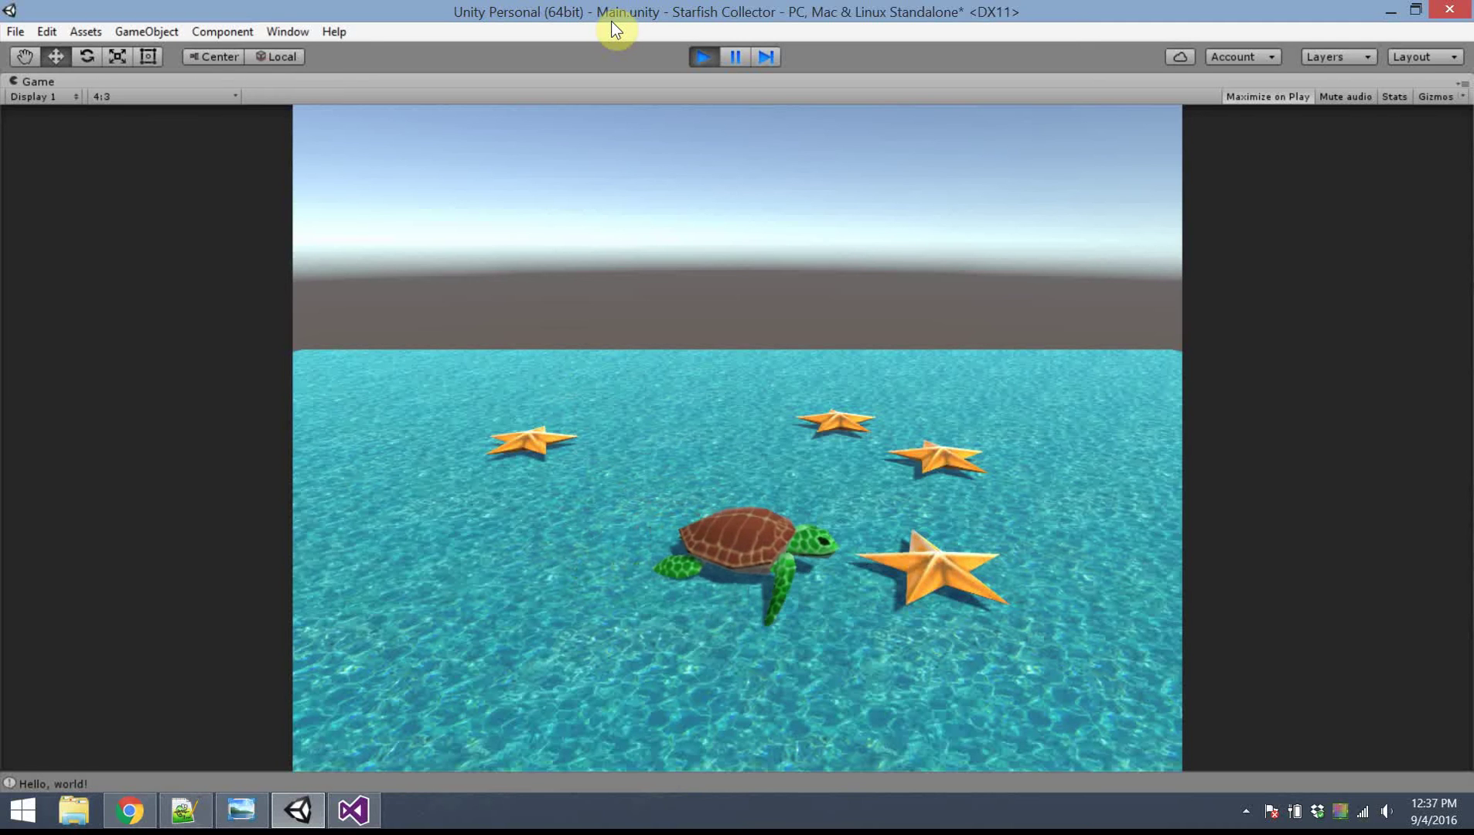
Step: Steer the turtle with the arrow keys to collect all the starfish
{"action": "key", "text": "Up"}
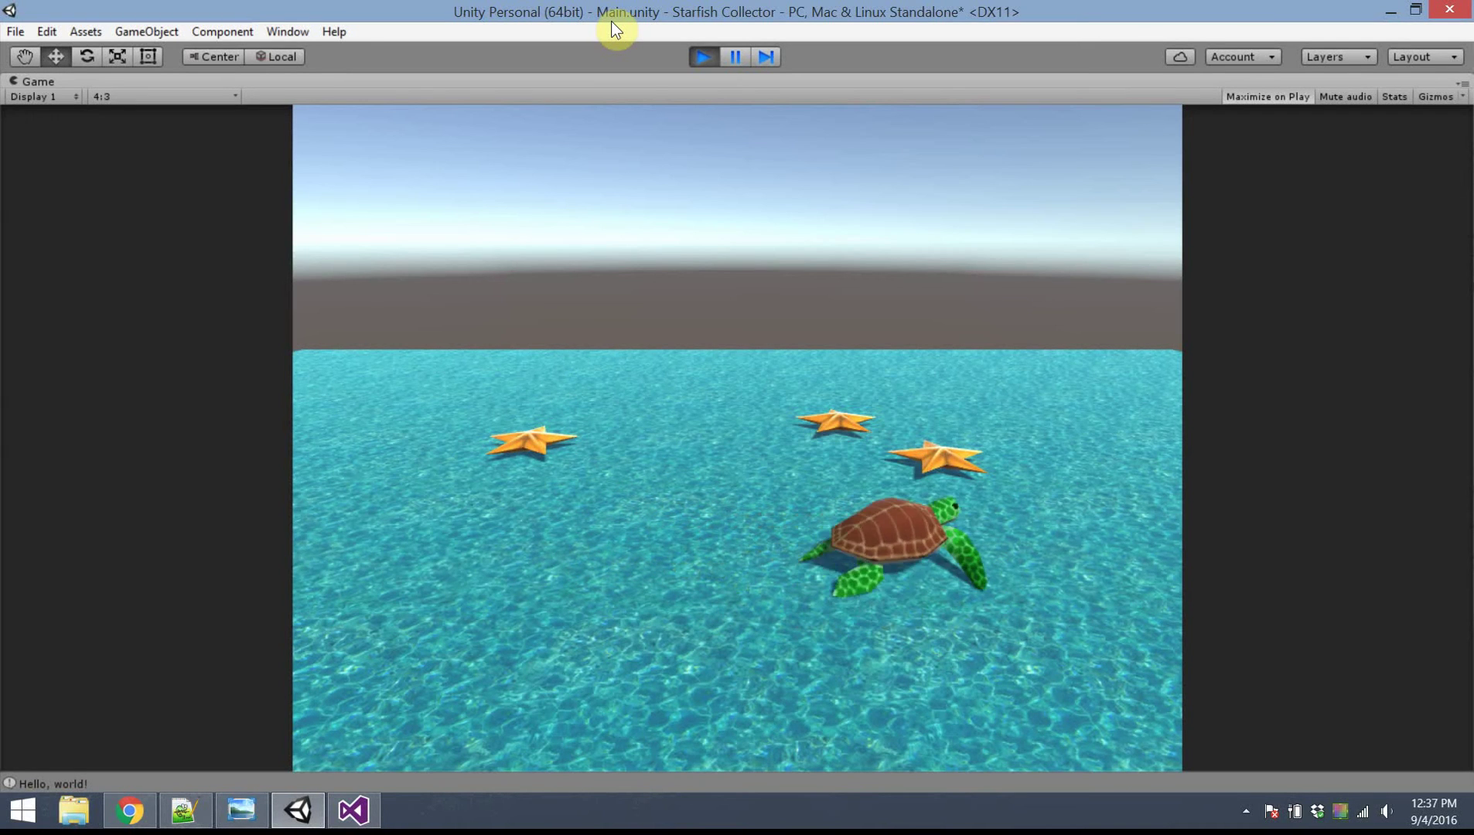
{"action": "key", "text": "Left"}
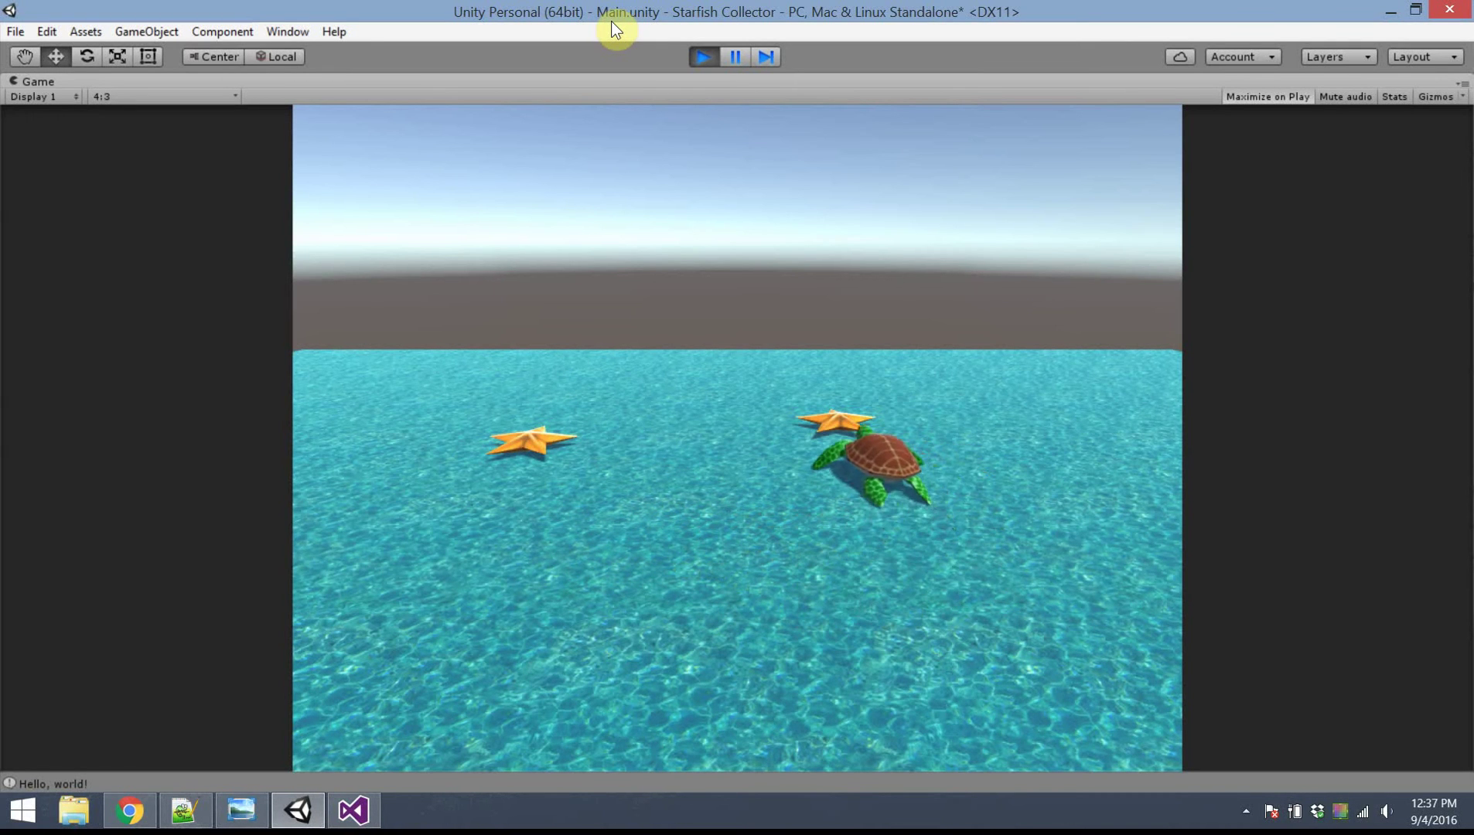
{"action": "key", "text": "Left"}
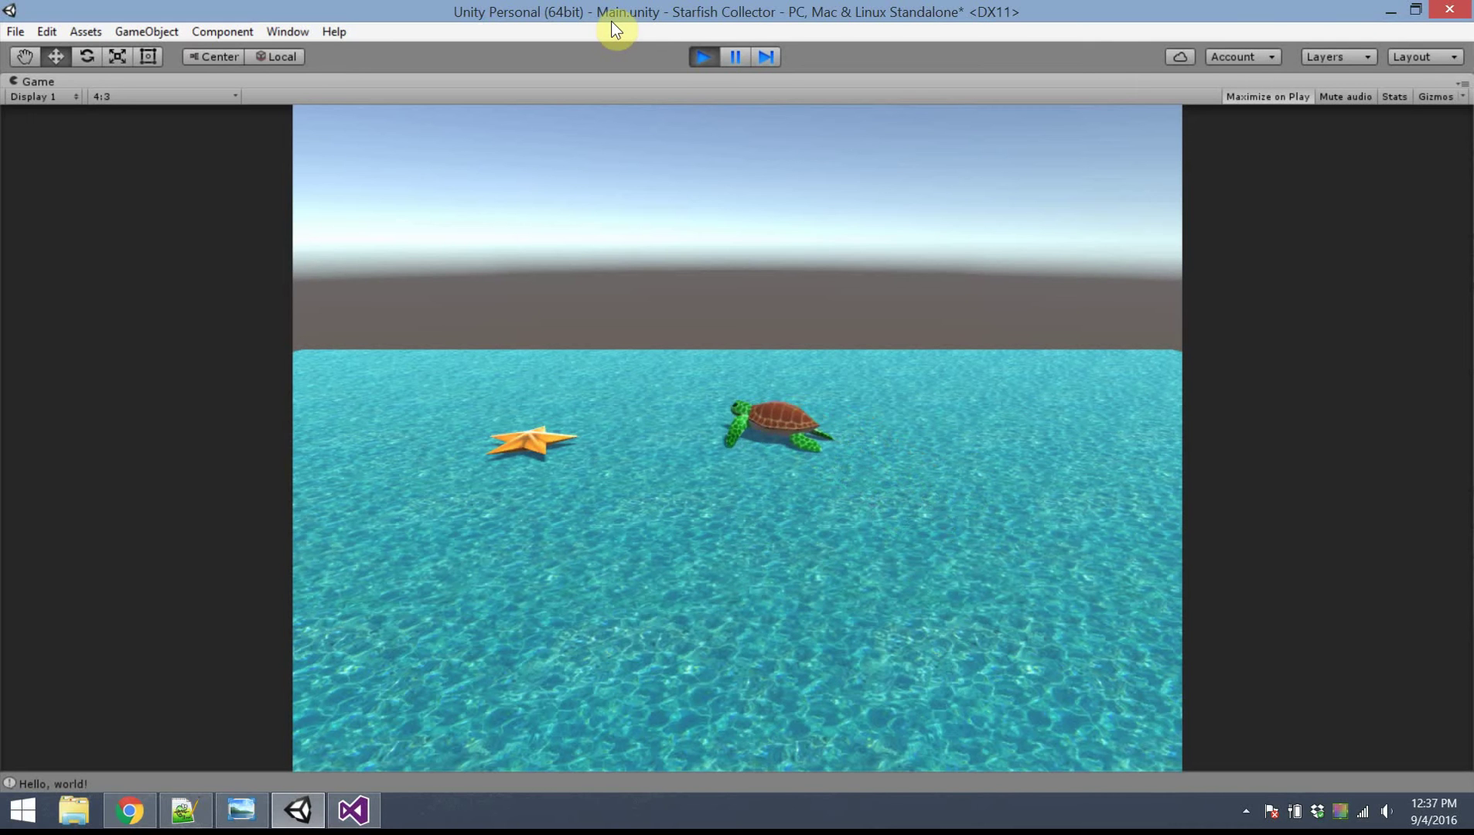
{"action": "key", "text": "Up"}
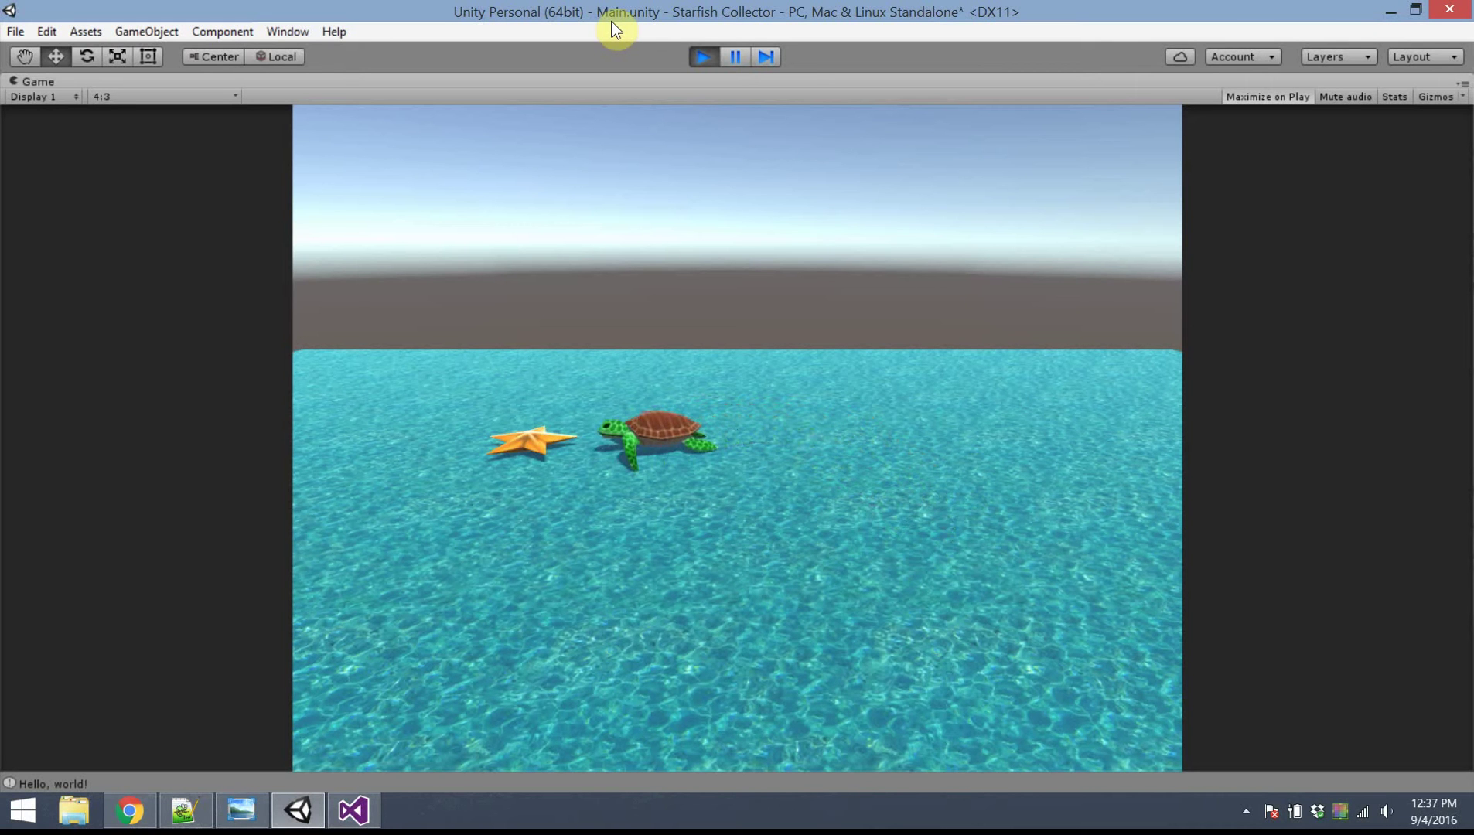
{"action": "key", "text": "Up"}
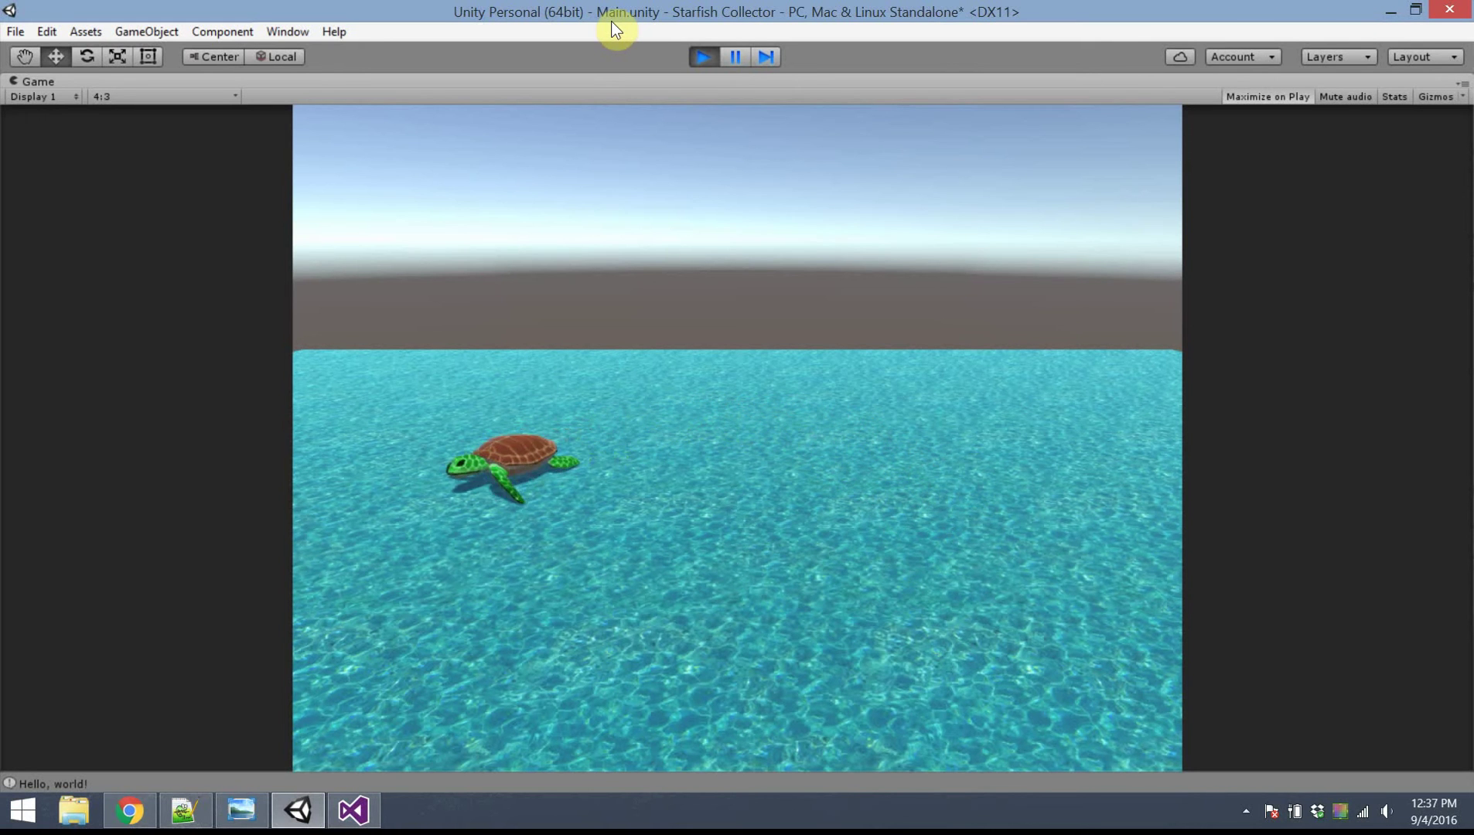
Step: Swim the turtle right, turn it toward the camera, then stop the game
{"action": "key", "text": "Left"}
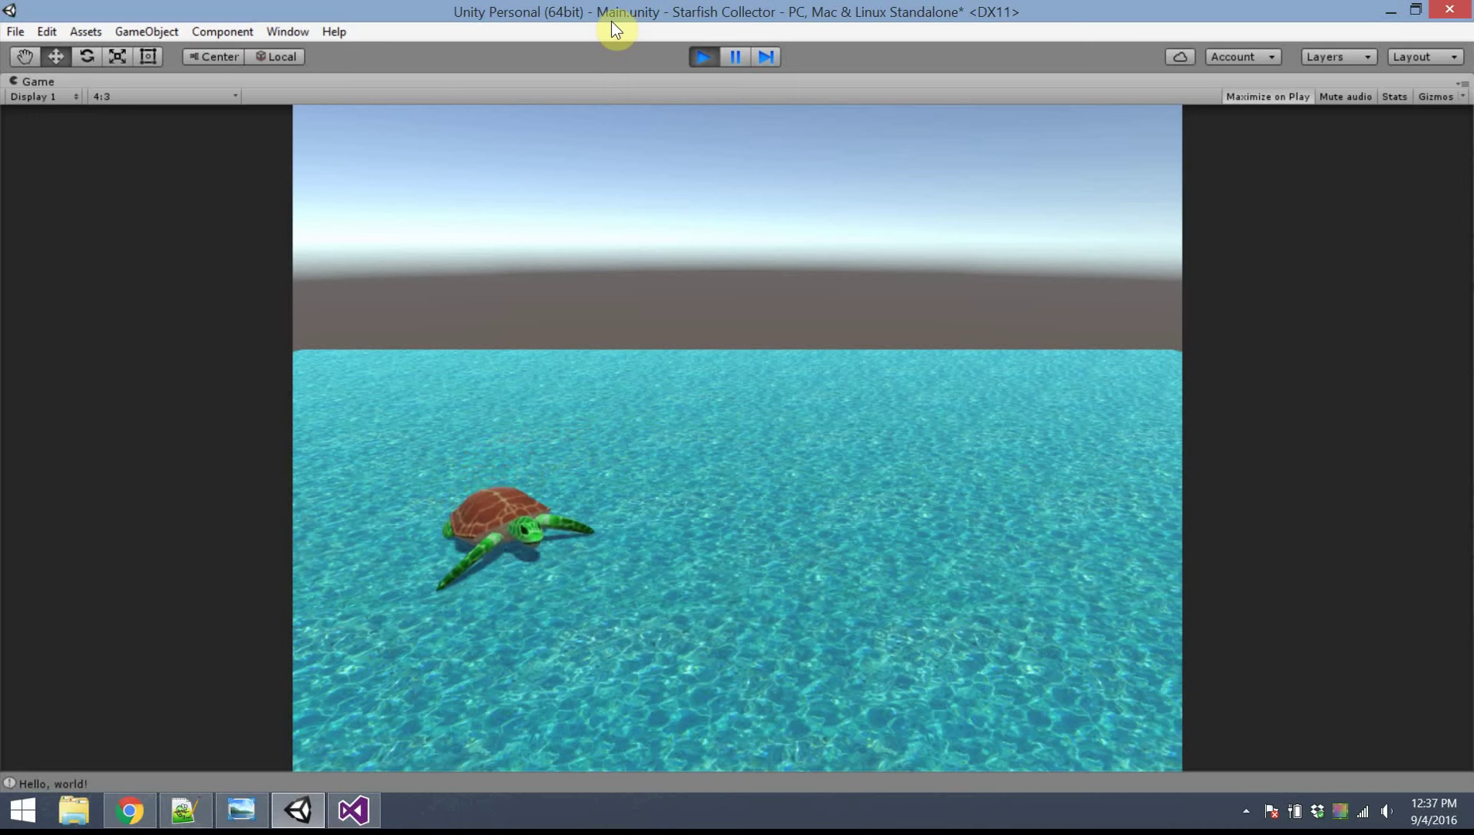
{"action": "key", "text": "Up"}
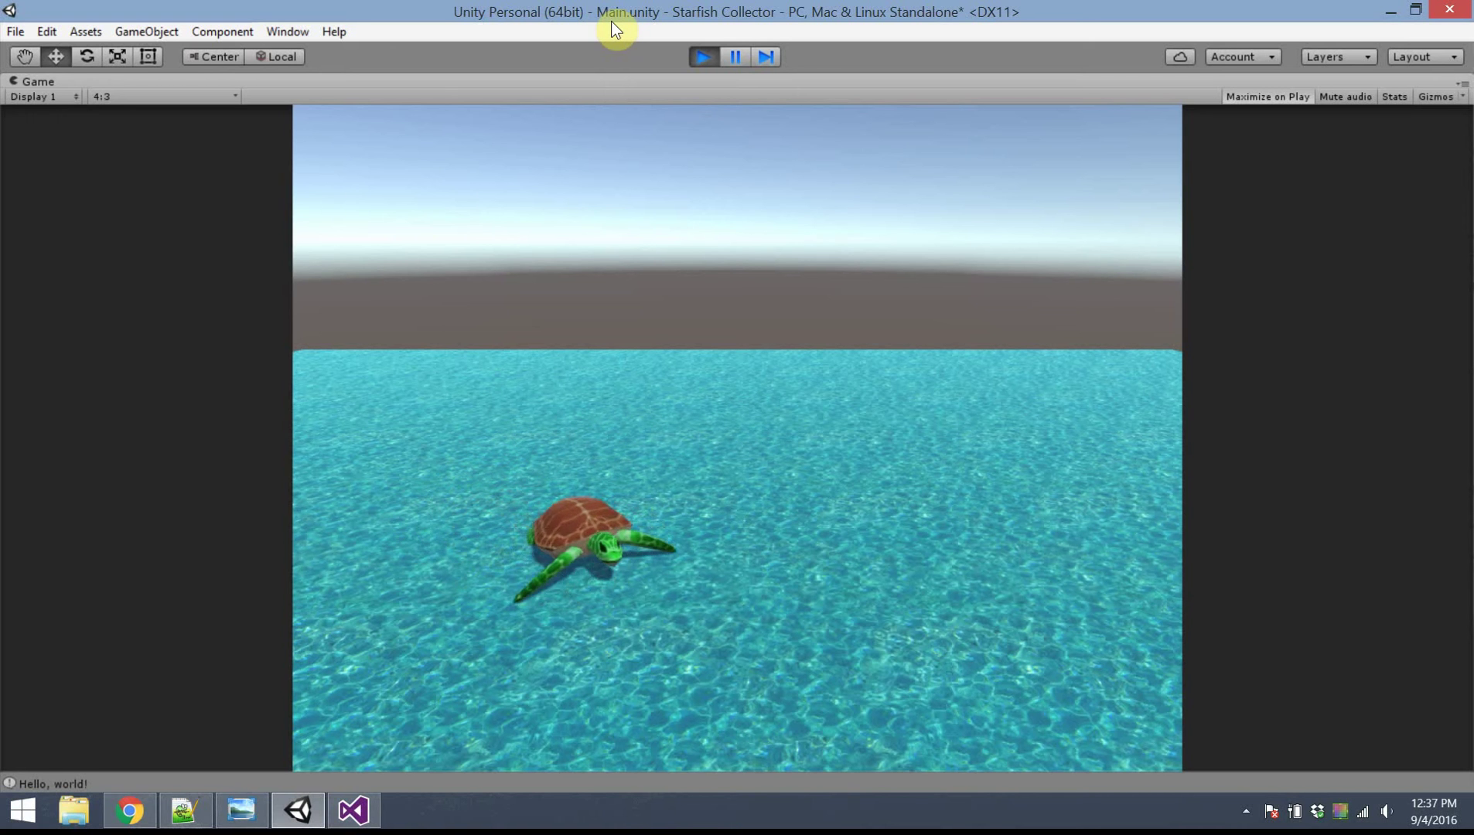
{"action": "key", "text": "Left"}
{"action": "key", "text": "Left"}
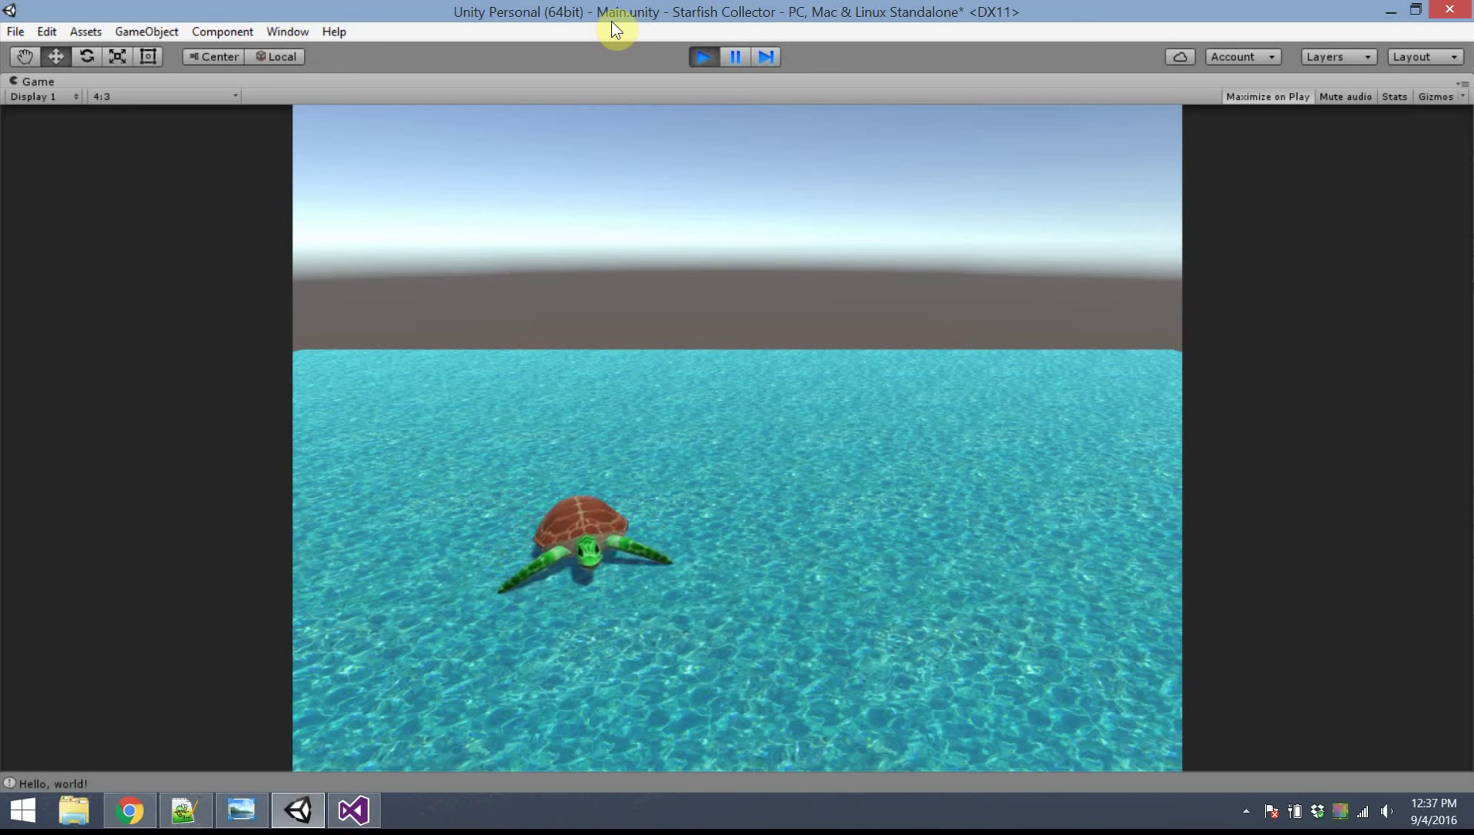
{"action": "left_click", "coordinate": [707, 57]}
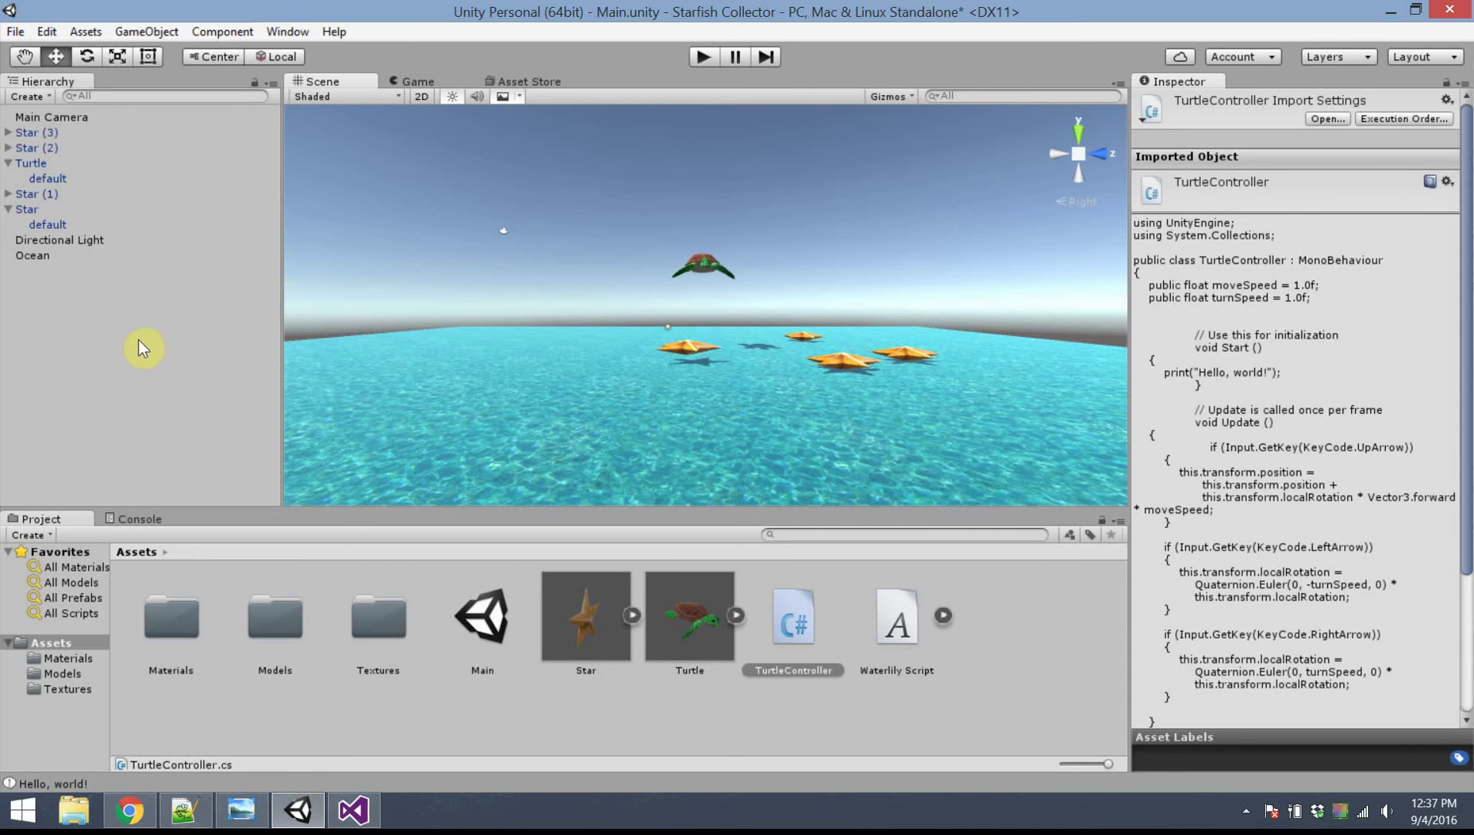
Step: Add a UI Text object to the scene from the Hierarchy's UI menu
{"action": "right_click", "coordinate": [104, 331]}
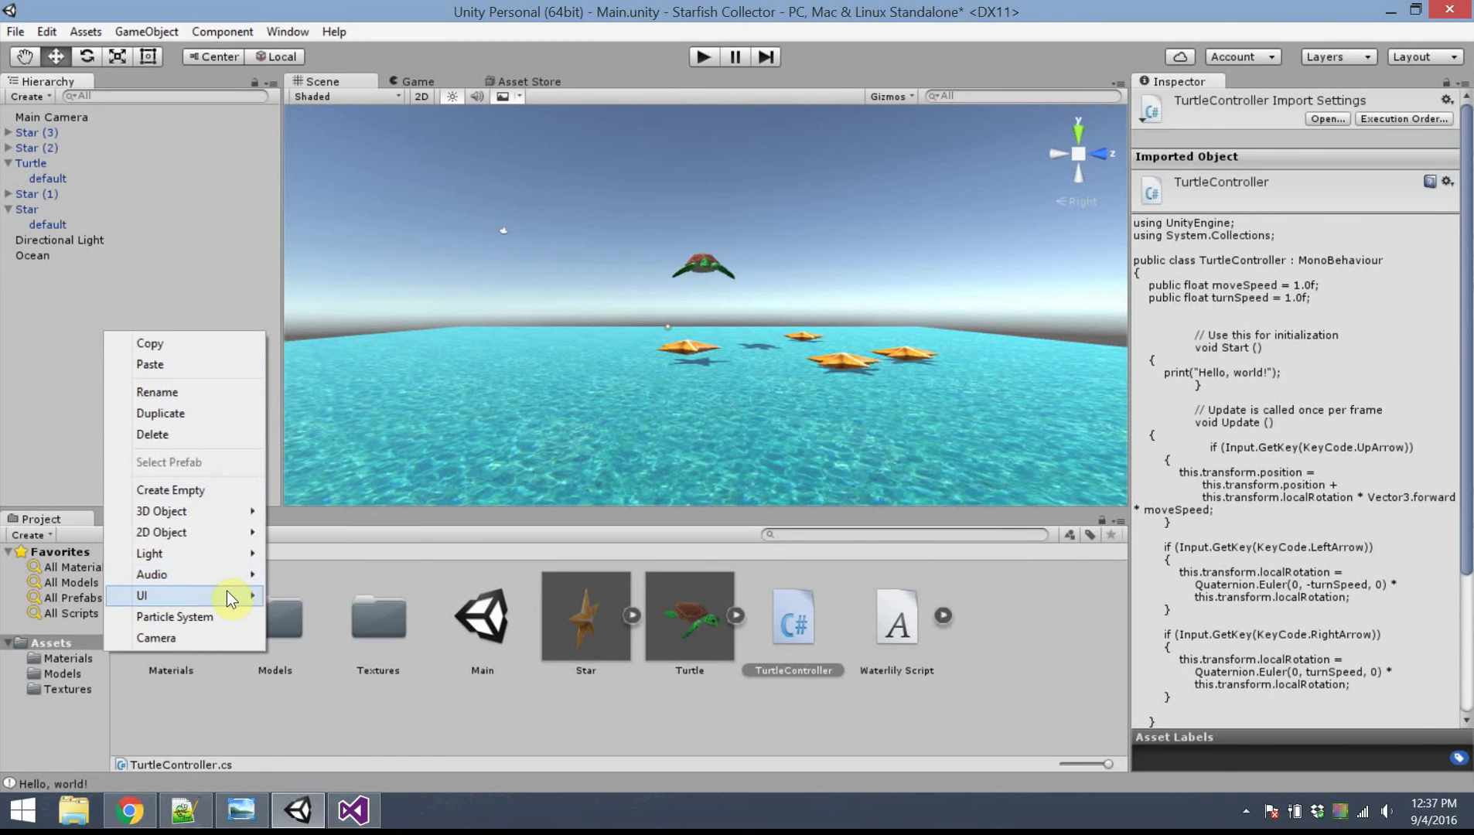
{"action": "mouse_move", "coordinate": [229, 597]}
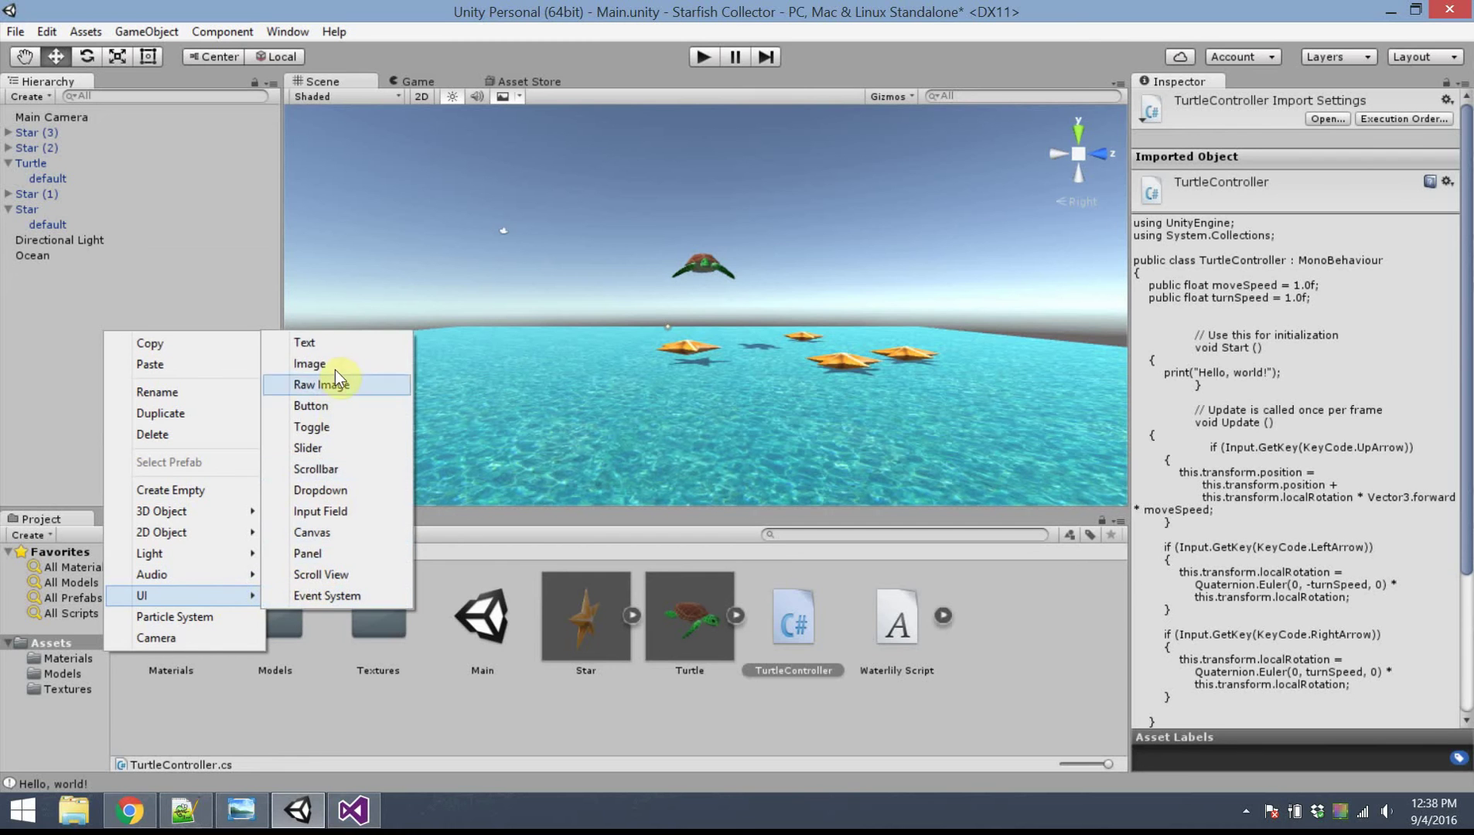
{"action": "left_click", "coordinate": [340, 342]}
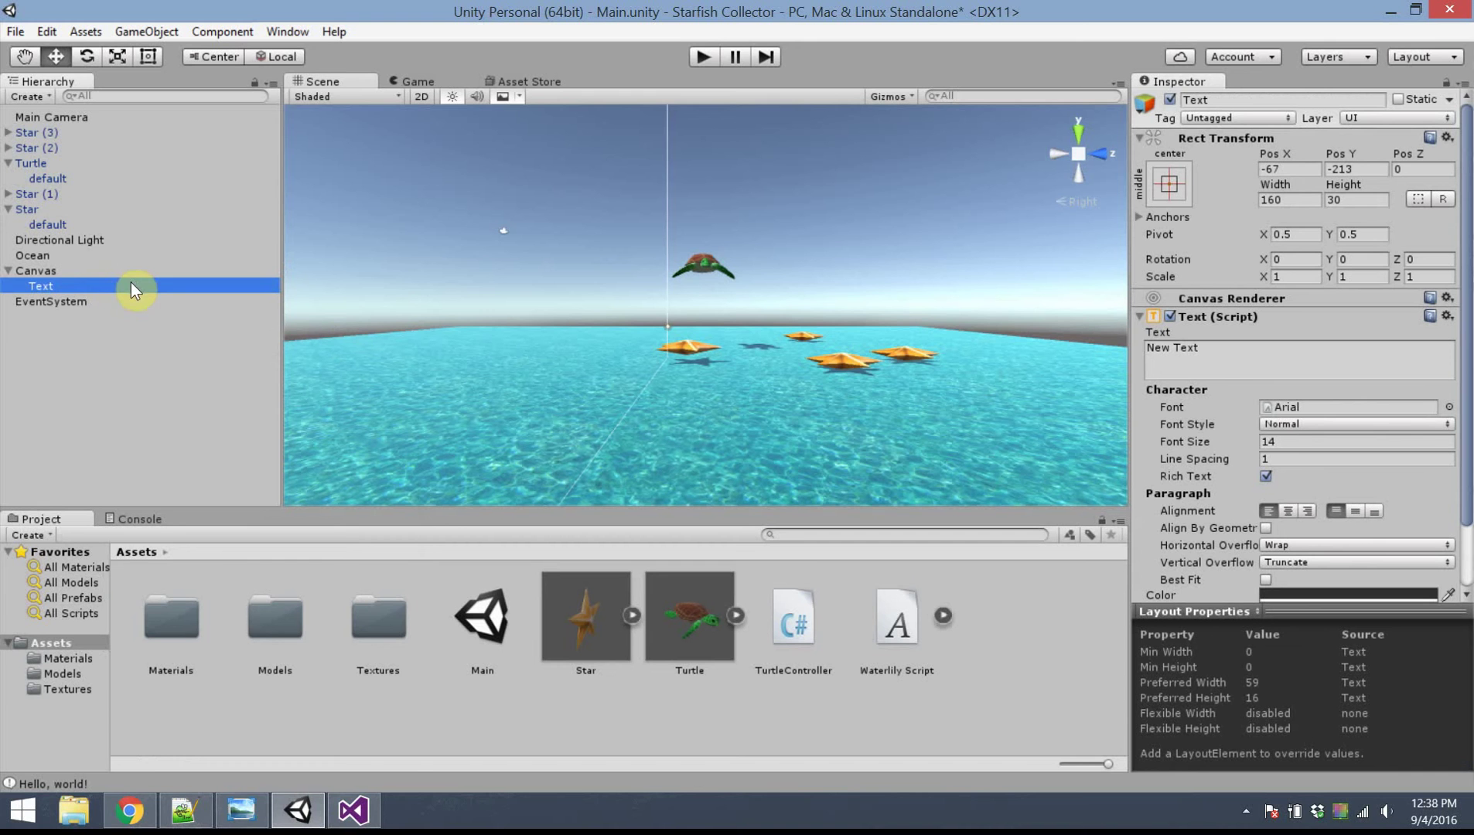
Step: Try renaming the Text object to 'ScoreText'
{"action": "key", "text": "F2"}
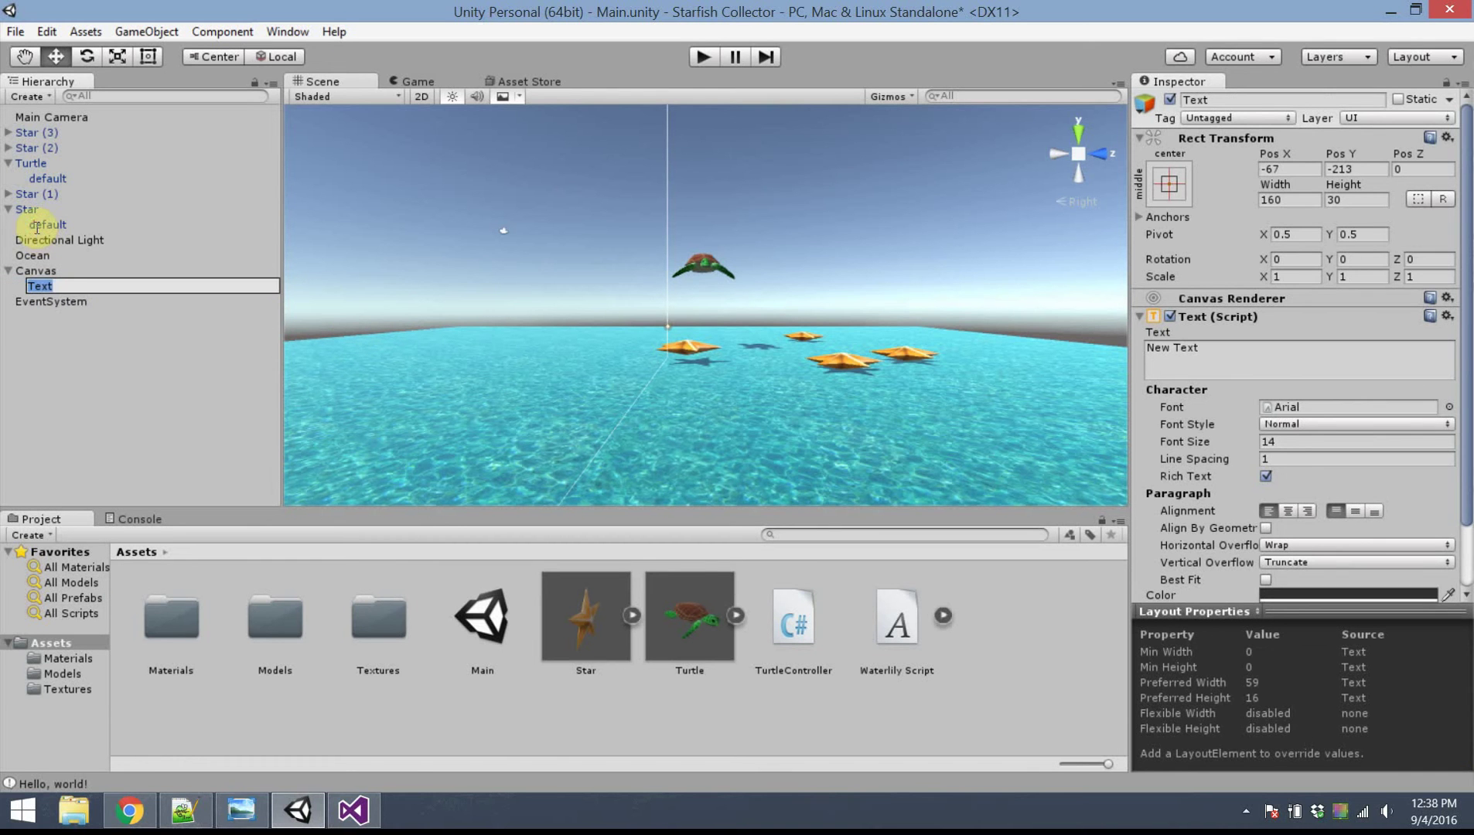
{"action": "left_click", "coordinate": [38, 271]}
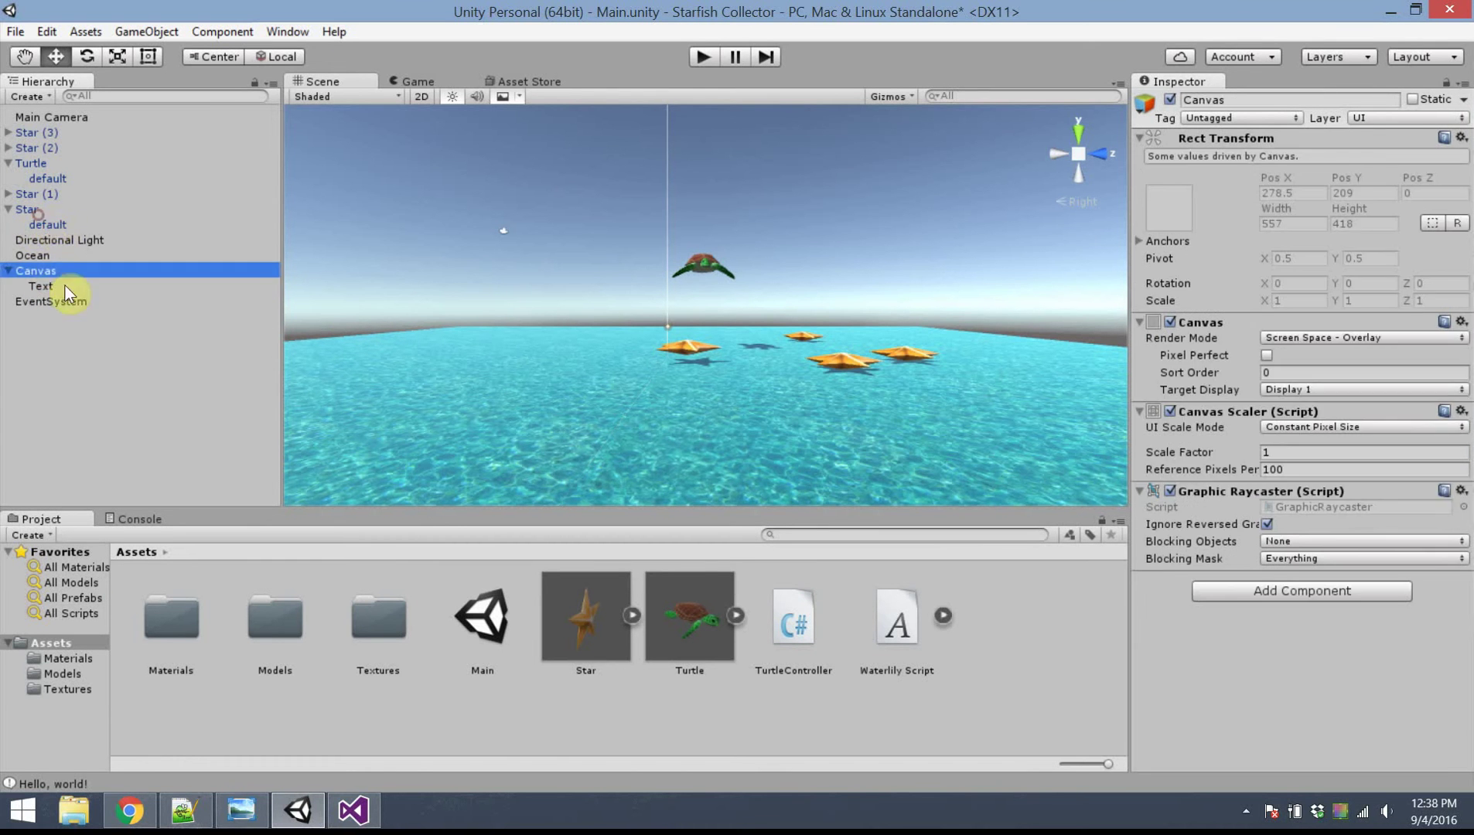
{"action": "left_click", "coordinate": [42, 286]}
{"action": "left_click", "coordinate": [1183, 99]}
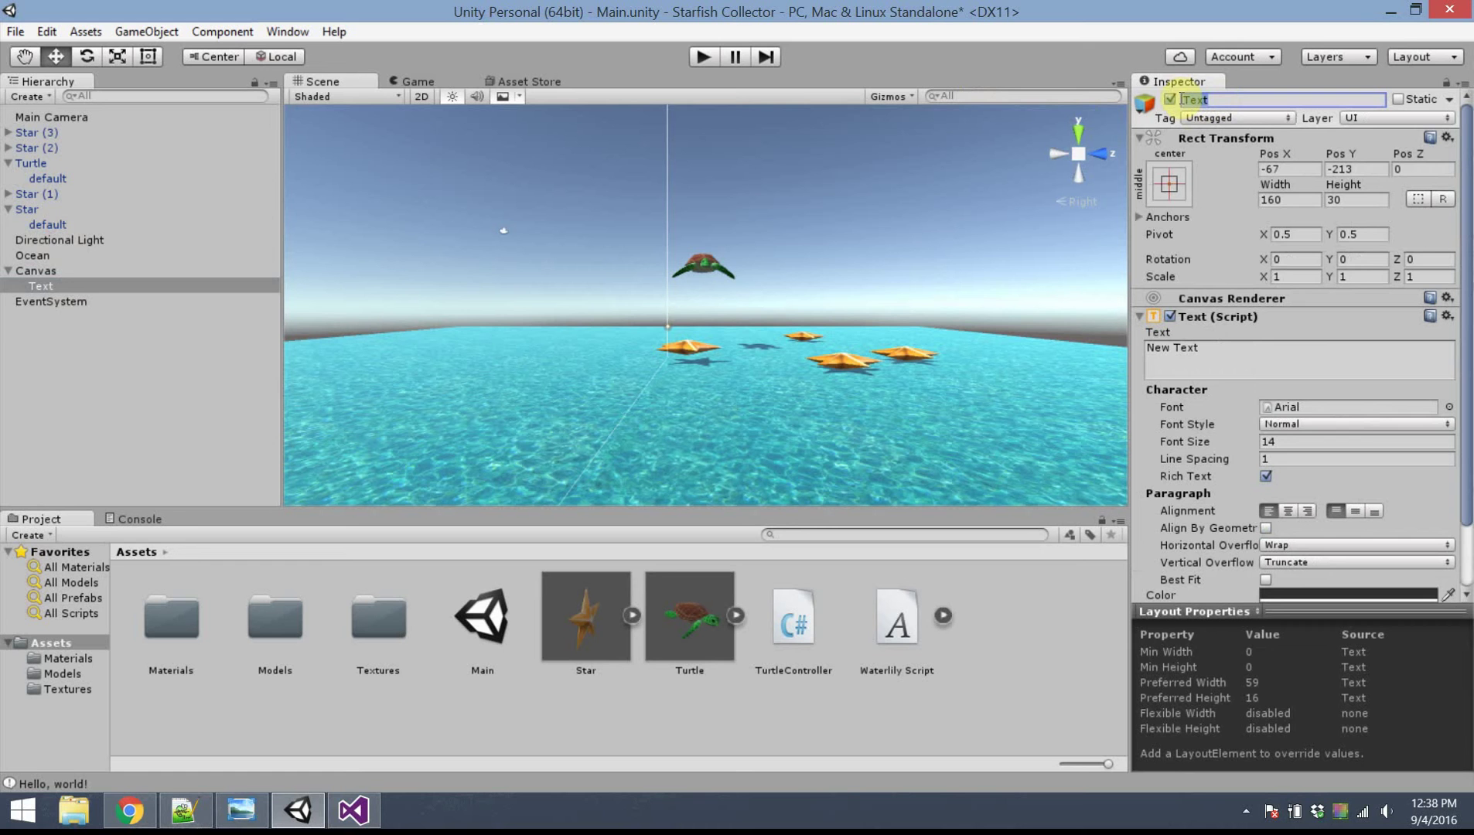
{"action": "type", "text": "ScoreText"}
Step: Frame and zoom the Scene view on the New Text label, then select the Canvas
{"action": "double_click", "coordinate": [51, 284]}
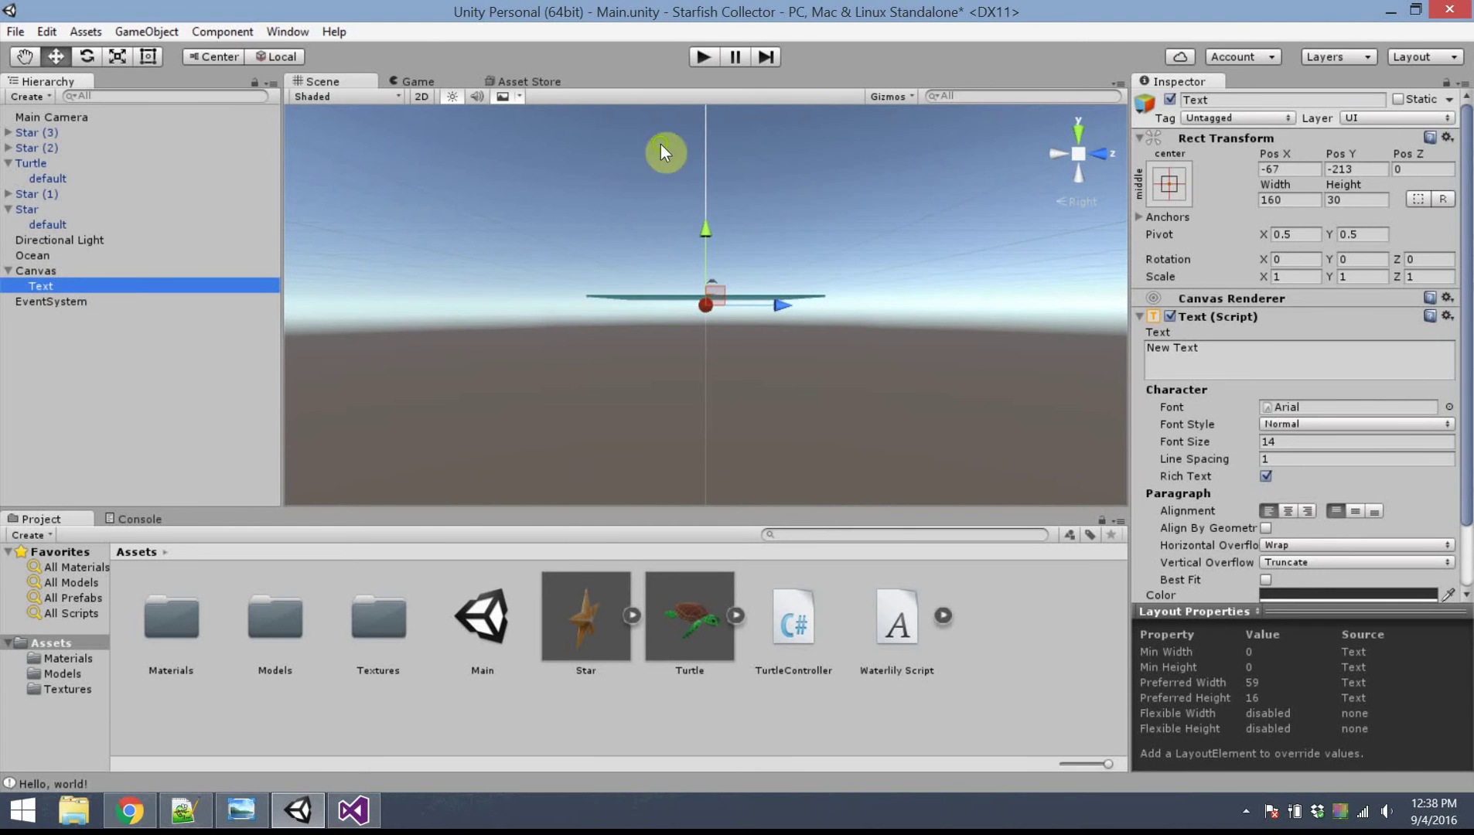
{"action": "middle_click_drag", "start_coordinate": [661, 143], "coordinate": [587, 290]}
{"action": "left_click_drag", "start_coordinate": [588, 288], "coordinate": [565, 333], "text": "alt"}
{"action": "key", "text": "f"}
{"action": "right_click_drag", "start_coordinate": [564, 329], "coordinate": [652, 247], "text": "alt"}
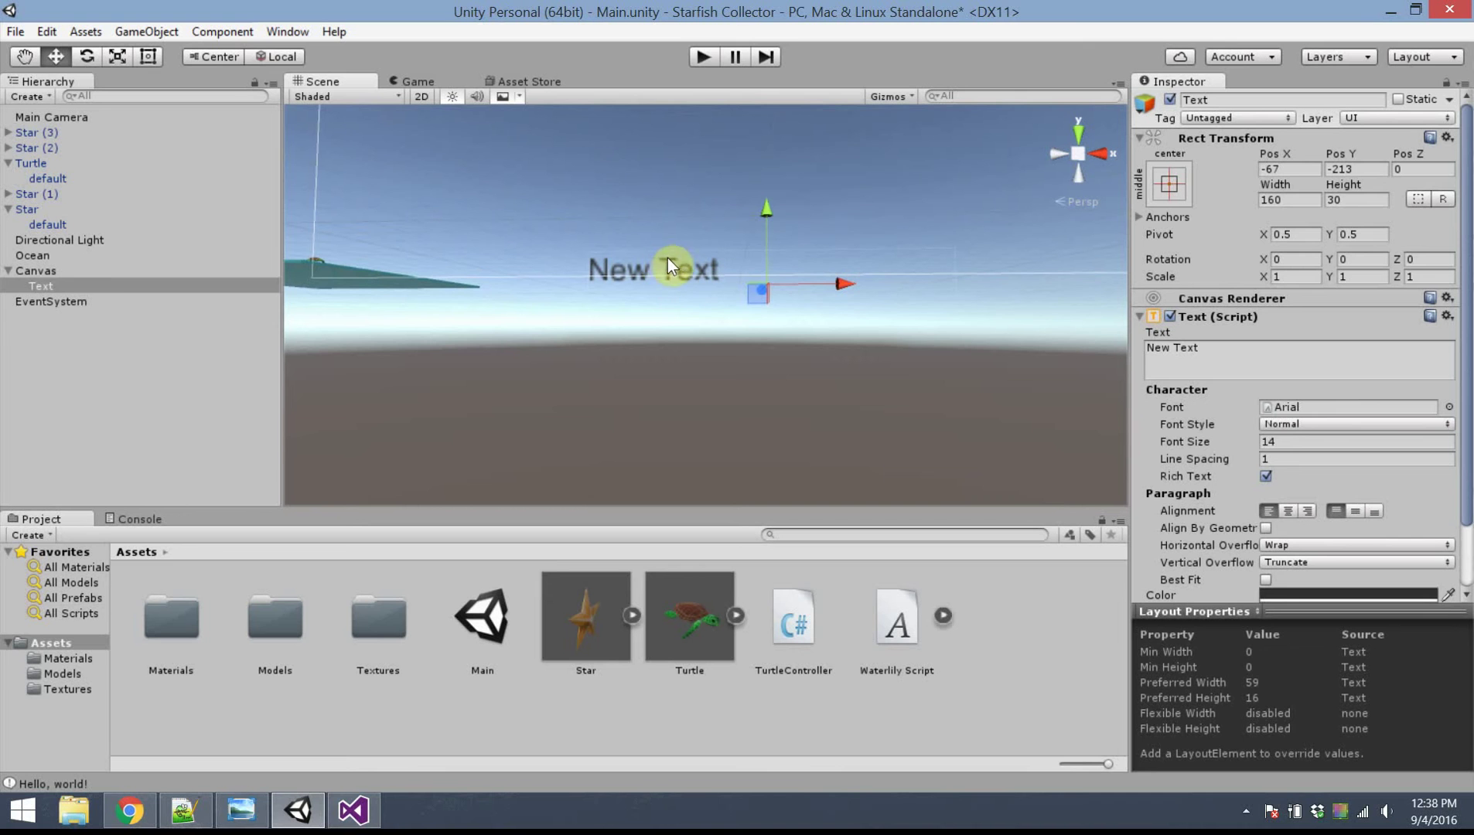
{"action": "left_click", "coordinate": [65, 270]}
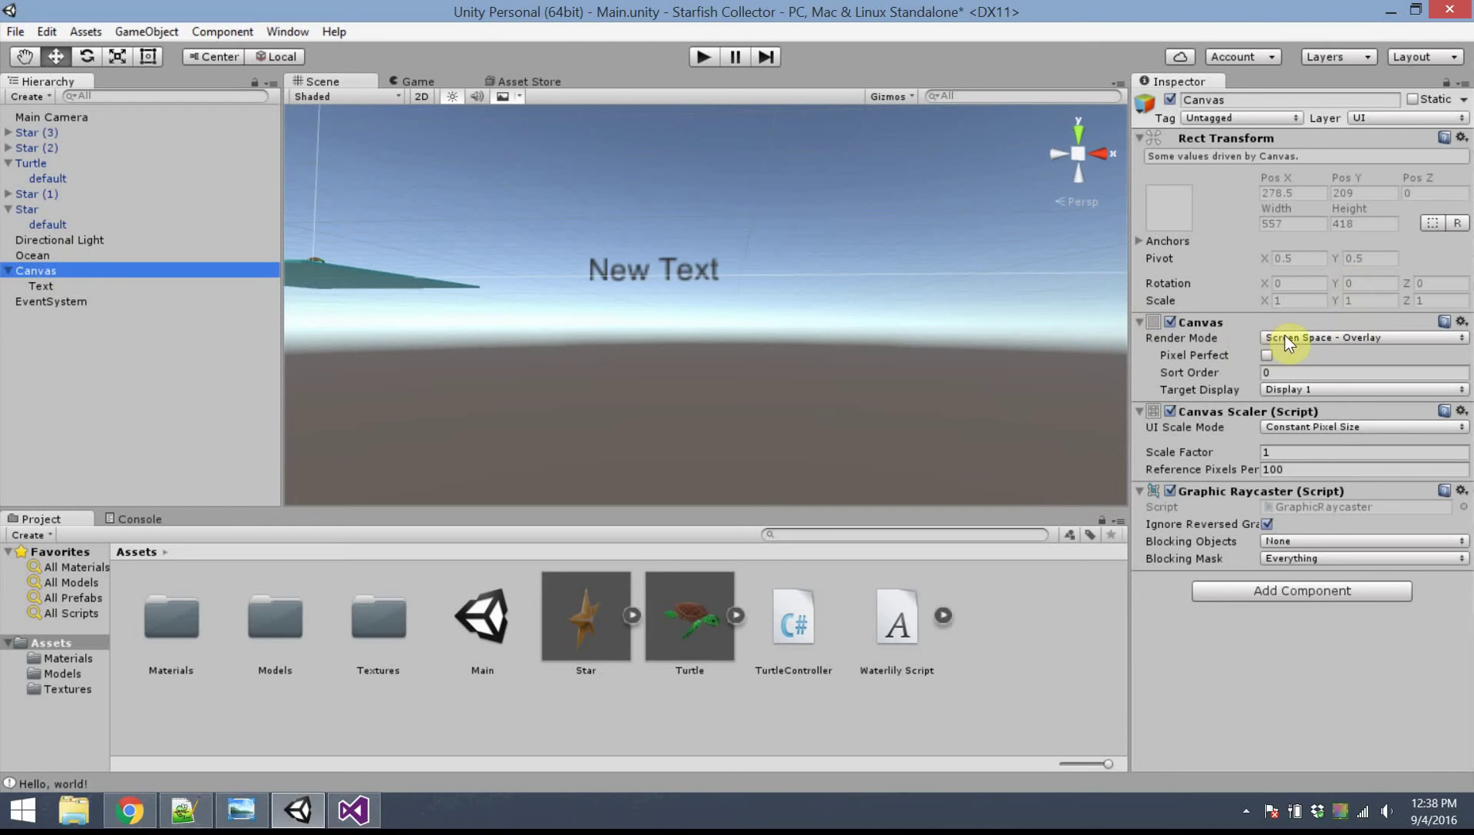
Step: Set the Canvas Scaler's UI Scale Mode to Scale With Screen Size, keeping the render mode
{"action": "left_click", "coordinate": [1344, 338]}
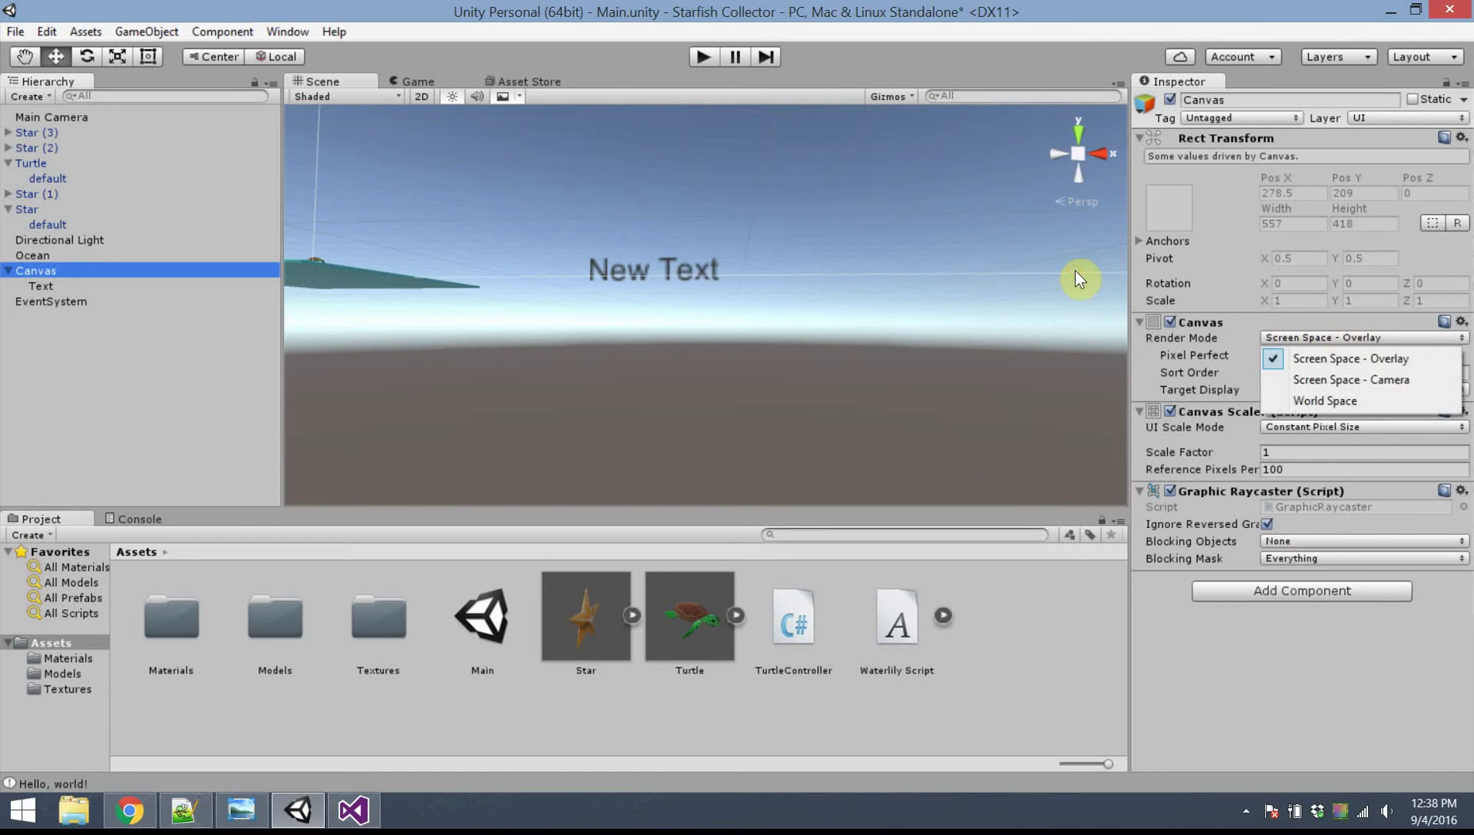
{"action": "left_click", "coordinate": [939, 274]}
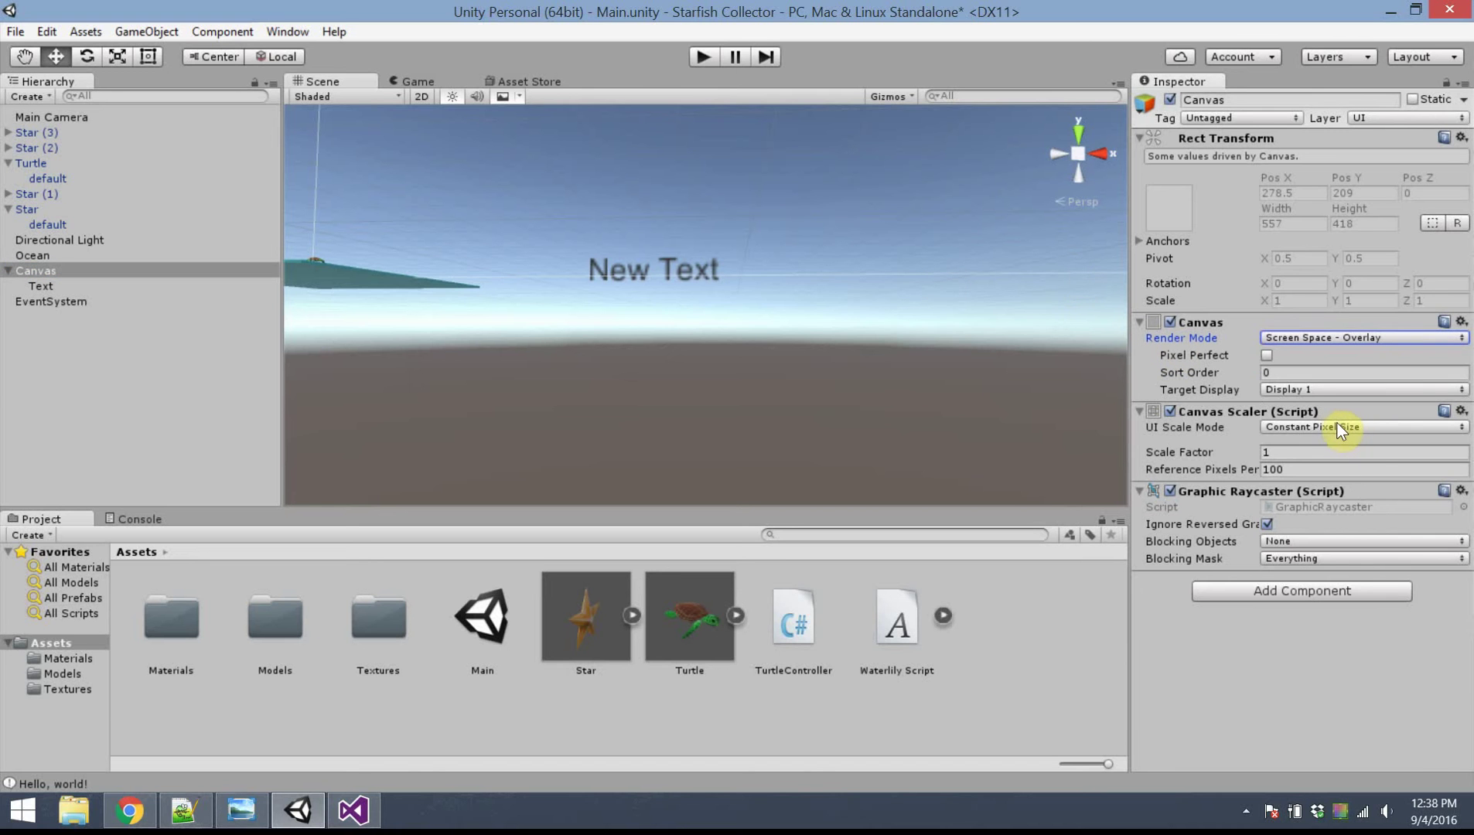
{"action": "left_click", "coordinate": [1337, 427]}
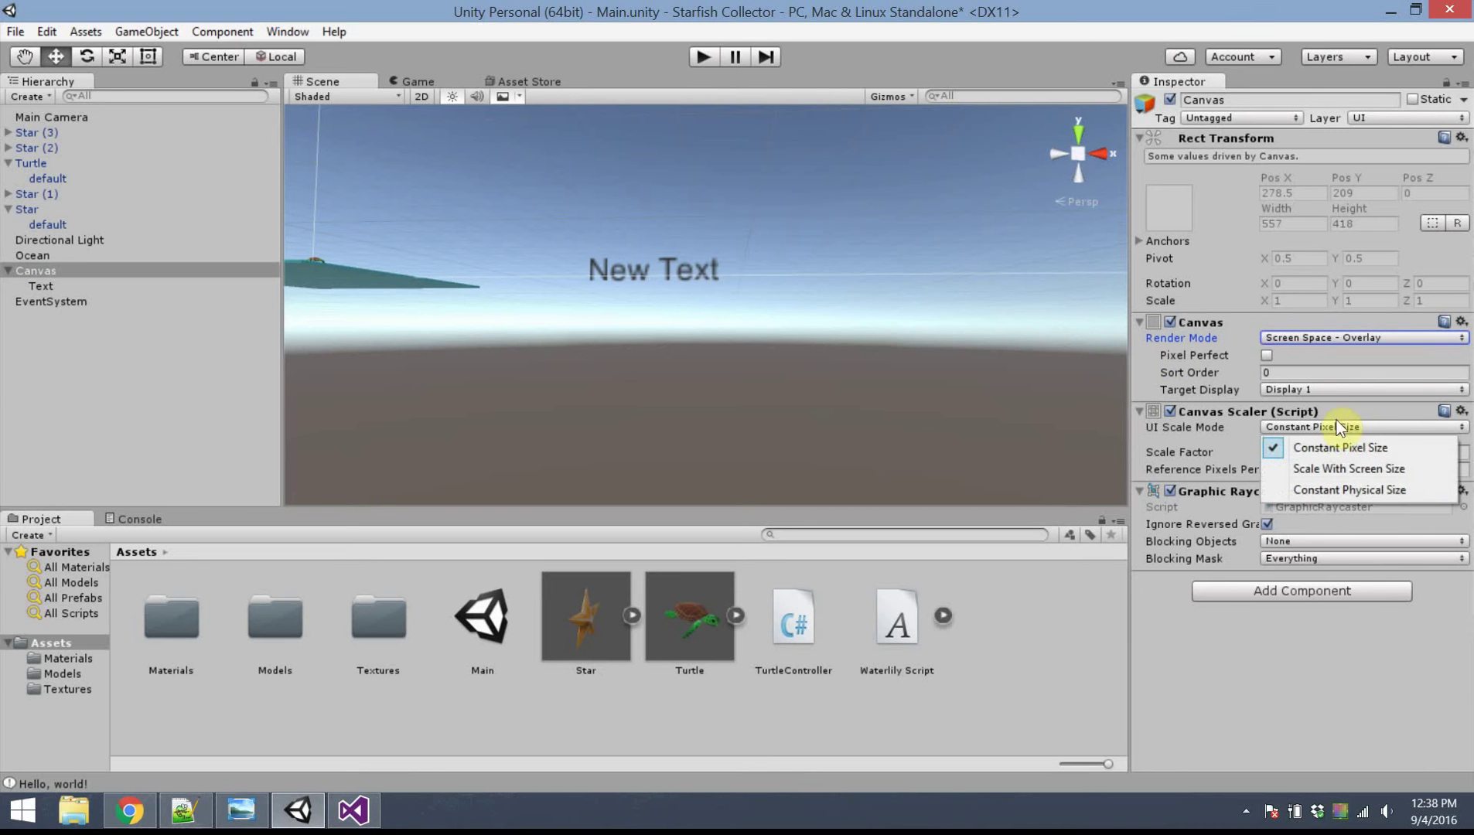
{"action": "left_click", "coordinate": [1397, 468]}
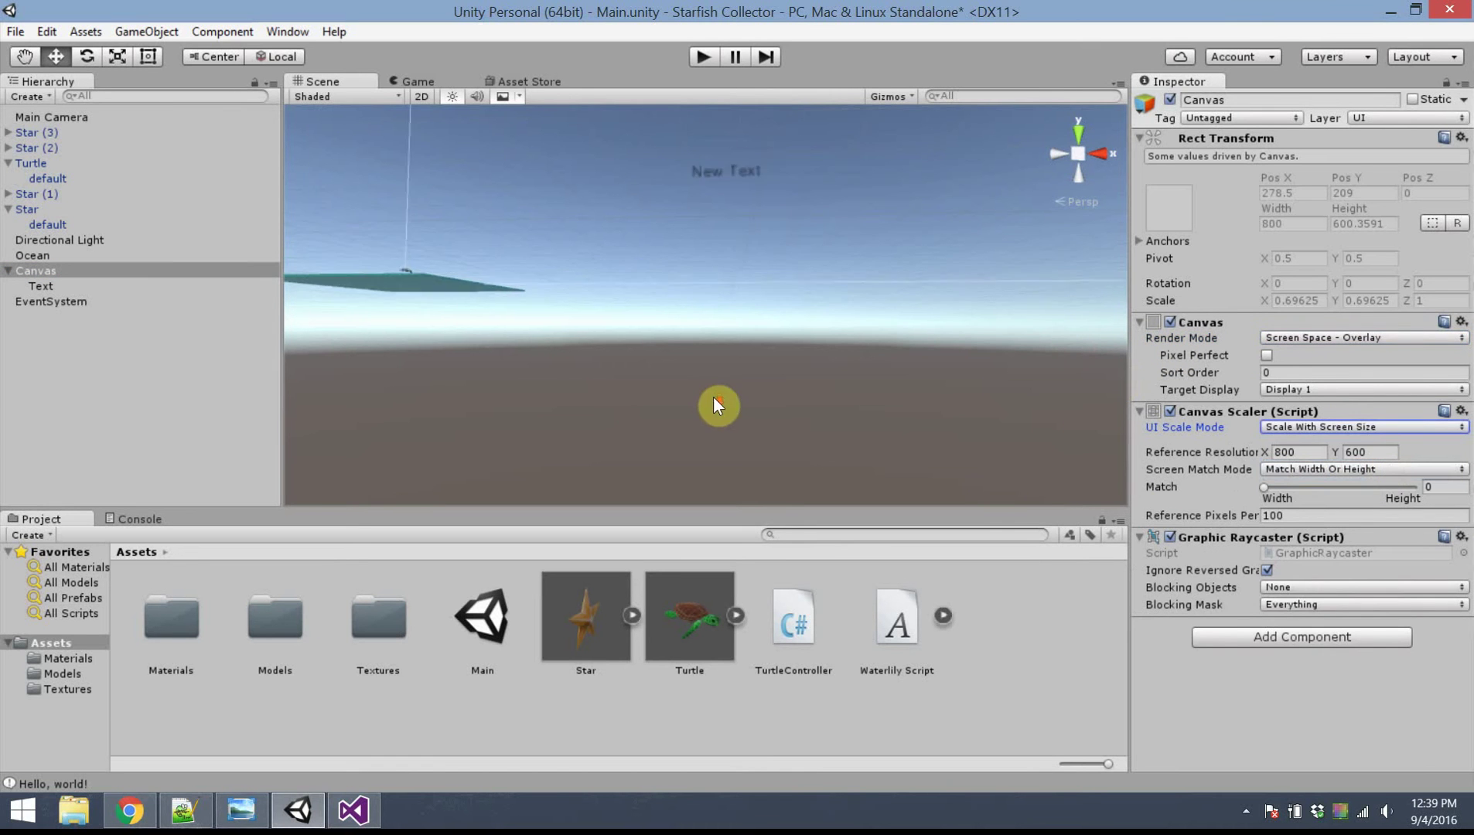
Step: Zoom out to frame the whole Canvas and select the Text object
{"action": "scroll", "coordinate": [714, 398], "scroll_direction": "down", "scroll_amount": 5}
{"action": "middle_click", "coordinate": [522, 236]}
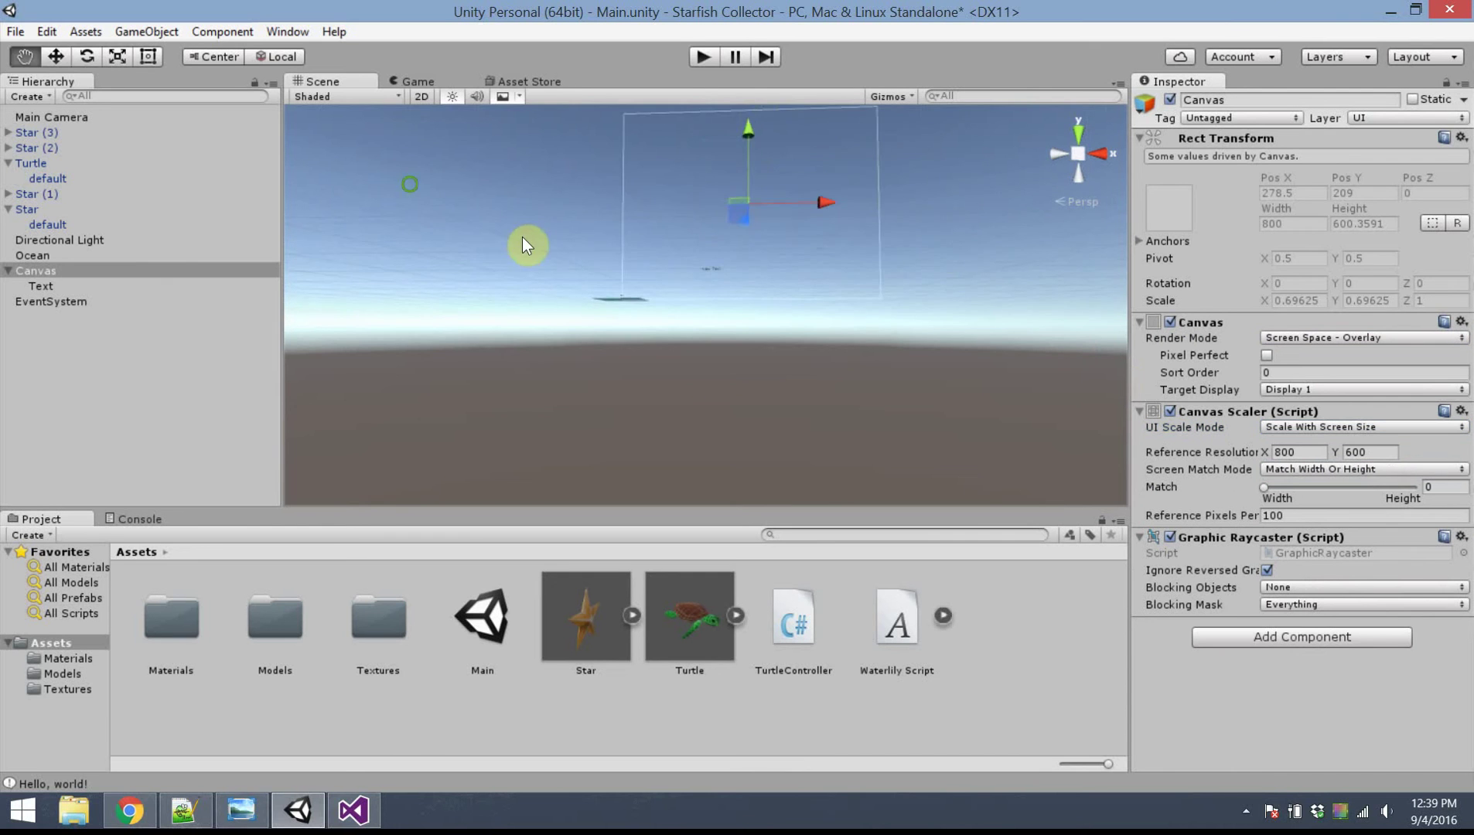
{"action": "double_click", "coordinate": [92, 271]}
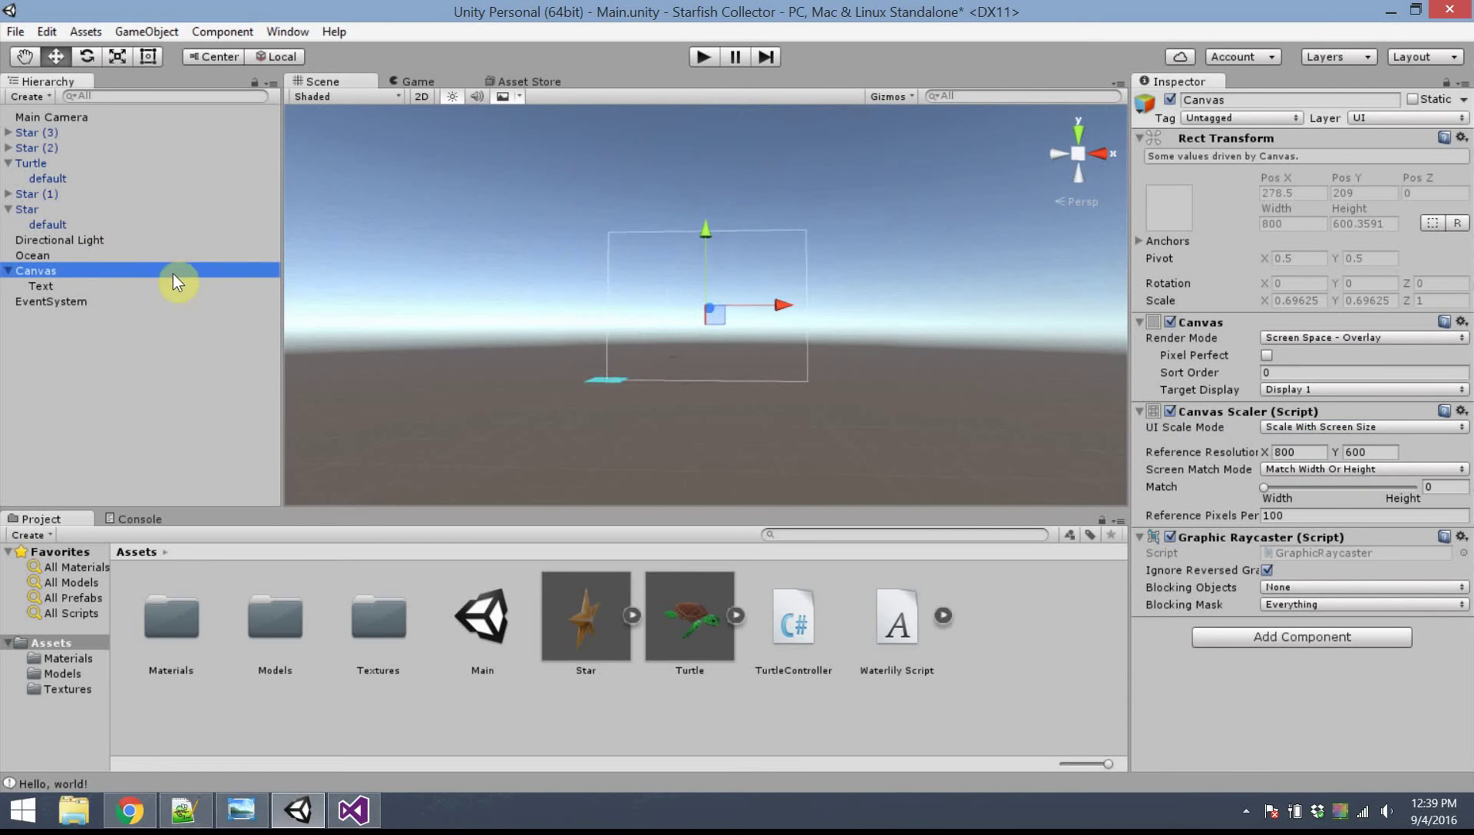
{"action": "scroll", "coordinate": [489, 303], "scroll_direction": "up", "scroll_amount": 5}
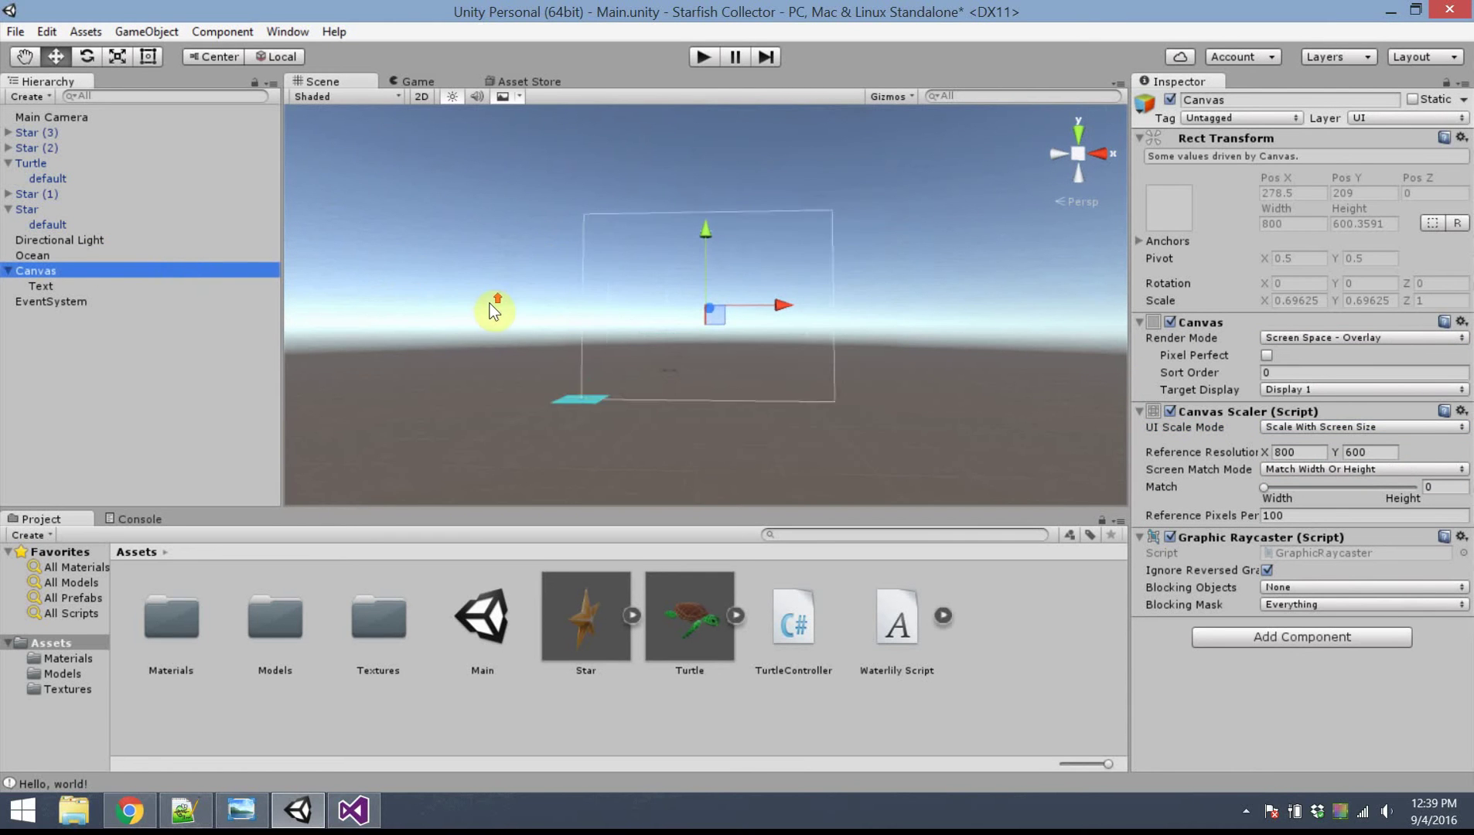
{"action": "left_click", "coordinate": [645, 420]}
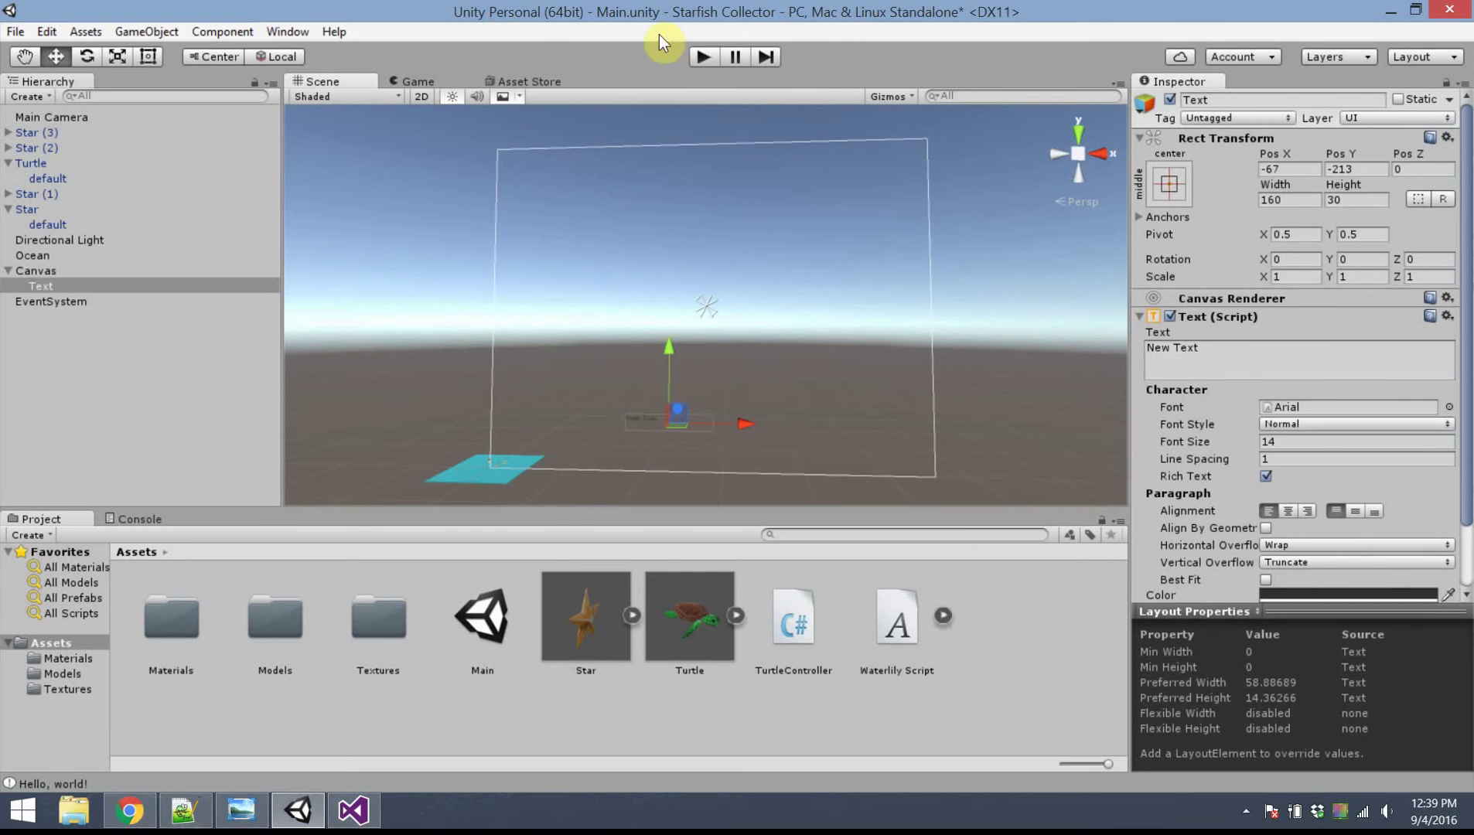
{"action": "key", "text": "ctrl+p"}
{"action": "left_click", "coordinate": [689, 53]}
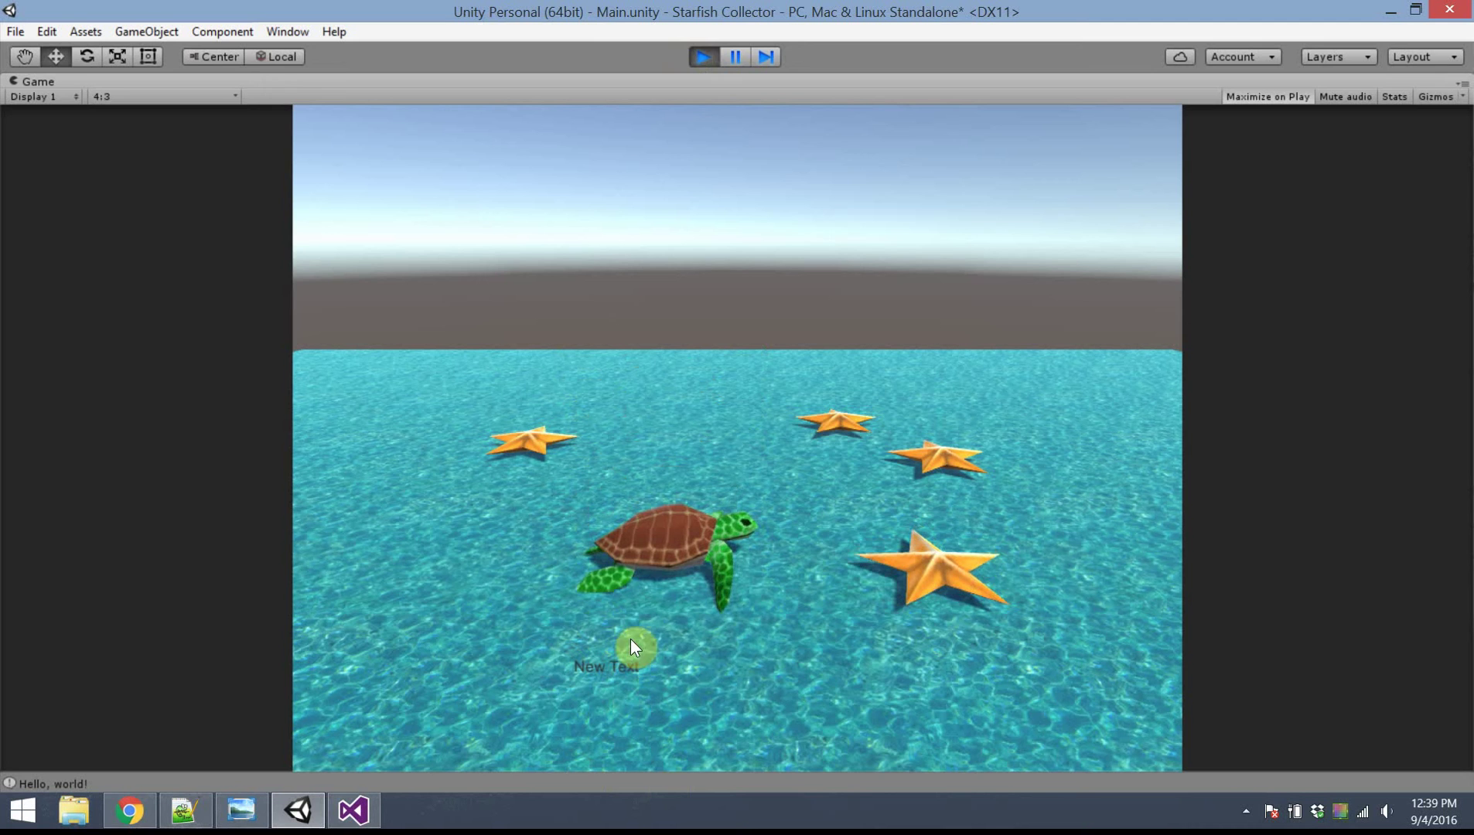
{"action": "left_click", "coordinate": [702, 56]}
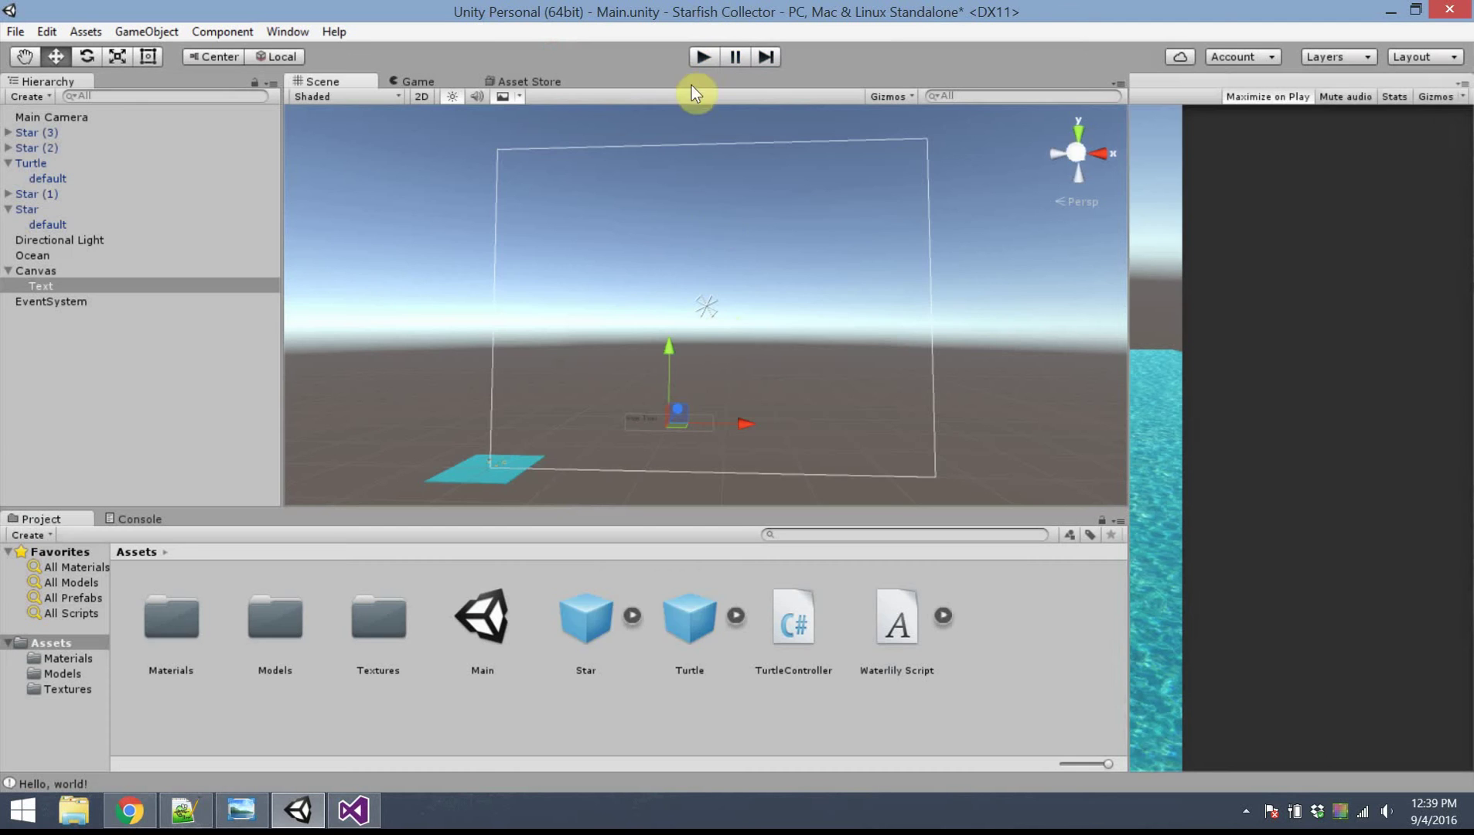
{"action": "double_click", "coordinate": [57, 285]}
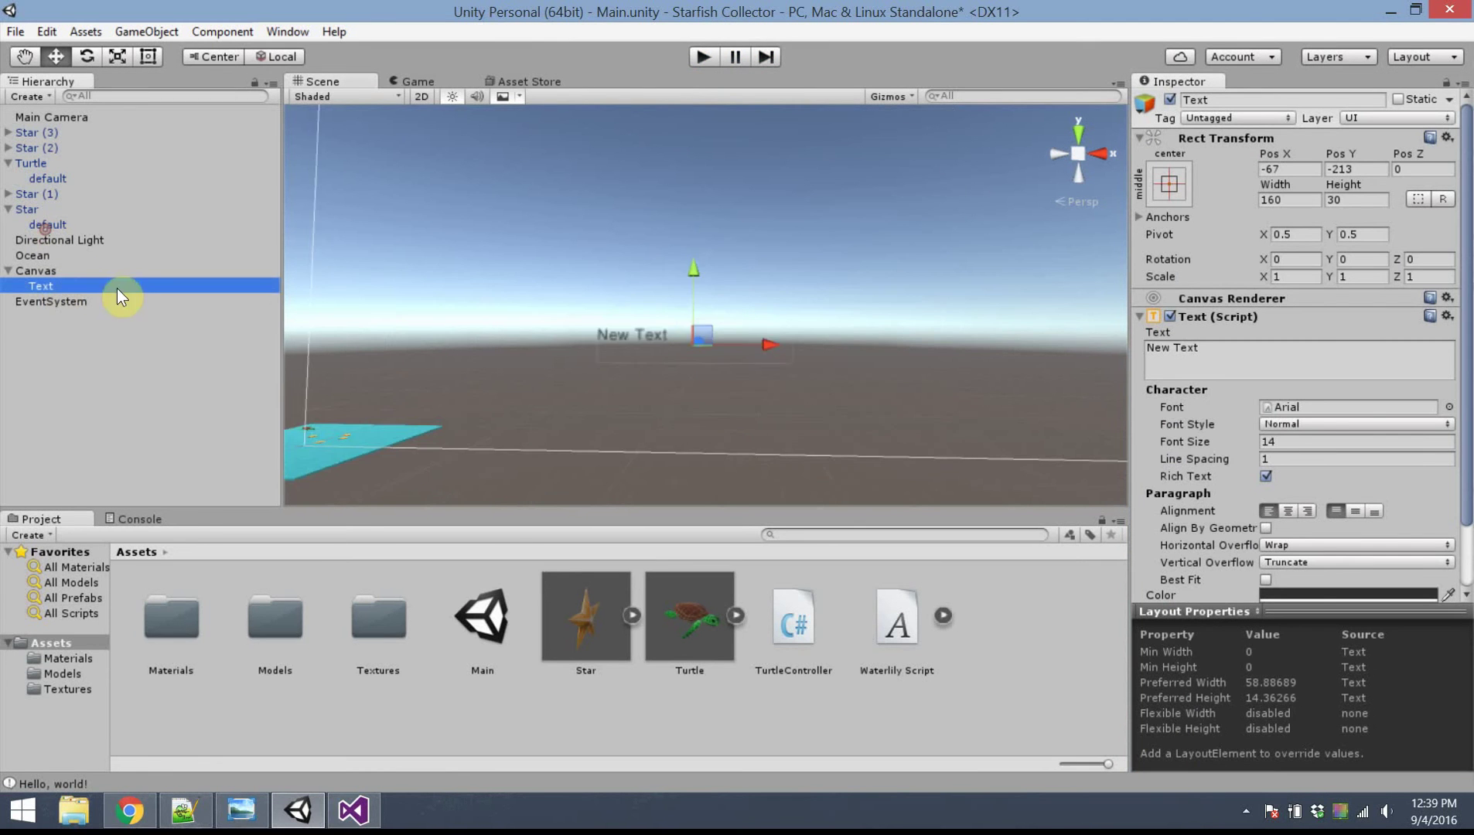
{"action": "left_click", "coordinate": [495, 232]}
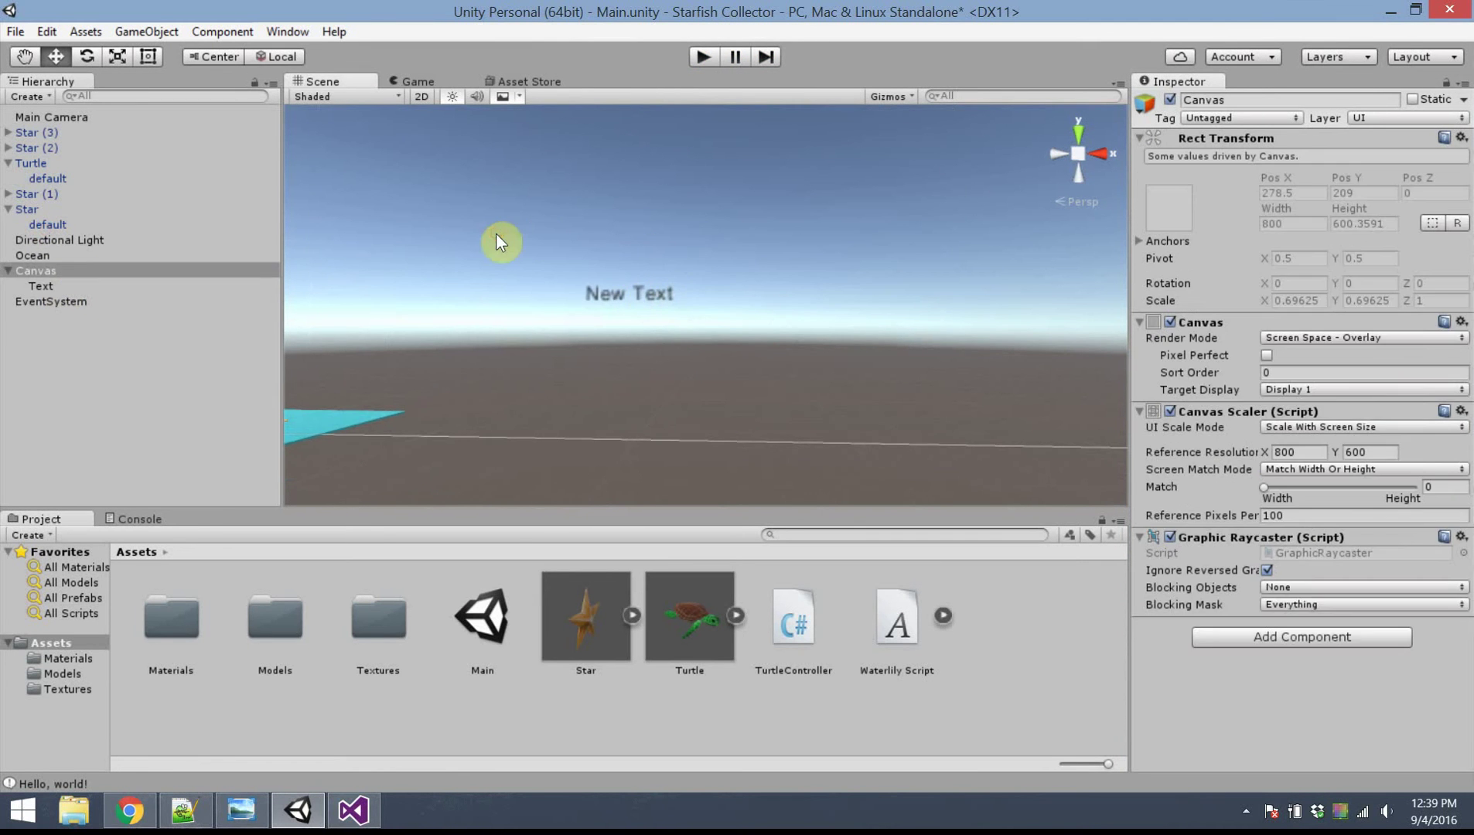
{"action": "left_click", "coordinate": [655, 294]}
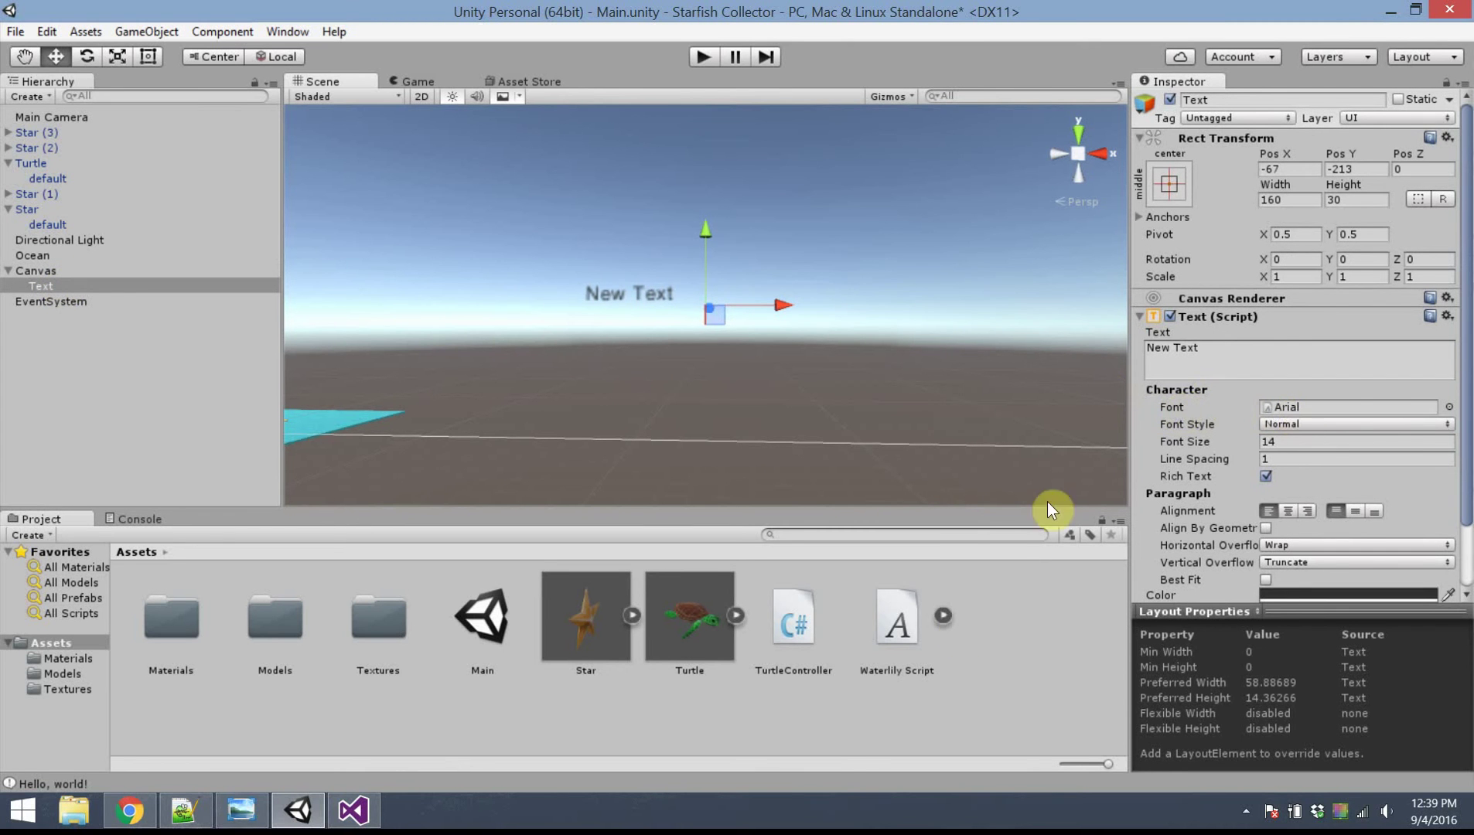
Step: Assign the Waterlily Script font asset to the Text component's Font field
{"action": "left_click", "coordinate": [893, 626]}
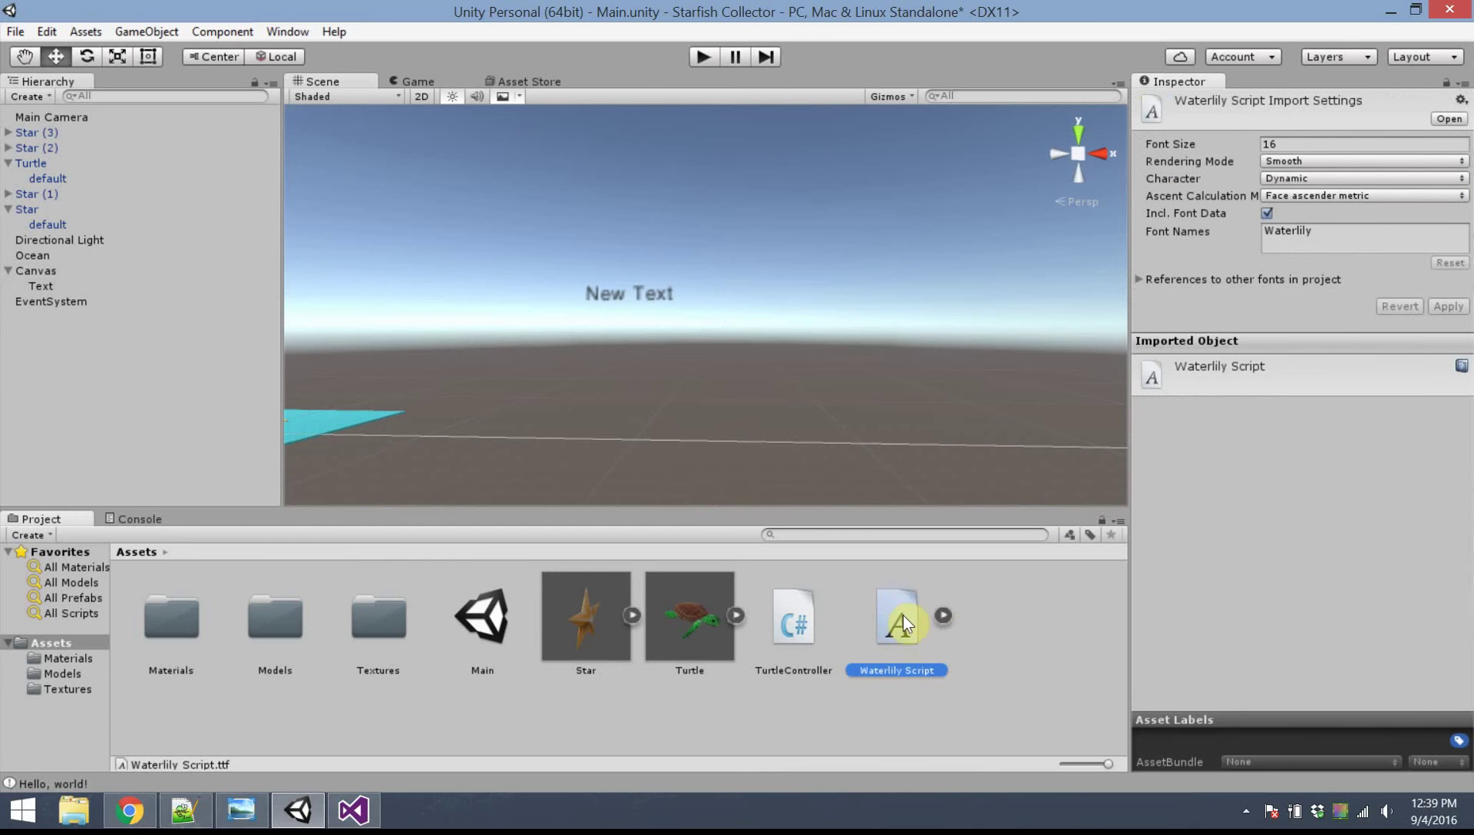
{"action": "left_click", "coordinate": [41, 285]}
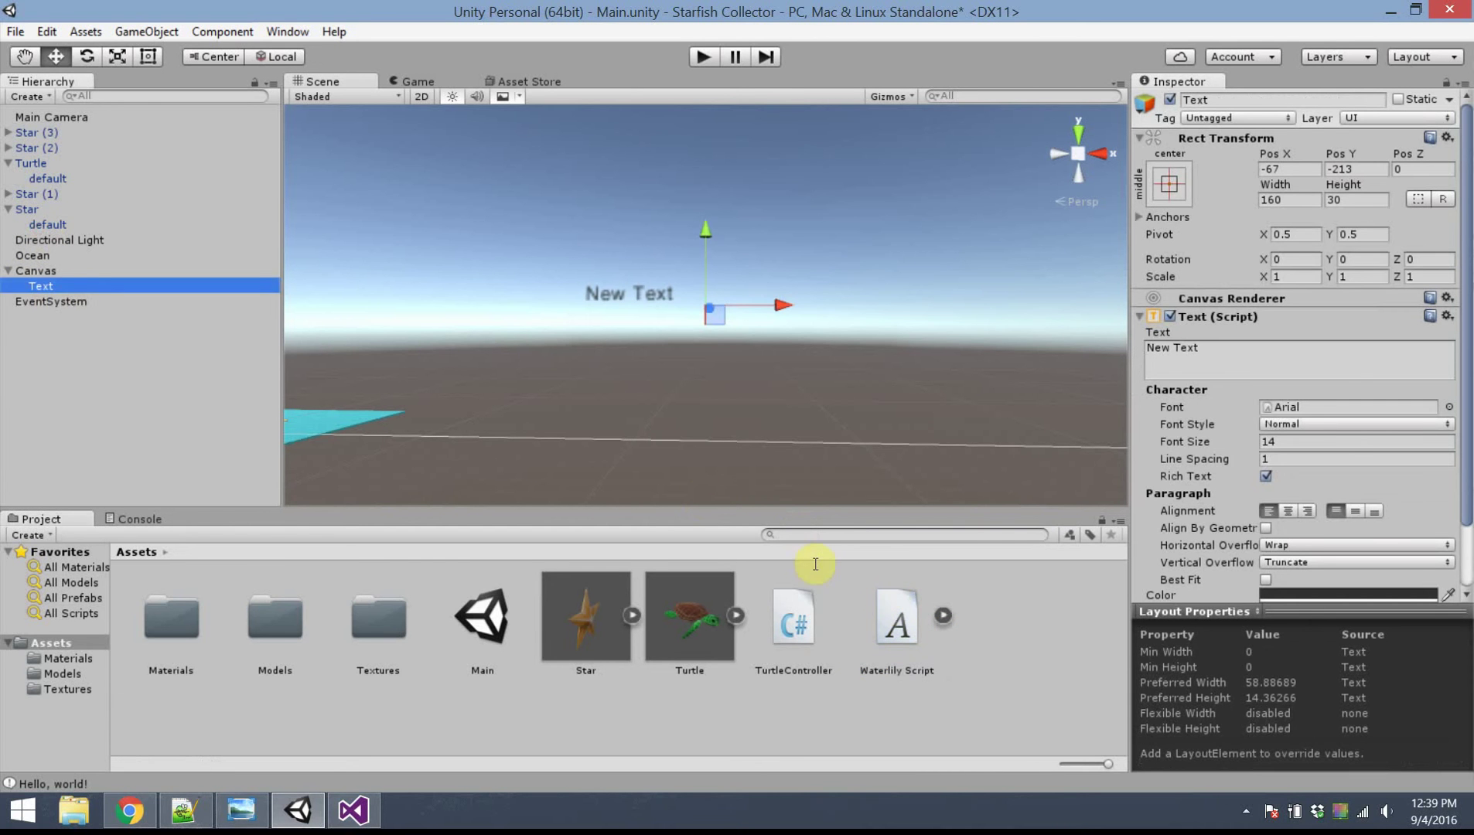
{"action": "left_click_drag", "start_coordinate": [898, 619], "coordinate": [1284, 407]}
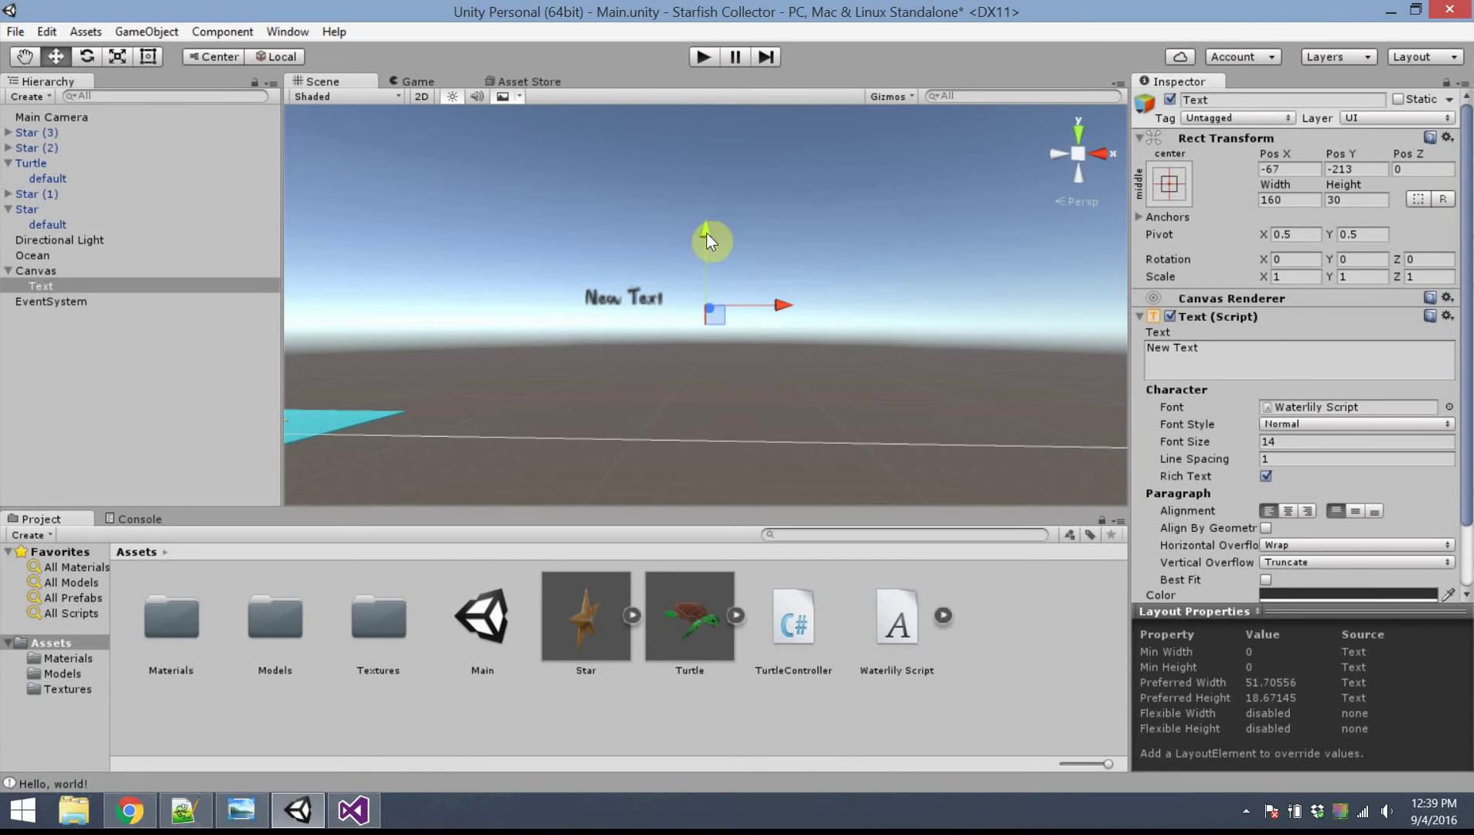
Step: Set the Text font size to 64 and widen its box to about 507 × 101.8
{"action": "left_click", "coordinate": [147, 57]}
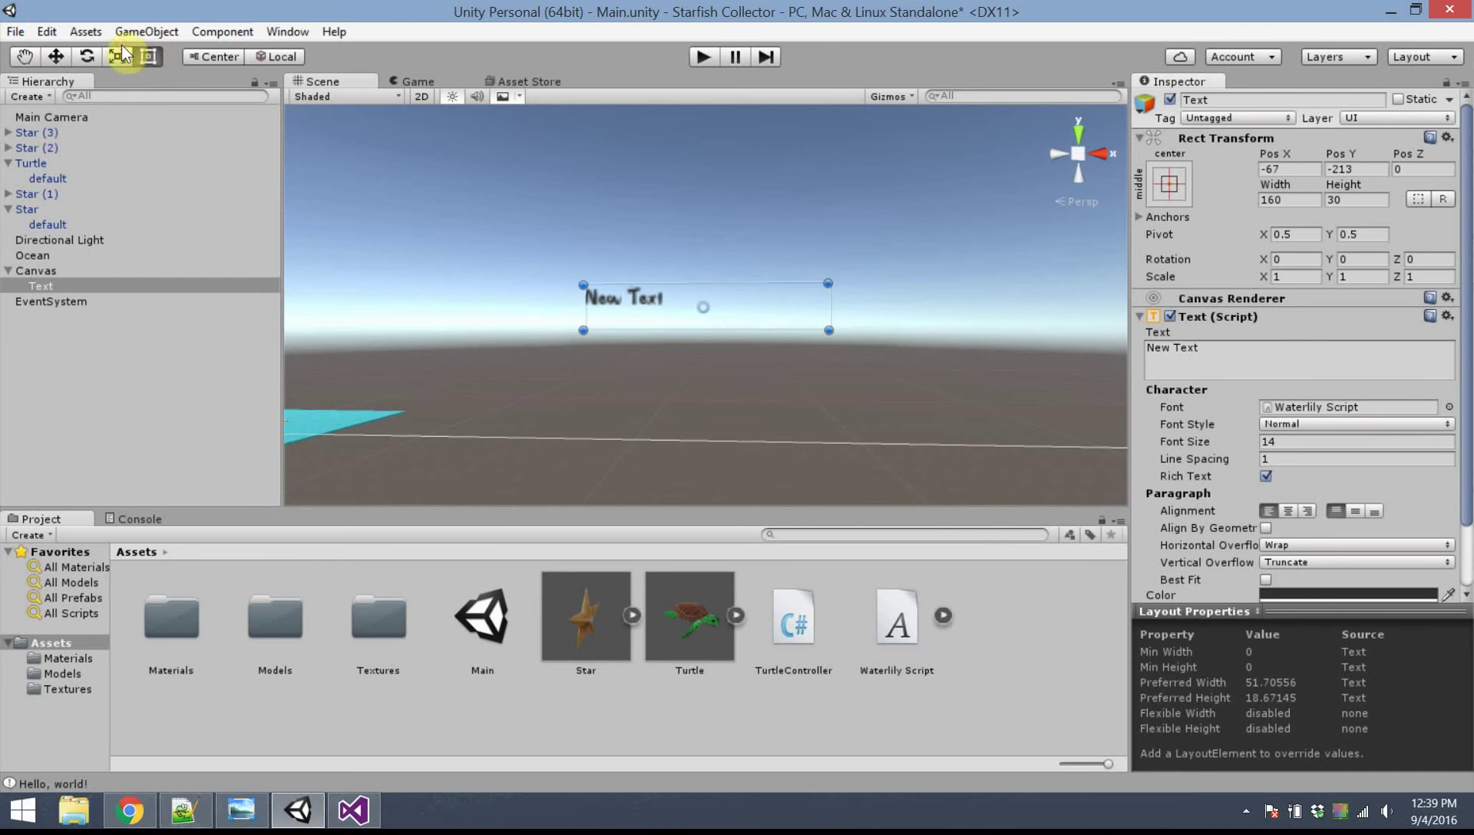
{"action": "left_click_drag", "start_coordinate": [825, 330], "coordinate": [982, 398]}
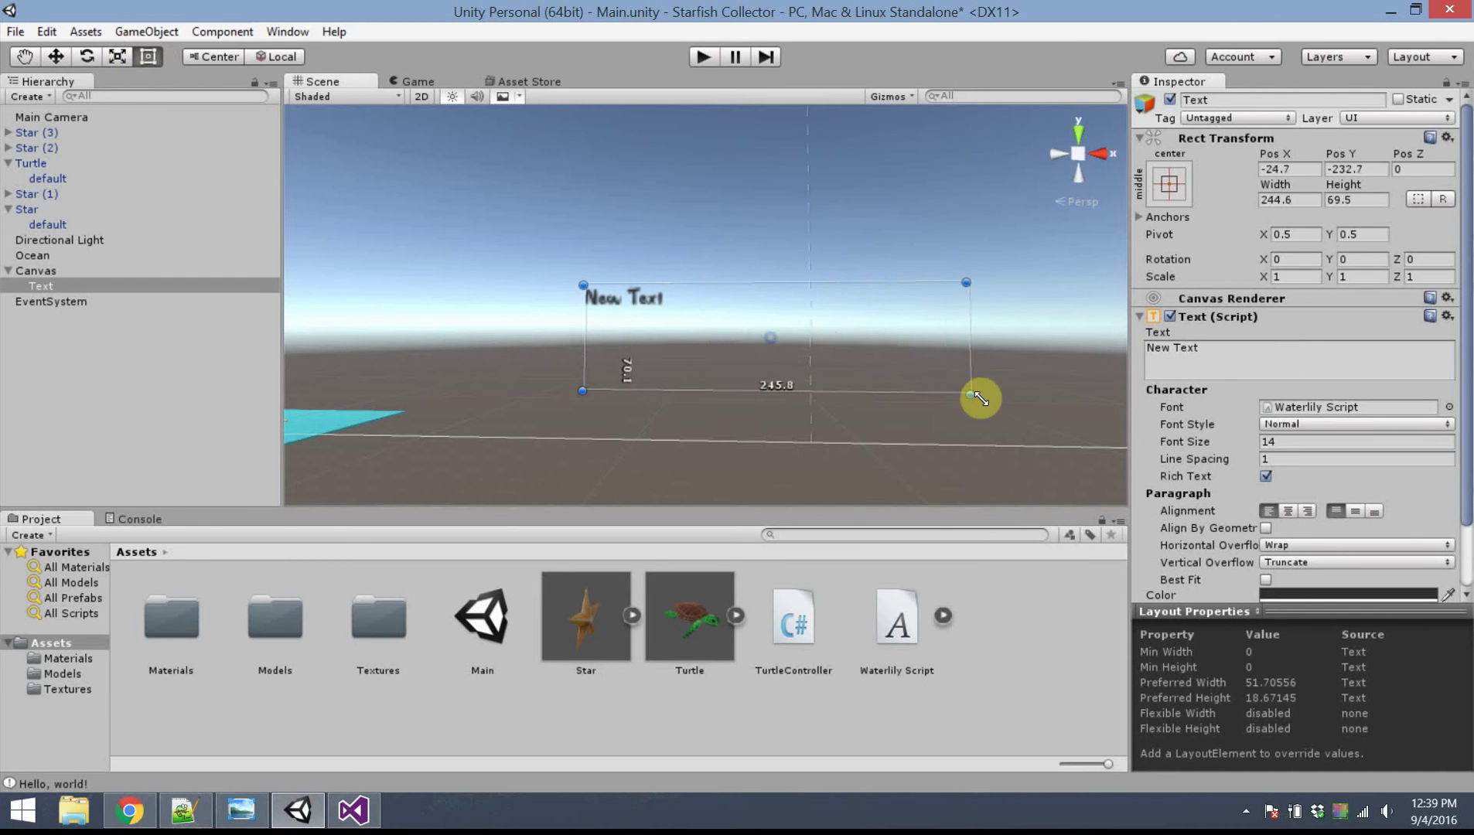
{"action": "middle_click_drag", "start_coordinate": [372, 264], "coordinate": [421, 256]}
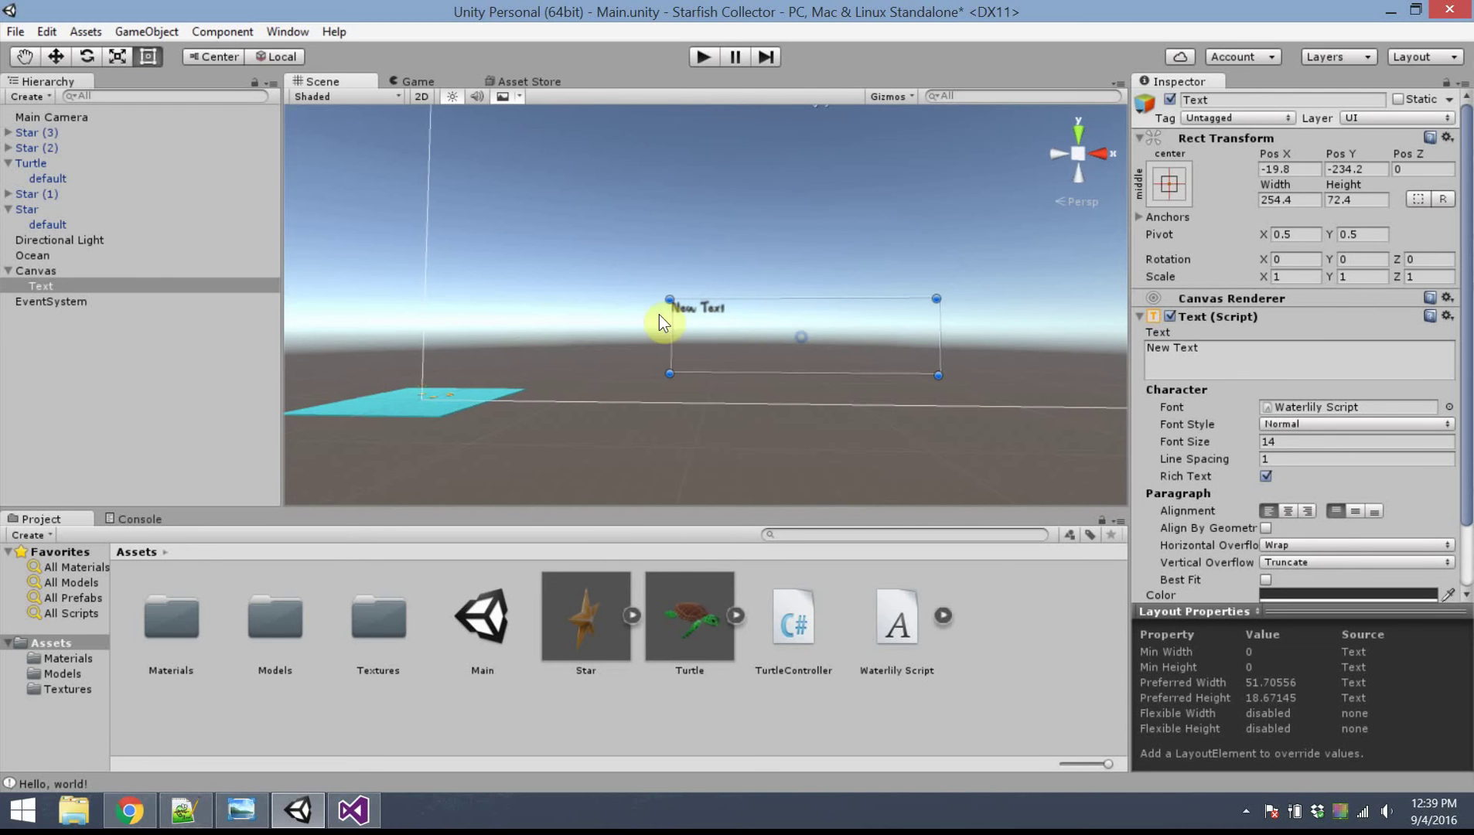
{"action": "left_click", "coordinate": [1213, 443]}
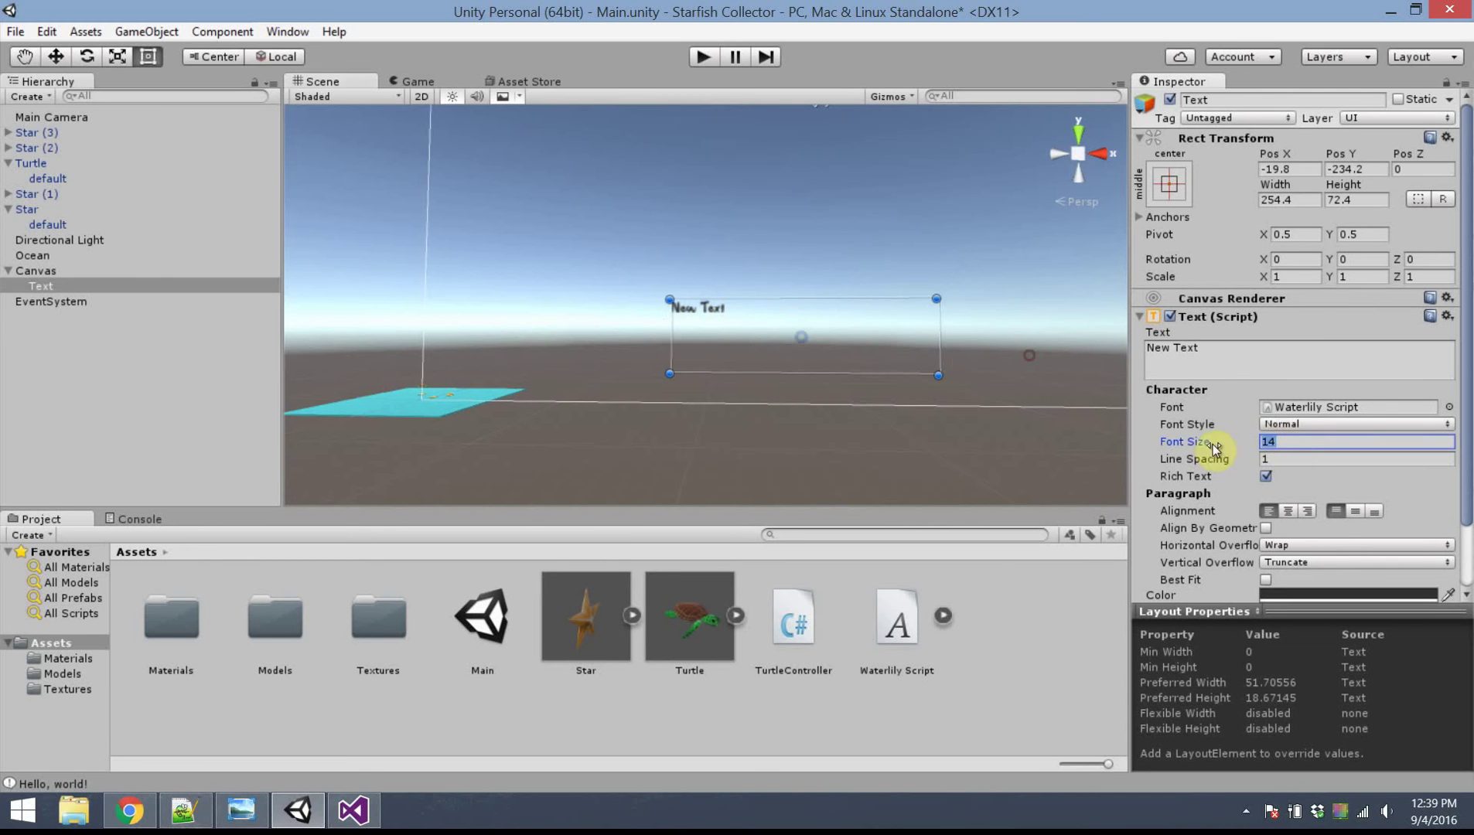
{"action": "type", "text": "64"}
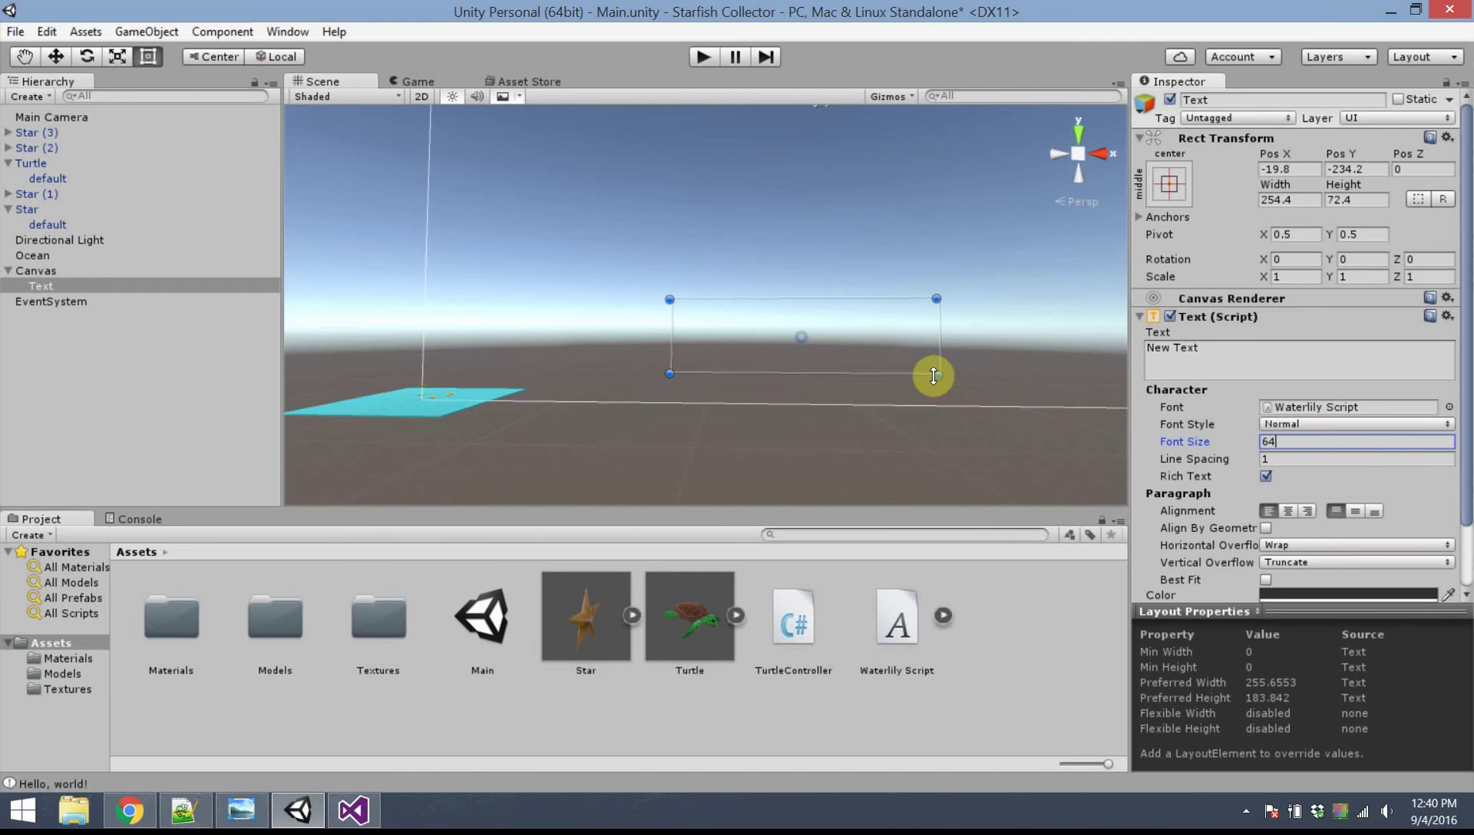
{"action": "left_click_drag", "start_coordinate": [939, 376], "coordinate": [1082, 409]}
{"action": "left_click_drag", "start_coordinate": [974, 328], "coordinate": [734, 330]}
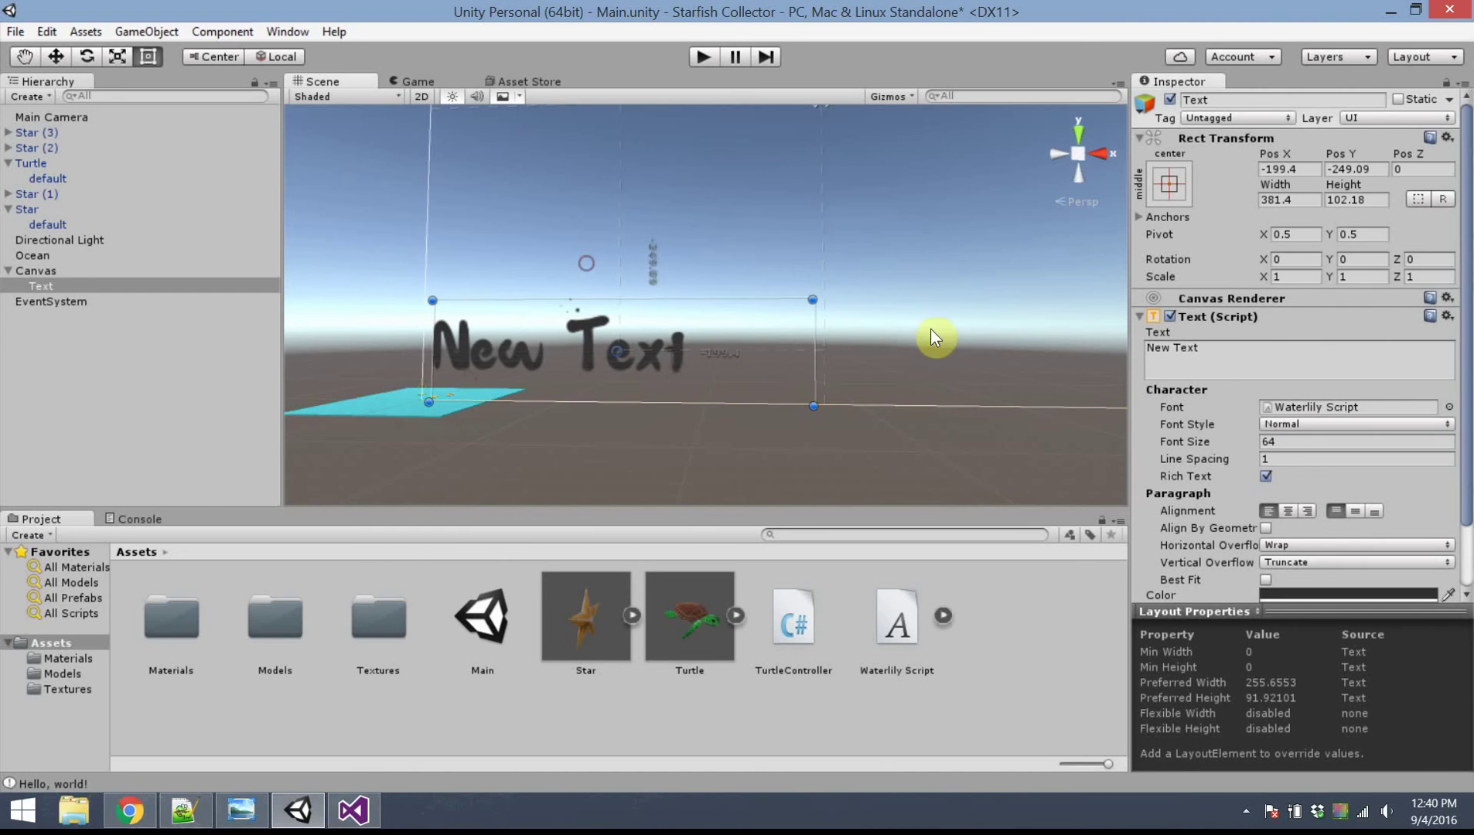
{"action": "left_click_drag", "start_coordinate": [826, 301], "coordinate": [998, 300]}
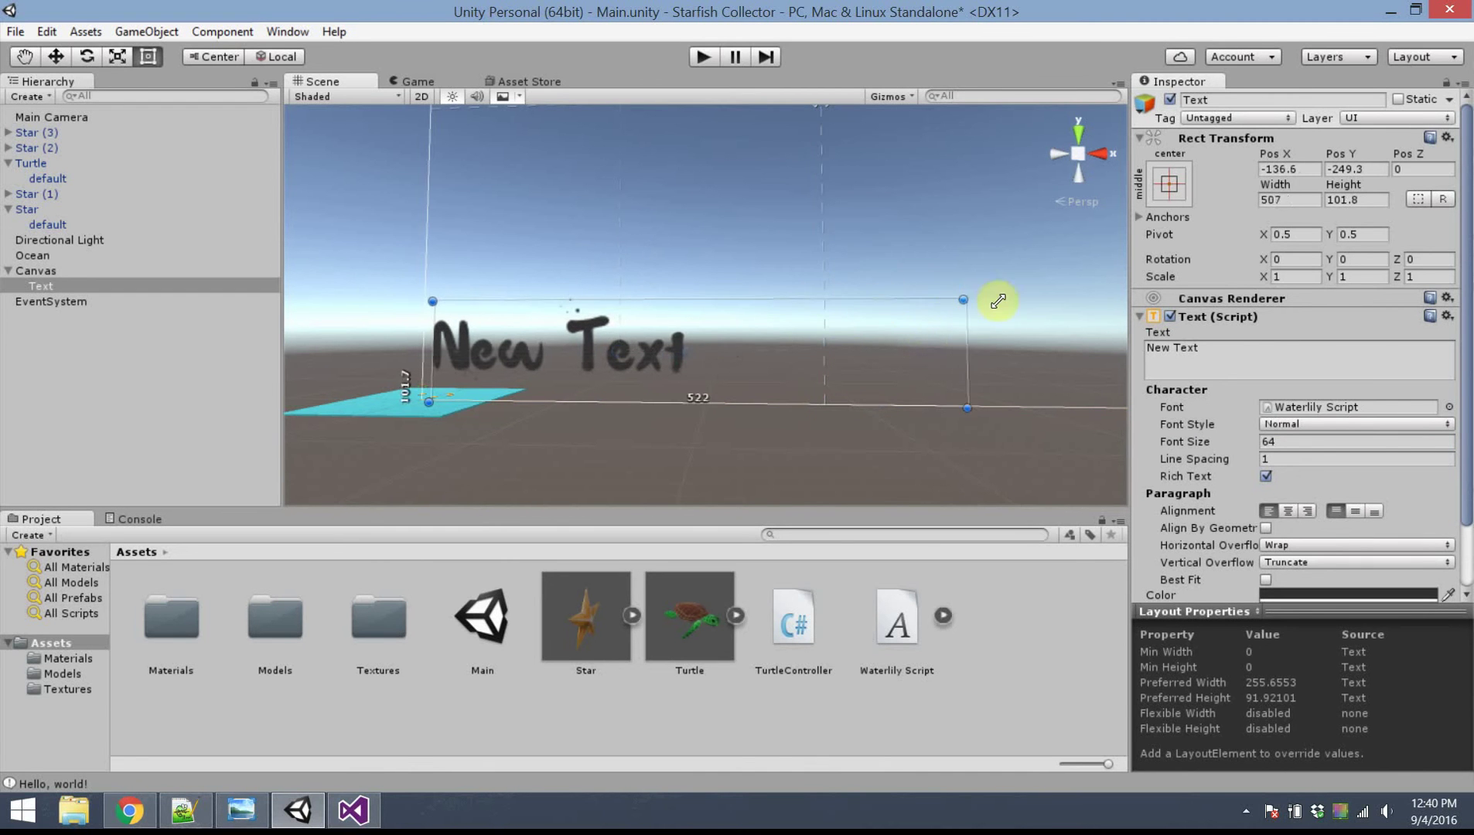
Step: Change the label to 'Starleft left: 000' and narrow its box to about 484 wide
{"action": "left_click", "coordinate": [1304, 345]}
{"action": "key", "text": "ctrl+a"}
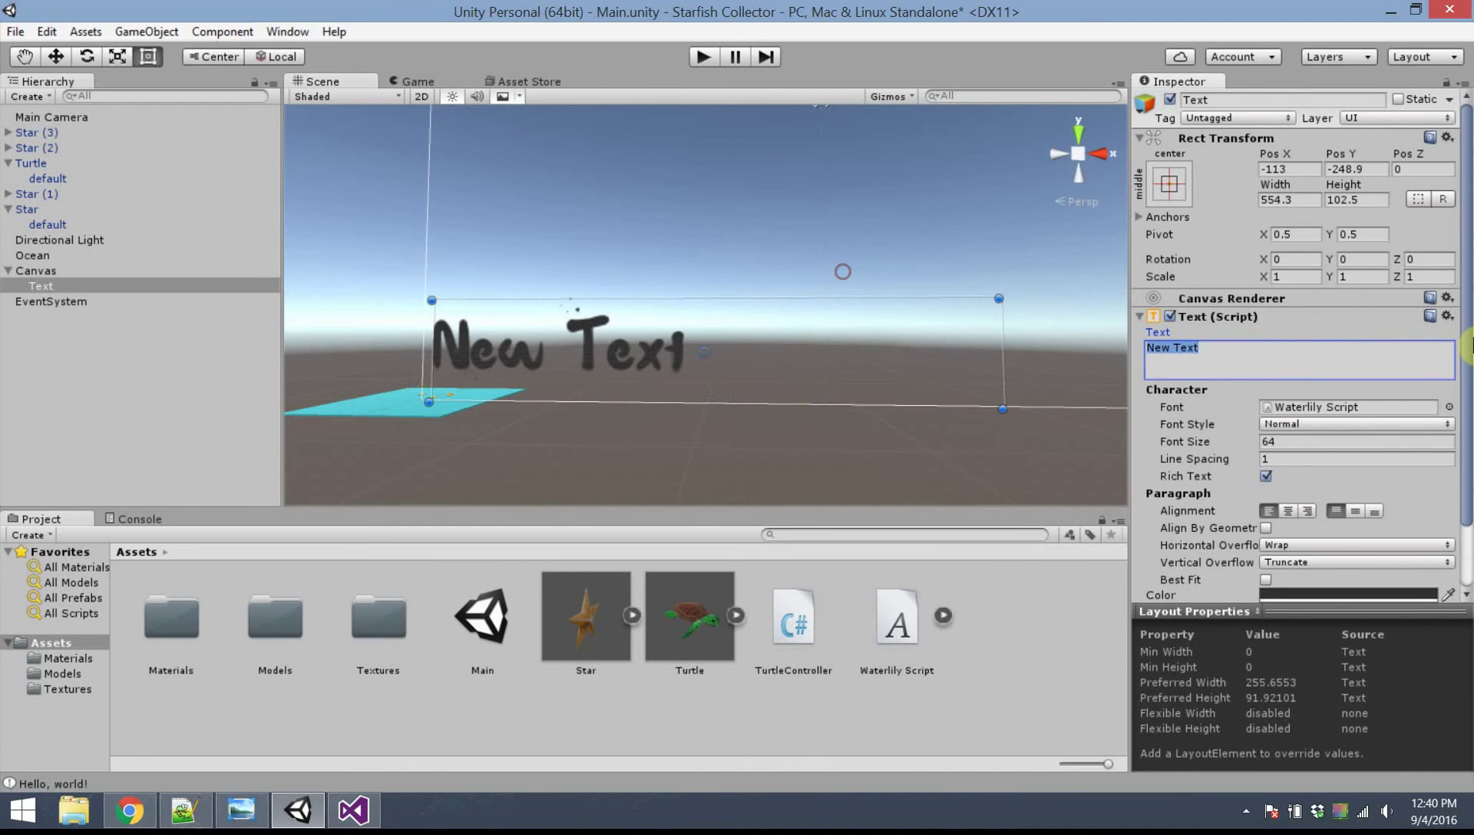
{"action": "type", "text": "Star"}
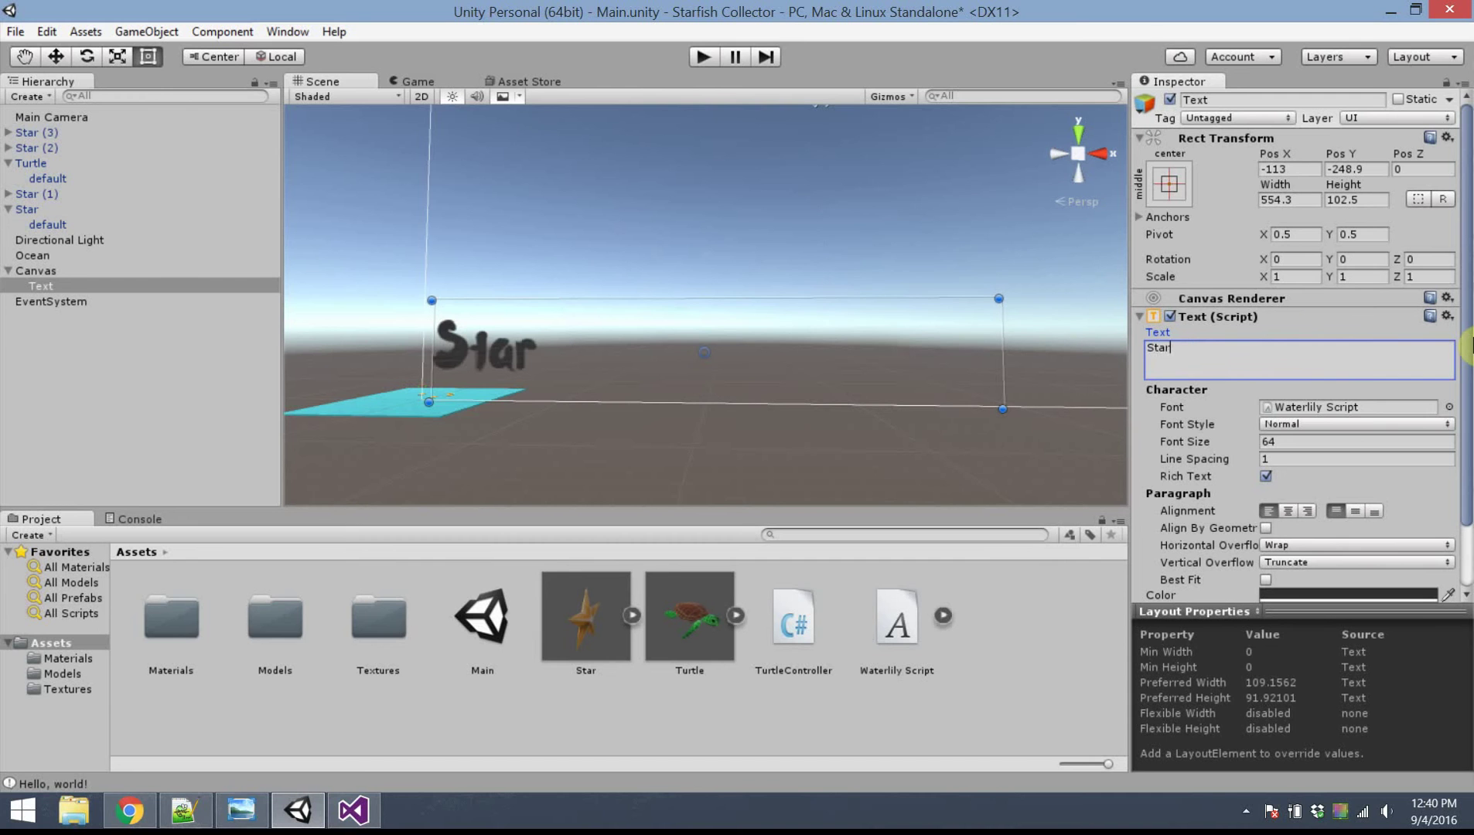
{"action": "type", "text": "left "}
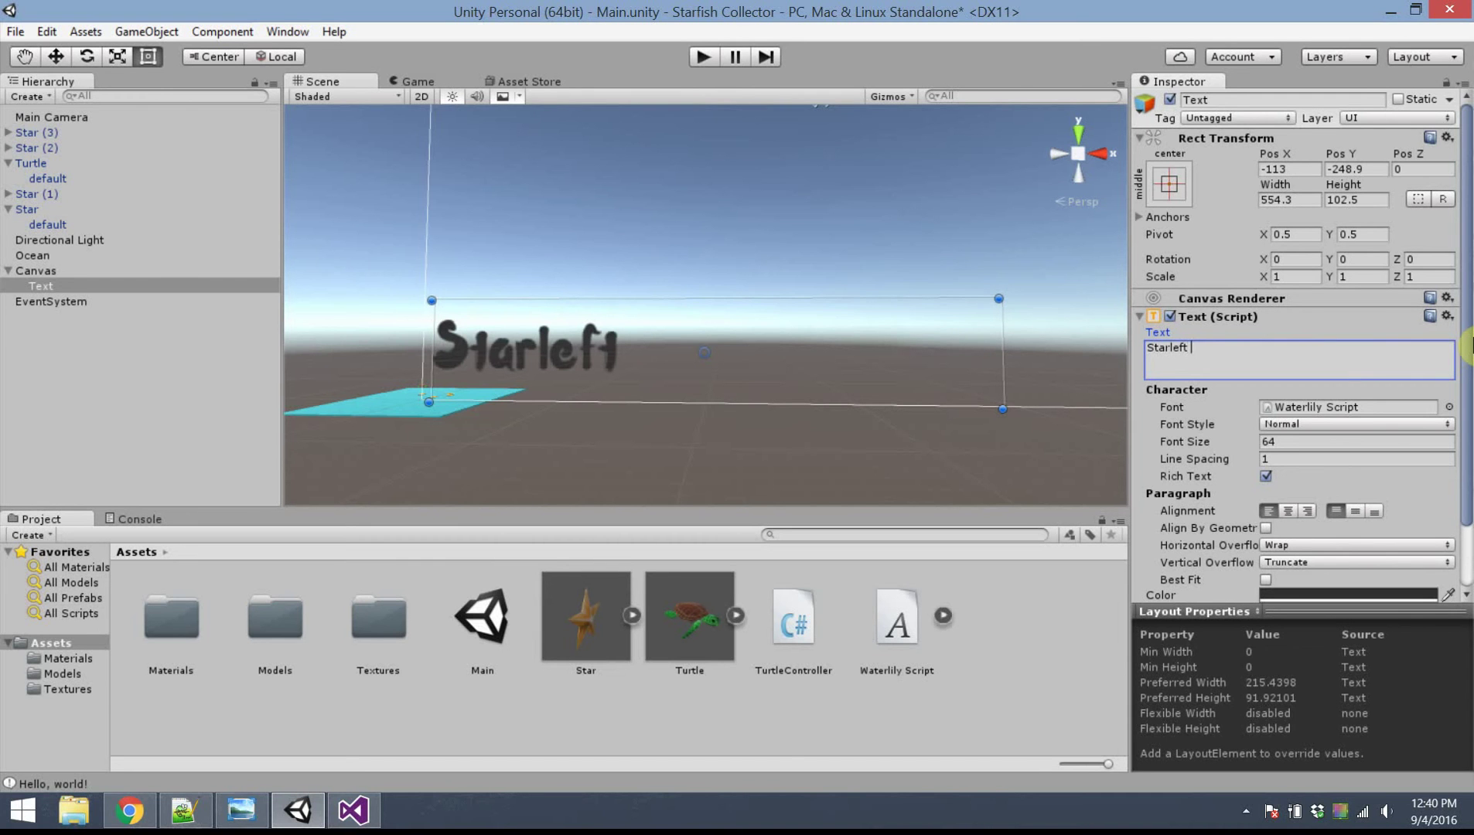
{"action": "type", "text": "left: "}
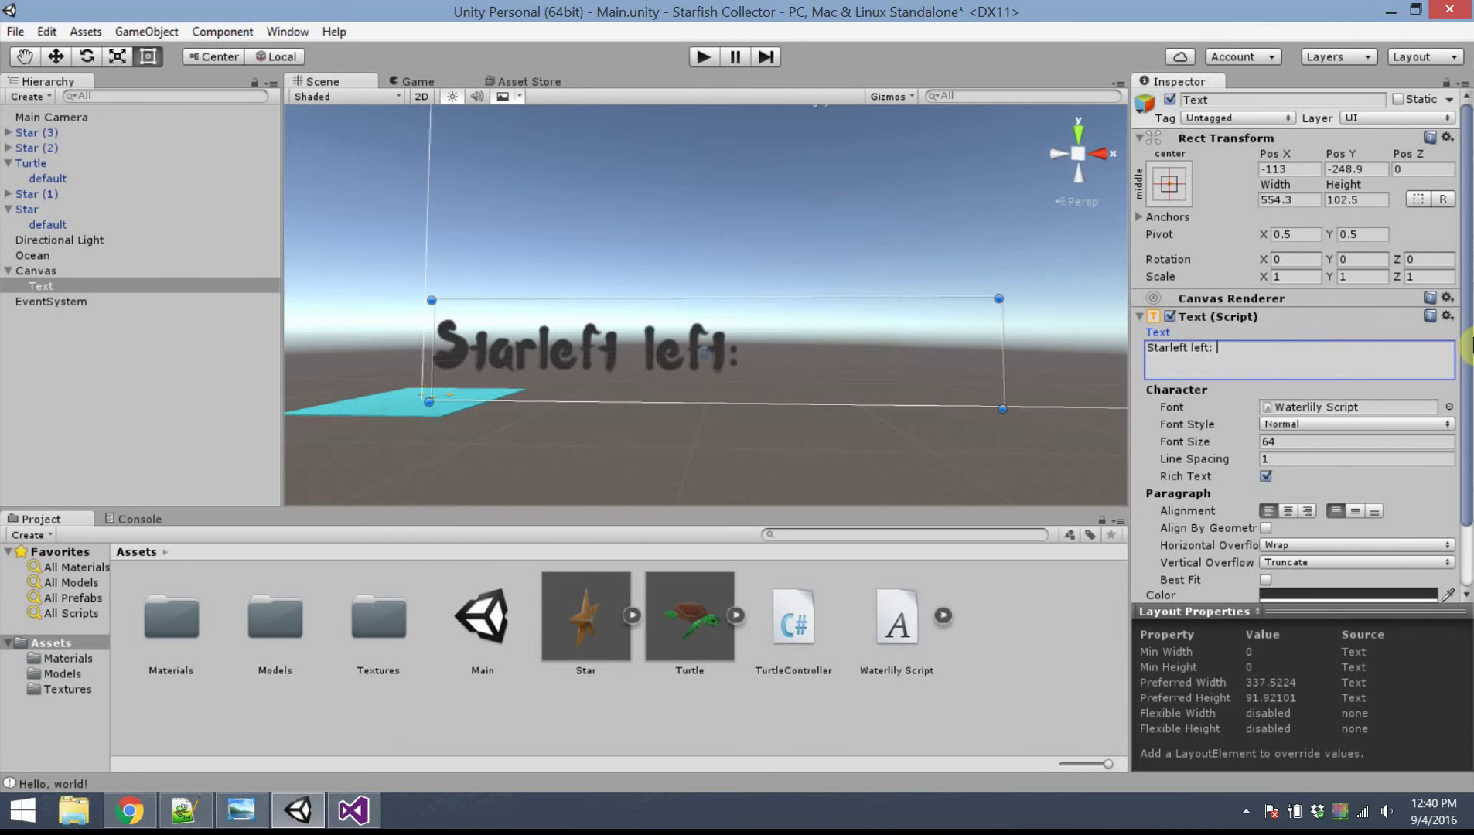
{"action": "type", "text": "000"}
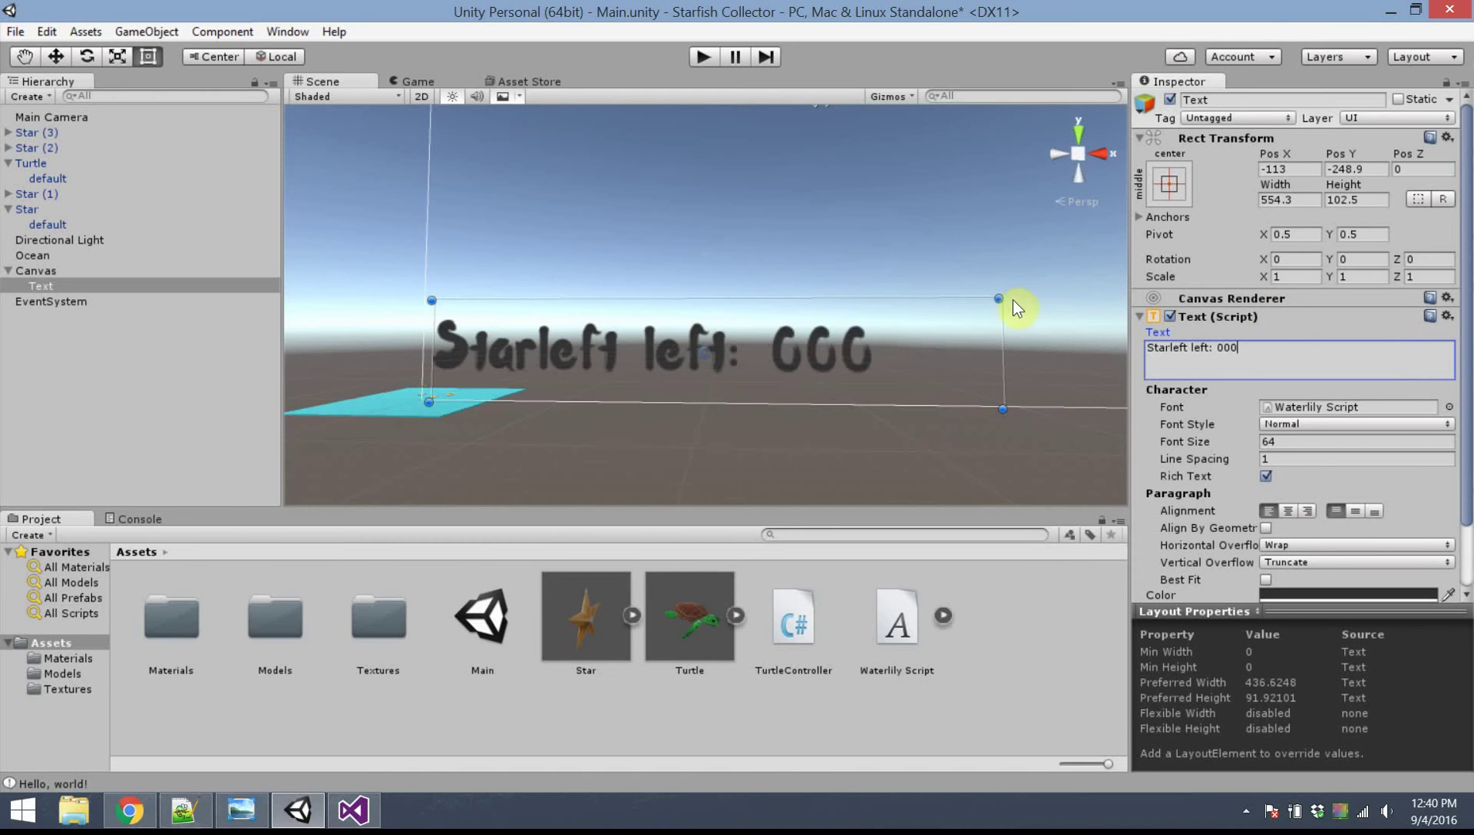
{"action": "left_click_drag", "start_coordinate": [1000, 296], "coordinate": [923, 298]}
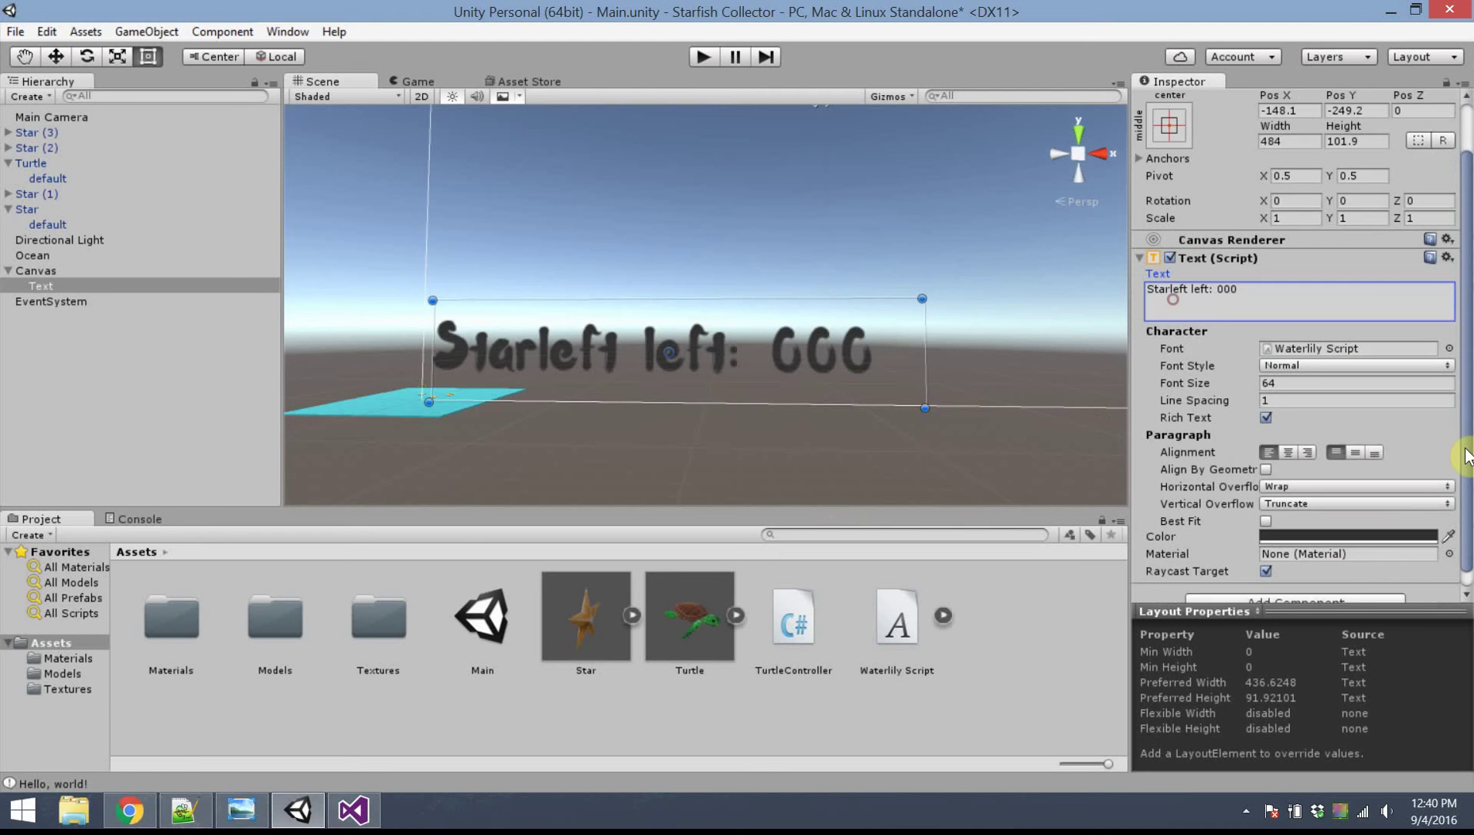
{"action": "scroll", "coordinate": [1468, 456], "scroll_direction": "down", "scroll_amount": 1}
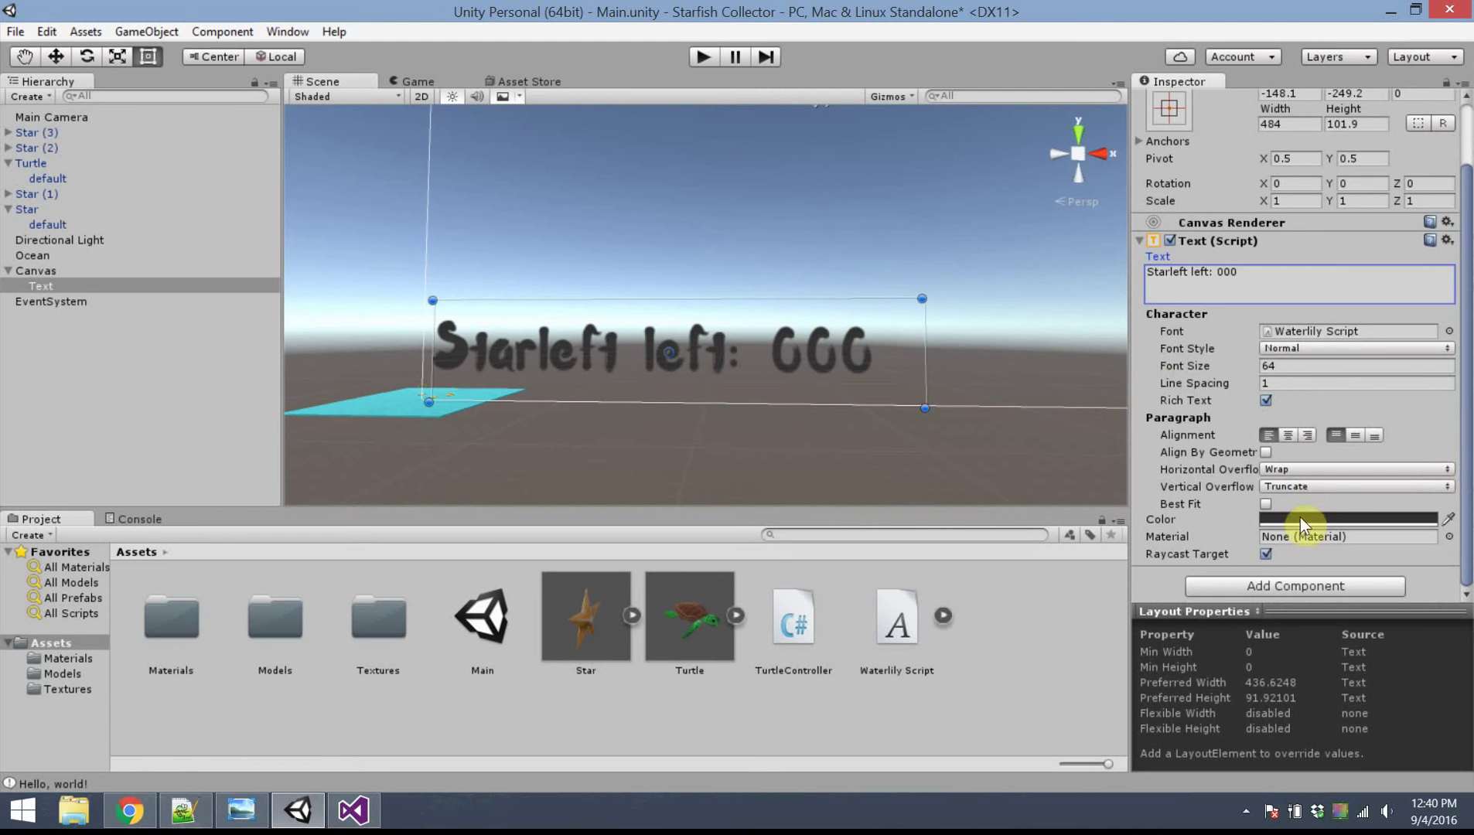
Step: Change the text colour to dark blue (1300A6FF) in the Color picker
{"action": "left_click", "coordinate": [1300, 517]}
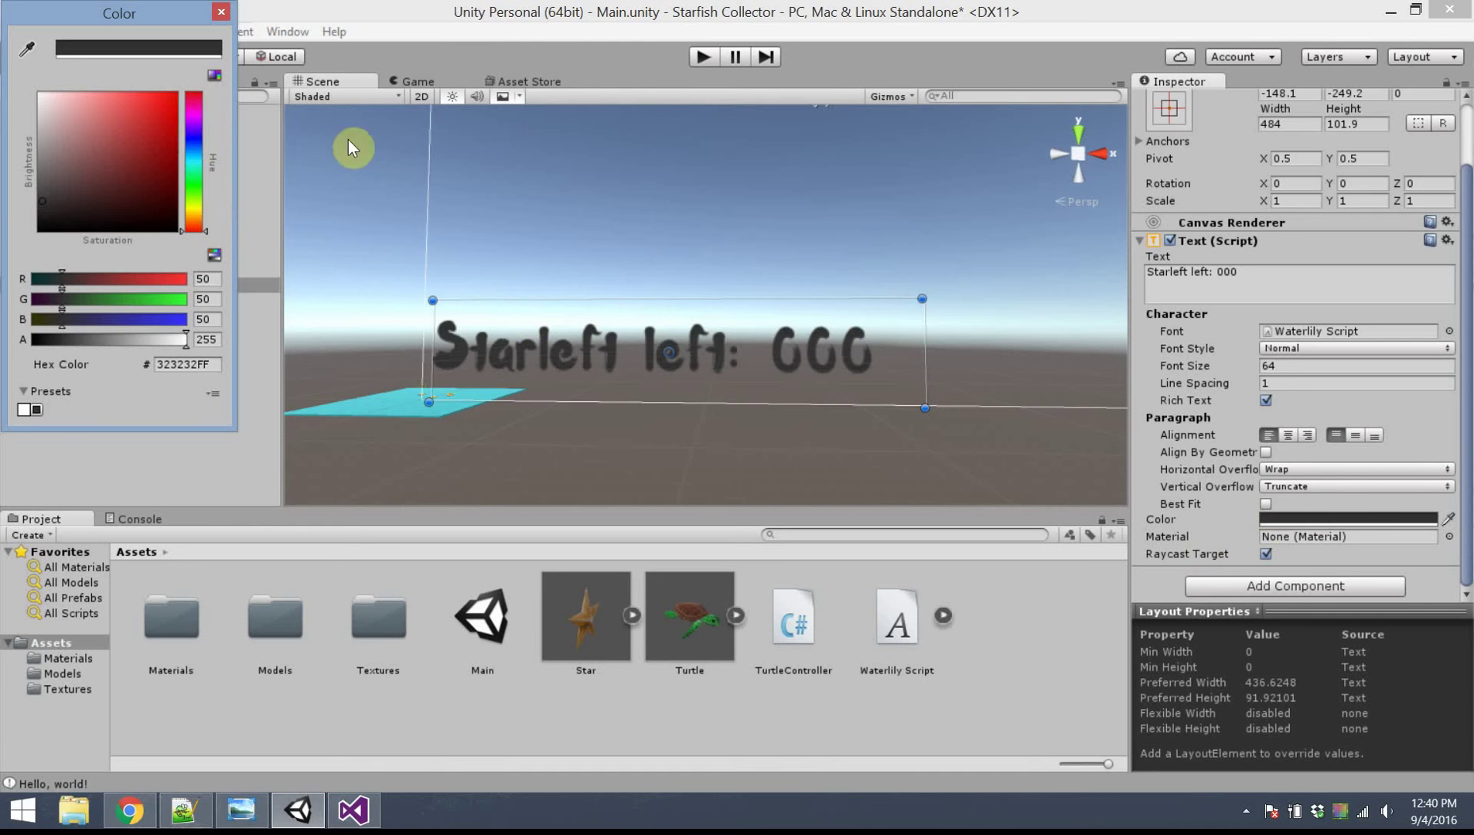
{"action": "left_click", "coordinate": [197, 137]}
{"action": "left_click_drag", "start_coordinate": [125, 113], "coordinate": [178, 150]}
{"action": "left_click", "coordinate": [222, 12]}
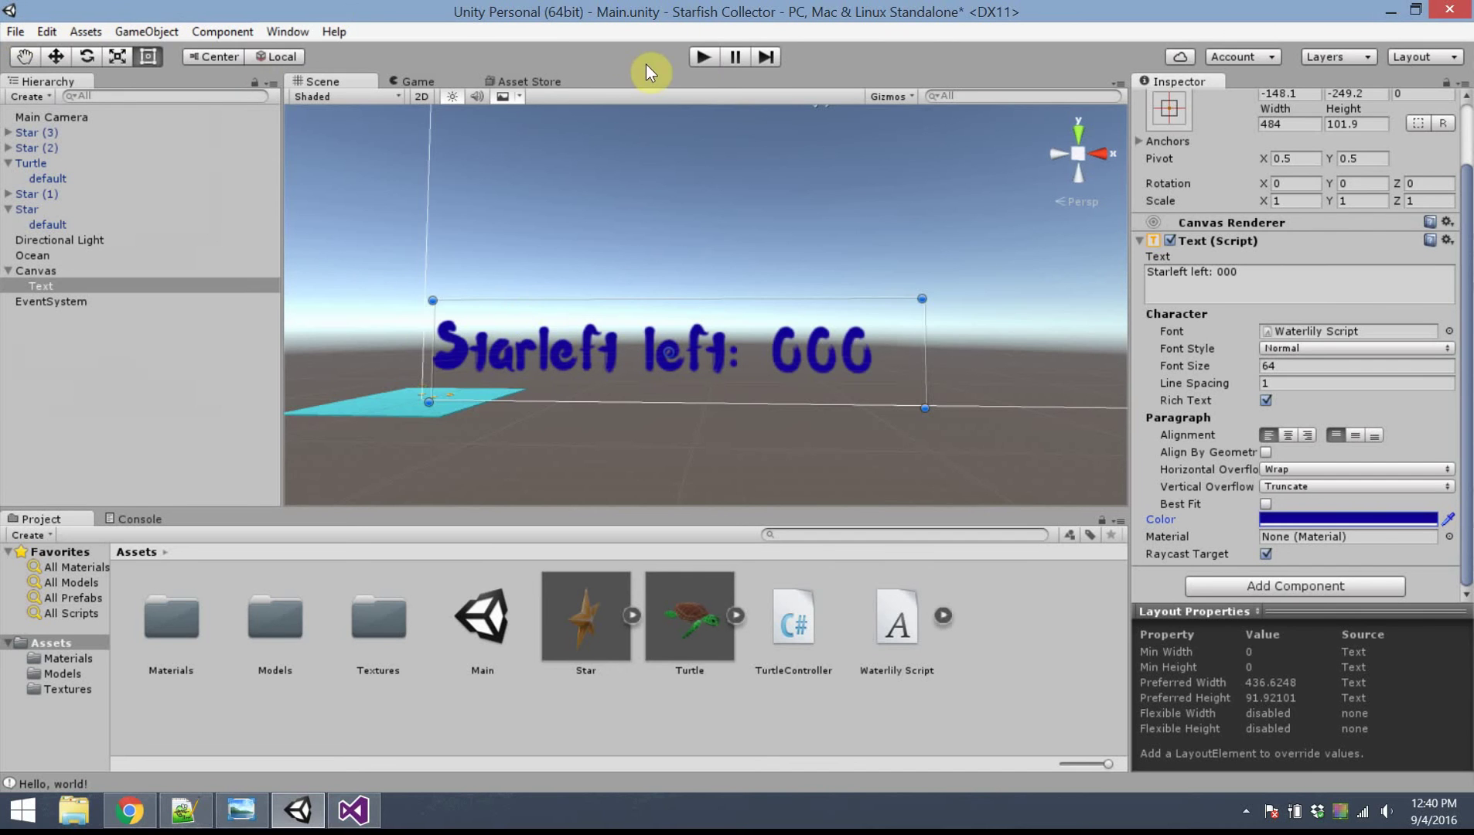
{"action": "left_click", "coordinate": [567, 50]}
{"action": "scroll", "coordinate": [377, 201], "scroll_direction": "down", "scroll_amount": 6}
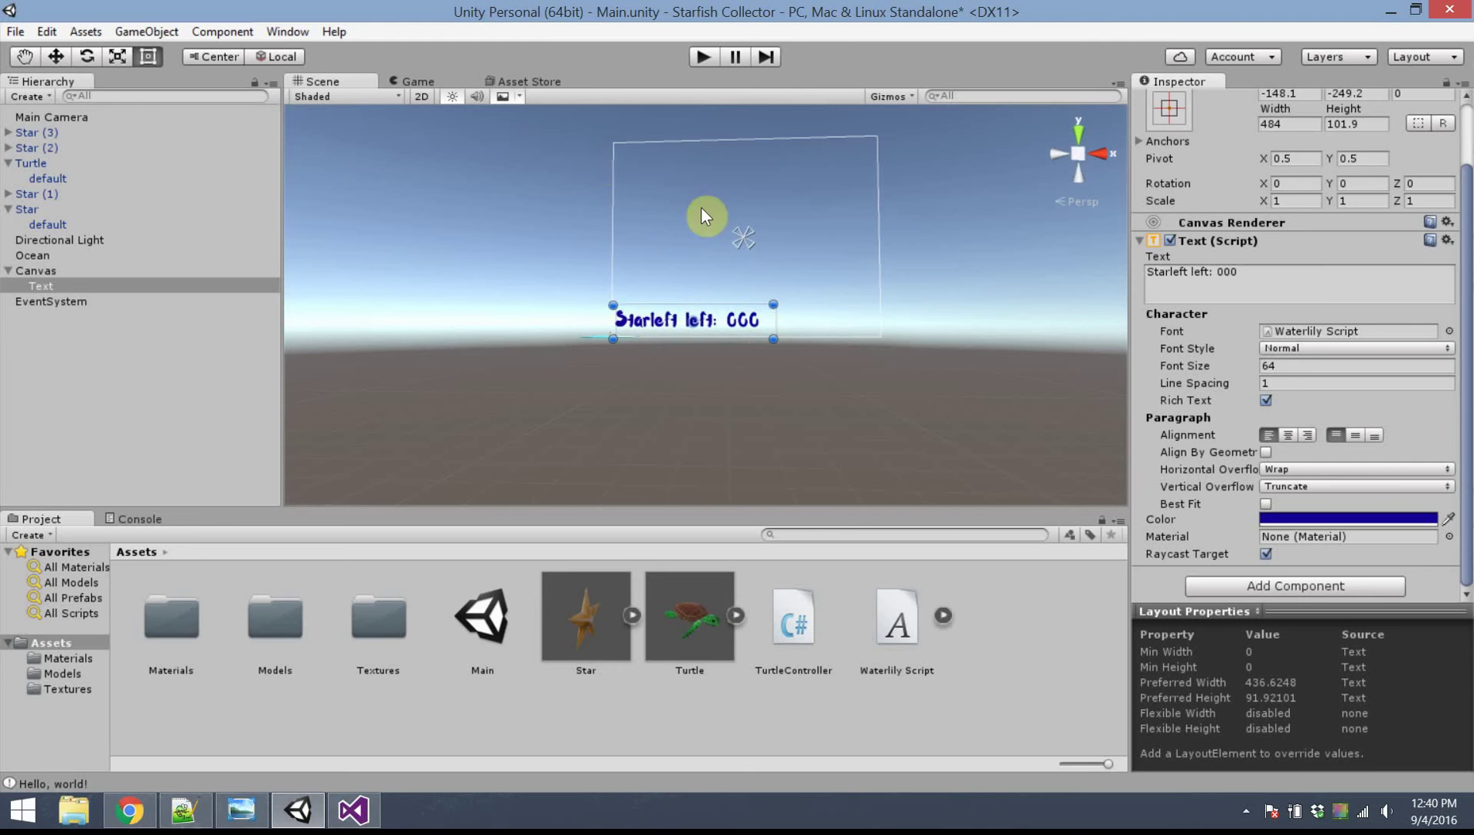
Step: Run the game to check the dark-blue counter, then stop it
{"action": "left_click", "coordinate": [703, 56]}
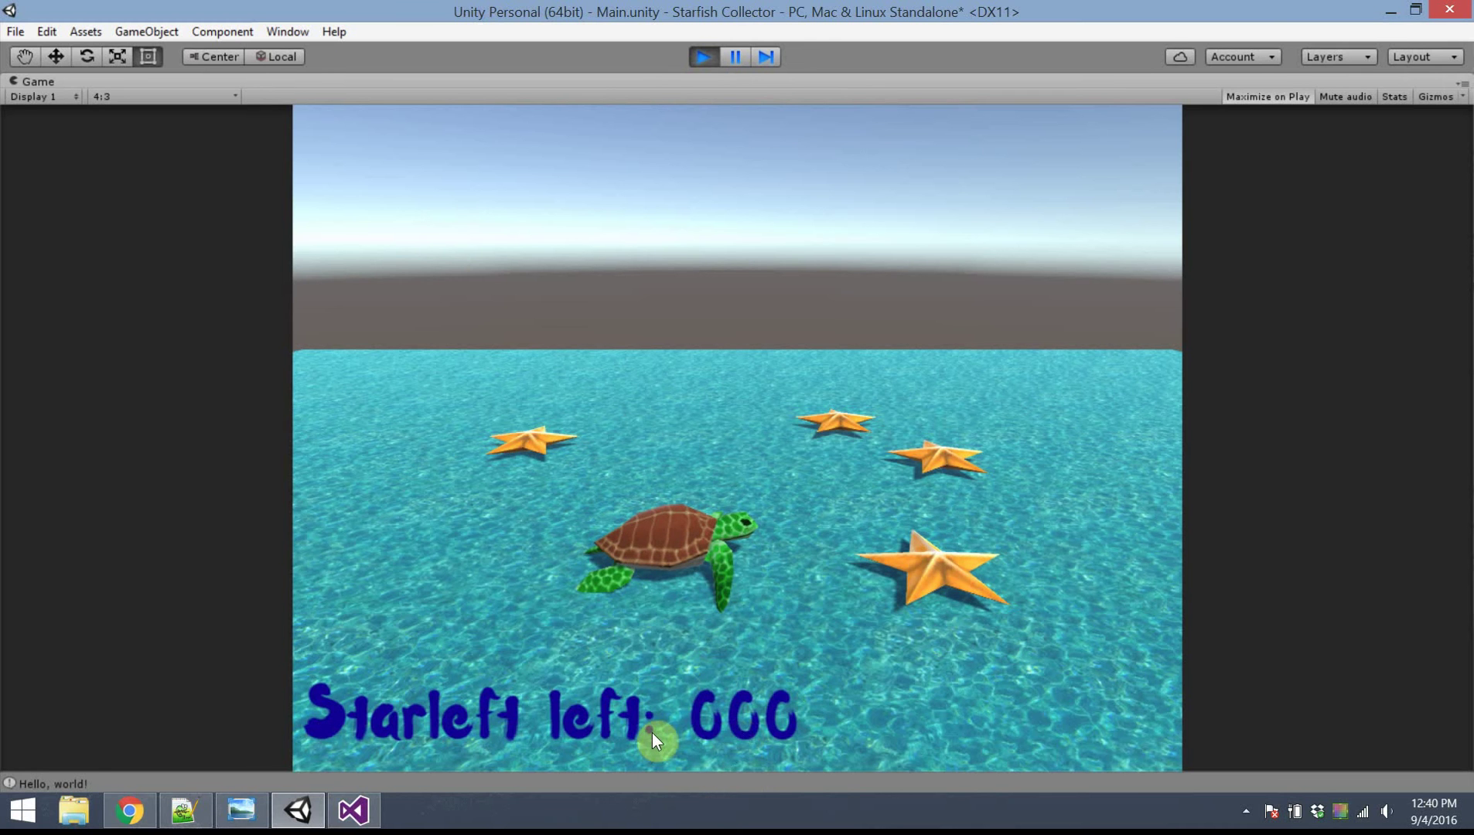
{"action": "left_click", "coordinate": [702, 56]}
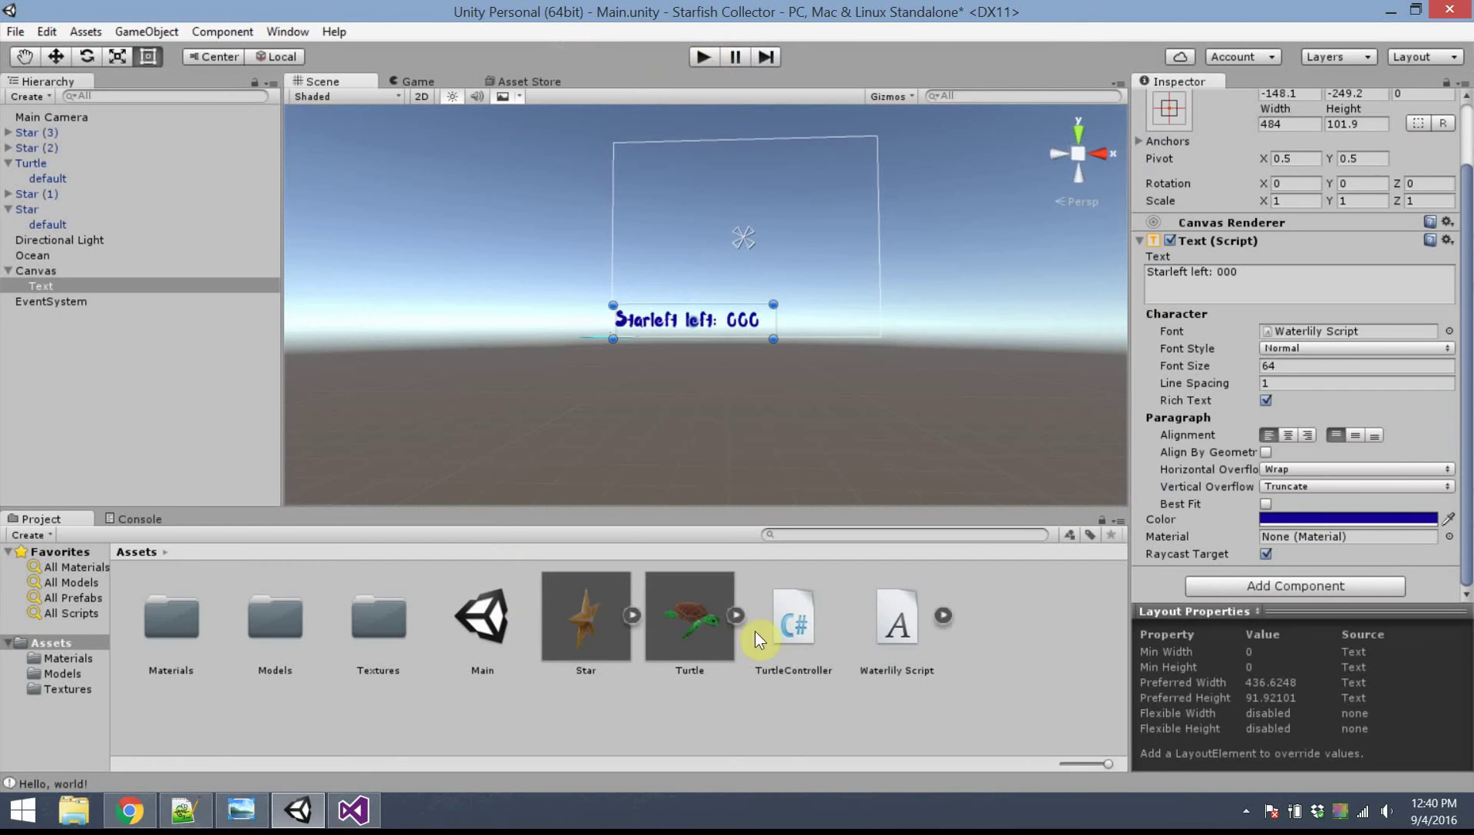
Step: Open TurtleController.cs in Visual Studio and add 'using UnityEngine.UI;' below the using lines
{"action": "left_click", "coordinate": [790, 628]}
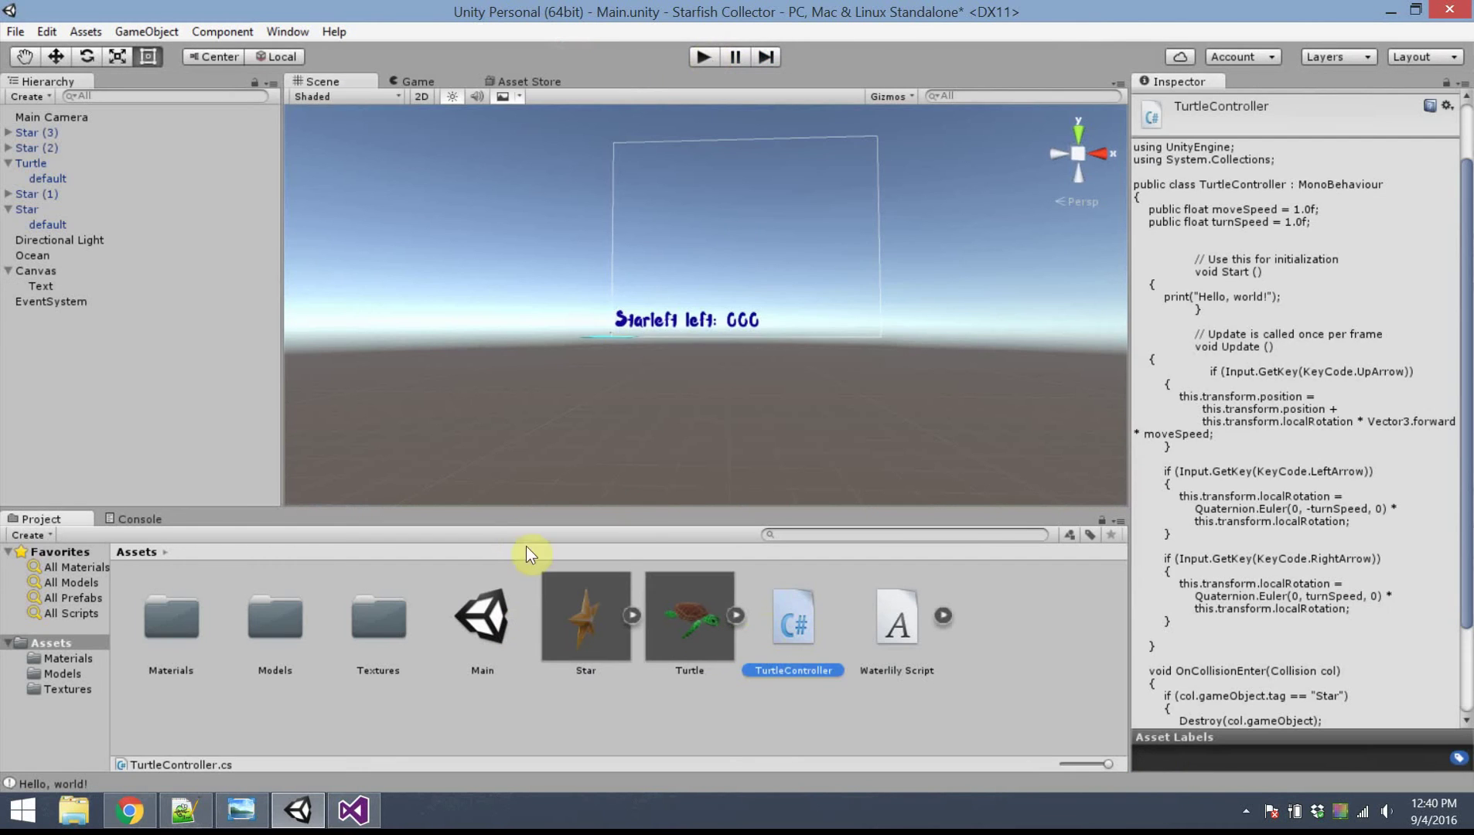
{"action": "double_click", "coordinate": [803, 619]}
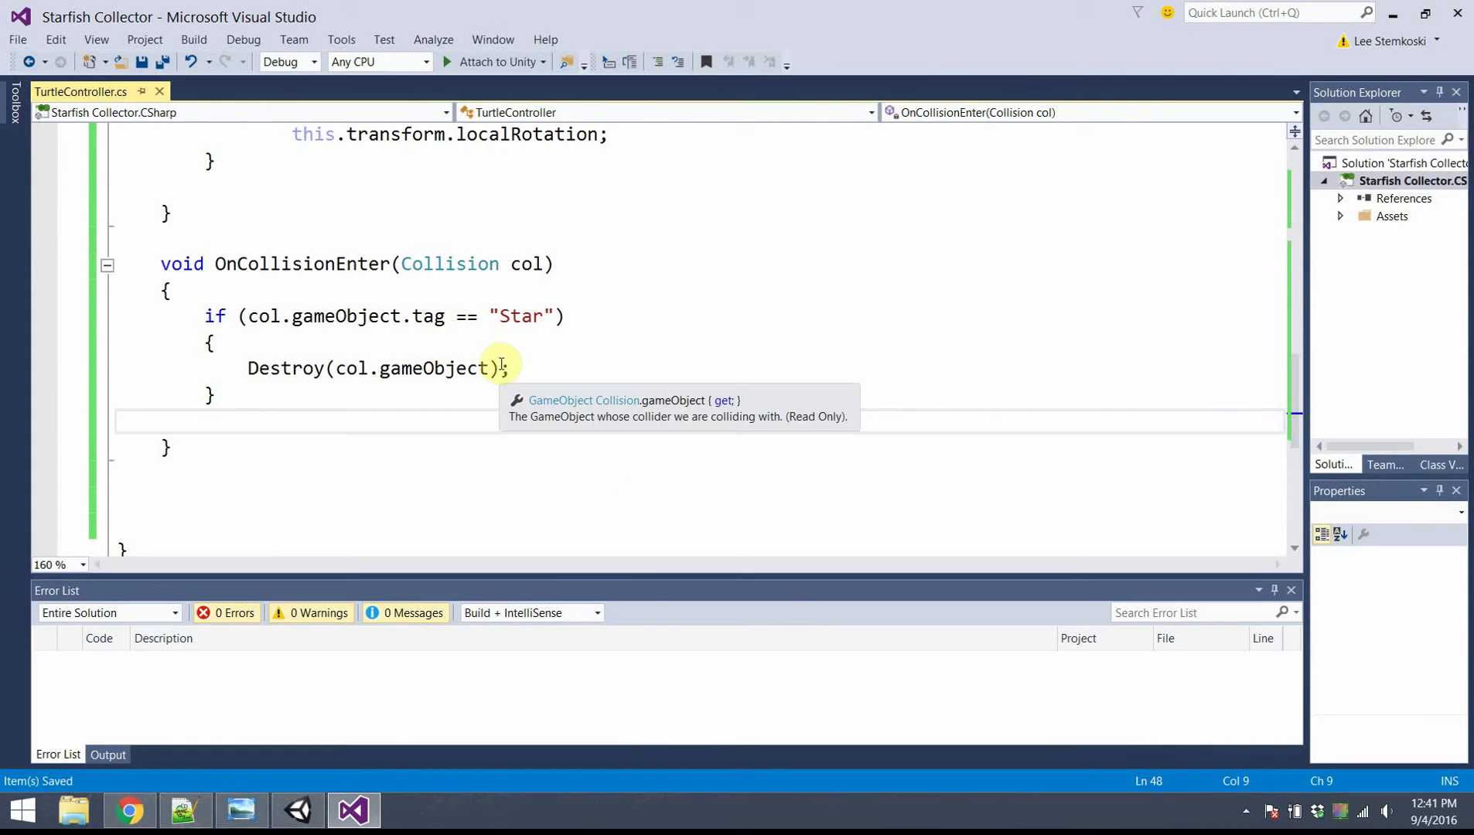
{"action": "scroll", "coordinate": [504, 364], "scroll_direction": "up", "scroll_amount": 12}
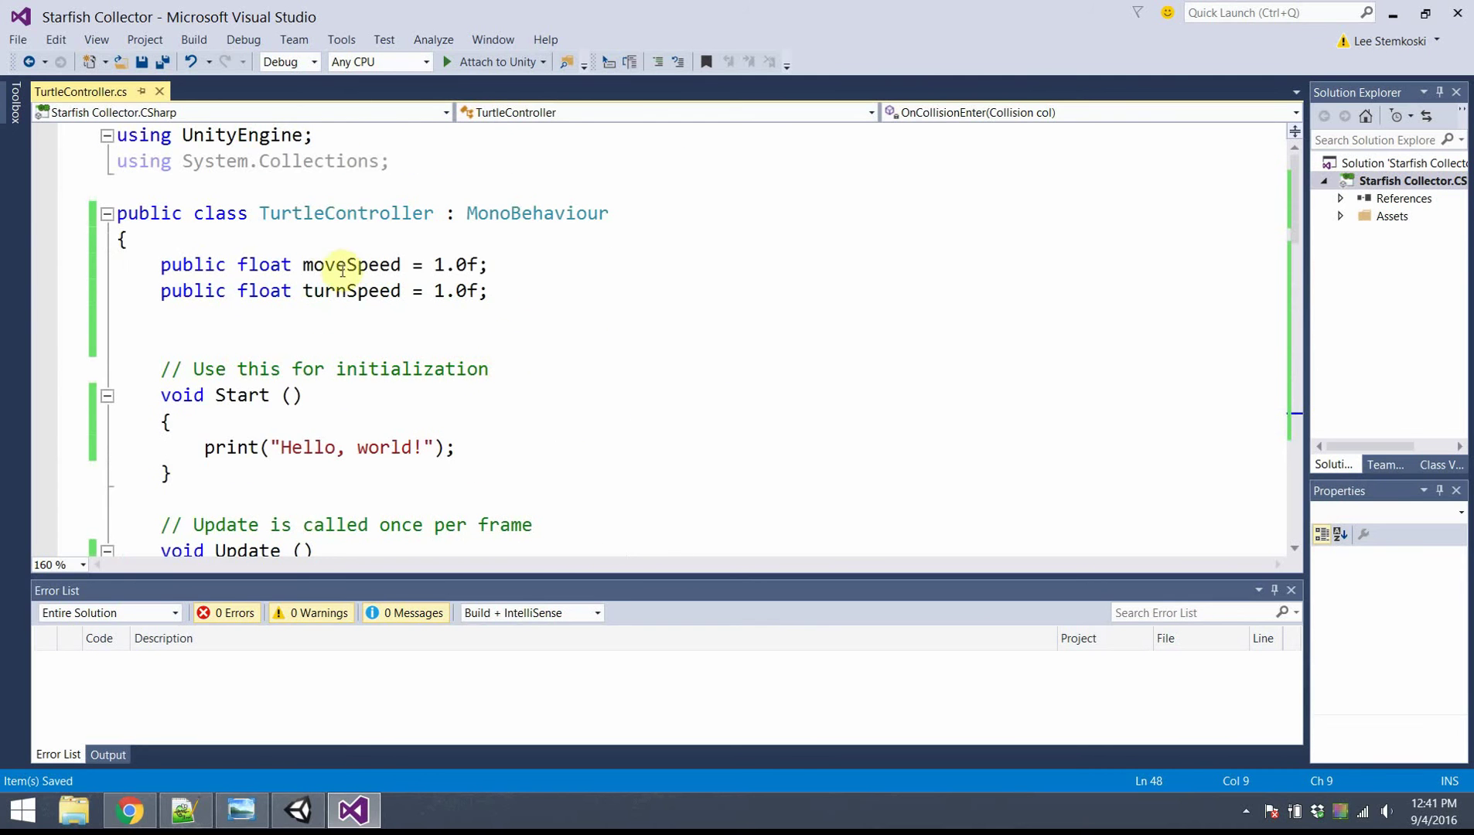
{"action": "left_click", "coordinate": [391, 171]}
{"action": "key", "text": "Return"}
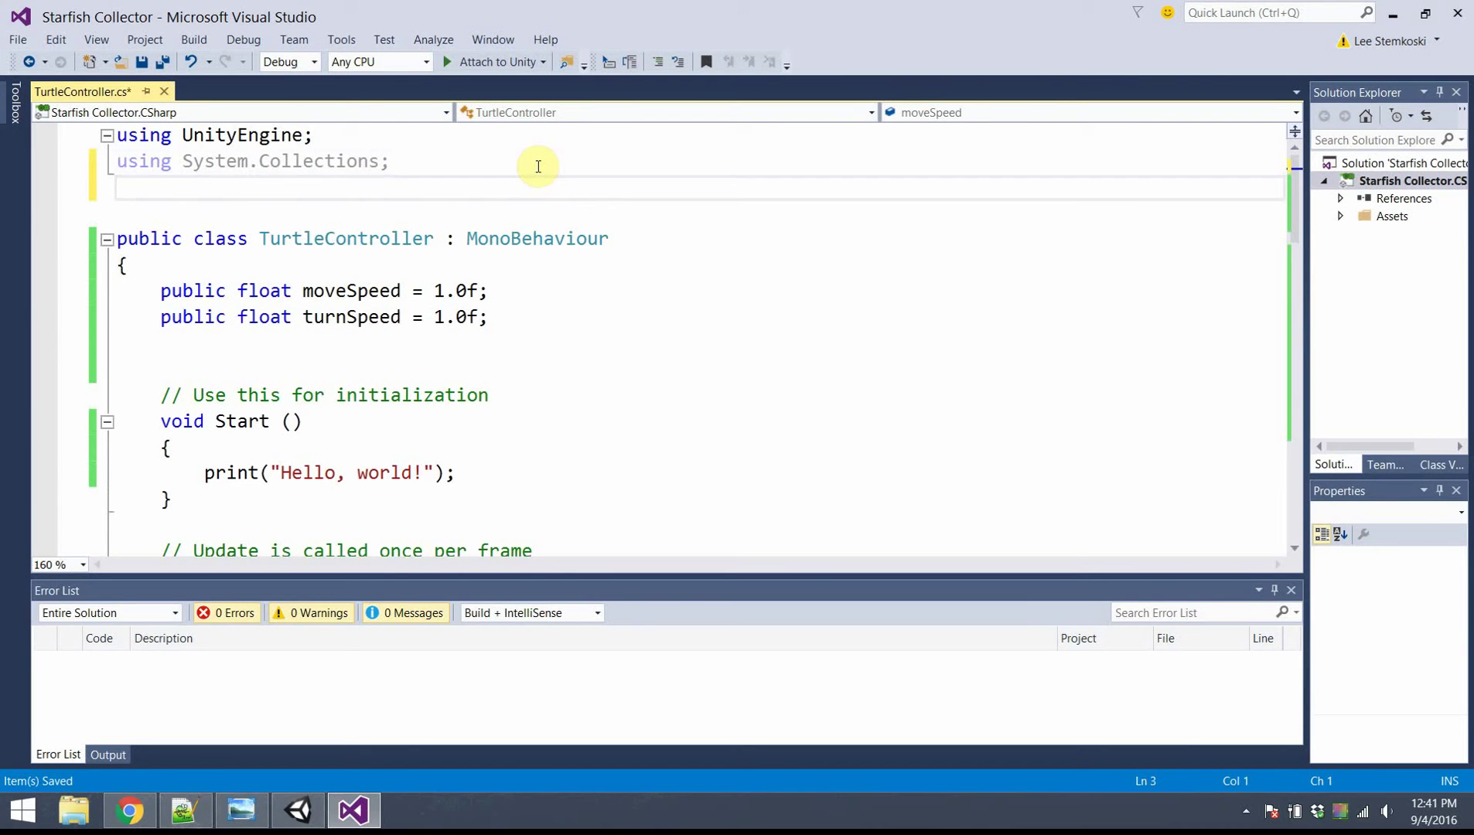
{"action": "type", "text": "using"}
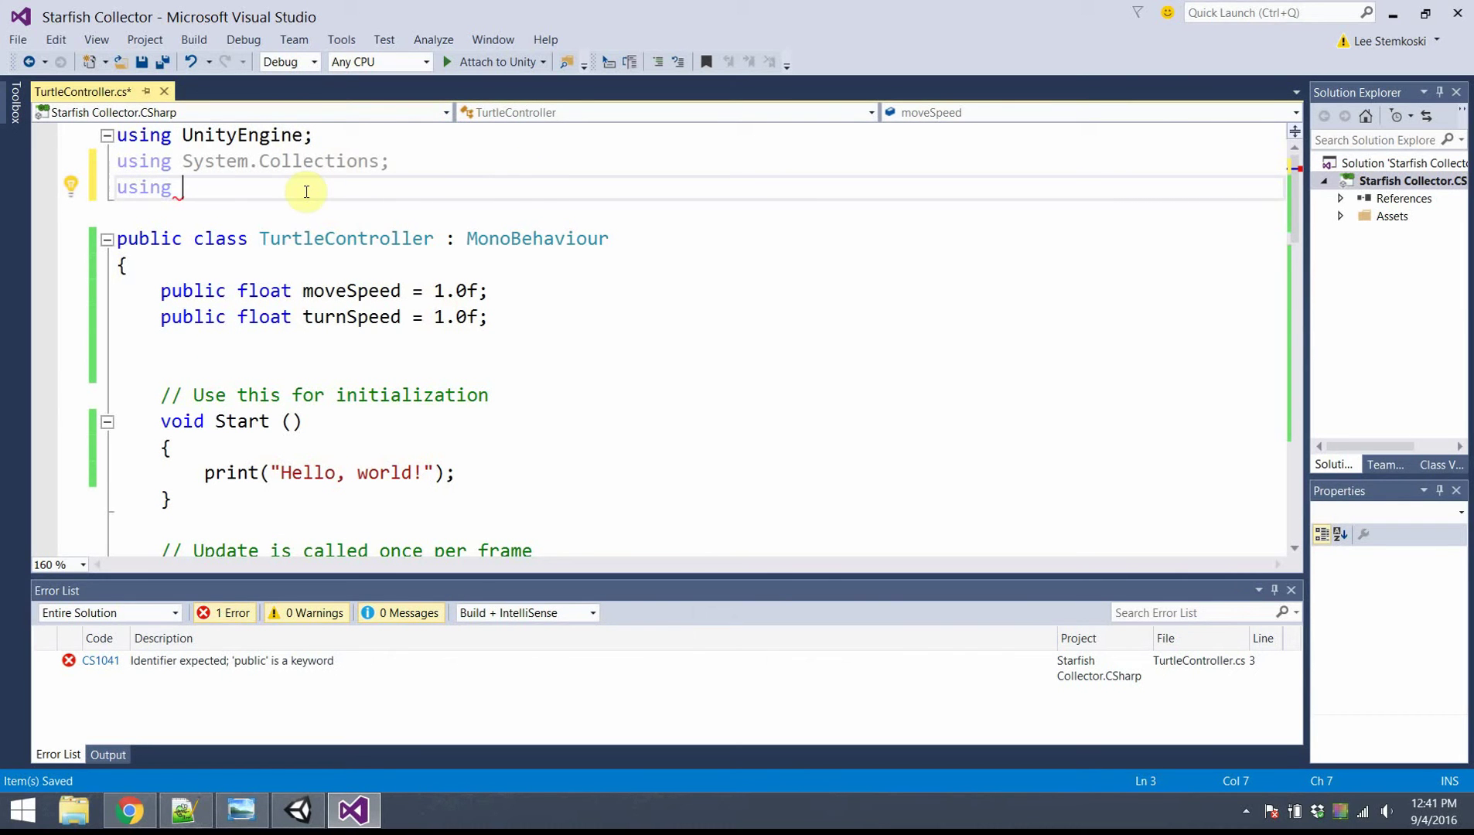
{"action": "type", "text": "Uni"}
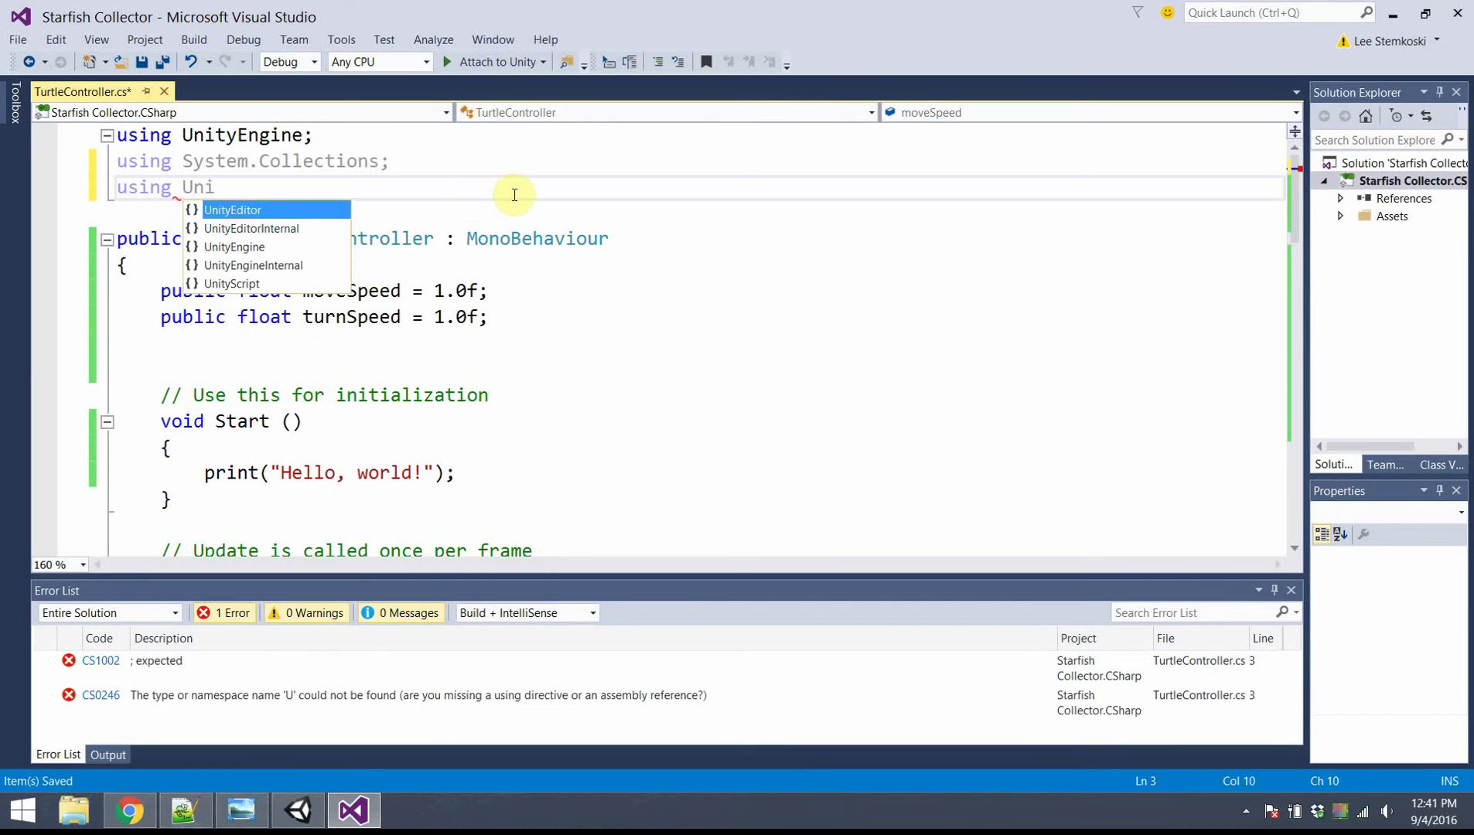
{"action": "type", "text": "tyEn"}
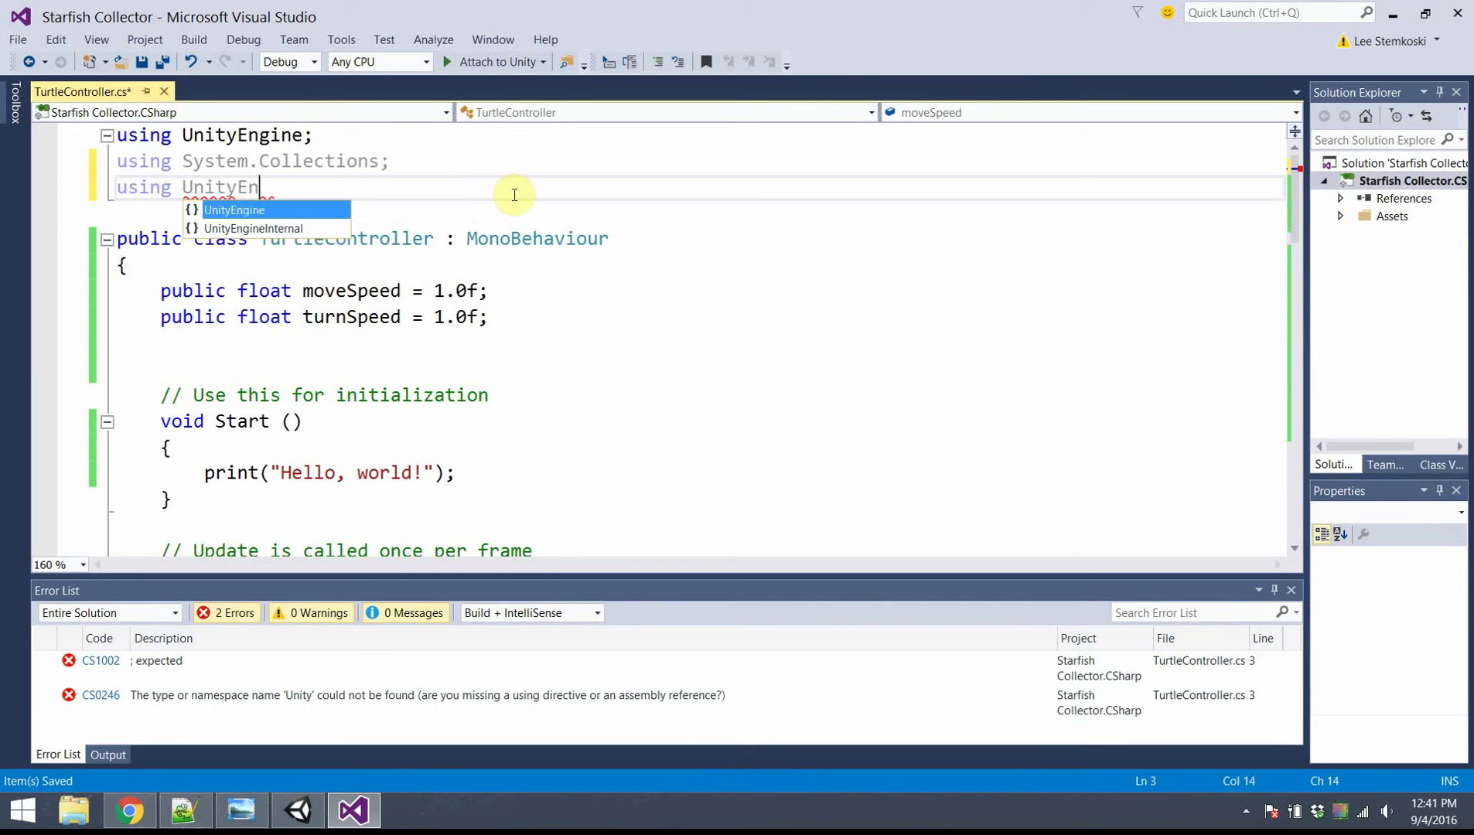
{"action": "type", "text": "gine.UI;"}
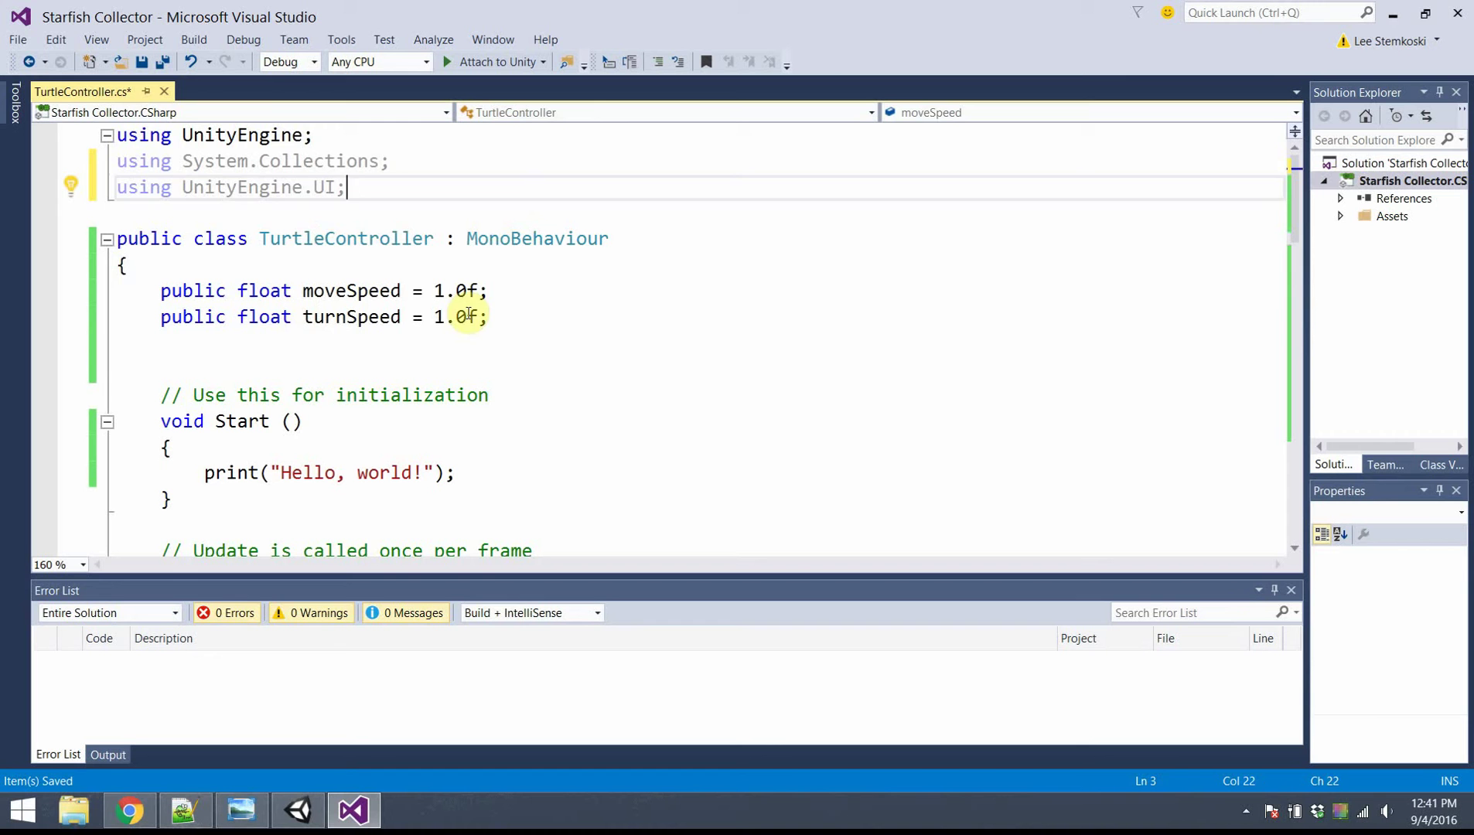
Step: Add 'public Text starfishText;' on a new line below the speed variables
{"action": "left_click", "coordinate": [498, 350]}
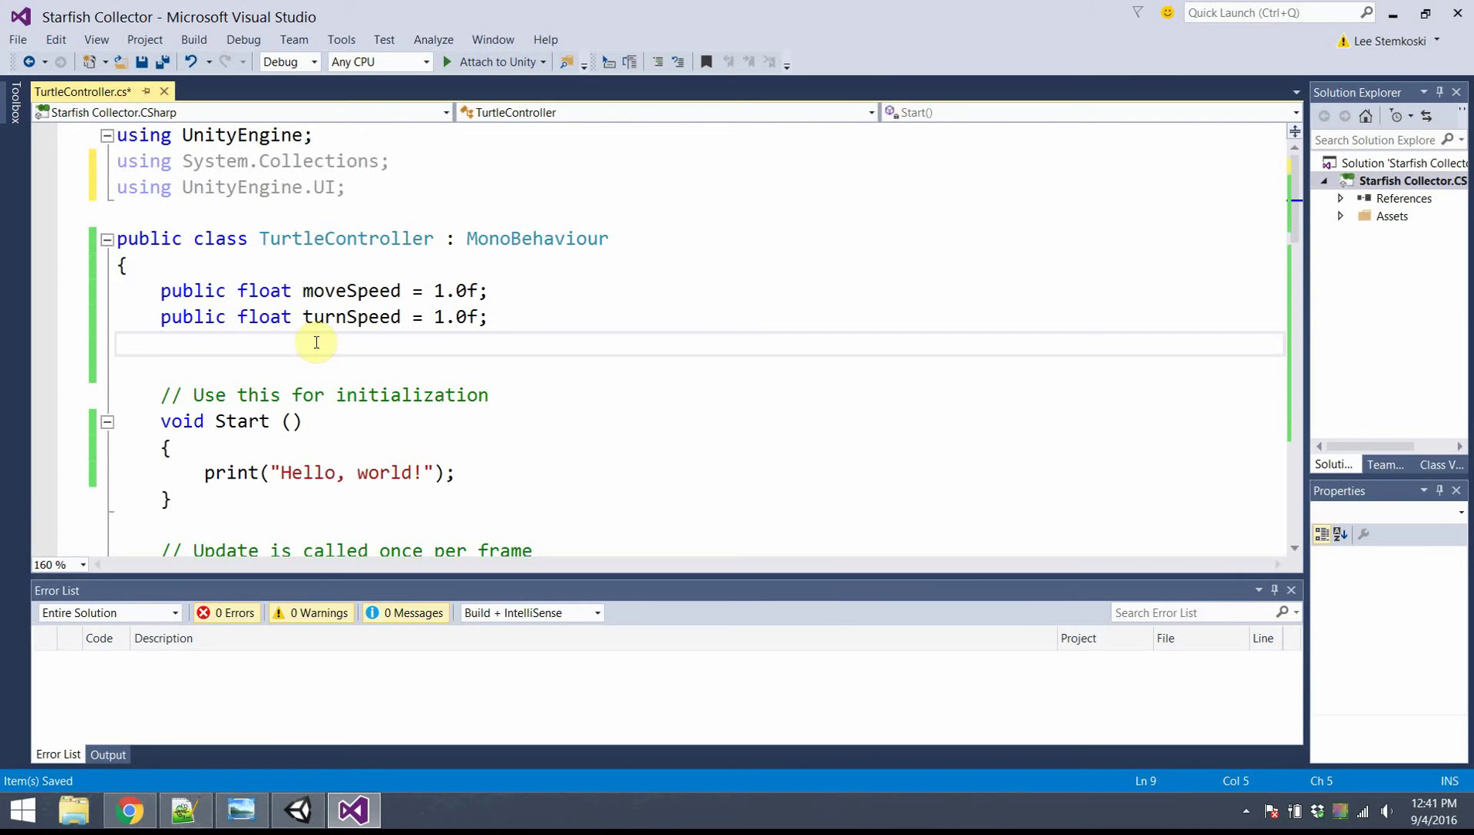
{"action": "key", "text": "Return"}
{"action": "type", "text": "public "}
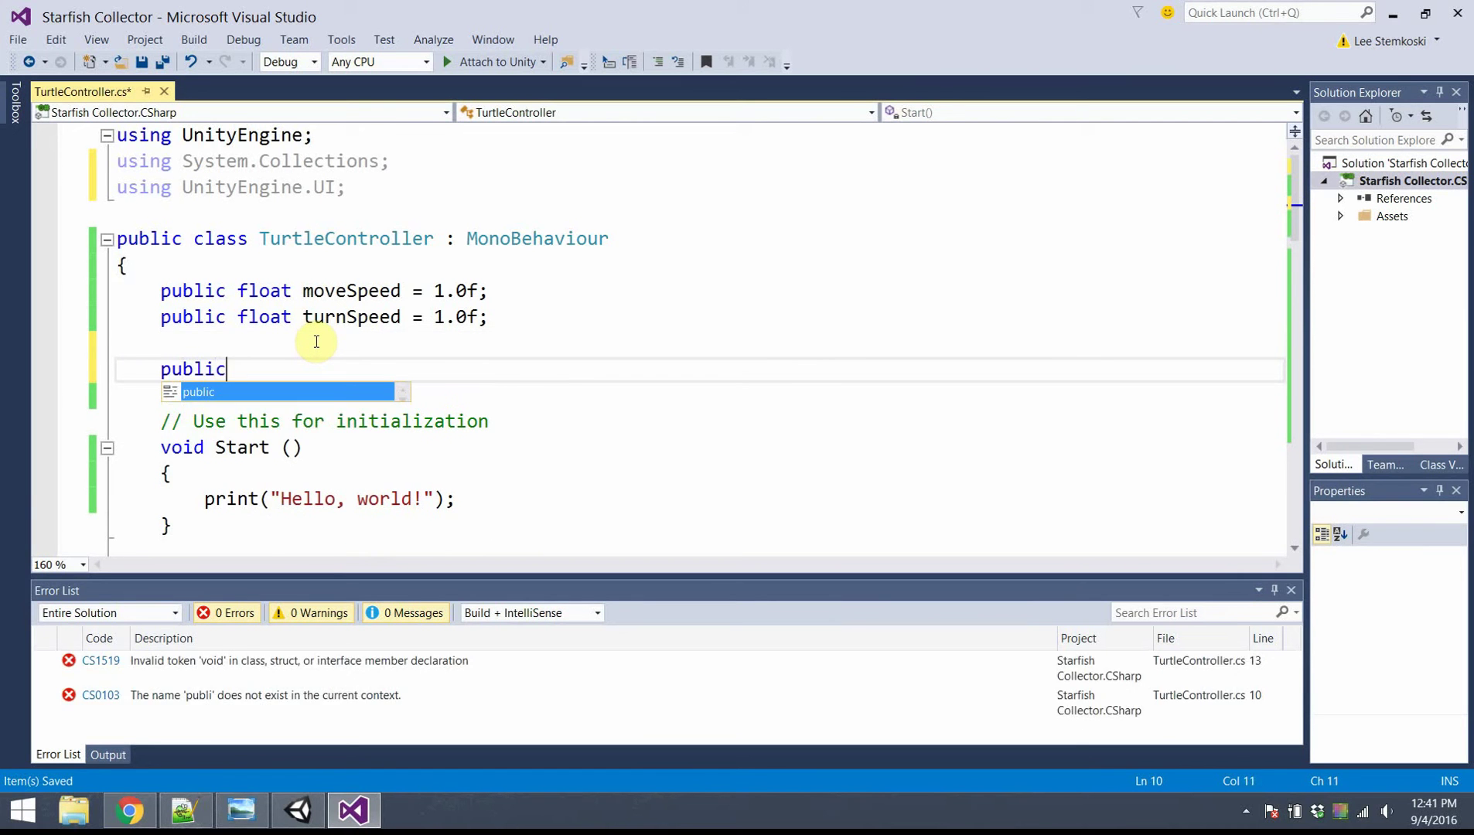
{"action": "type", "text": "Text "}
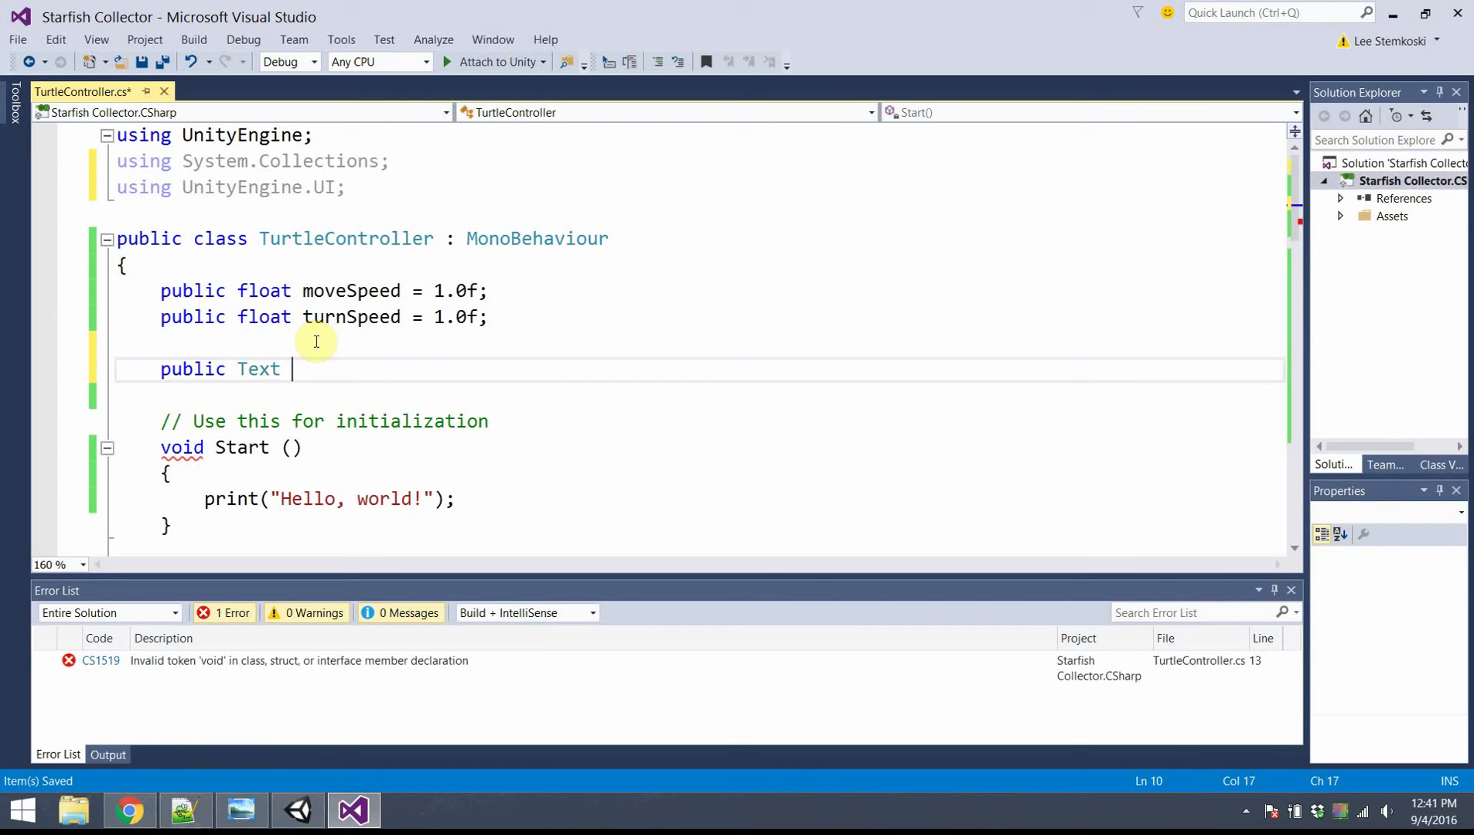
{"action": "type", "text": "starfishTex"}
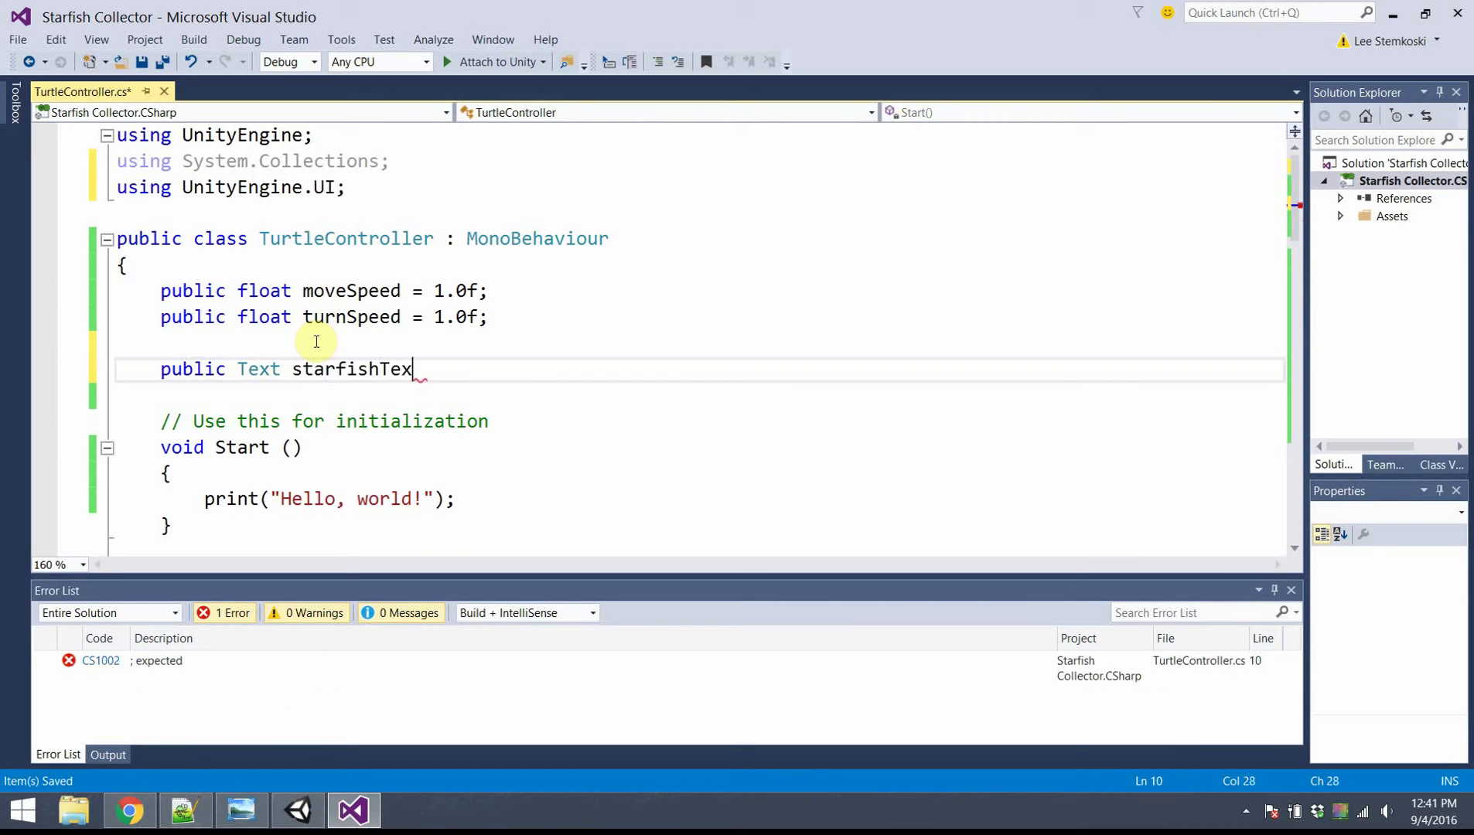
{"action": "type", "text": "t;"}
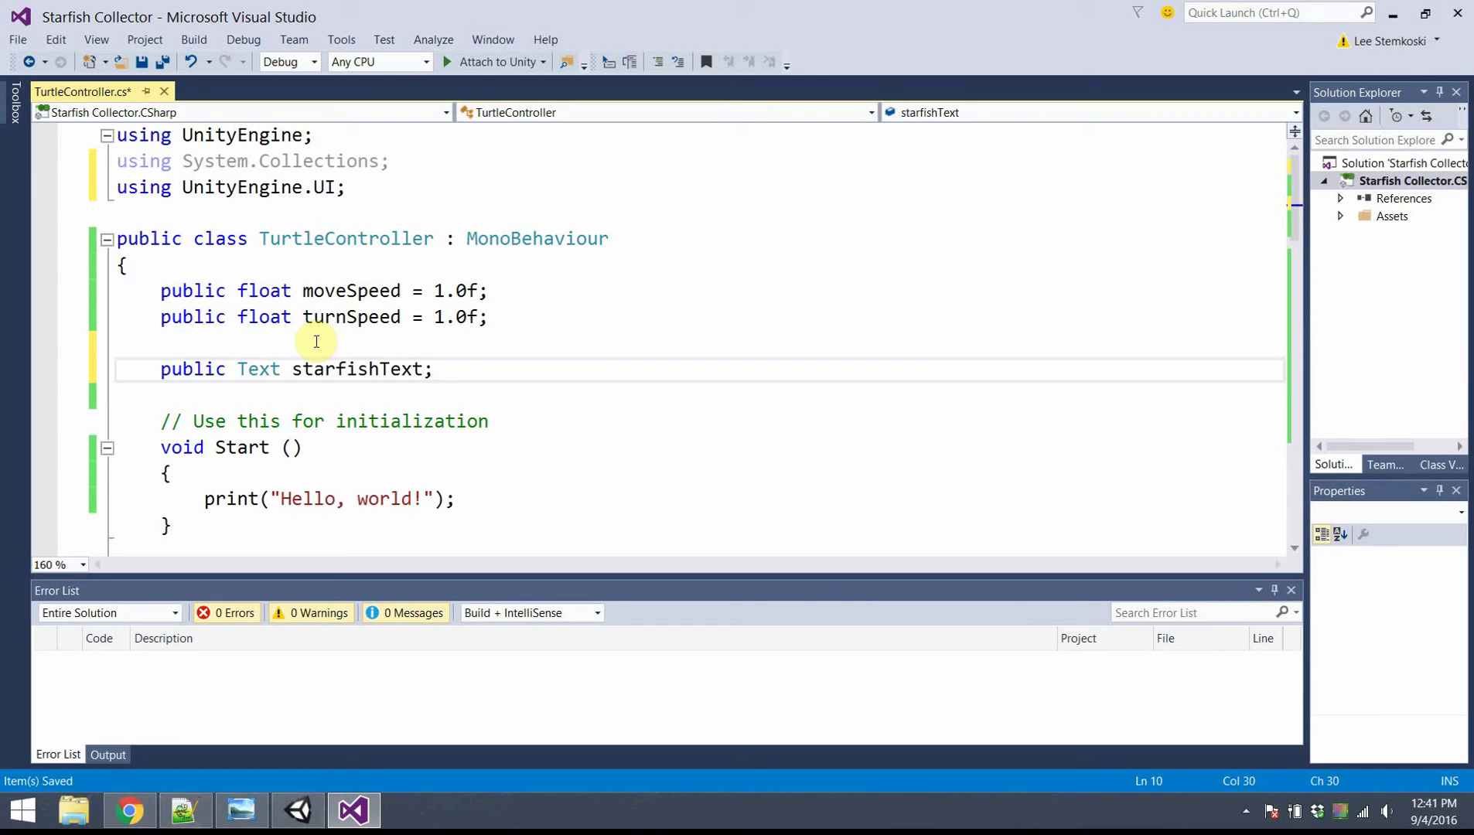
{"action": "key", "text": "Return"}
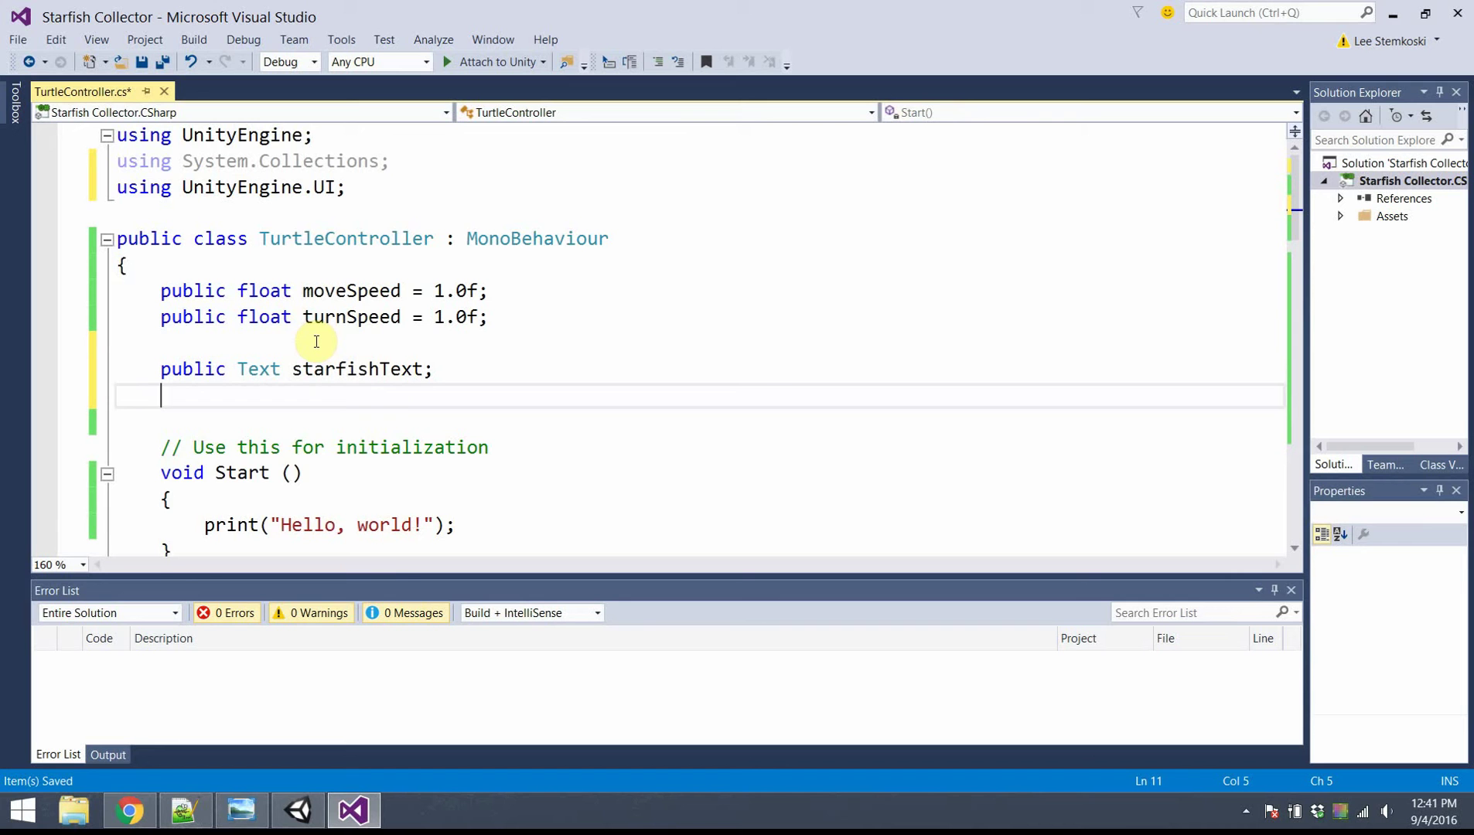
Step: Add 'private int starfishTotal;' beneath it and highlight both new declarations
{"action": "type", "text": "private"}
{"action": "type", "text": "int starfish"}
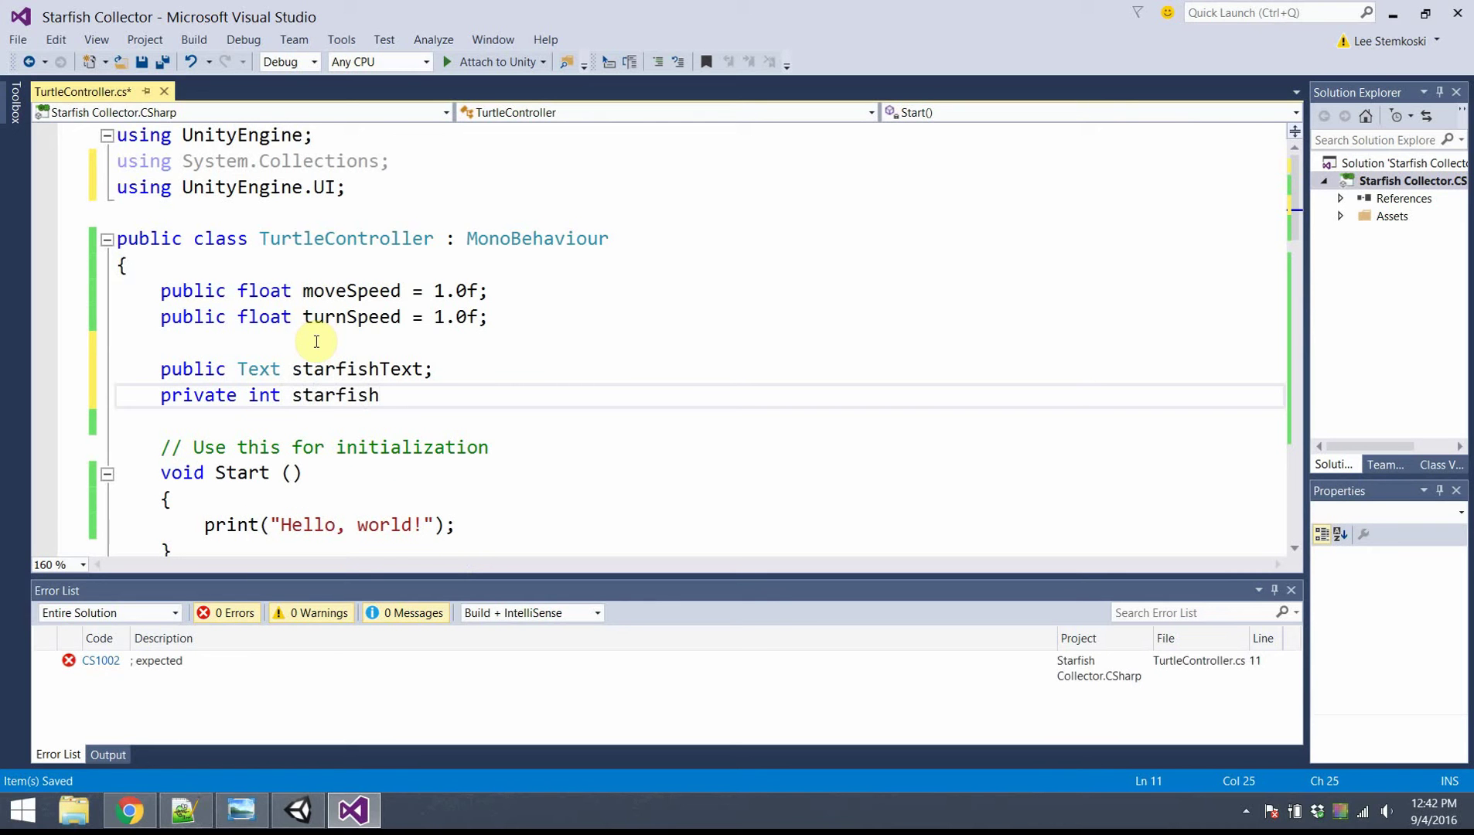
{"action": "type", "text": "Total;"}
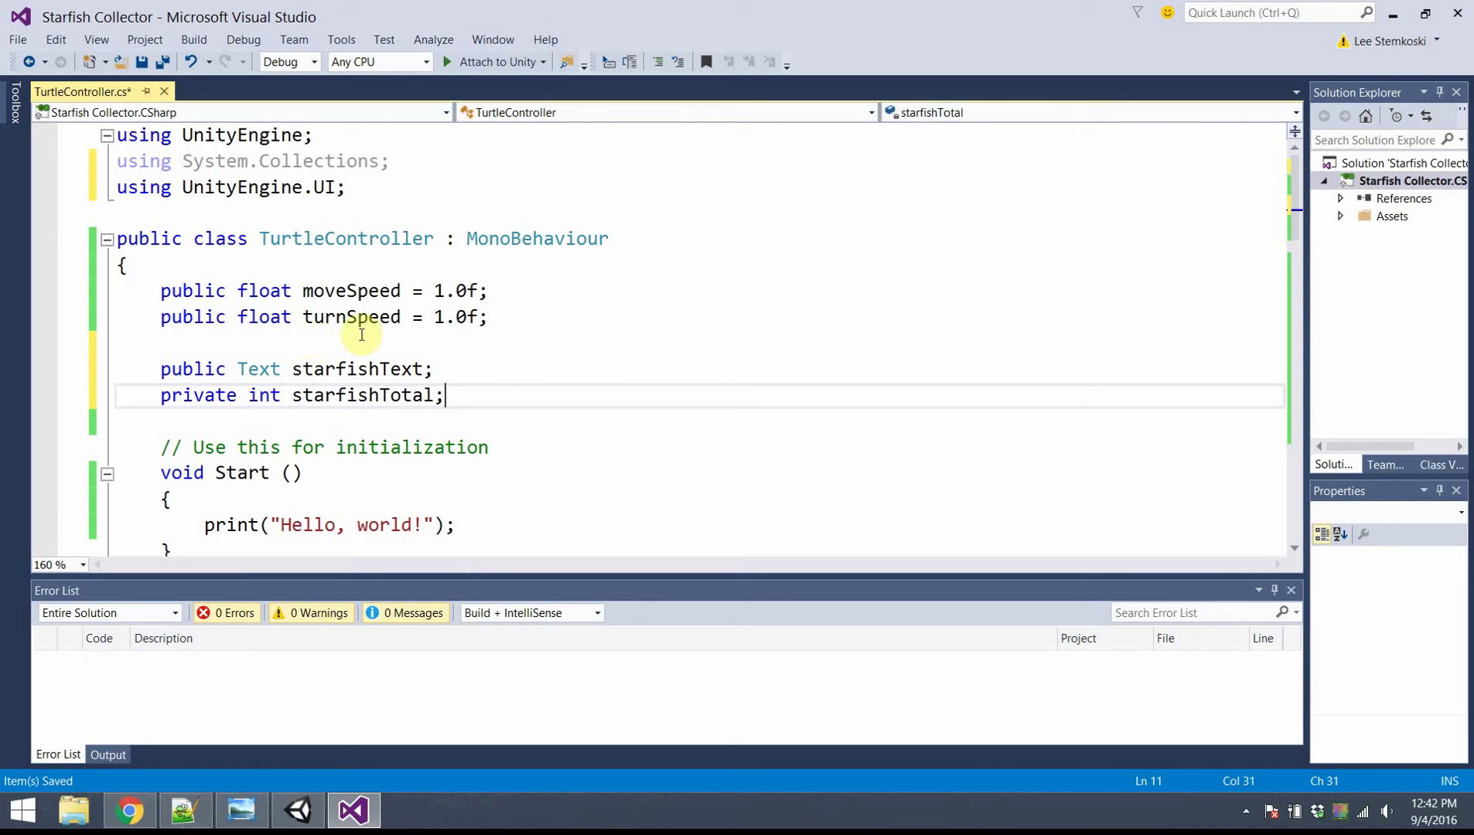
{"action": "left_click", "coordinate": [373, 342]}
{"action": "left_click", "coordinate": [483, 380]}
{"action": "left_click", "coordinate": [481, 402]}
{"action": "left_click_drag", "start_coordinate": [464, 393], "coordinate": [158, 396]}
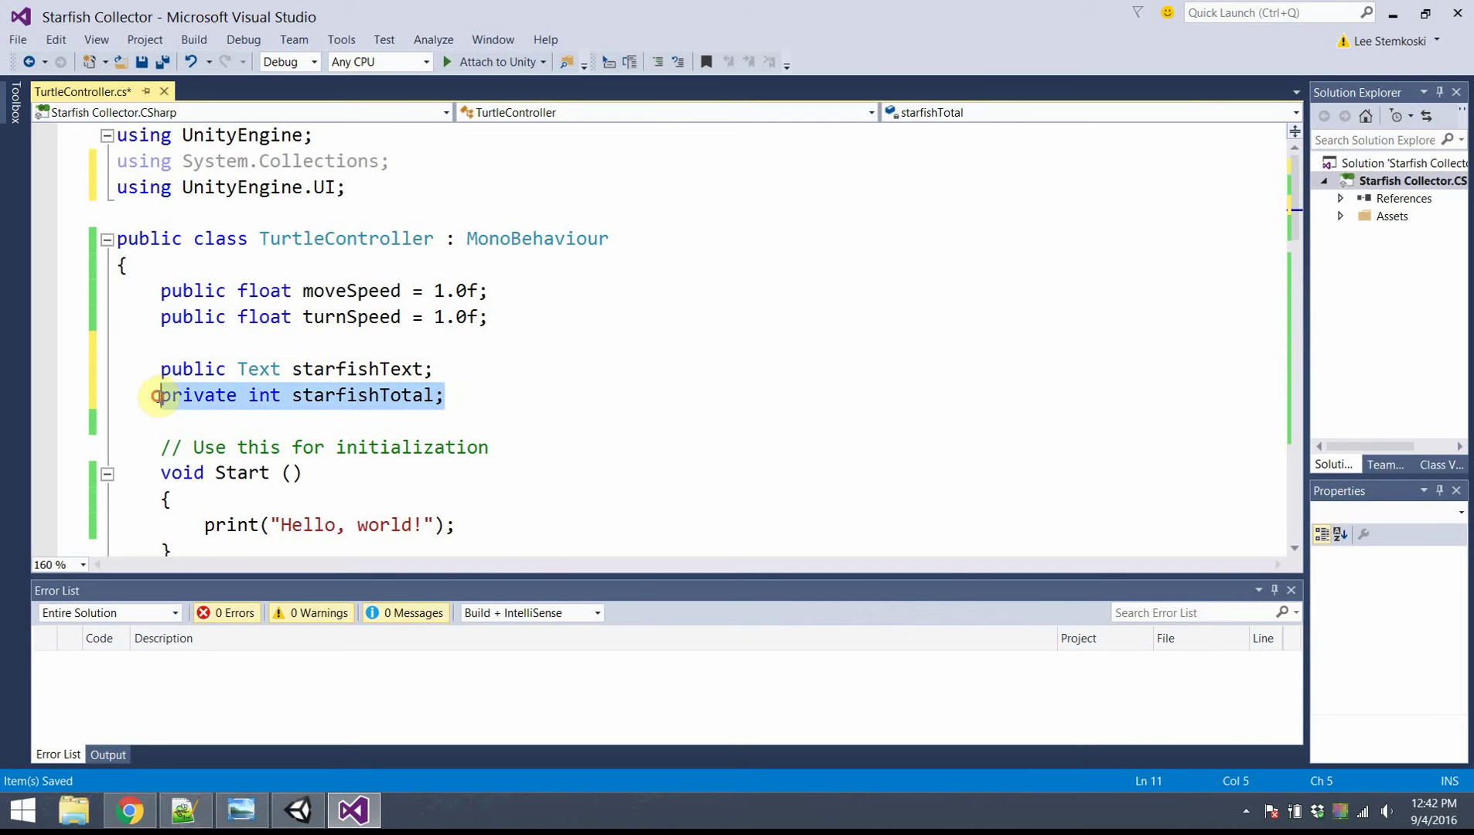
{"action": "left_click", "coordinate": [478, 530]}
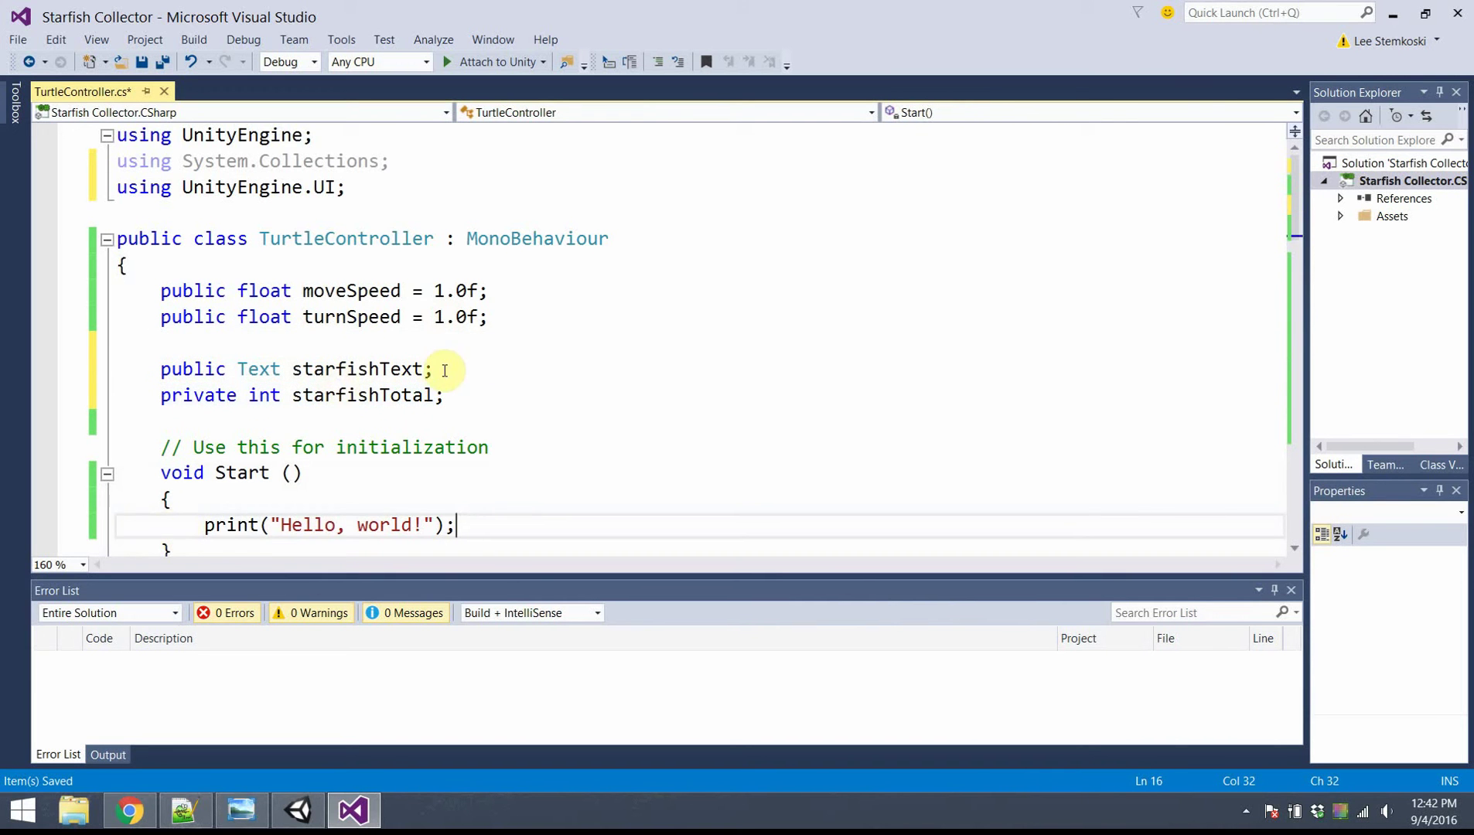
{"action": "left_click_drag", "start_coordinate": [435, 371], "coordinate": [160, 371]}
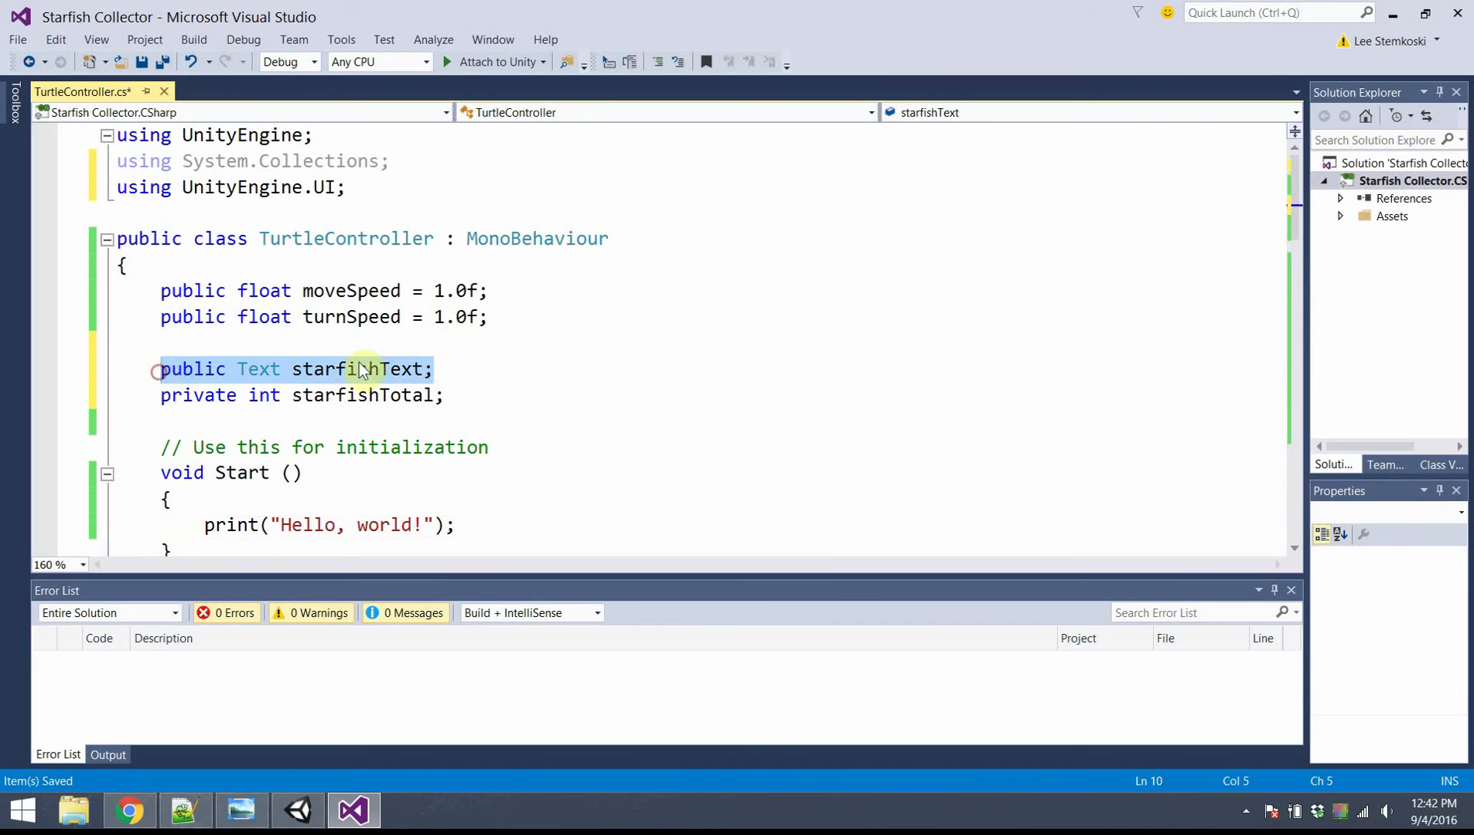
Step: In Start, collect all 'Star'-tagged objects with GameObject.FindGameObjectsWithTag into starfishArray
{"action": "left_click", "coordinate": [468, 391]}
{"action": "scroll", "coordinate": [465, 389], "scroll_direction": "down", "scroll_amount": 3}
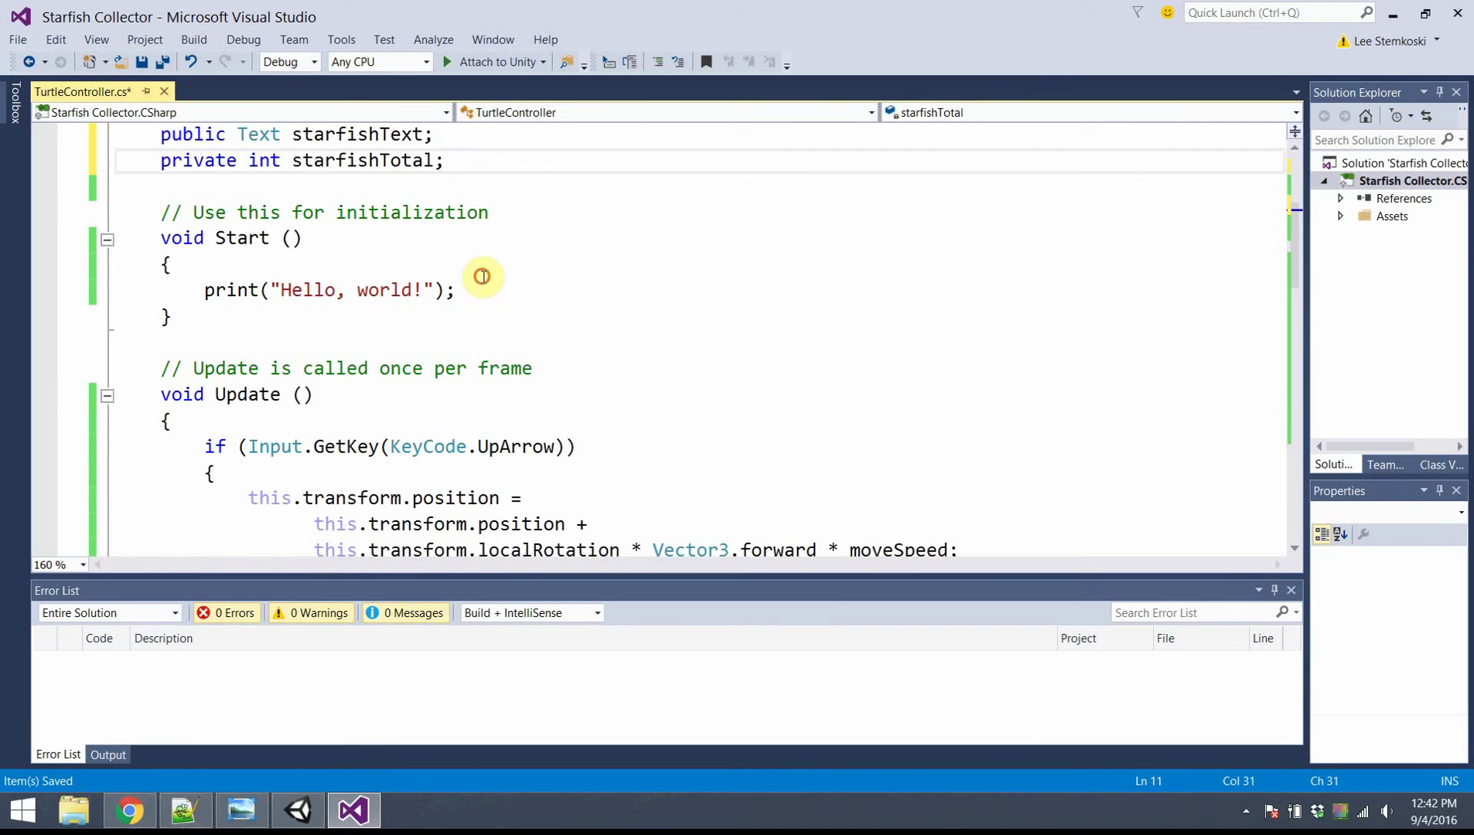
{"action": "left_click", "coordinate": [494, 290]}
{"action": "key", "text": "Return"}
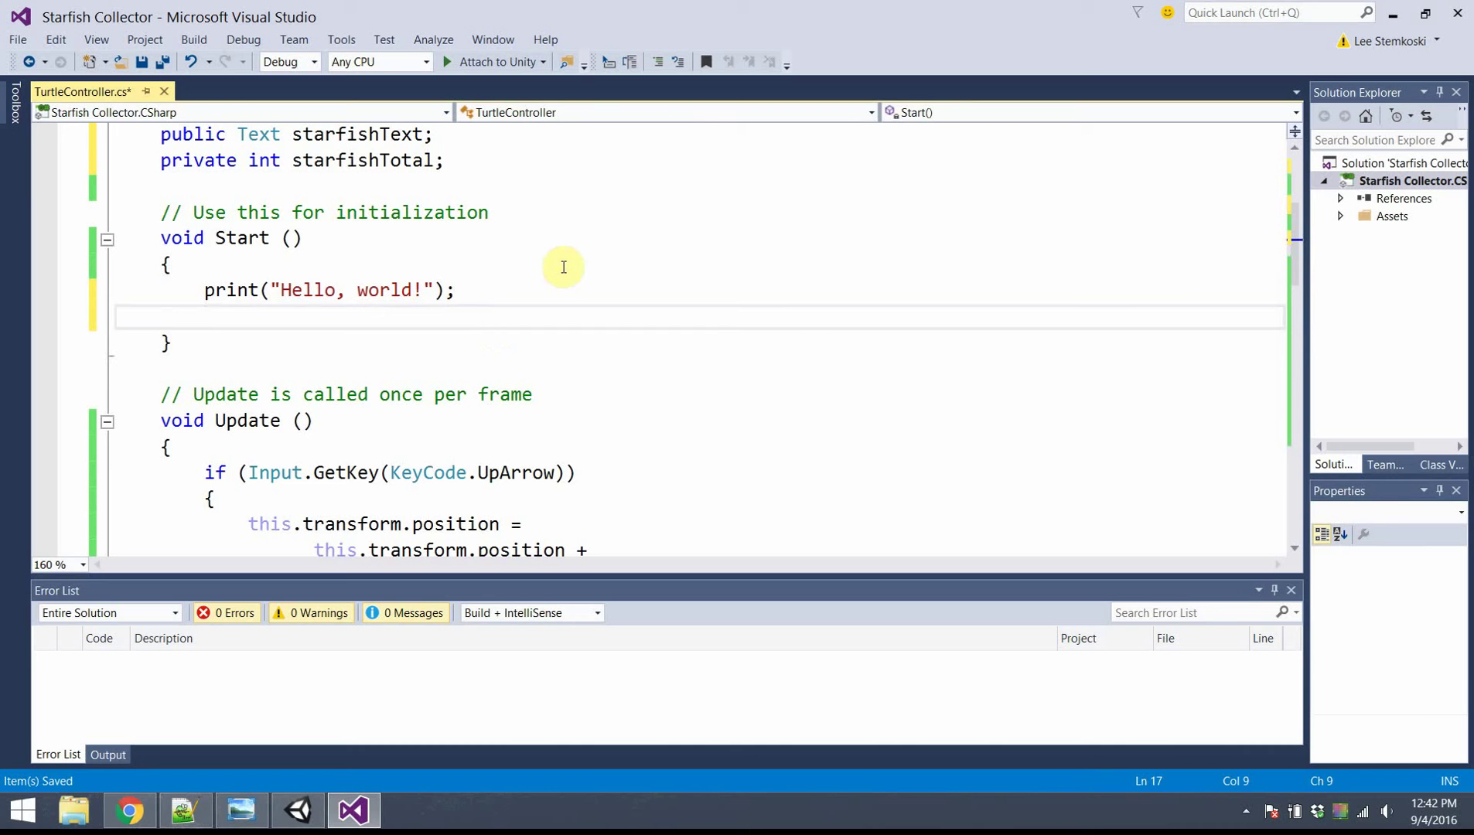
{"action": "type", "text": "Game"}
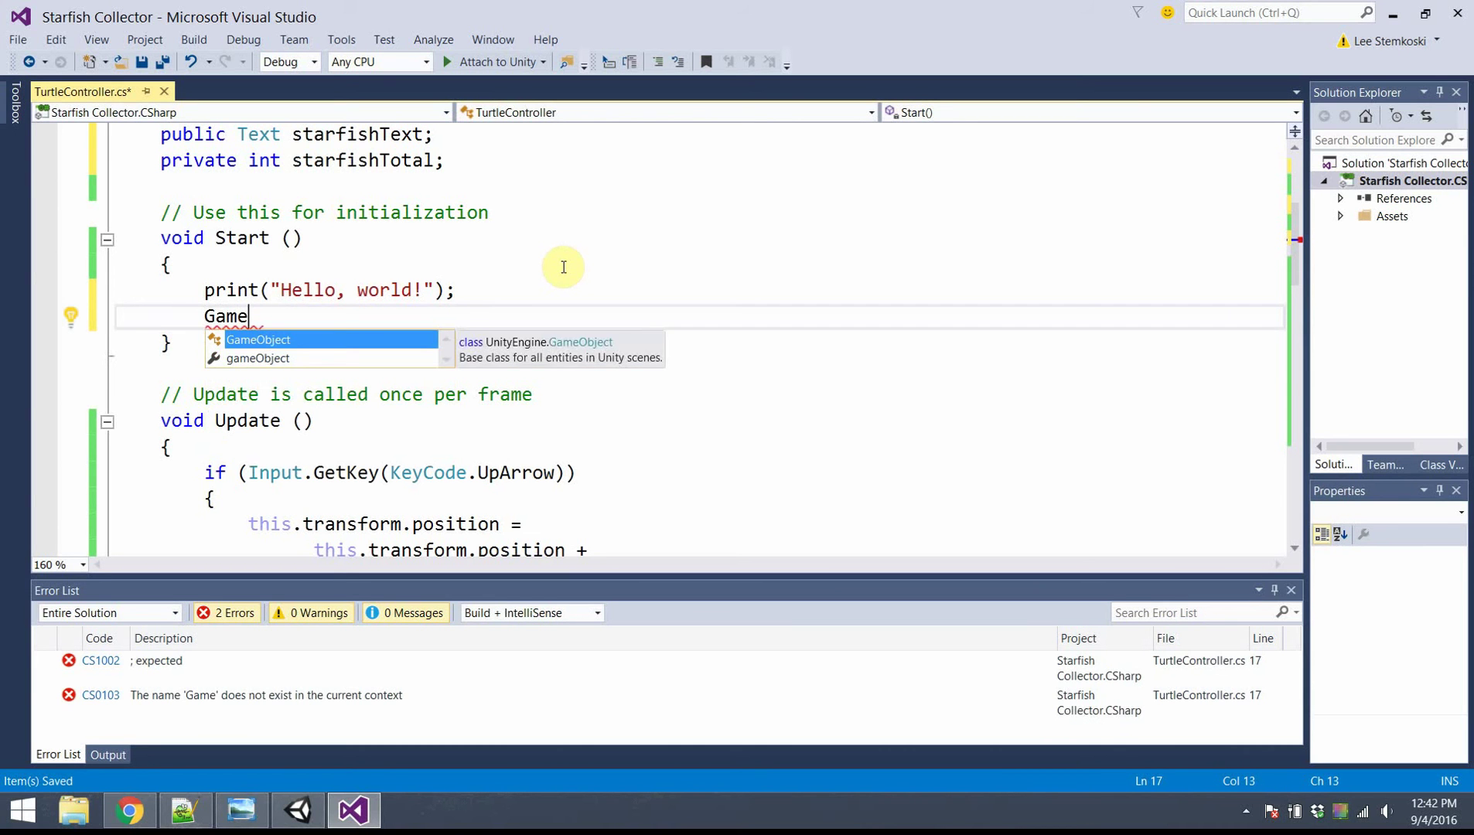
{"action": "key", "text": "Tab"}
{"action": "type", "text": "[] "}
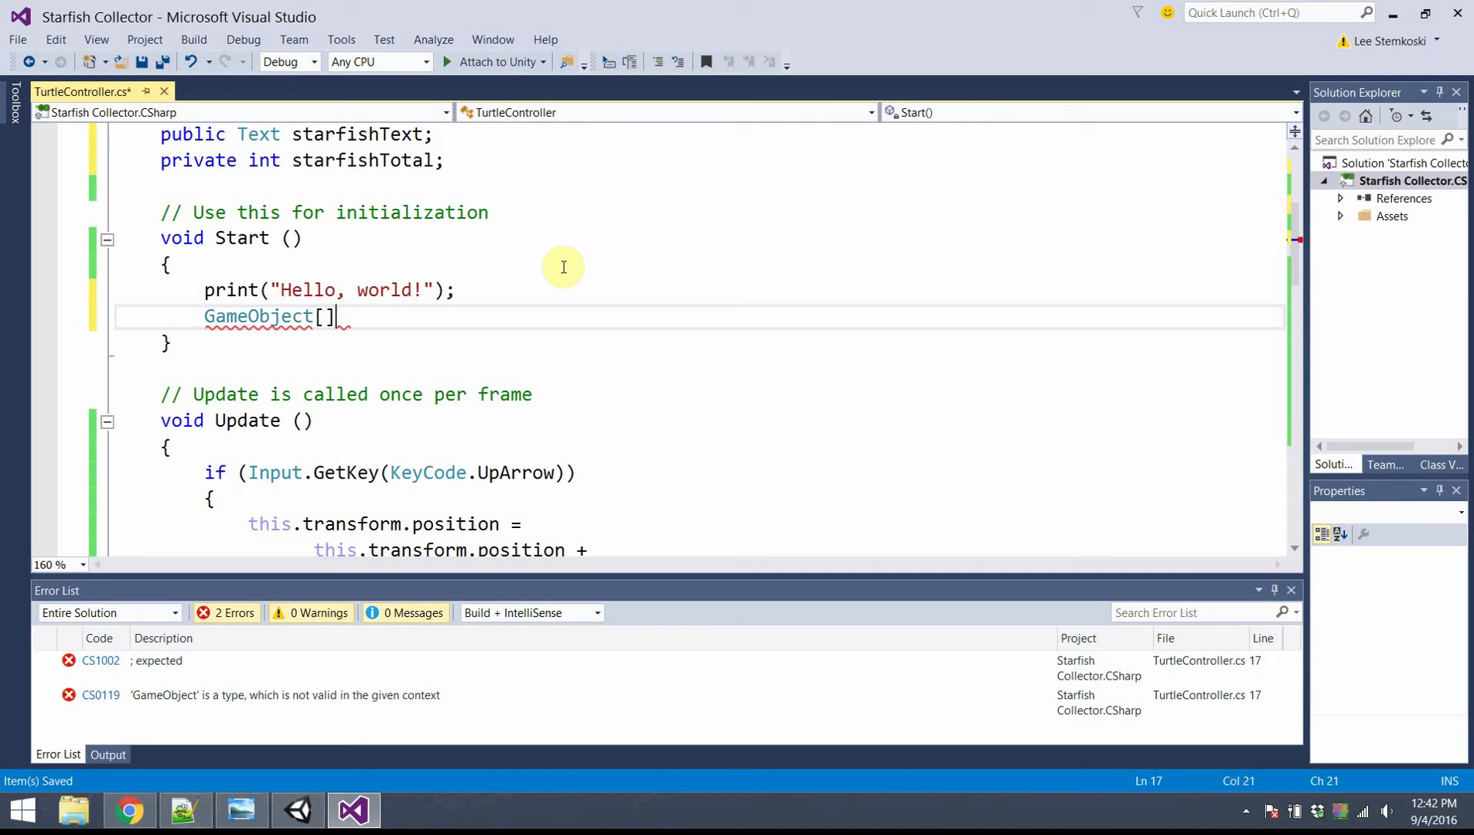
{"action": "type", "text": "starfishArray"}
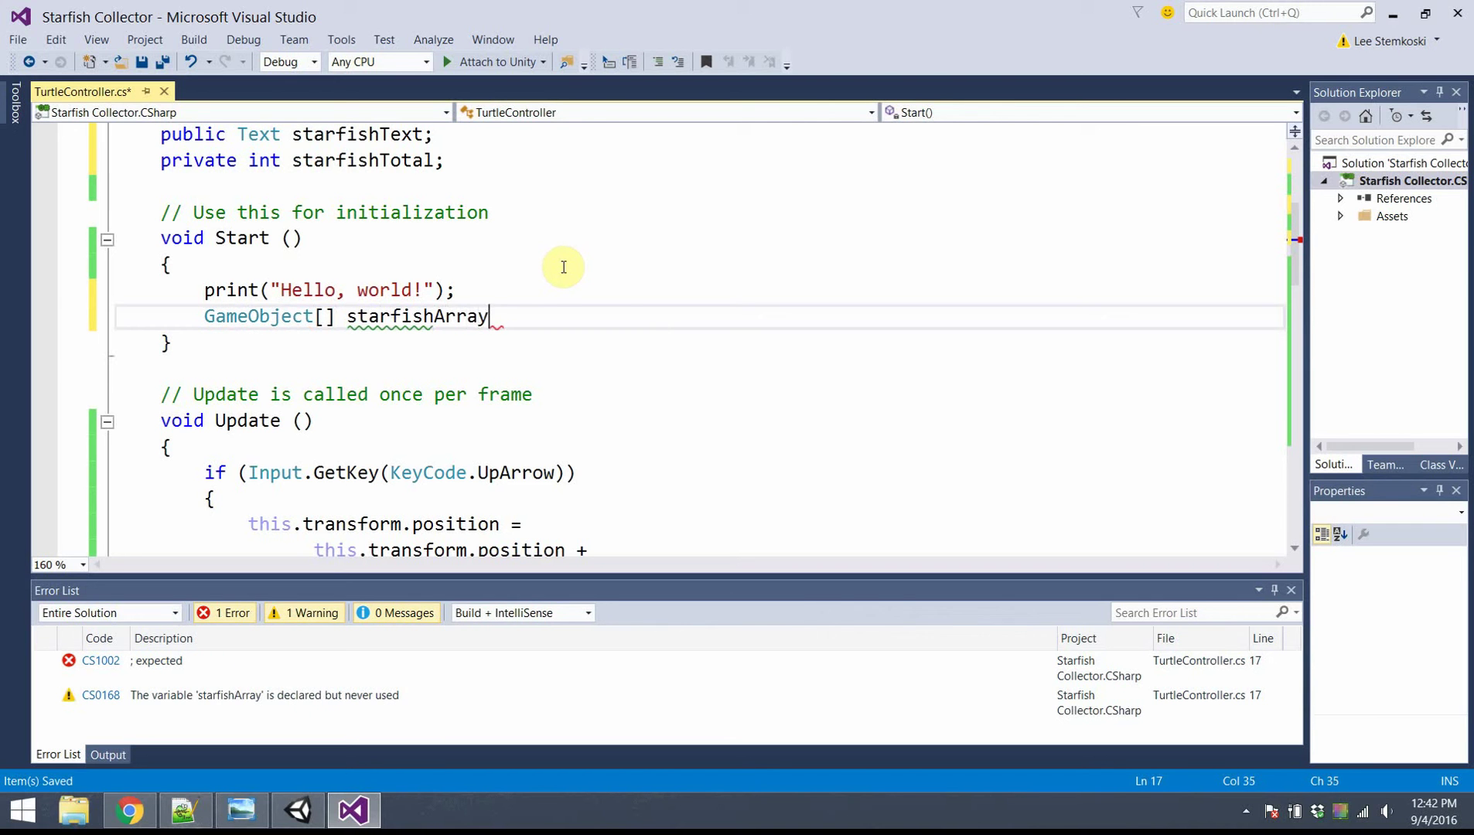
{"action": "type", "text": " = Gam"}
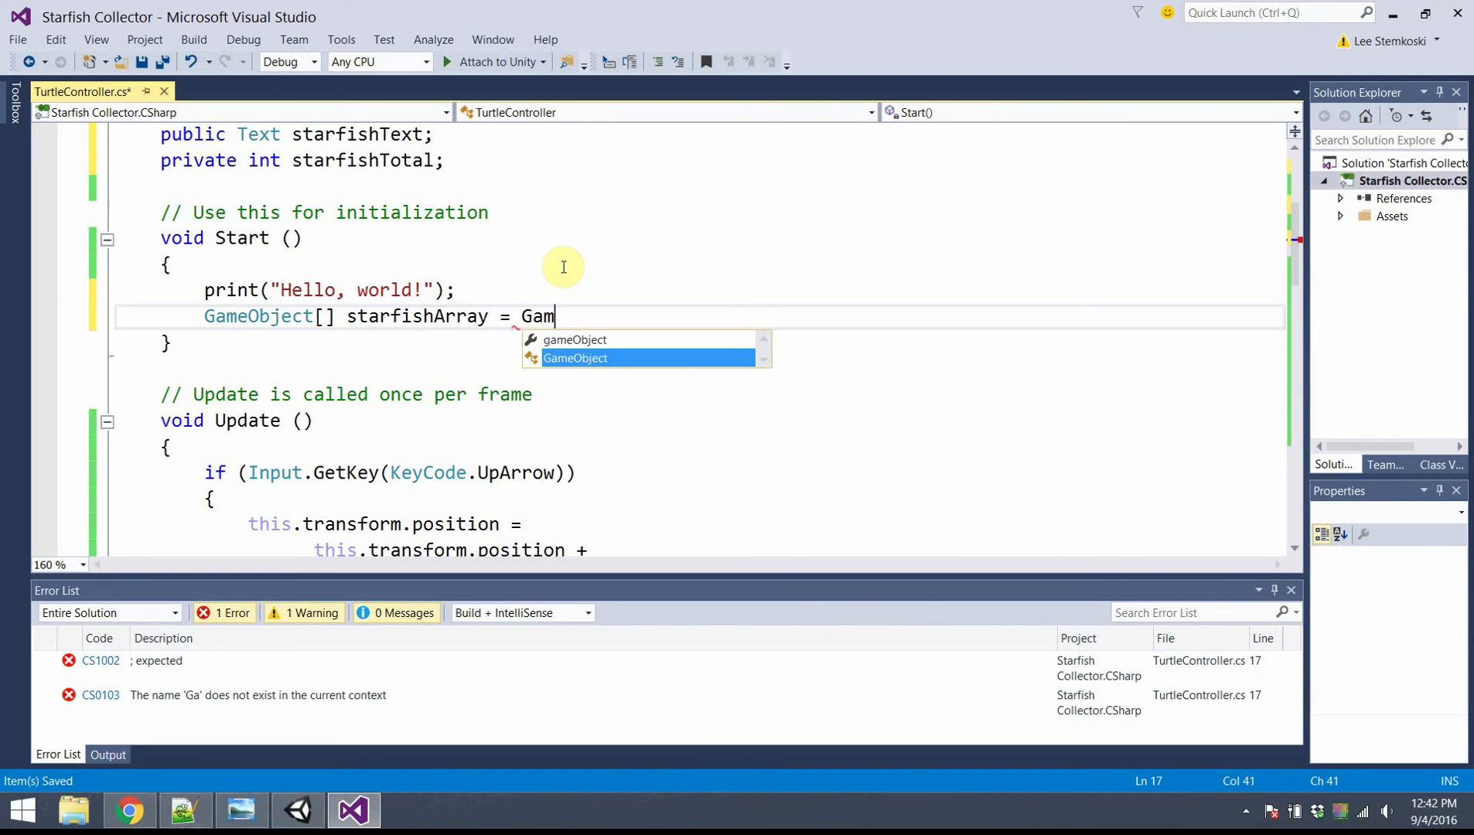
{"action": "type", "text": "eObject."}
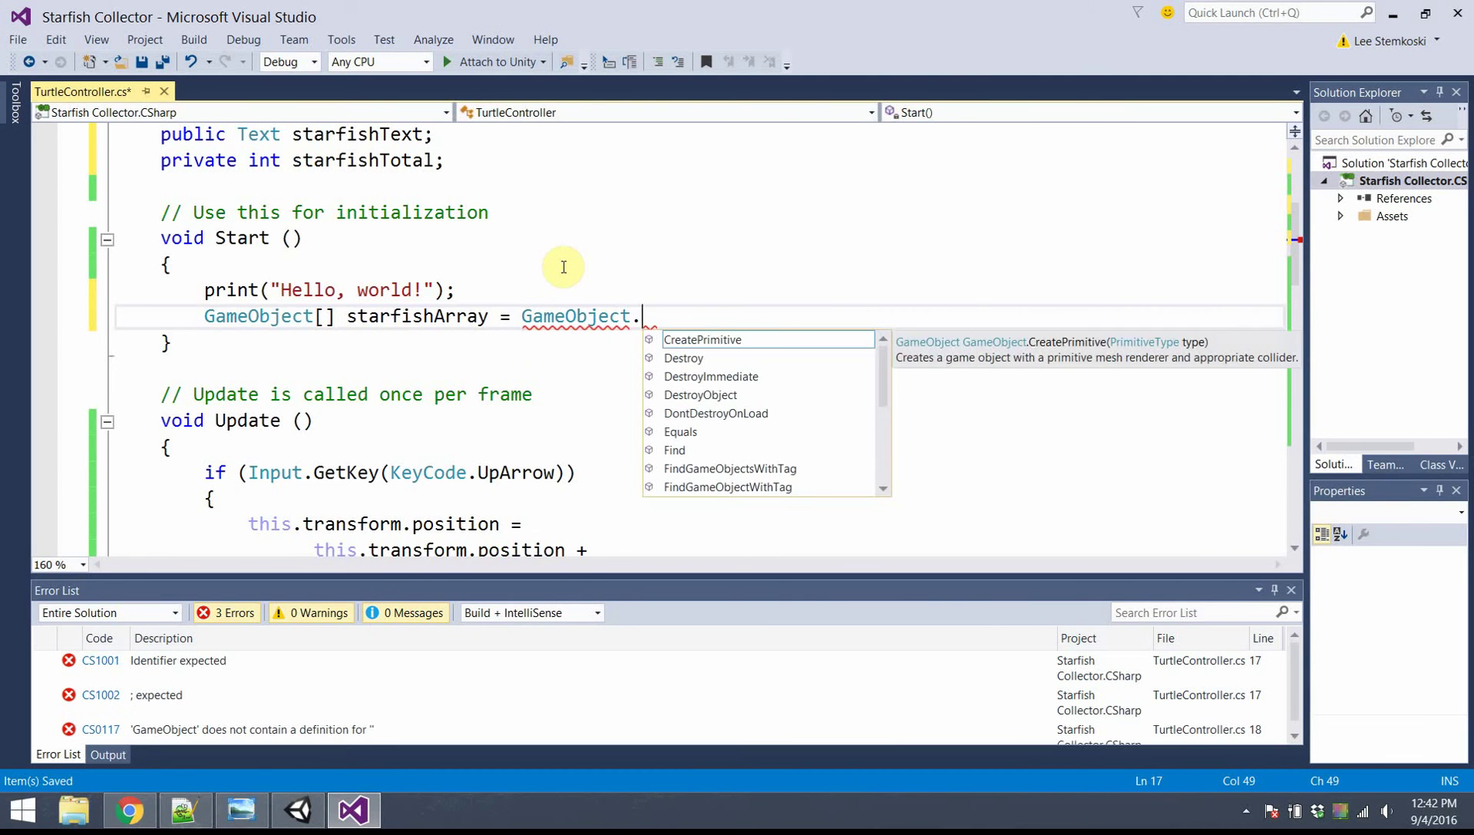
{"action": "type", "text": "F"}
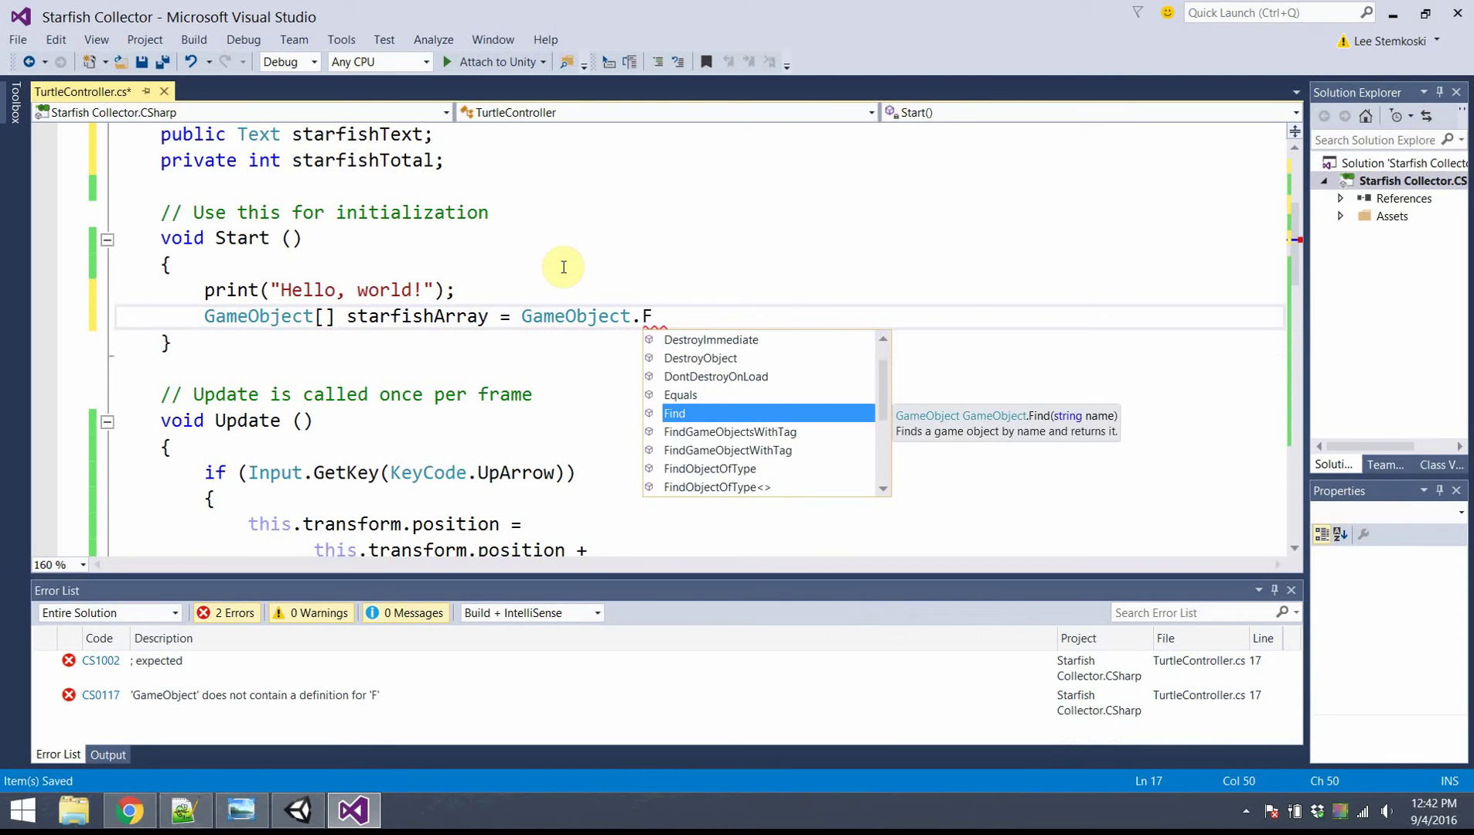
{"action": "type", "text": "indGam"}
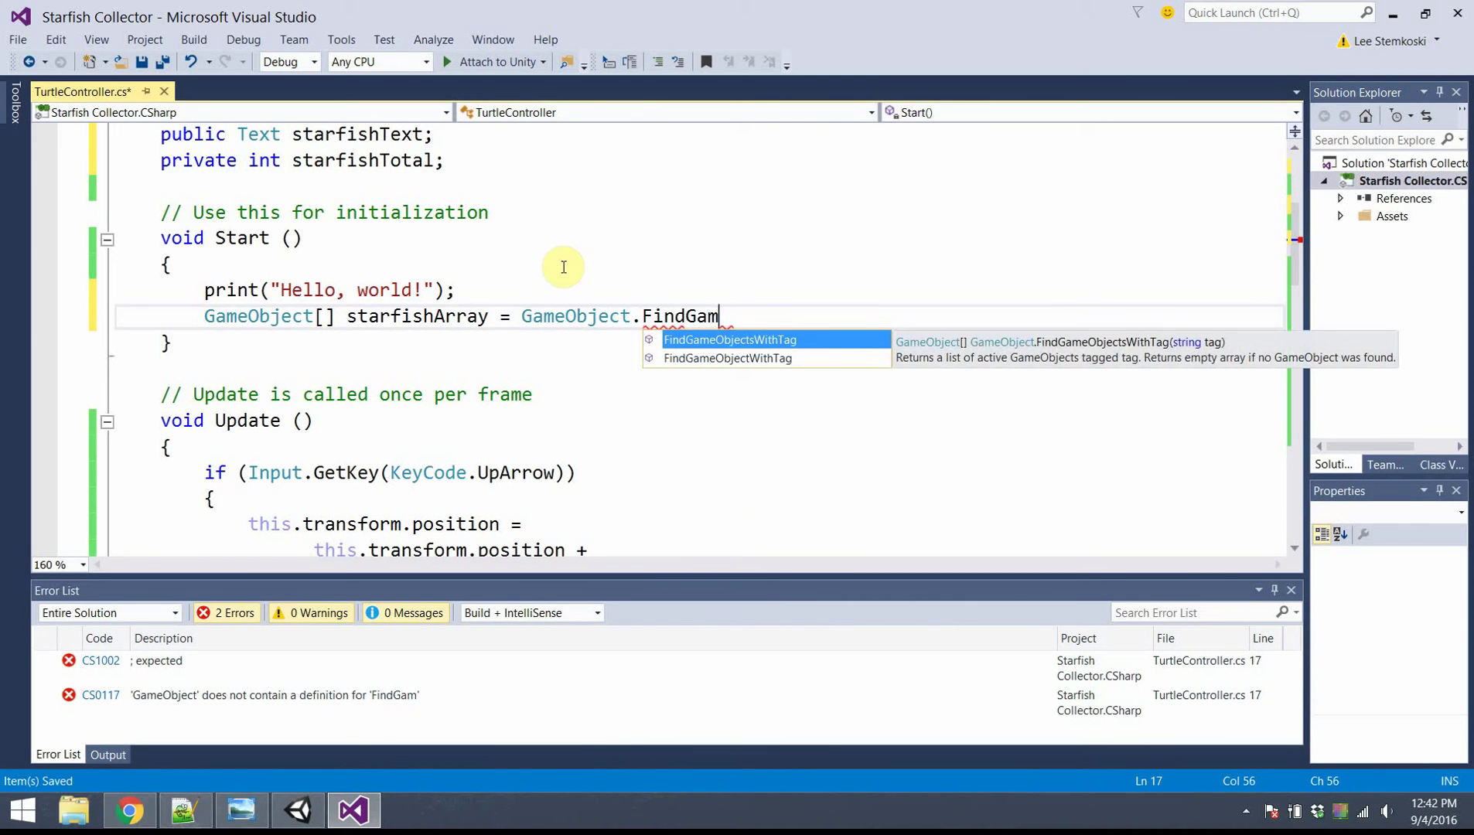
{"action": "key", "text": "Tab"}
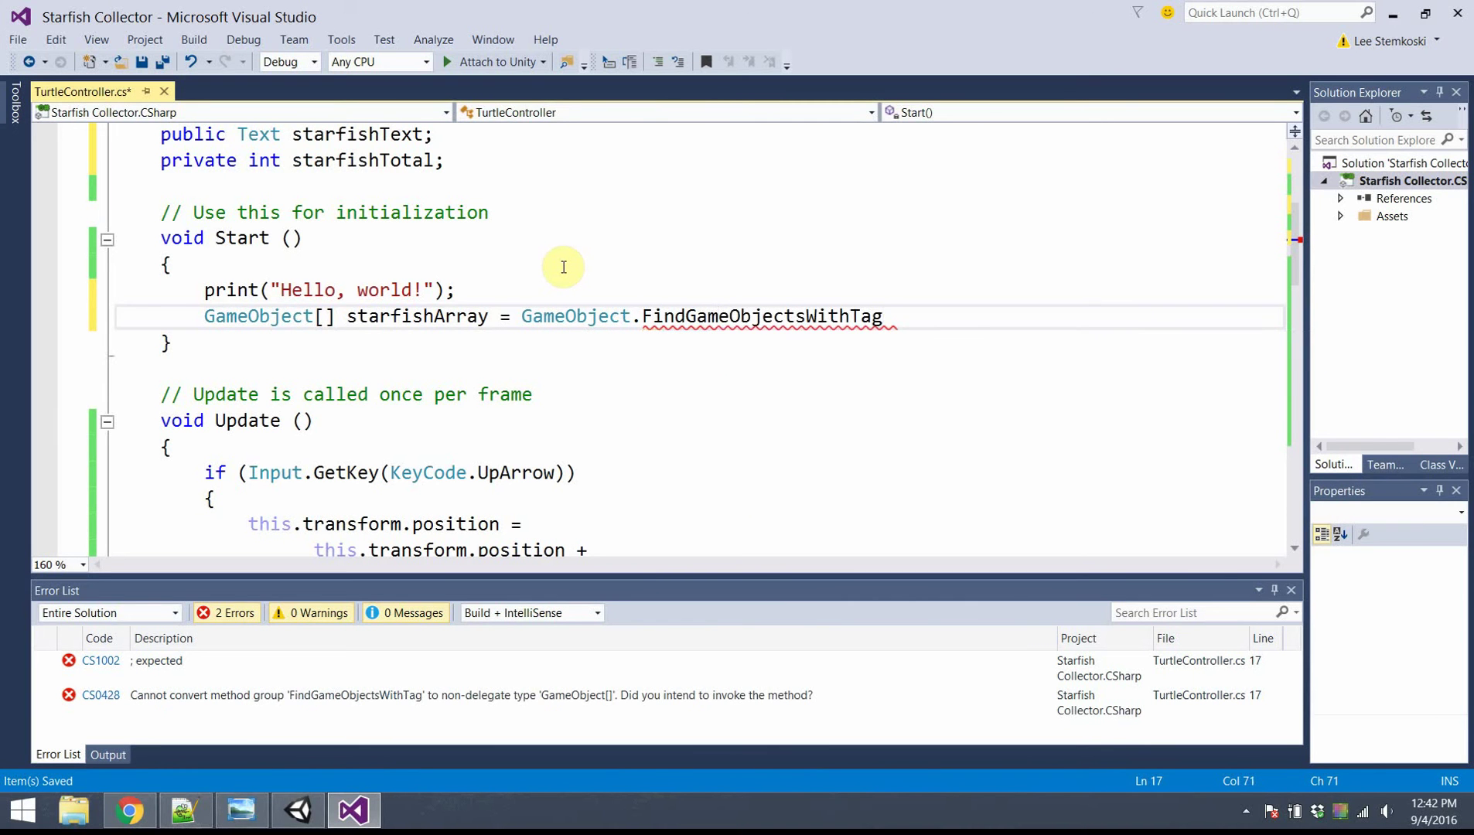
{"action": "type", "text": "(\"Star\")"}
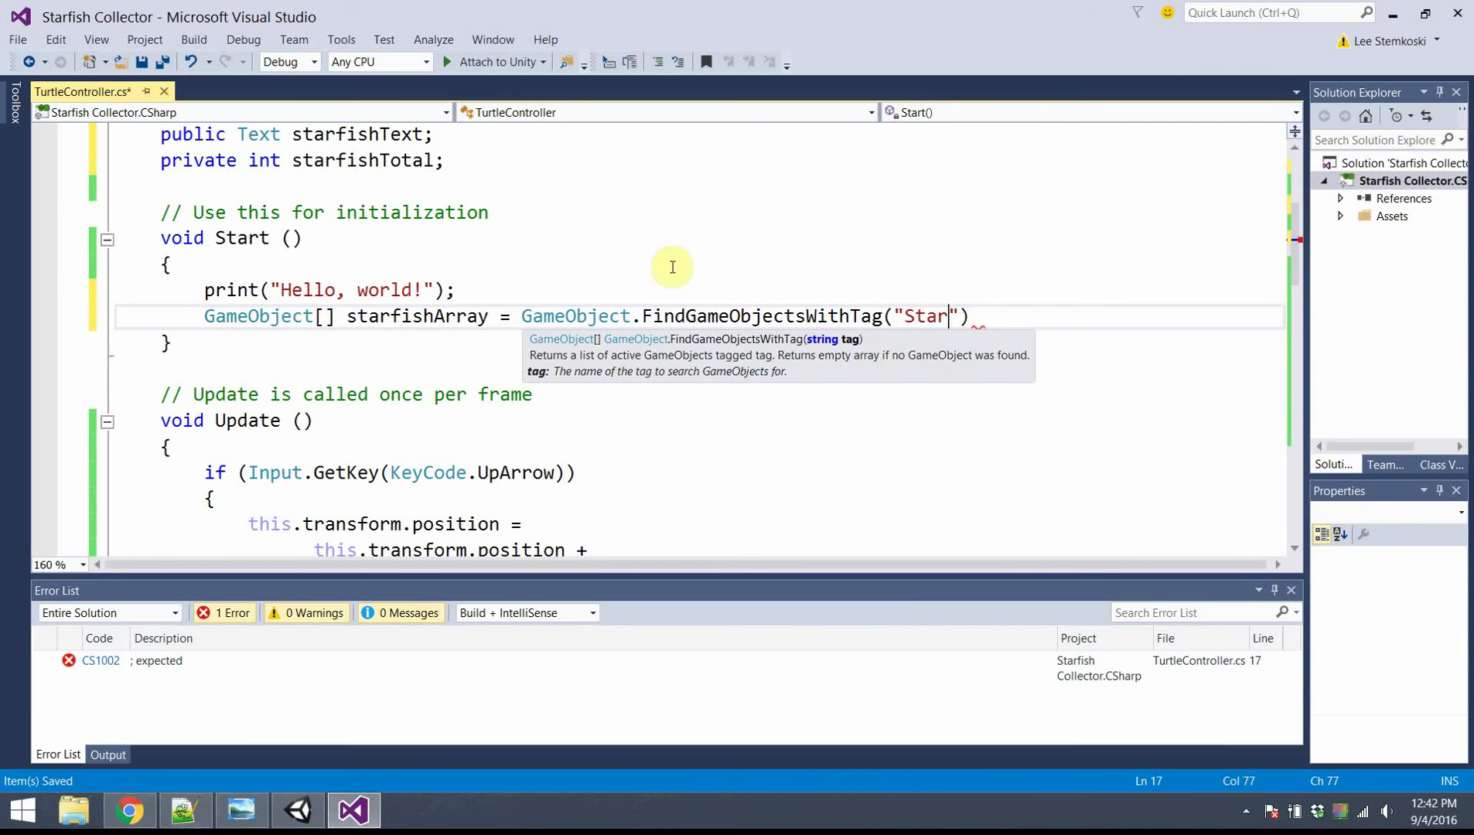
{"action": "type", "text": ";"}
{"action": "key", "text": "Return"}
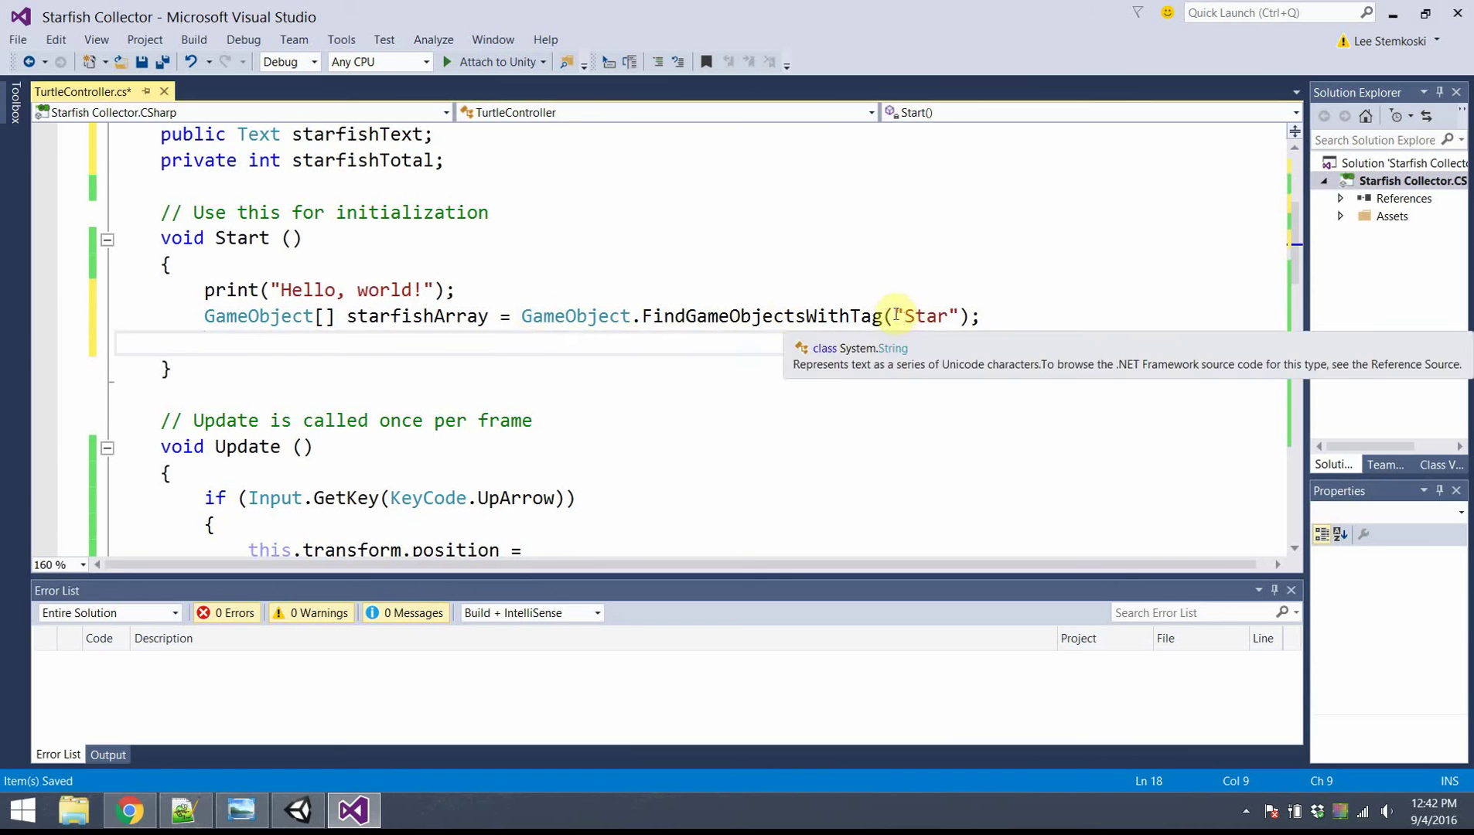
{"action": "left_click_drag", "start_coordinate": [894, 317], "coordinate": [958, 317]}
{"action": "left_click", "coordinate": [237, 316]}
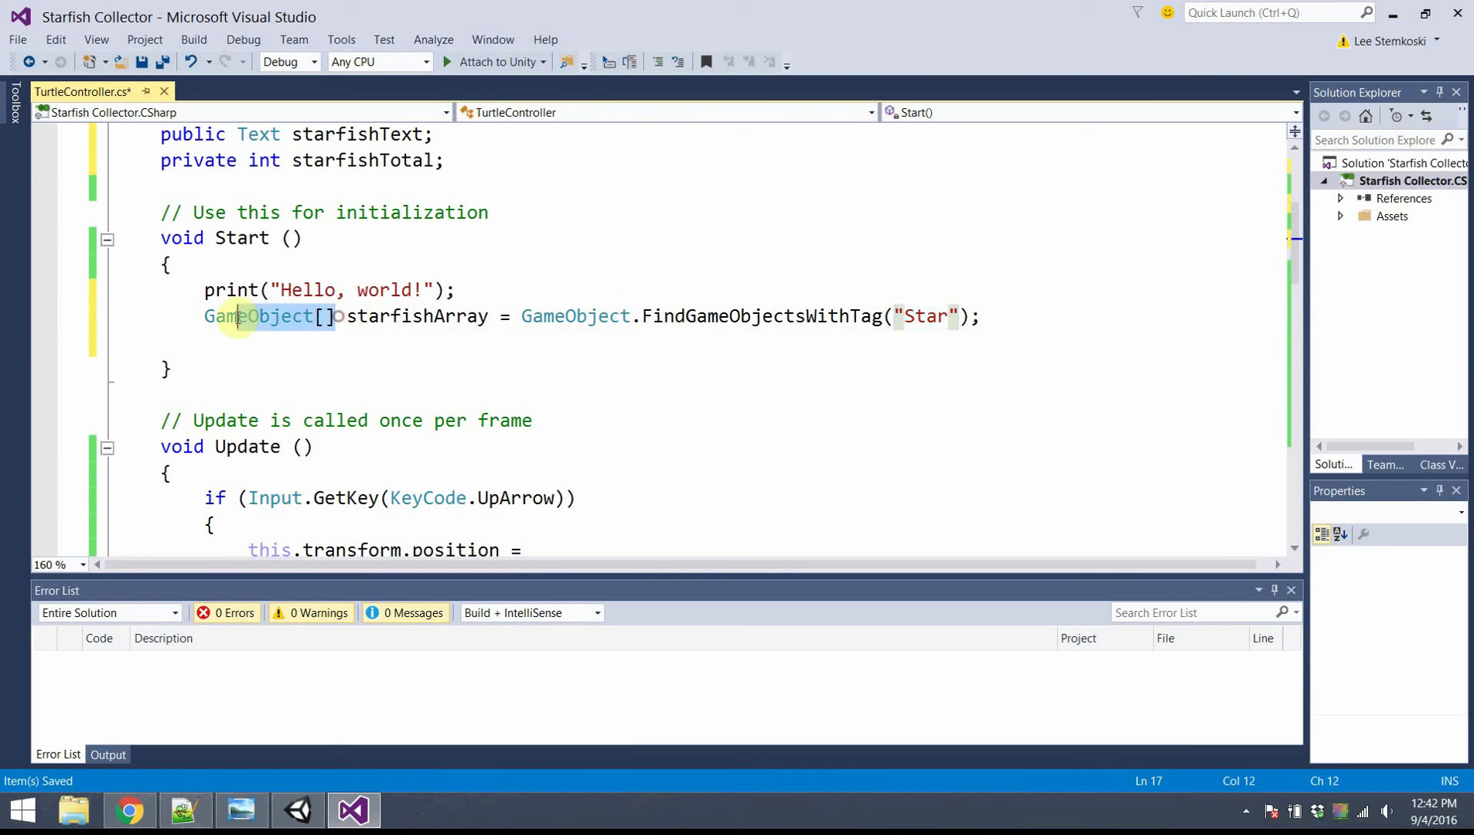
Step: Set starfishTotal to starfishArray.Length on the next line
{"action": "left_click", "coordinate": [211, 346]}
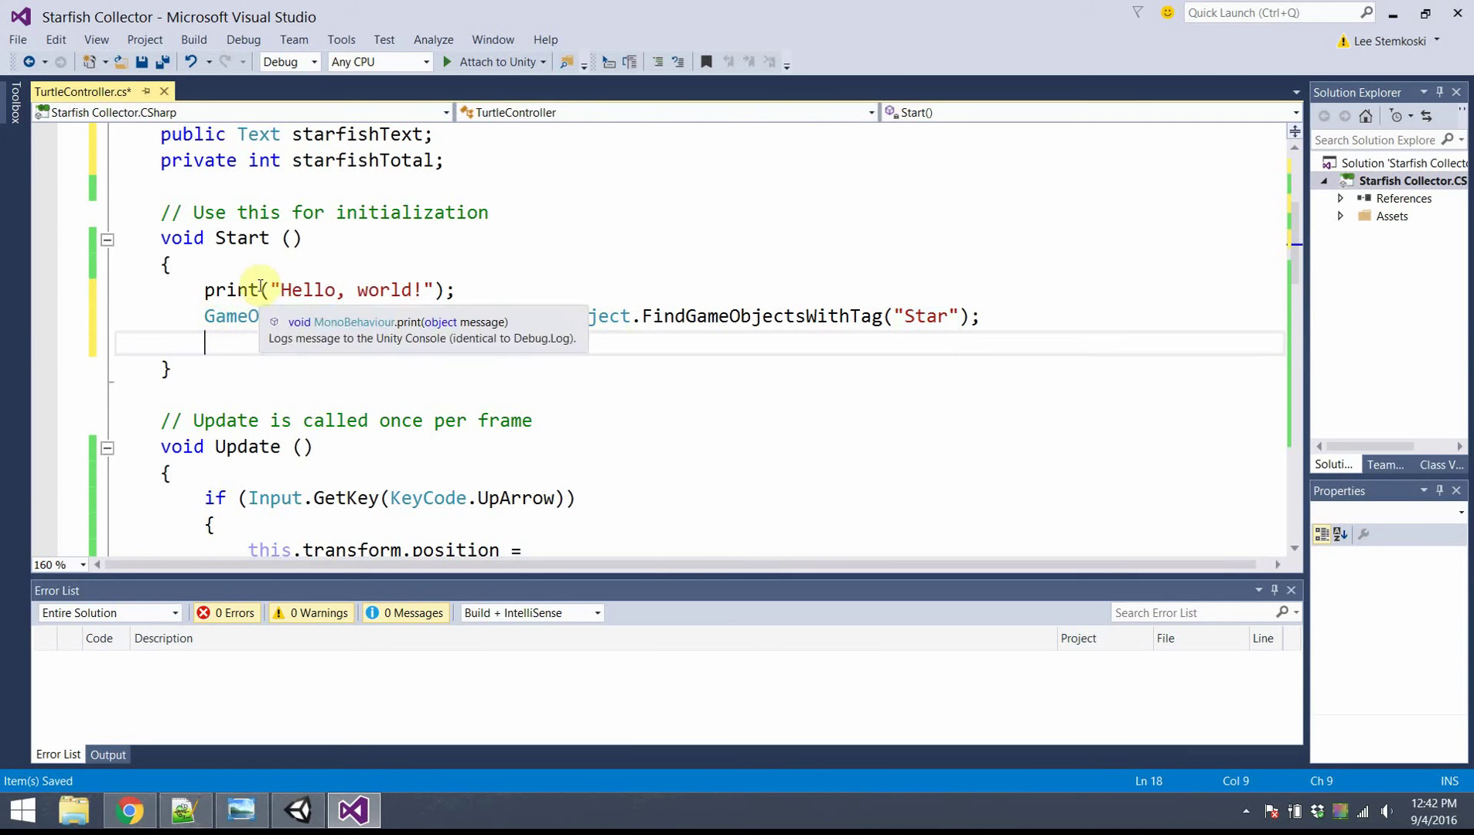
{"action": "type", "text": "s"}
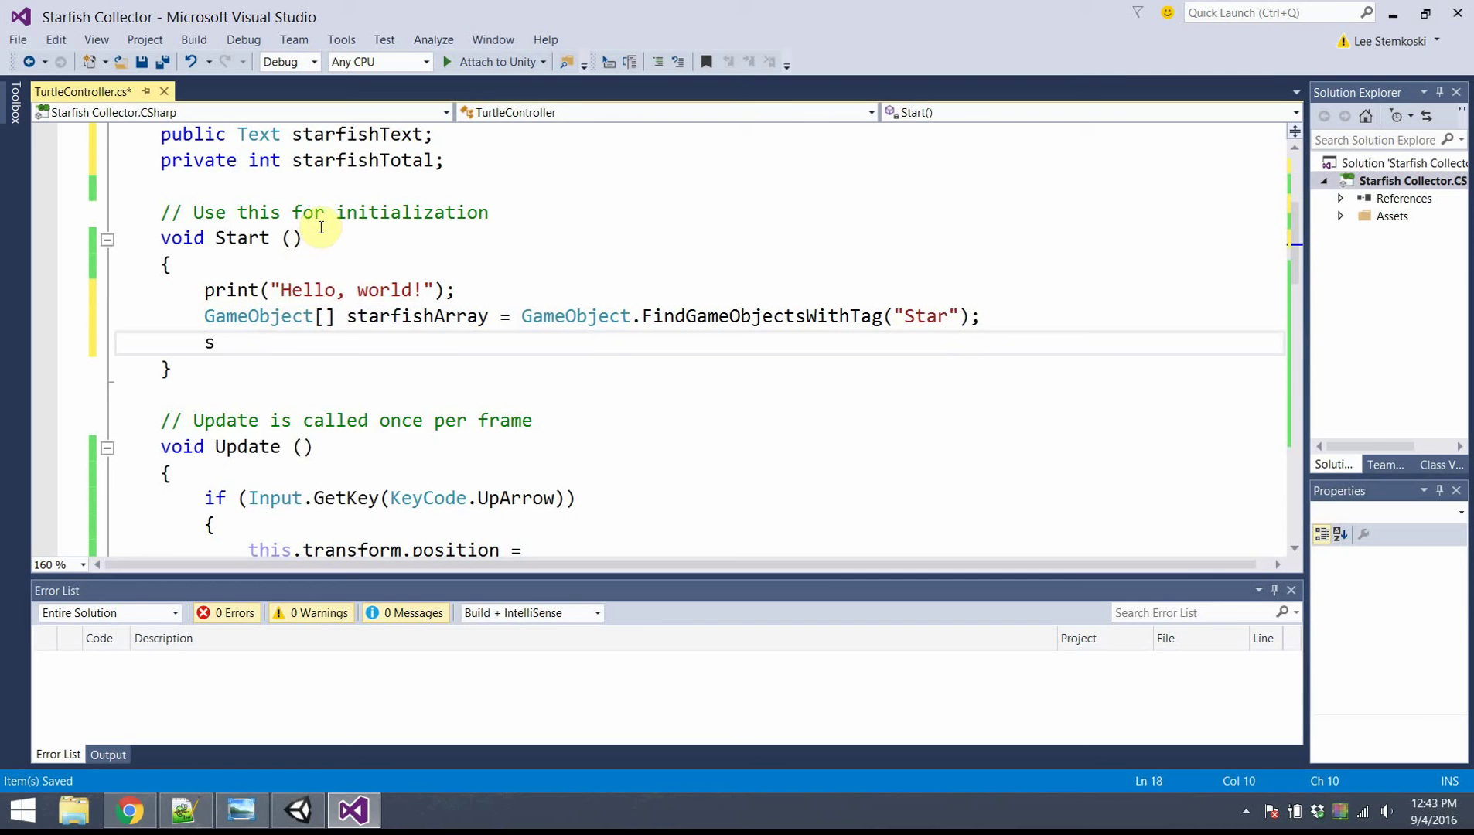
{"action": "type", "text": "tarfi"}
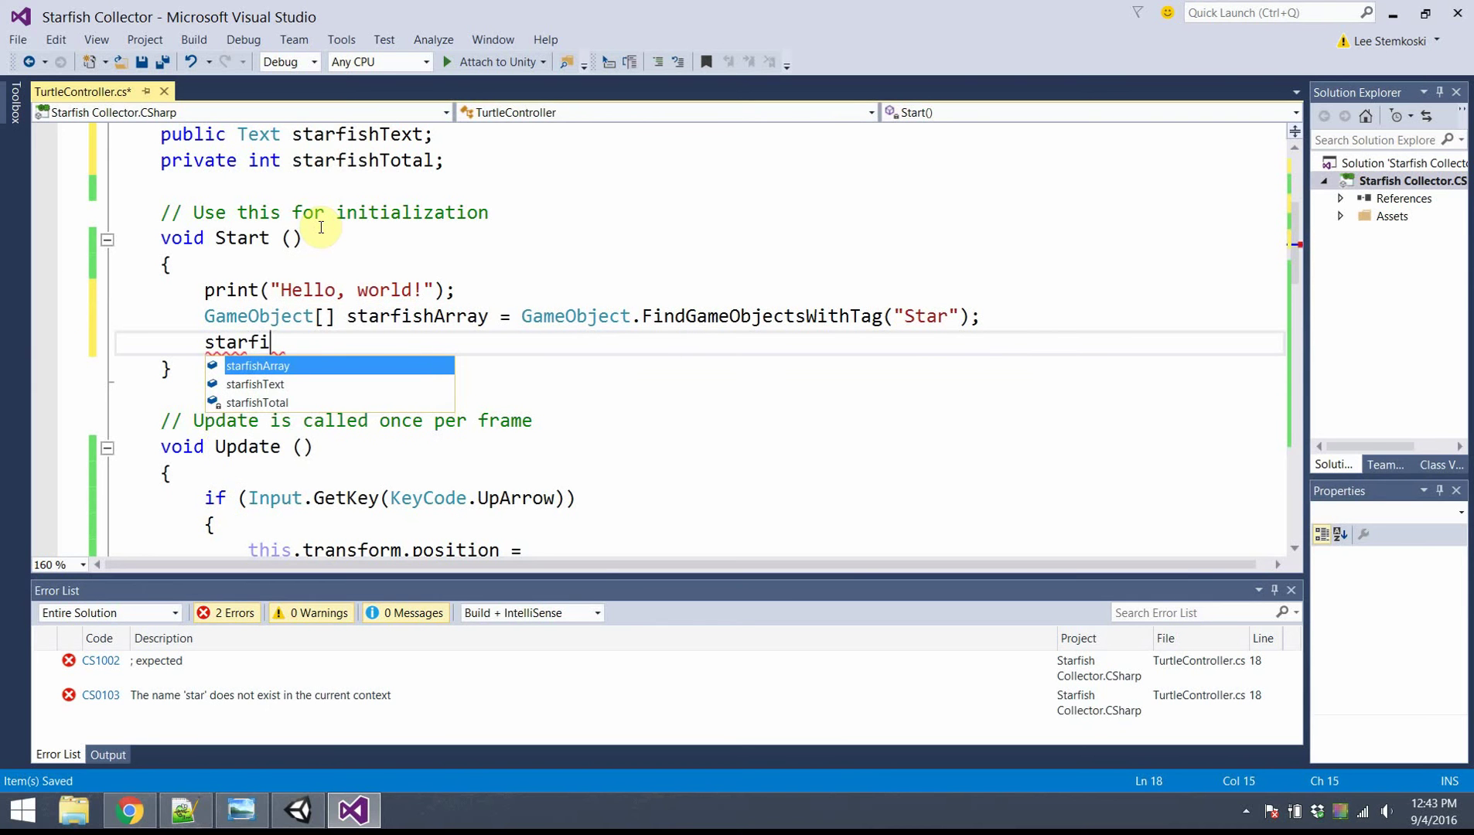
{"action": "type", "text": "shTotal"}
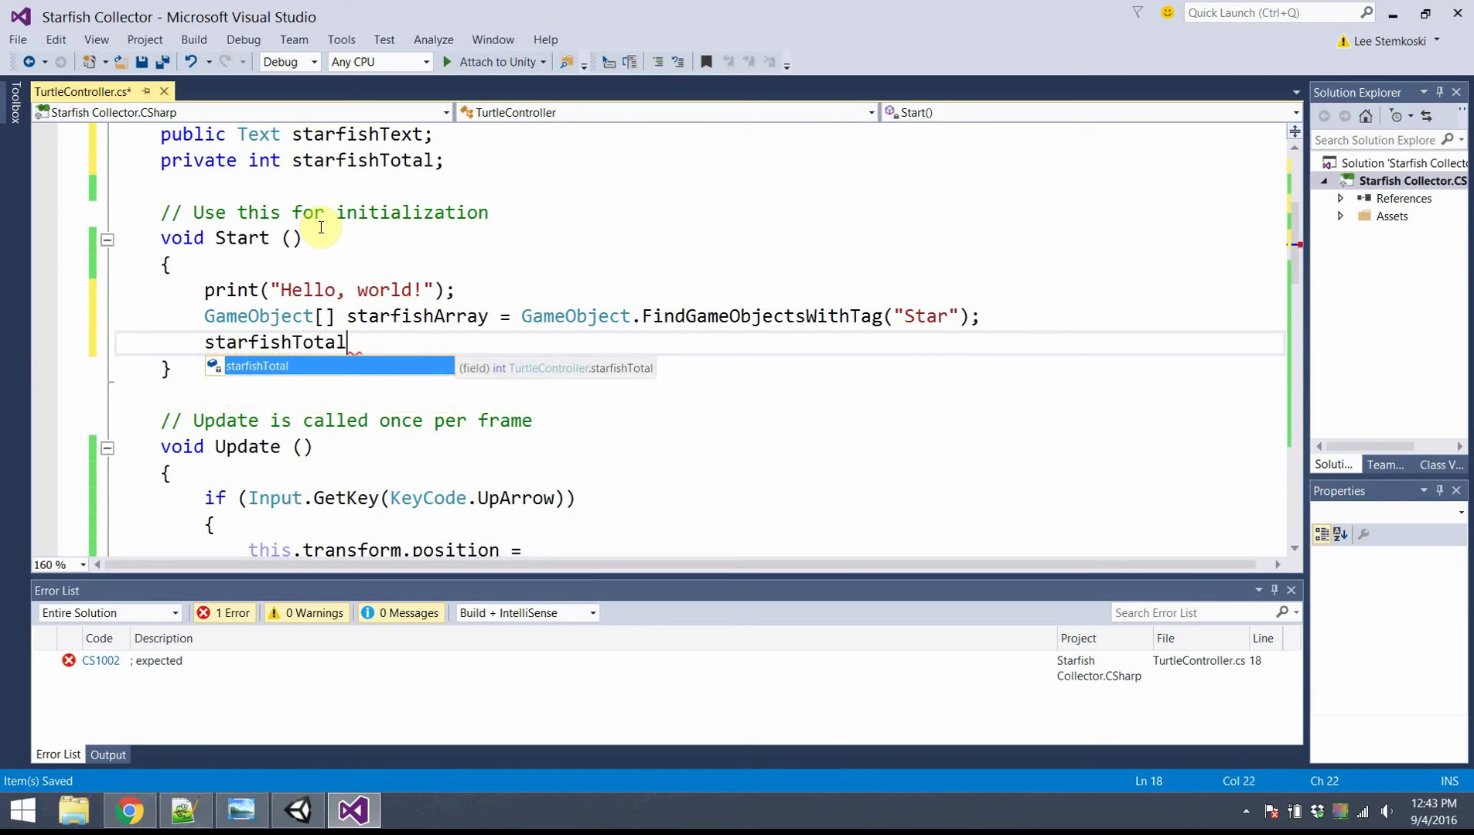
{"action": "type", "text": " = "}
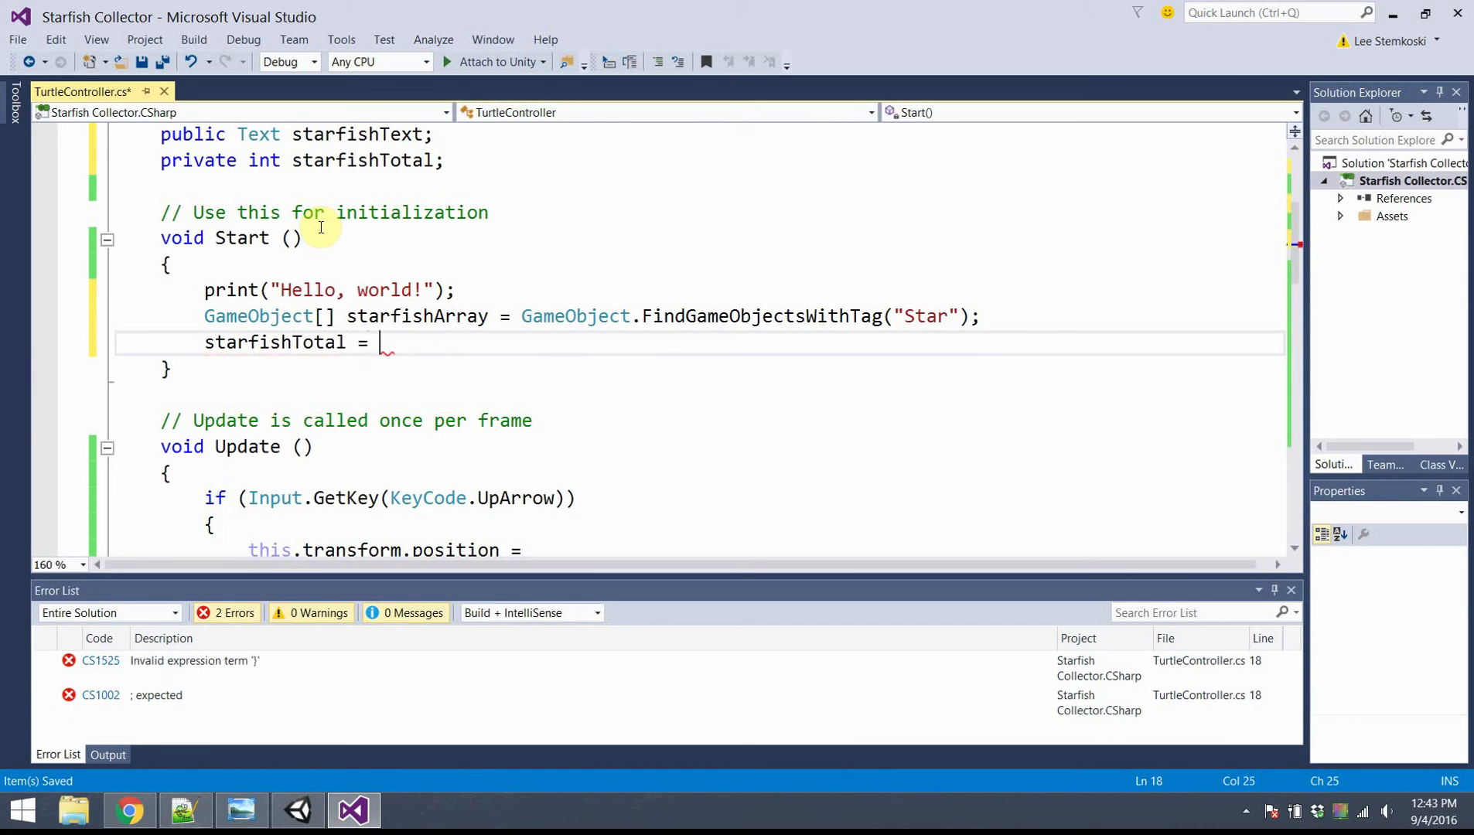
{"action": "type", "text": "starfishArray.Le"}
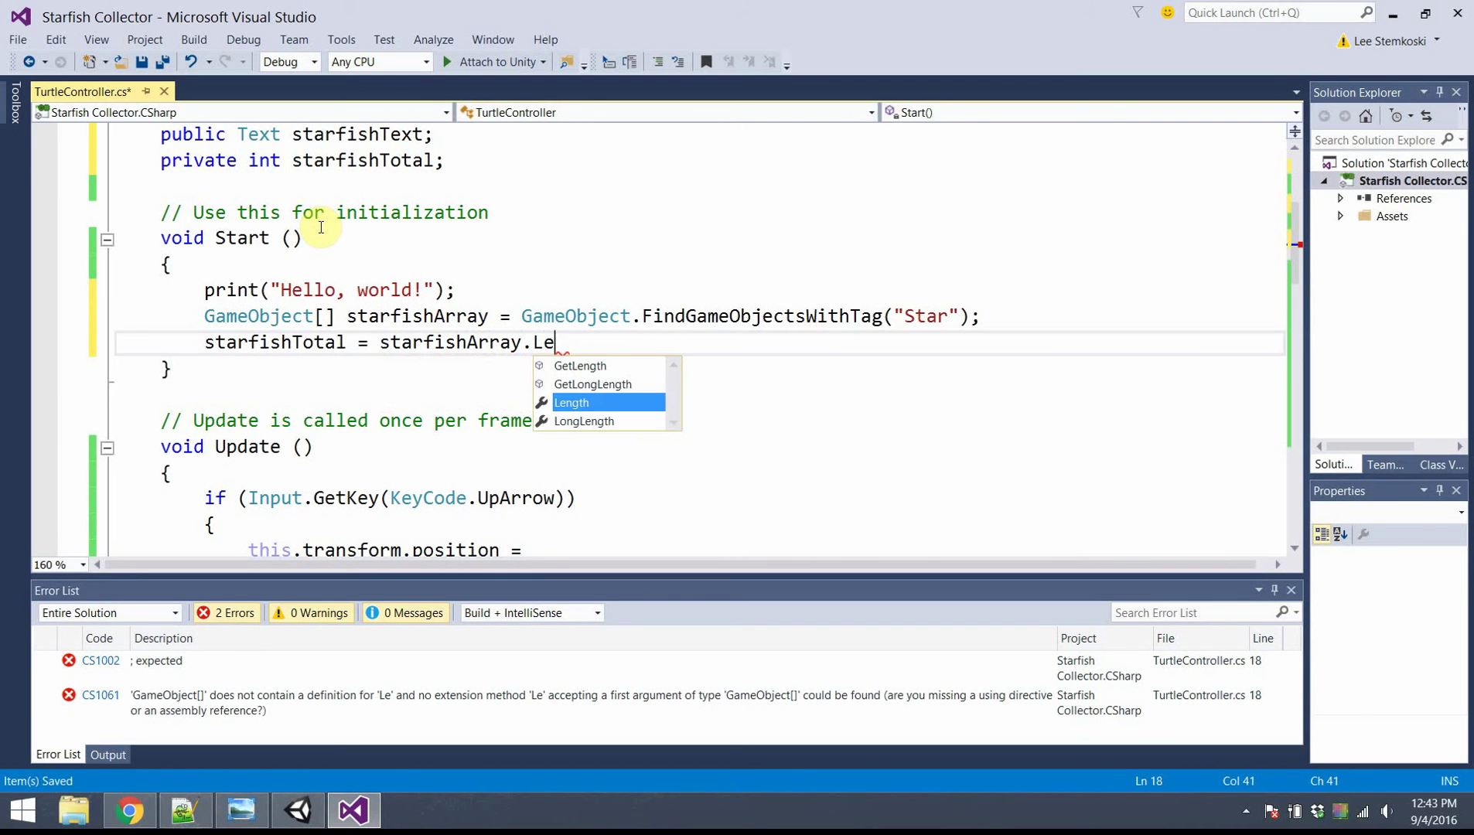
{"action": "key", "text": "Tab"}
{"action": "type", "text": ";"}
{"action": "key", "text": "Return"}
{"action": "key", "text": "Return"}
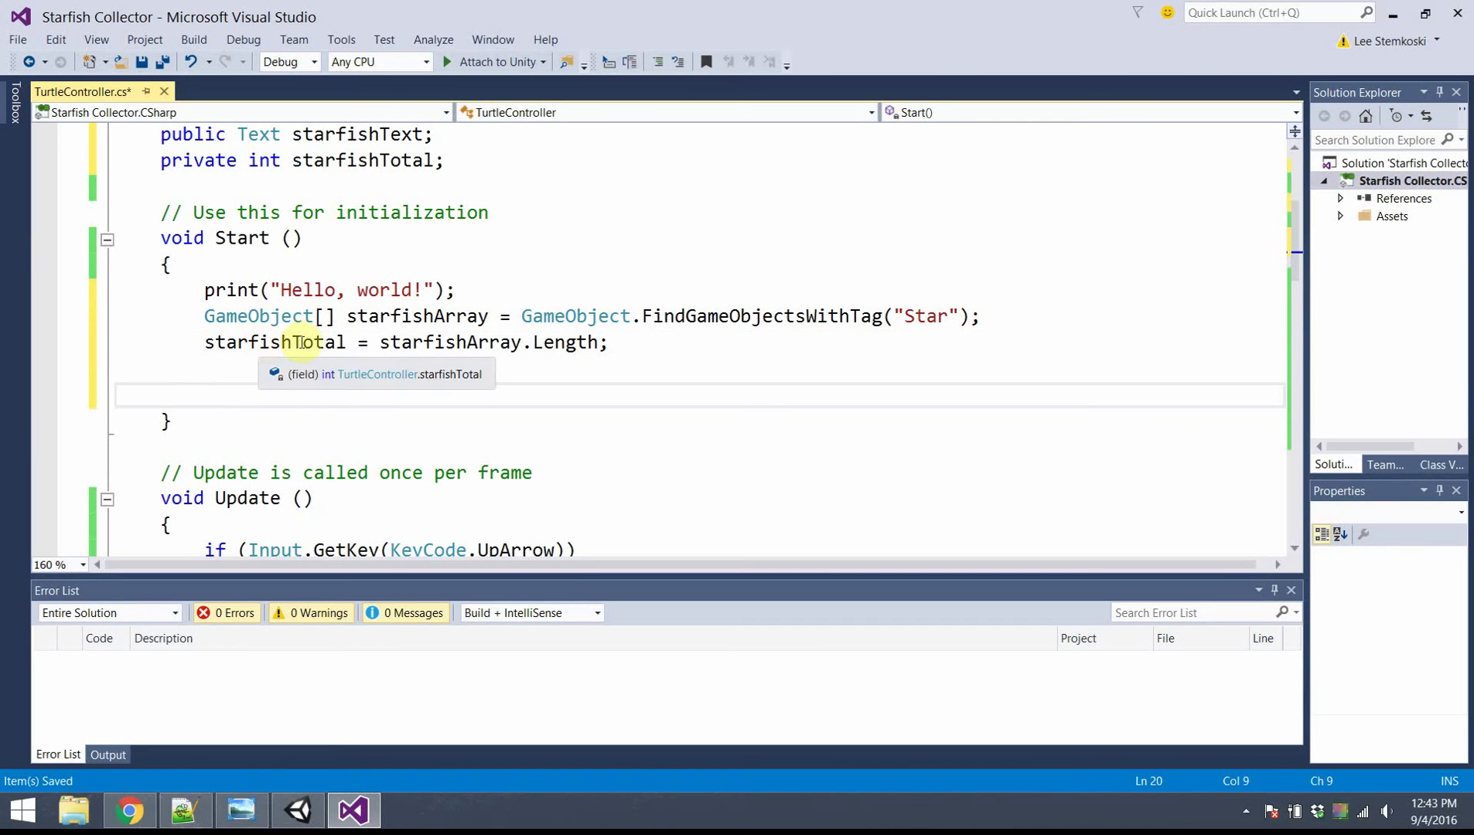
Step: Set starfishText.text to "Starfish left: " + starfishTotal in Start
{"action": "double_click", "coordinate": [295, 137]}
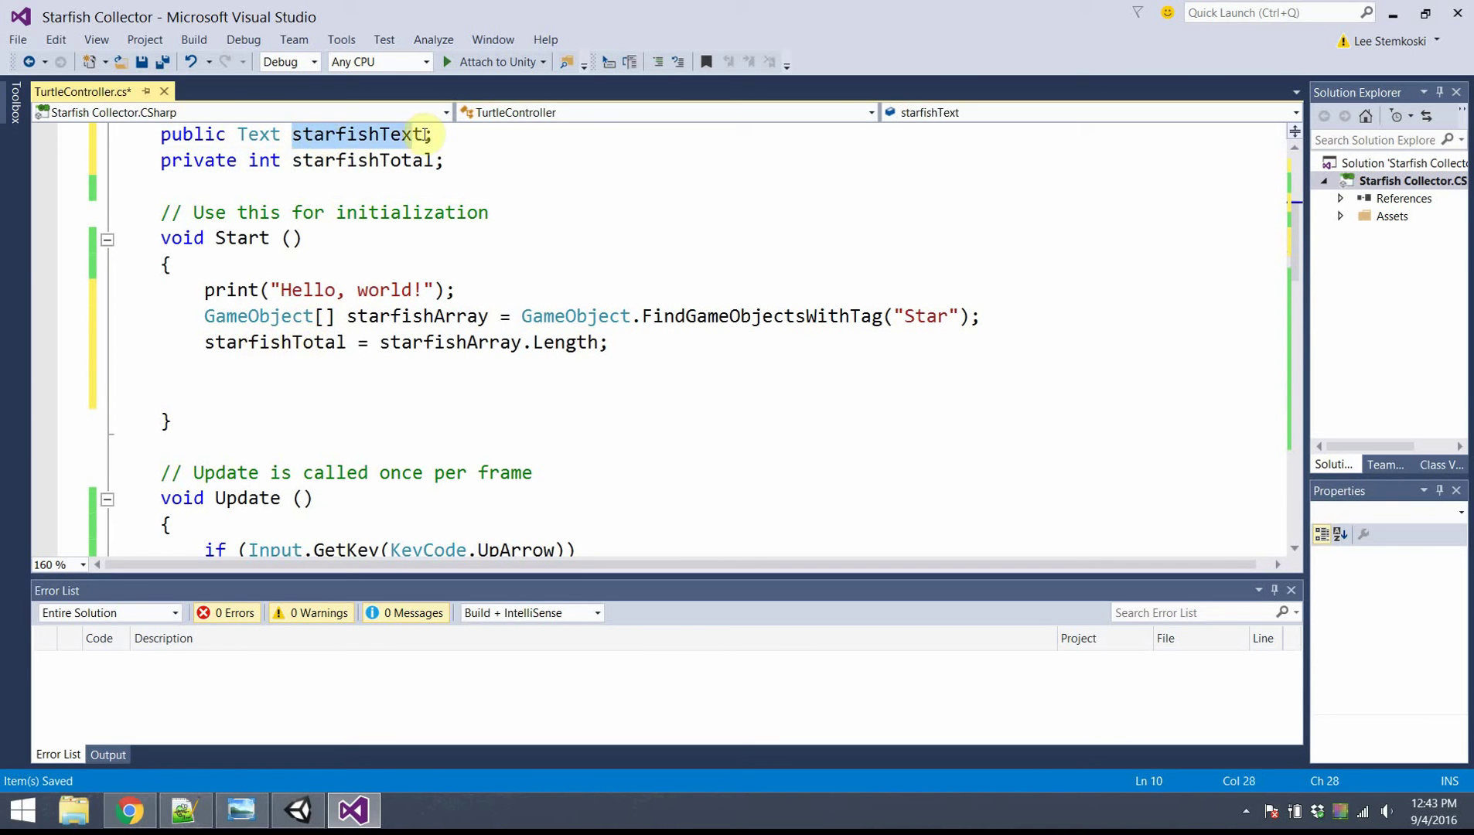
{"action": "left_click", "coordinate": [255, 376]}
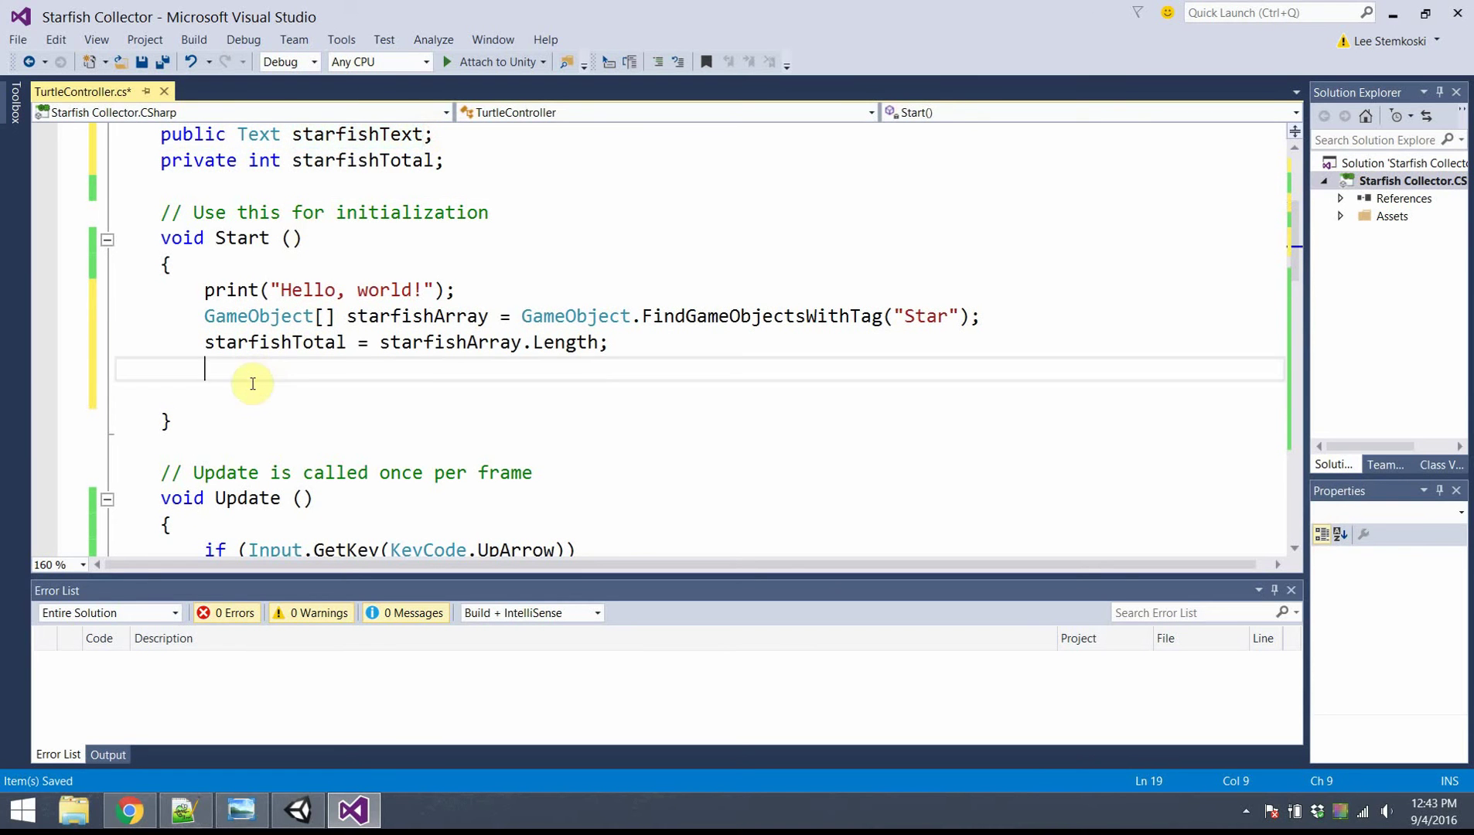
{"action": "type", "text": "starfish"}
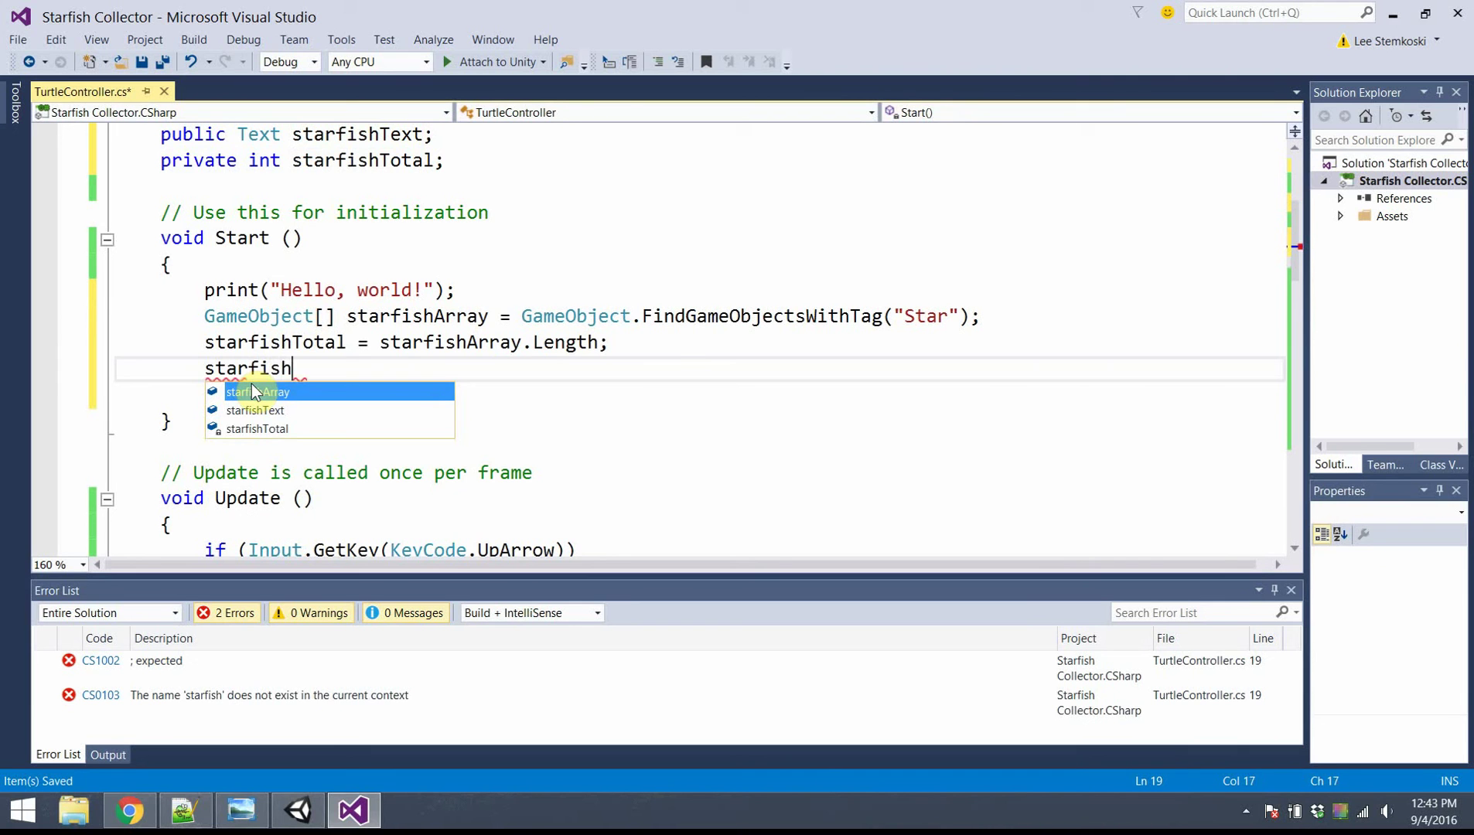
{"action": "type", "text": "Text.text"}
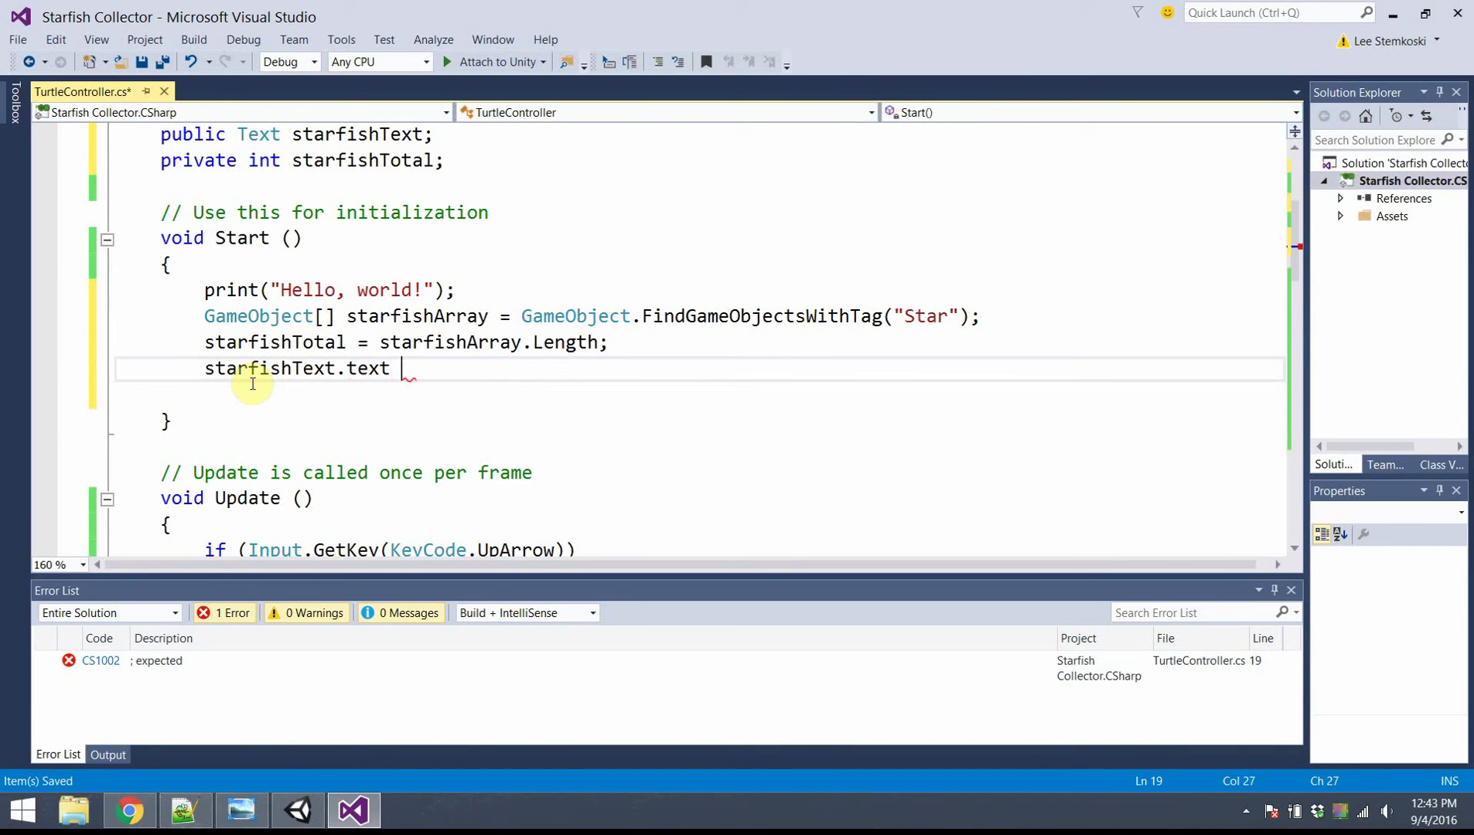
{"action": "type", "text": " = \"Starfish"}
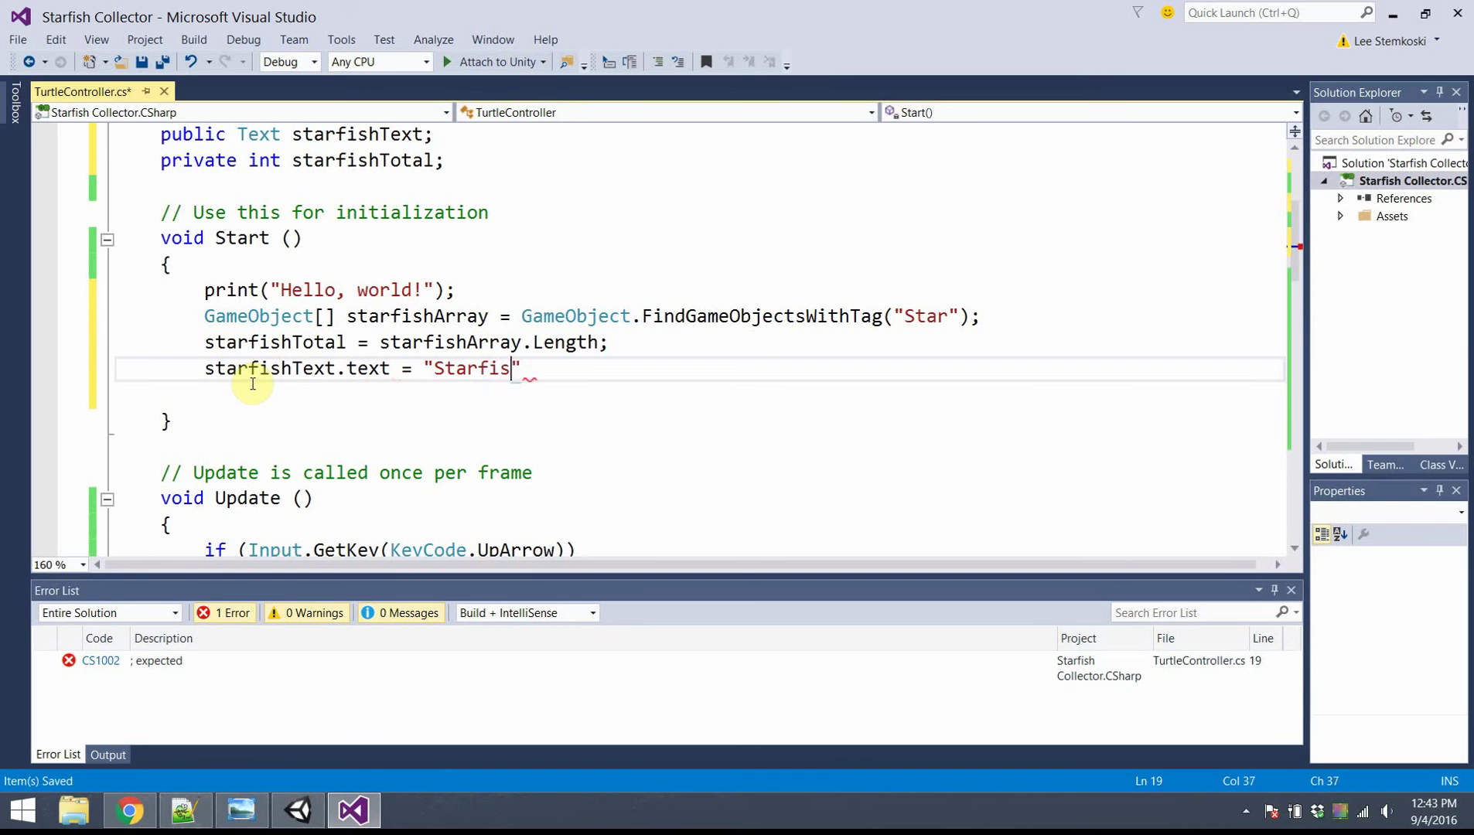
{"action": "type", "text": " left: \" + "}
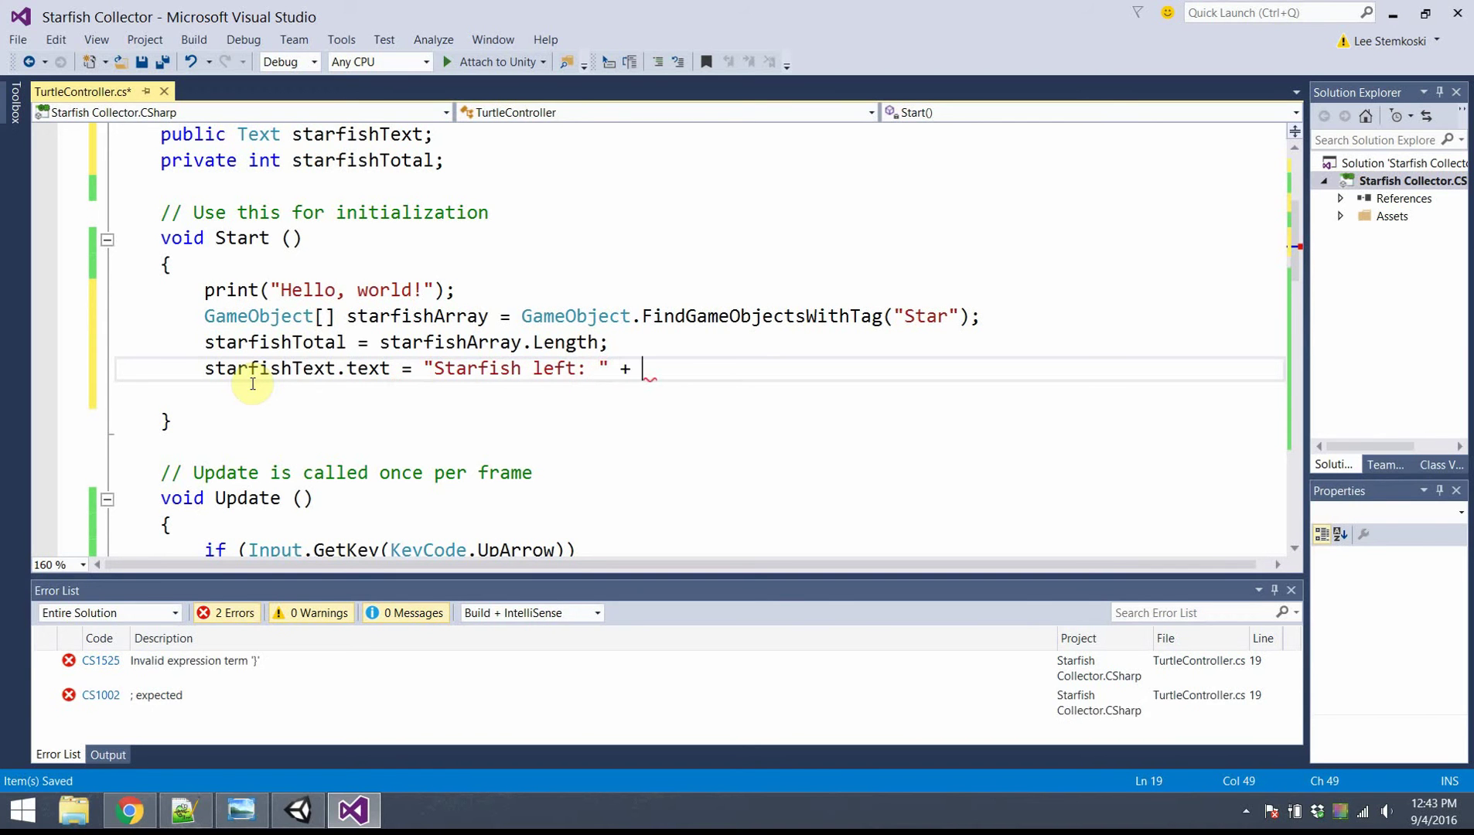
{"action": "type", "text": "star"}
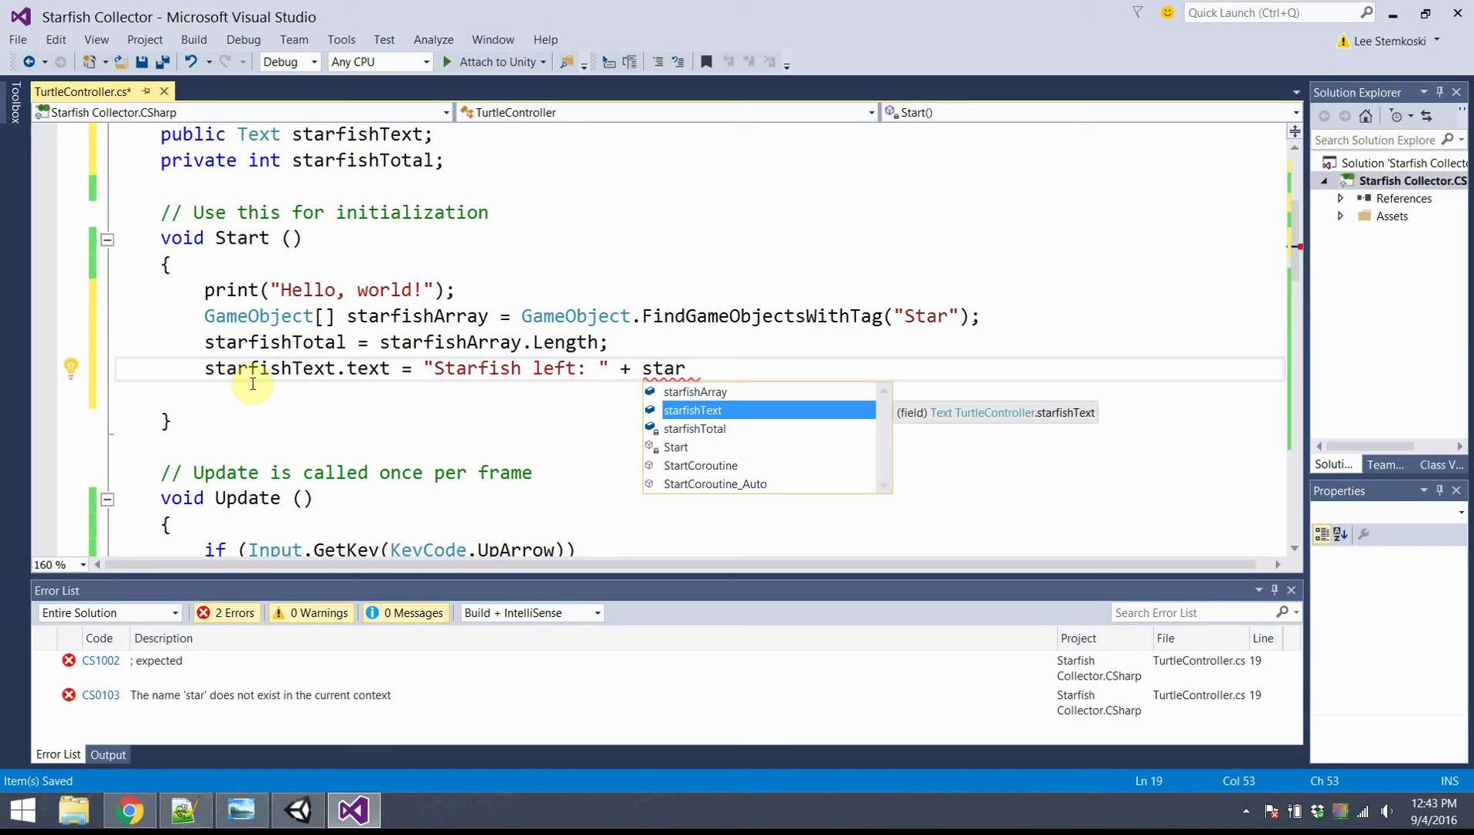
{"action": "type", "text": "fishTota"}
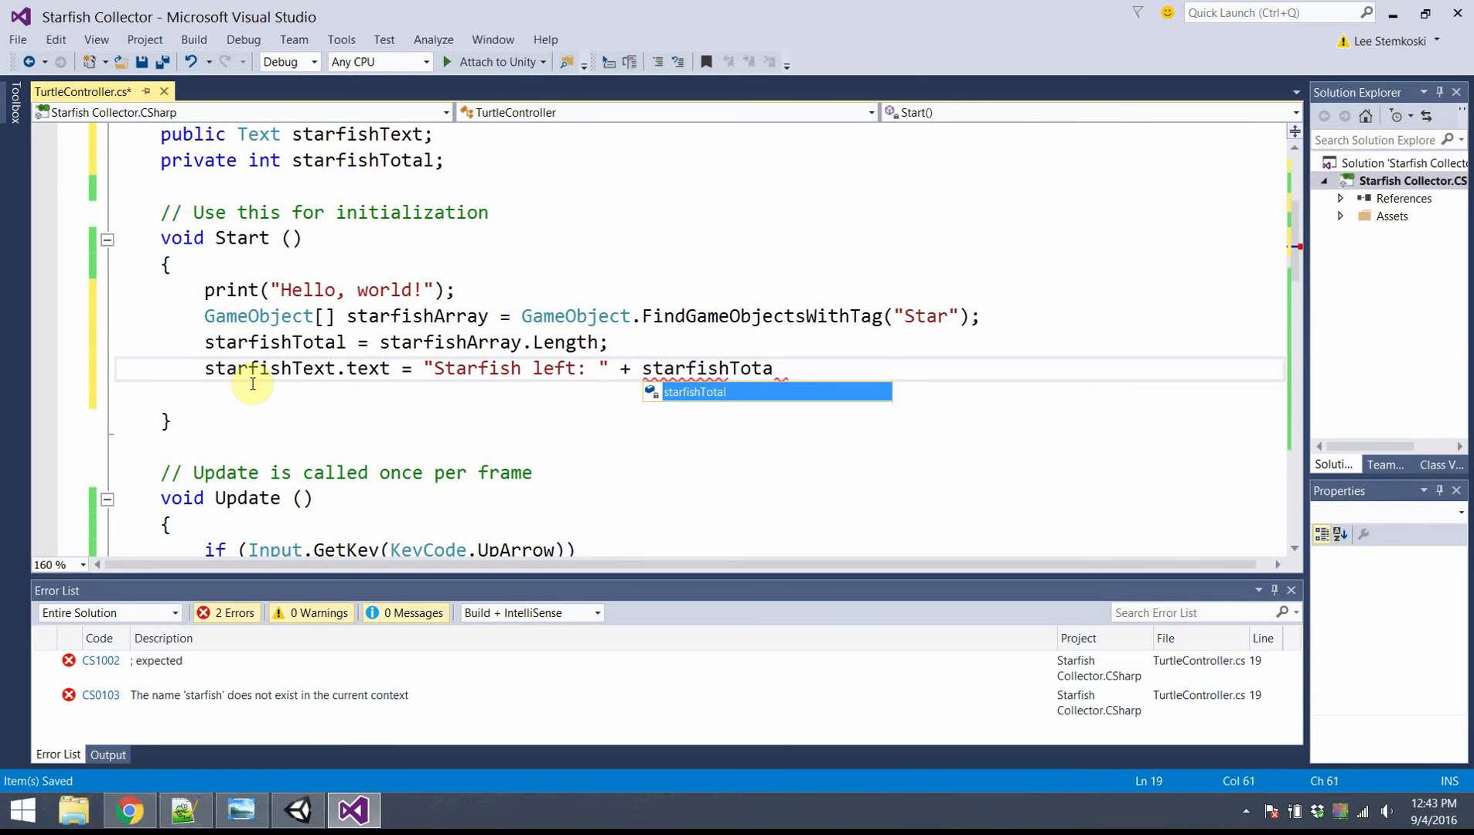
{"action": "type", "text": "l;"}
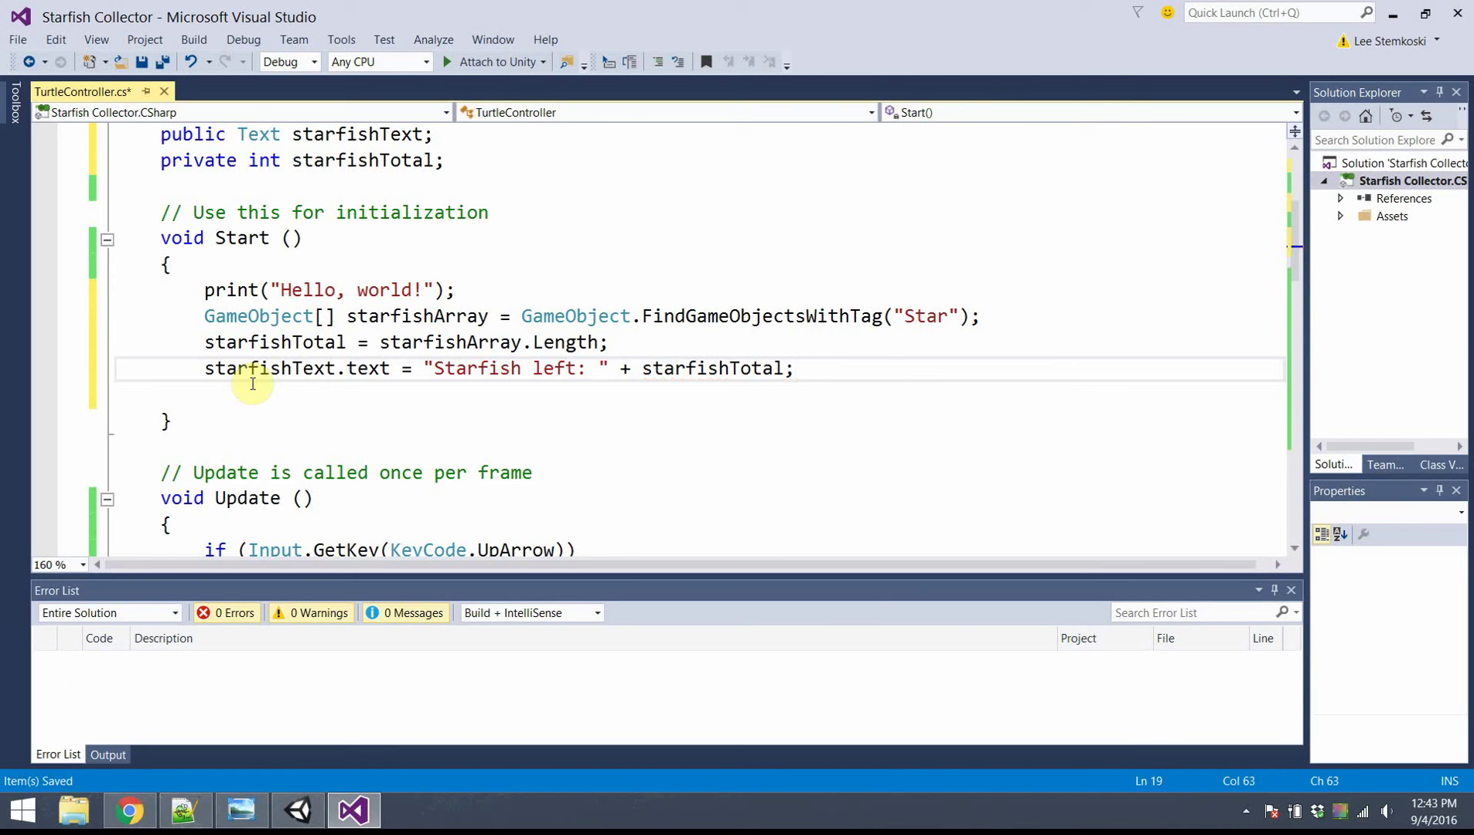
{"action": "left_click", "coordinate": [207, 393]}
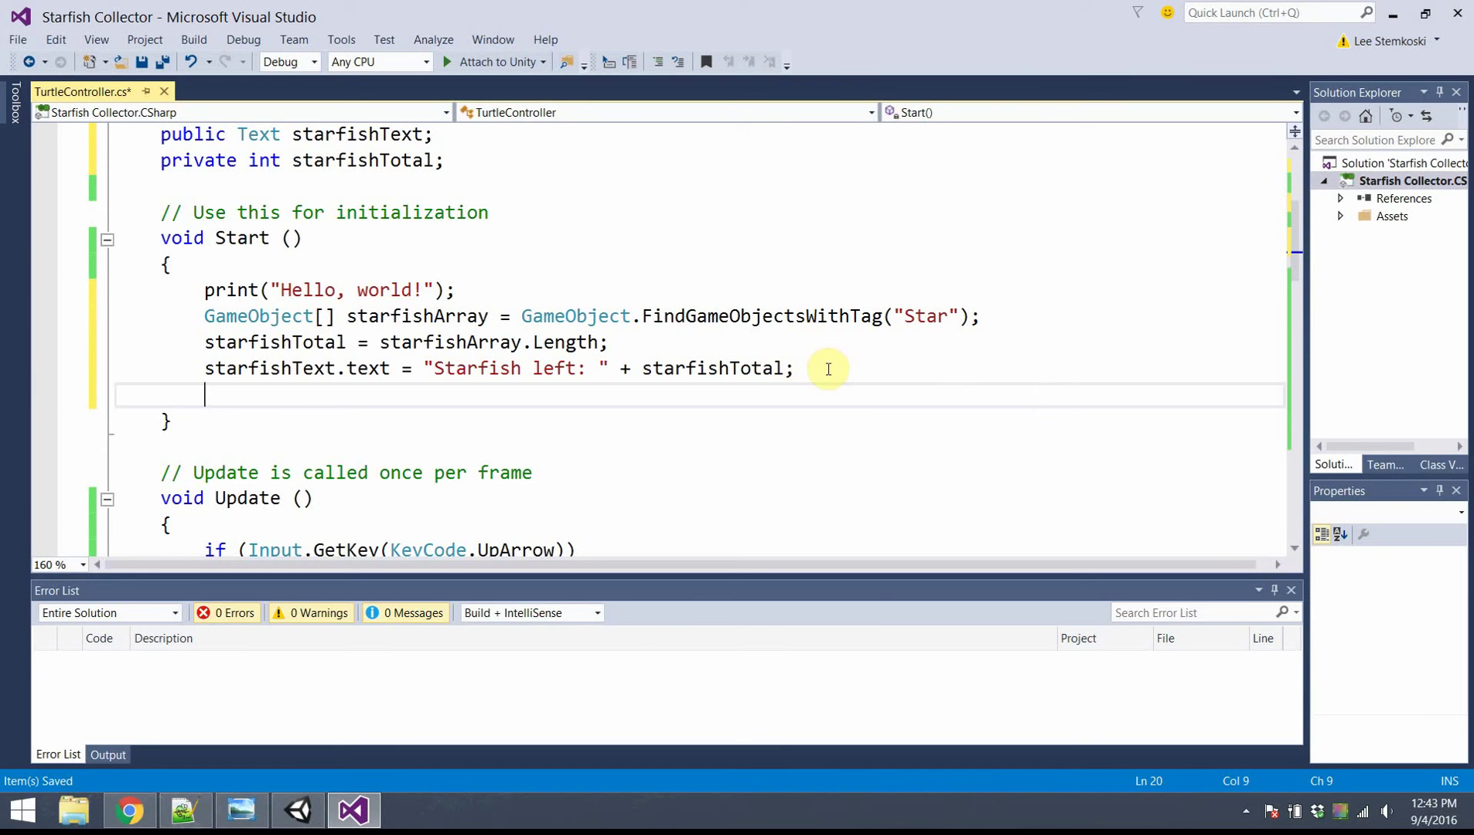
{"action": "scroll", "coordinate": [828, 369], "scroll_direction": "up", "scroll_amount": 2, "text": "ctrl"}
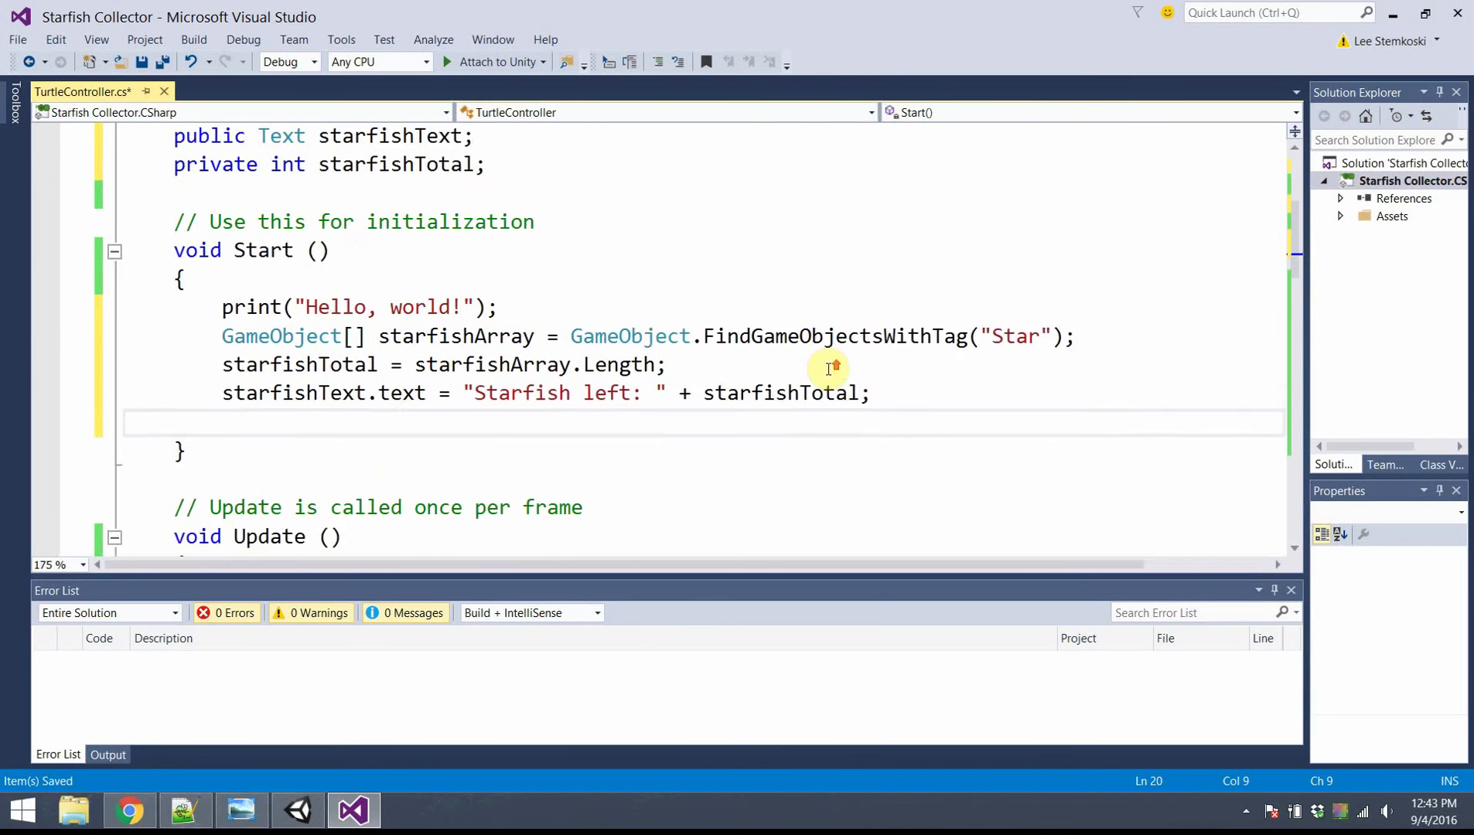
{"action": "scroll", "coordinate": [829, 369], "scroll_direction": "down", "scroll_amount": 6}
Step: After Destroy, add 'starfishTotal -= 1;' and update starfishText.text with the new count
{"action": "scroll", "coordinate": [829, 369], "scroll_direction": "down", "scroll_amount": 9}
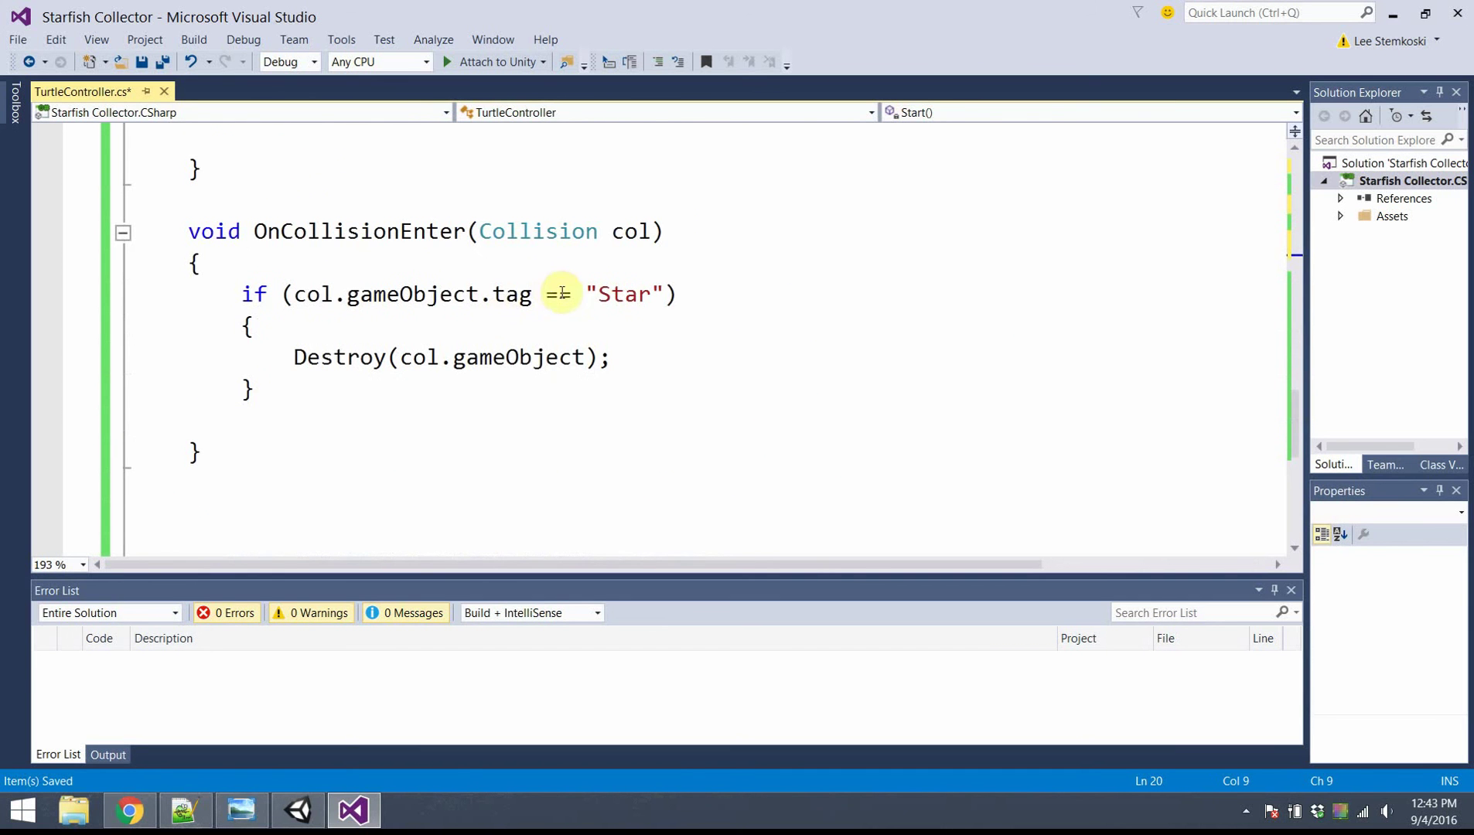
{"action": "left_click", "coordinate": [657, 357]}
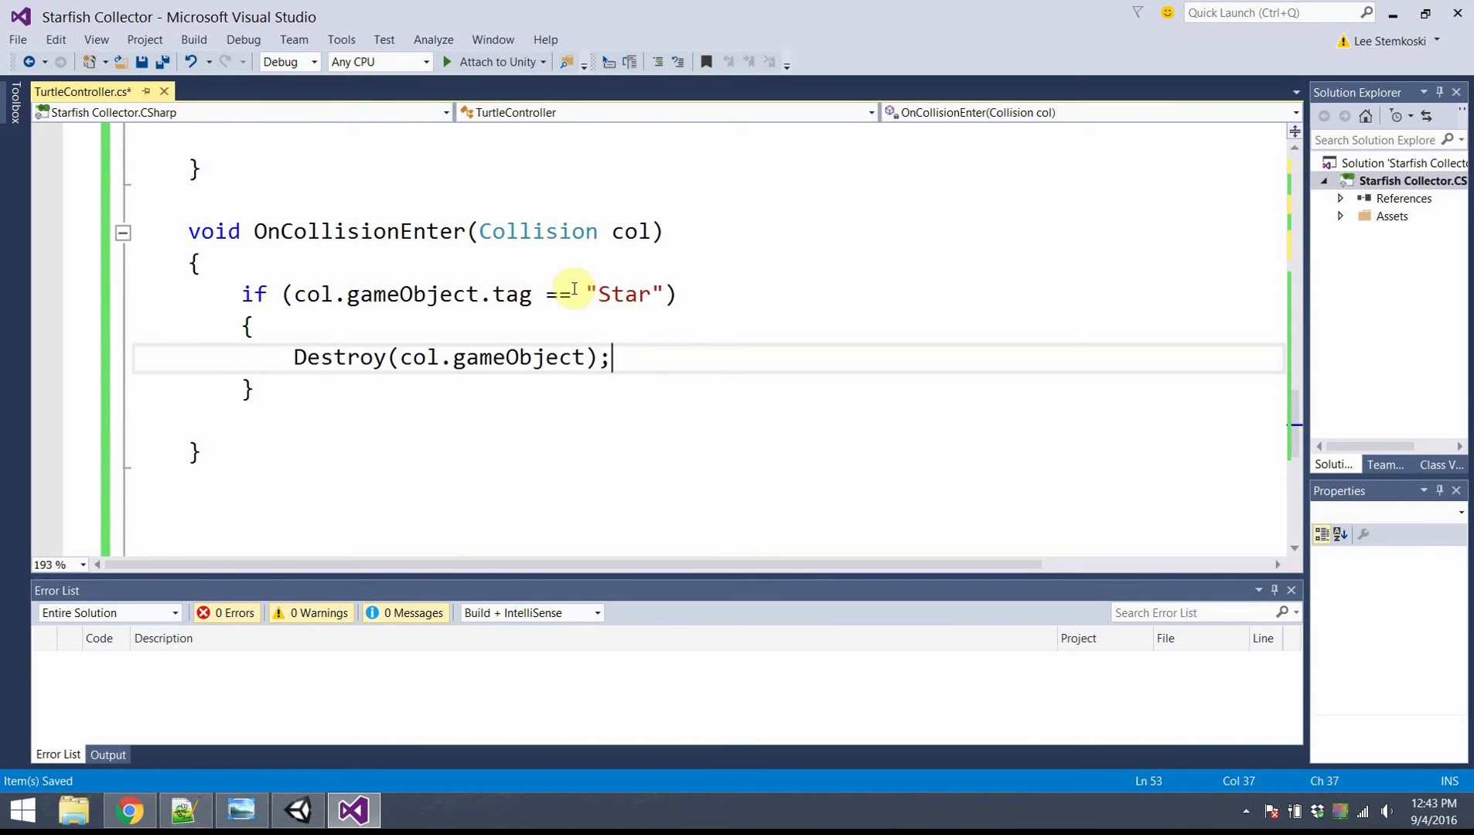
{"action": "key", "text": "Return"}
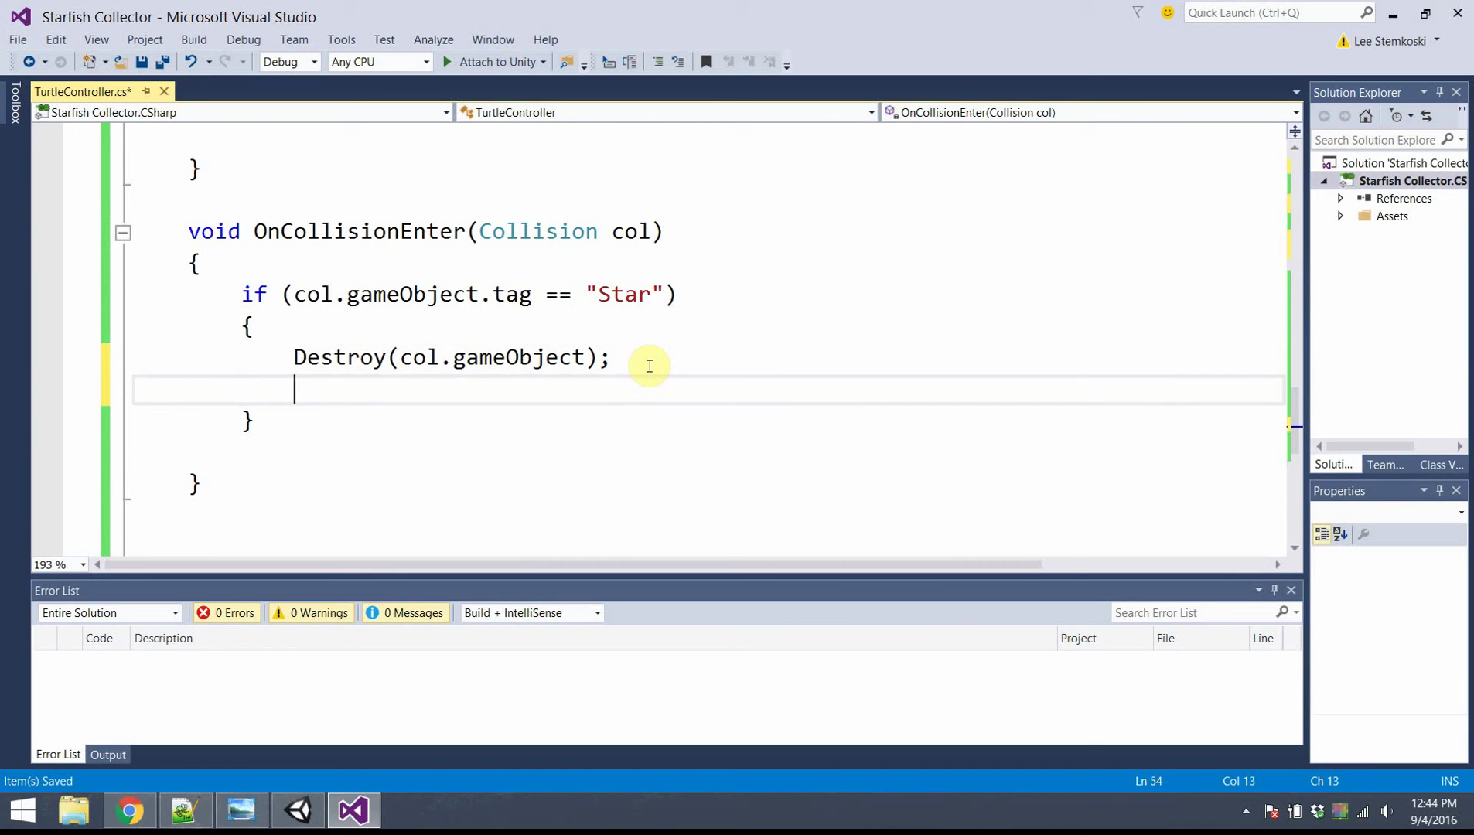
{"action": "type", "text": "starf"}
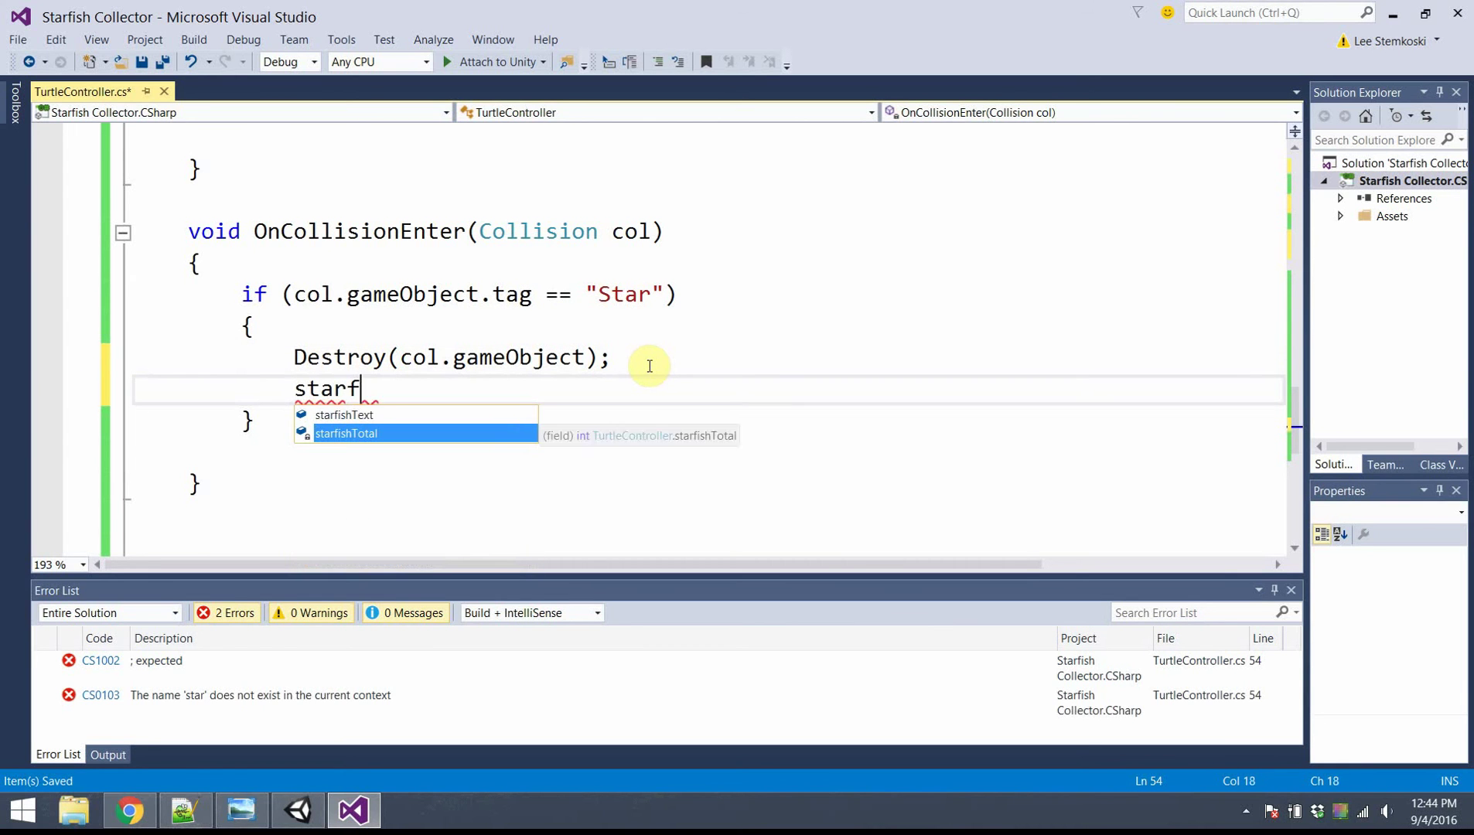
{"action": "type", "text": "ishTotal "}
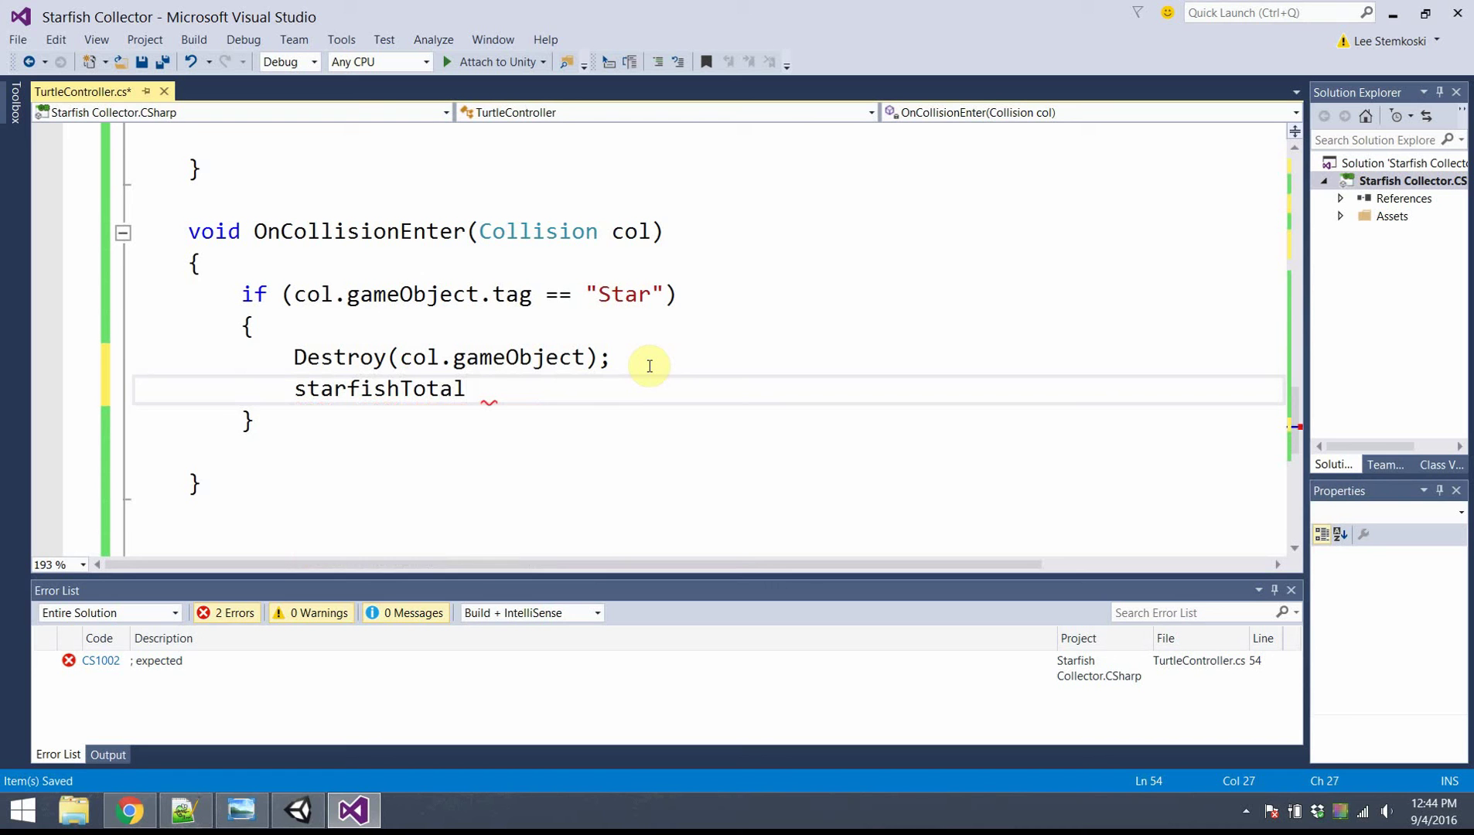
{"action": "type", "text": "-= 1;"}
{"action": "key", "text": "Return"}
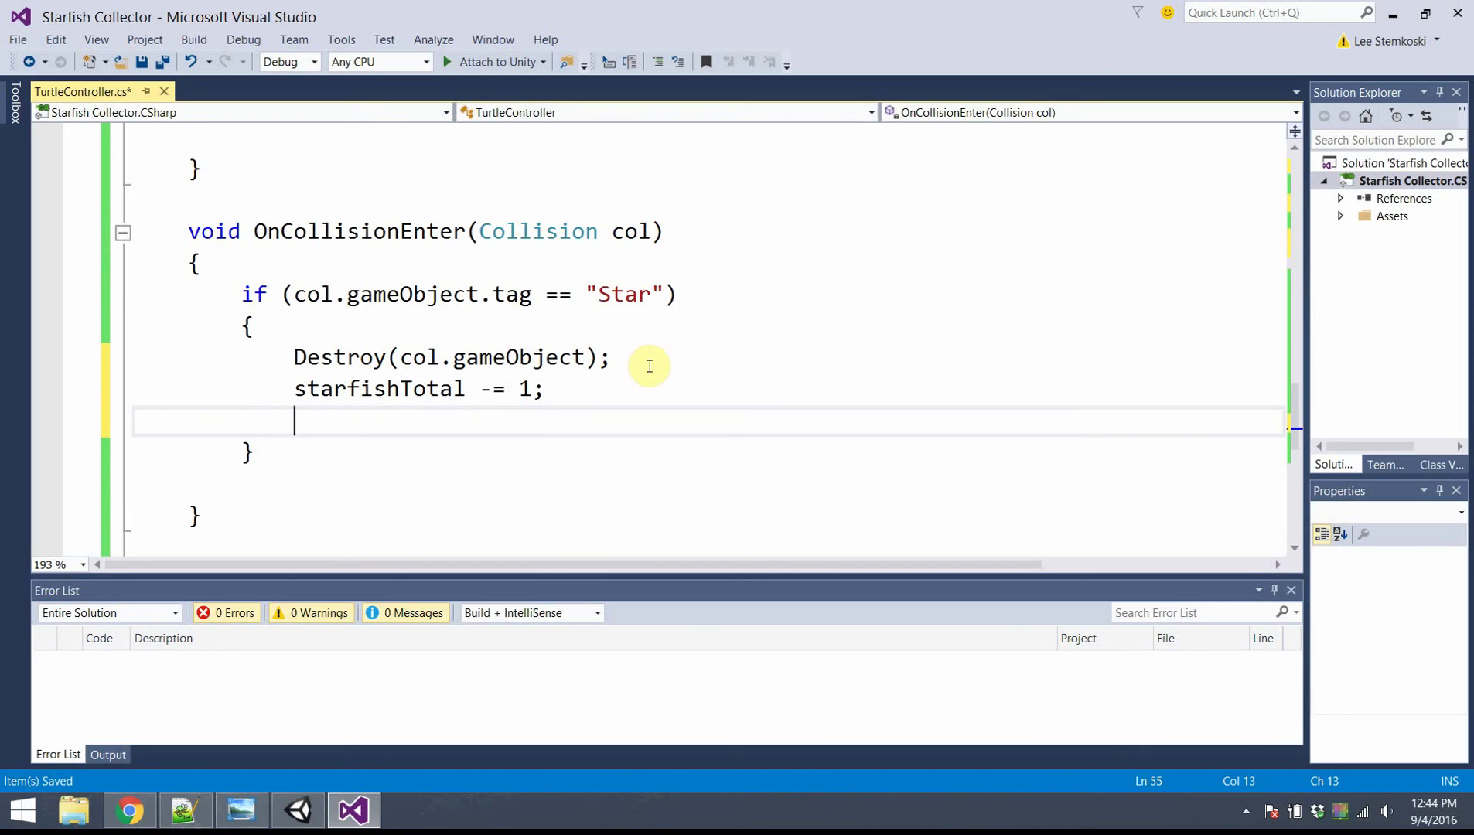
{"action": "type", "text": "st"}
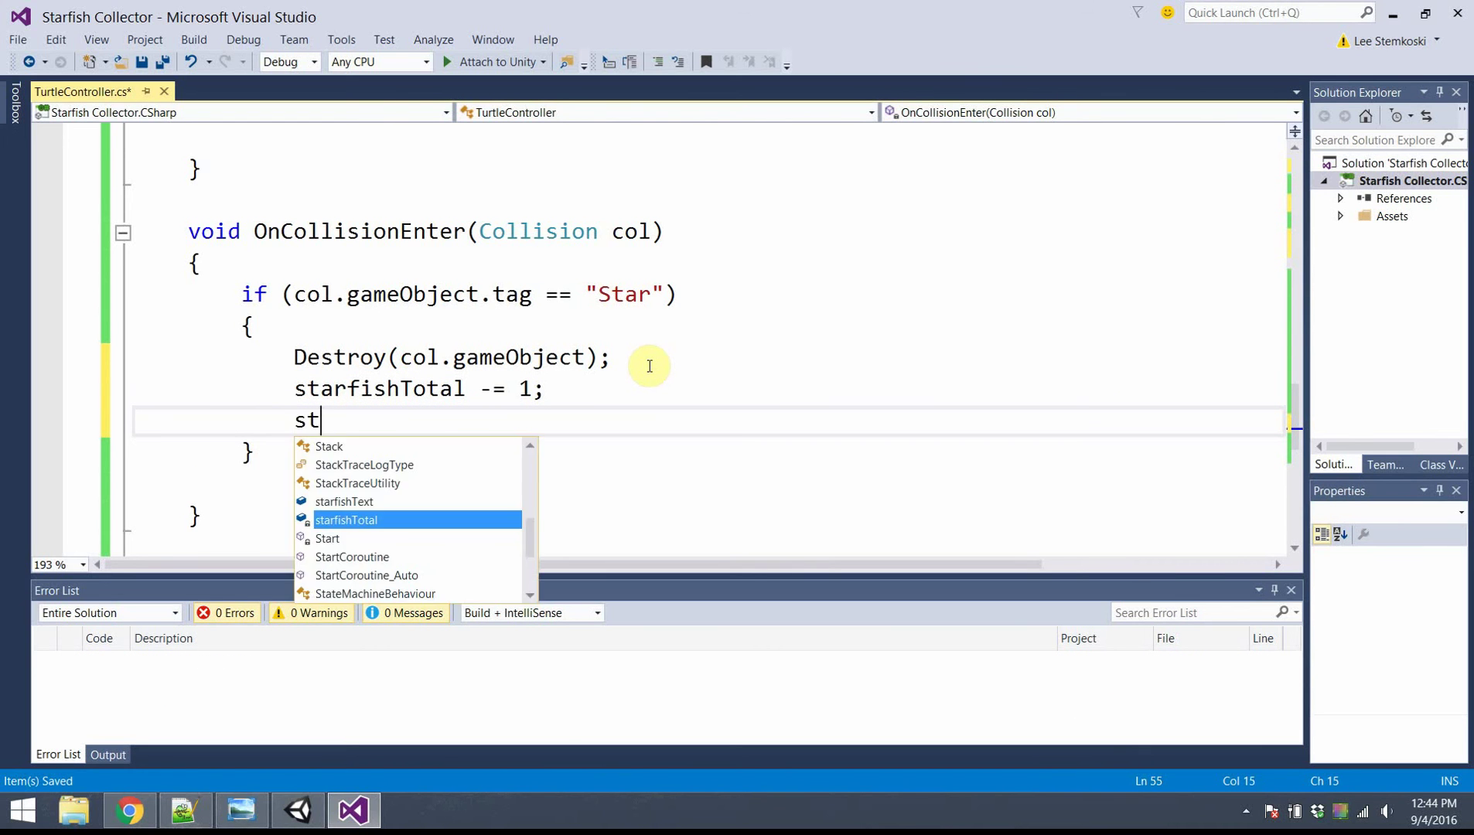
{"action": "type", "text": "arfi"}
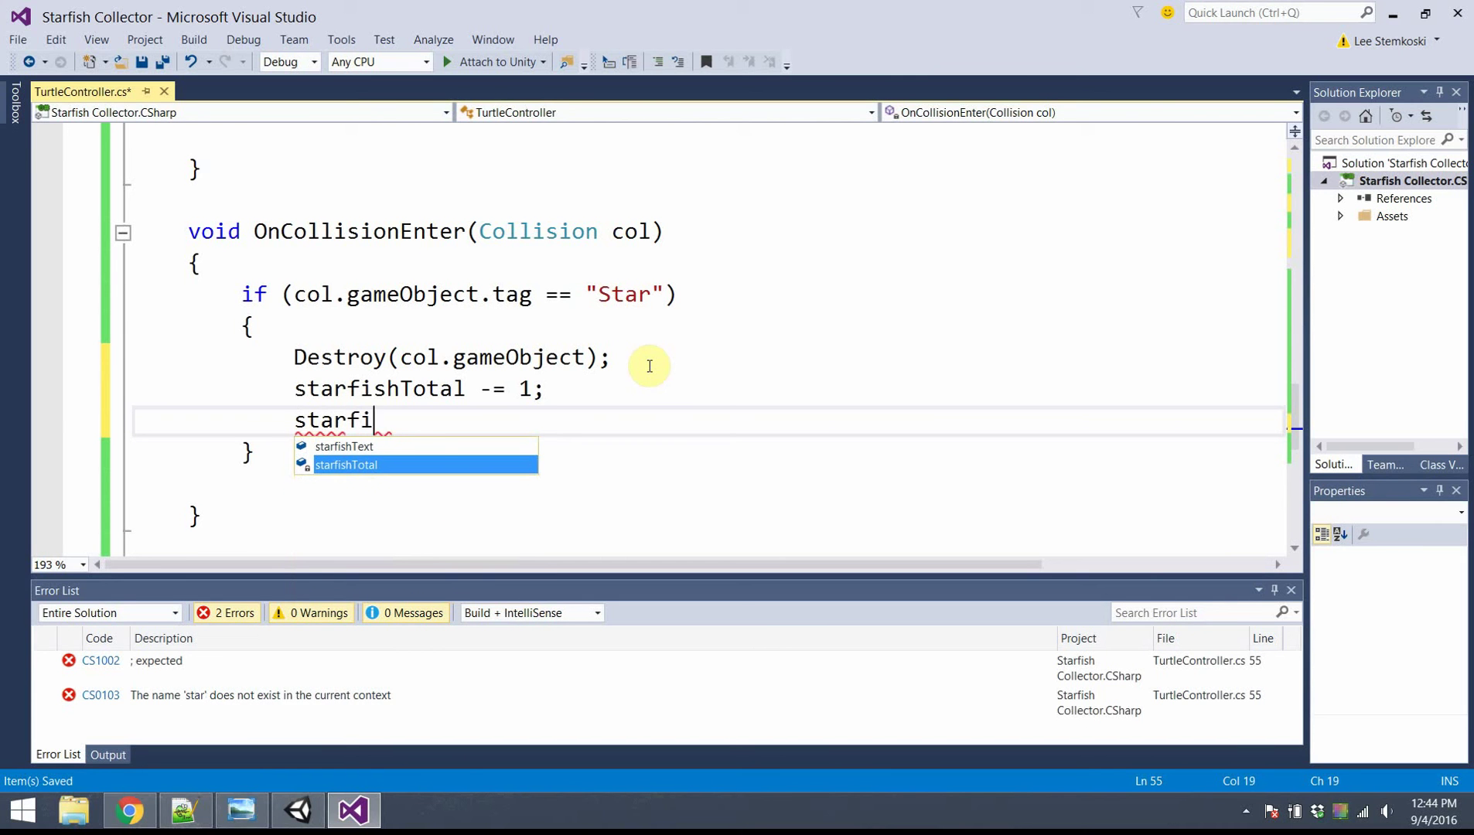
{"action": "type", "text": "shTex"}
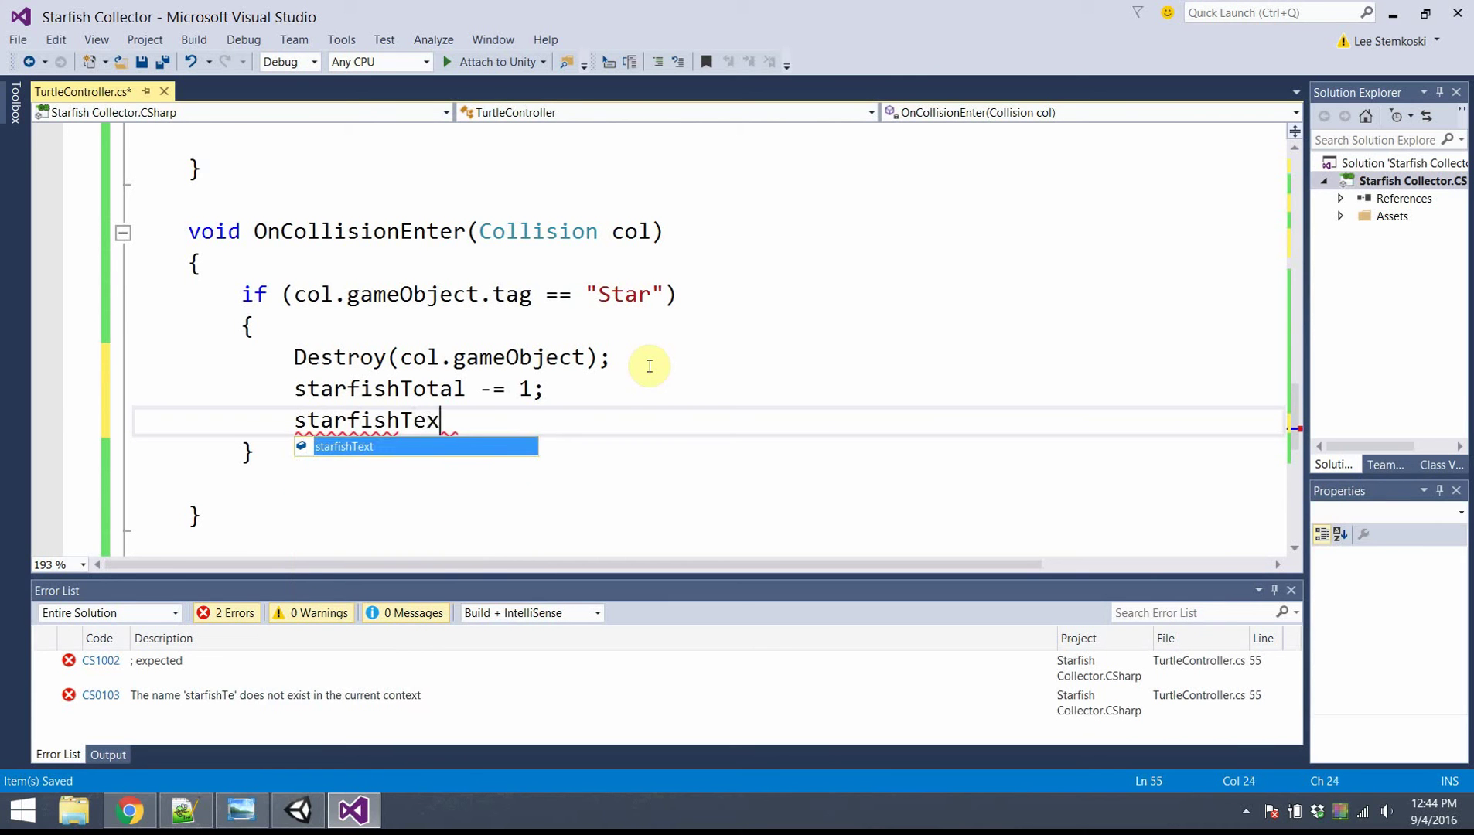
{"action": "type", "text": "t.text = "}
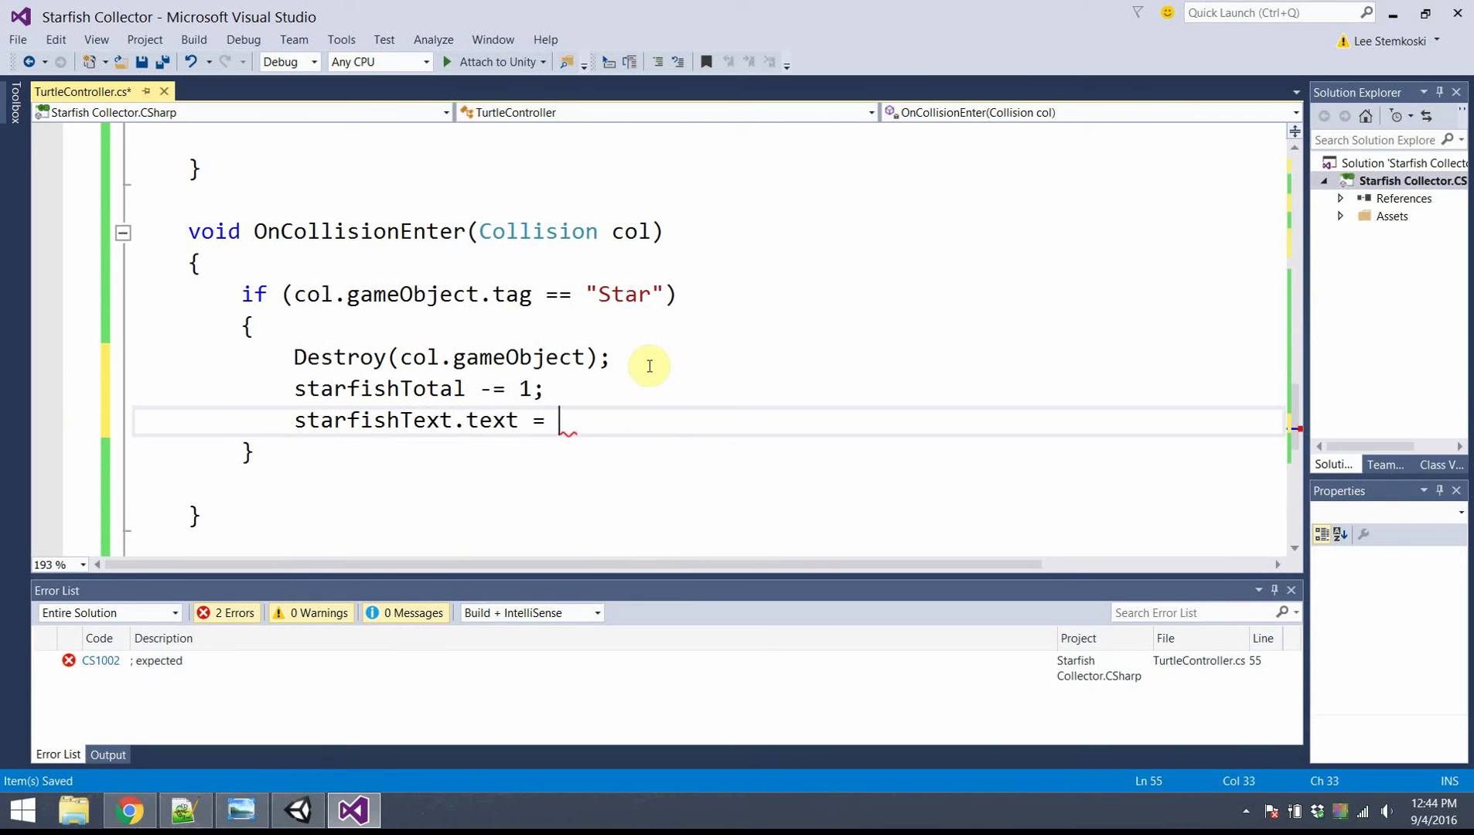
{"action": "type", "text": "\"Starfish left: "}
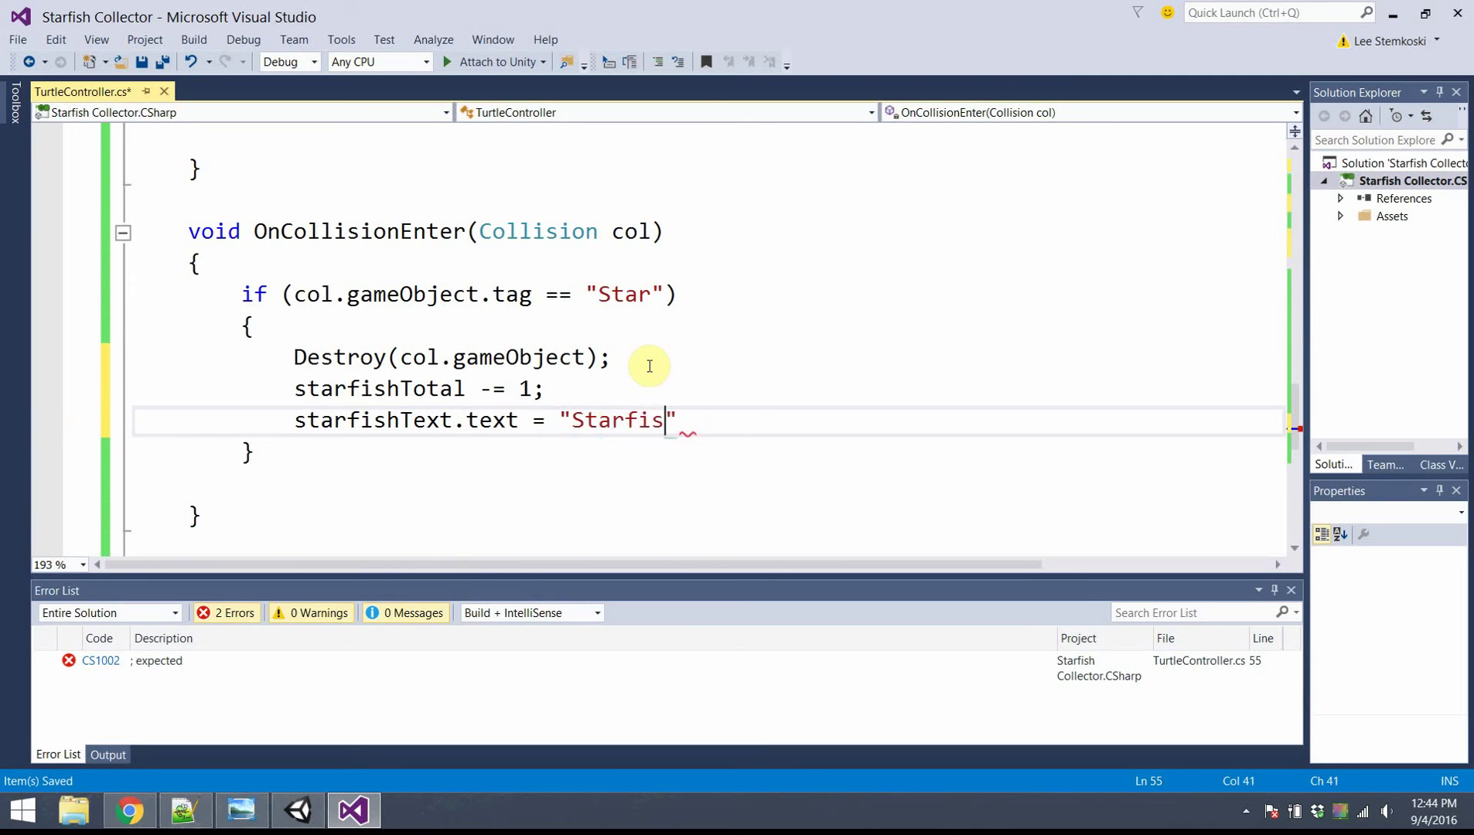
{"action": "type", "text": "\" + s"}
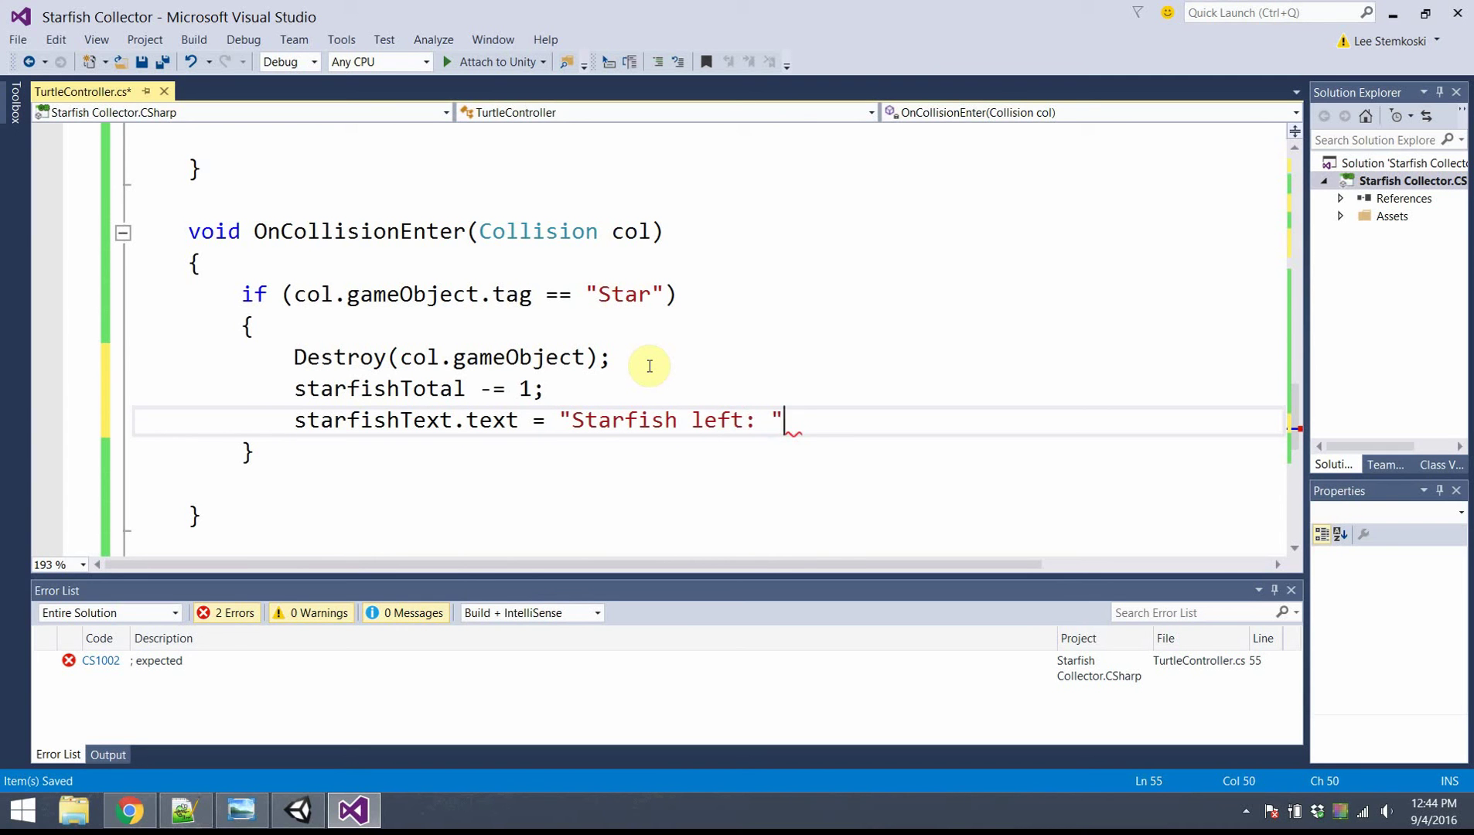
{"action": "type", "text": "tar"}
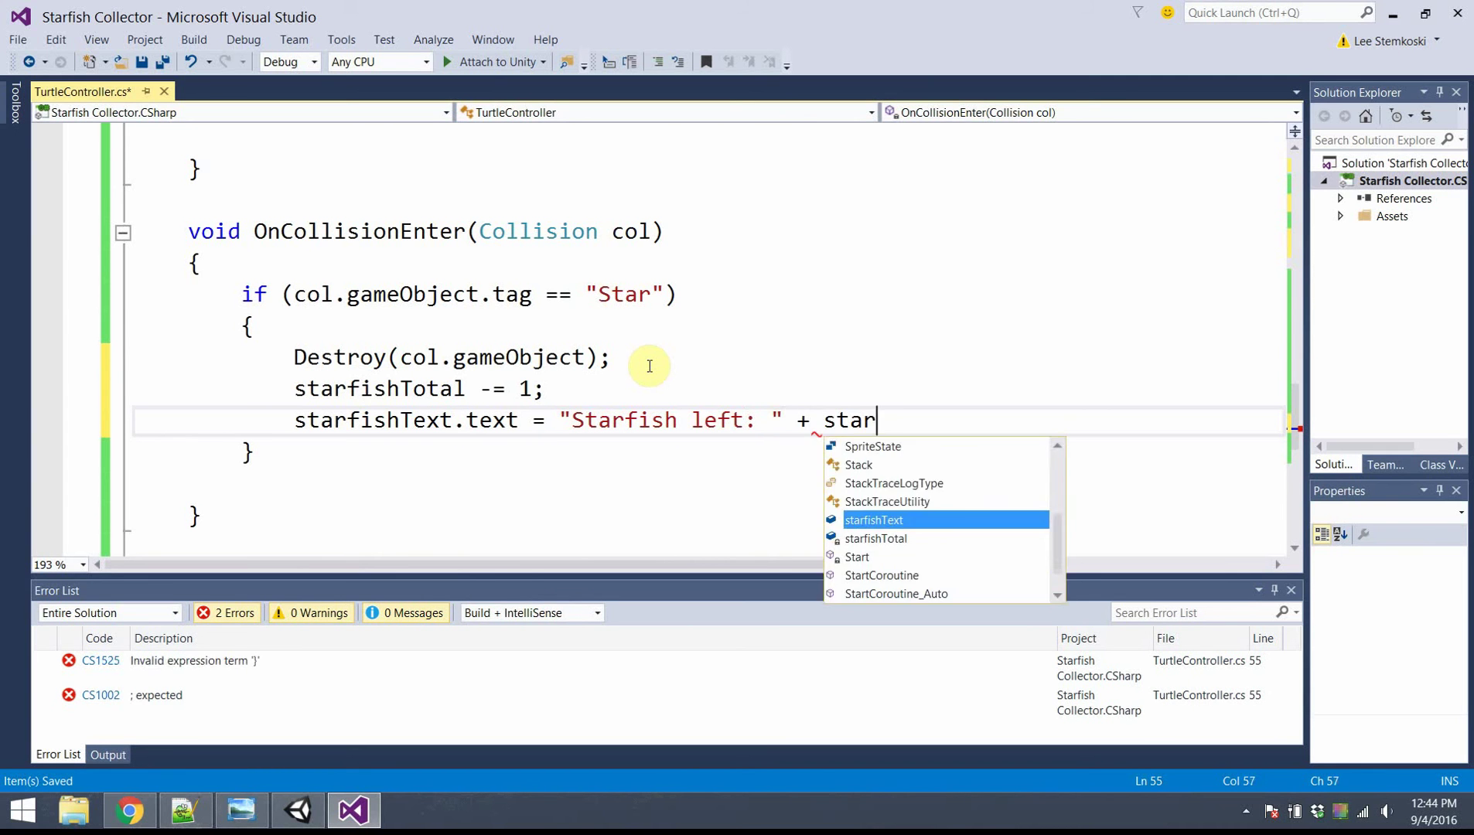
{"action": "type", "text": "fishTotal;"}
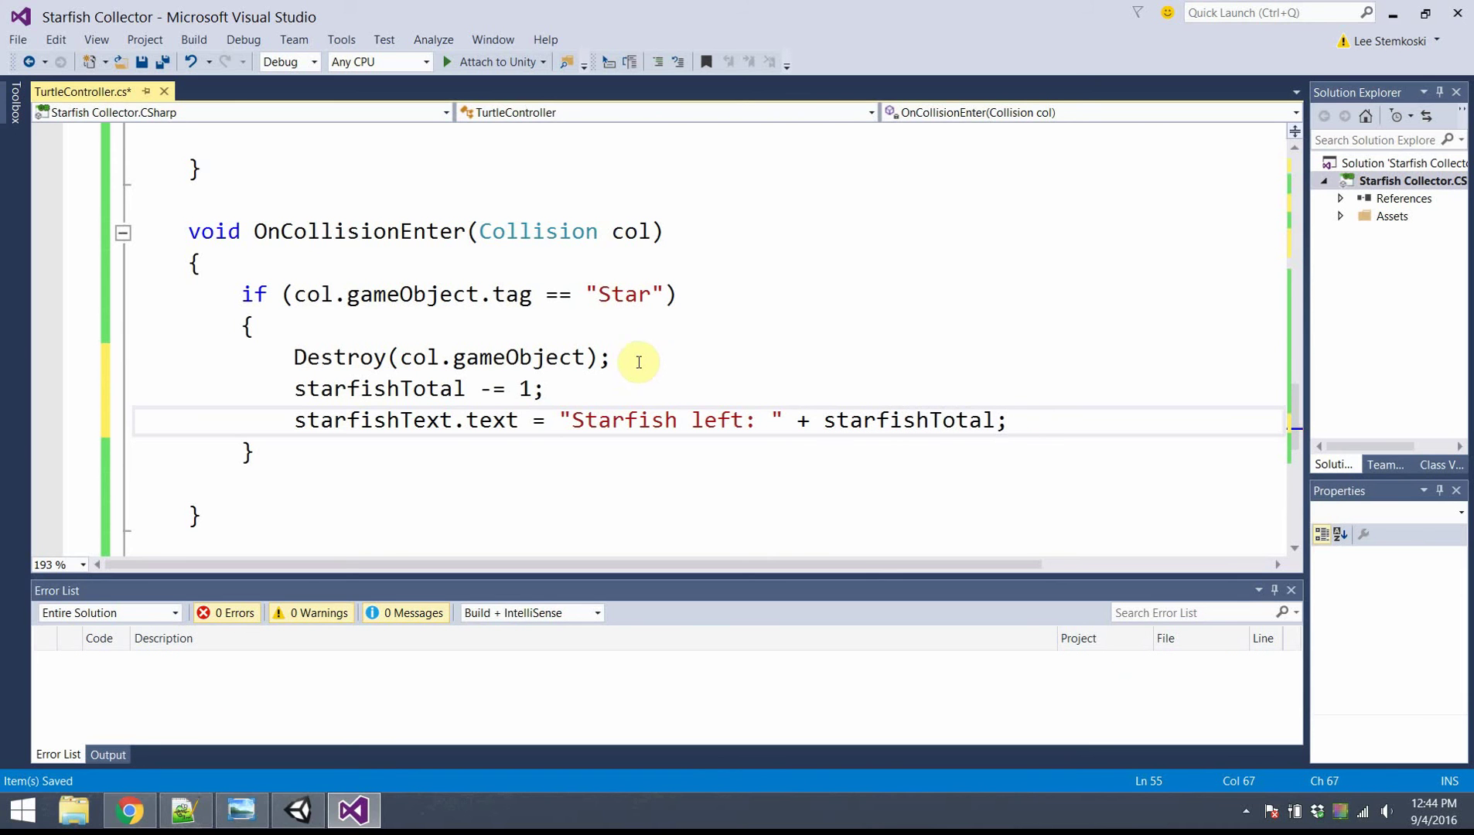
Step: Review the two new statements and save TurtleController.cs
{"action": "left_click", "coordinate": [511, 326]}
{"action": "left_click", "coordinate": [681, 294]}
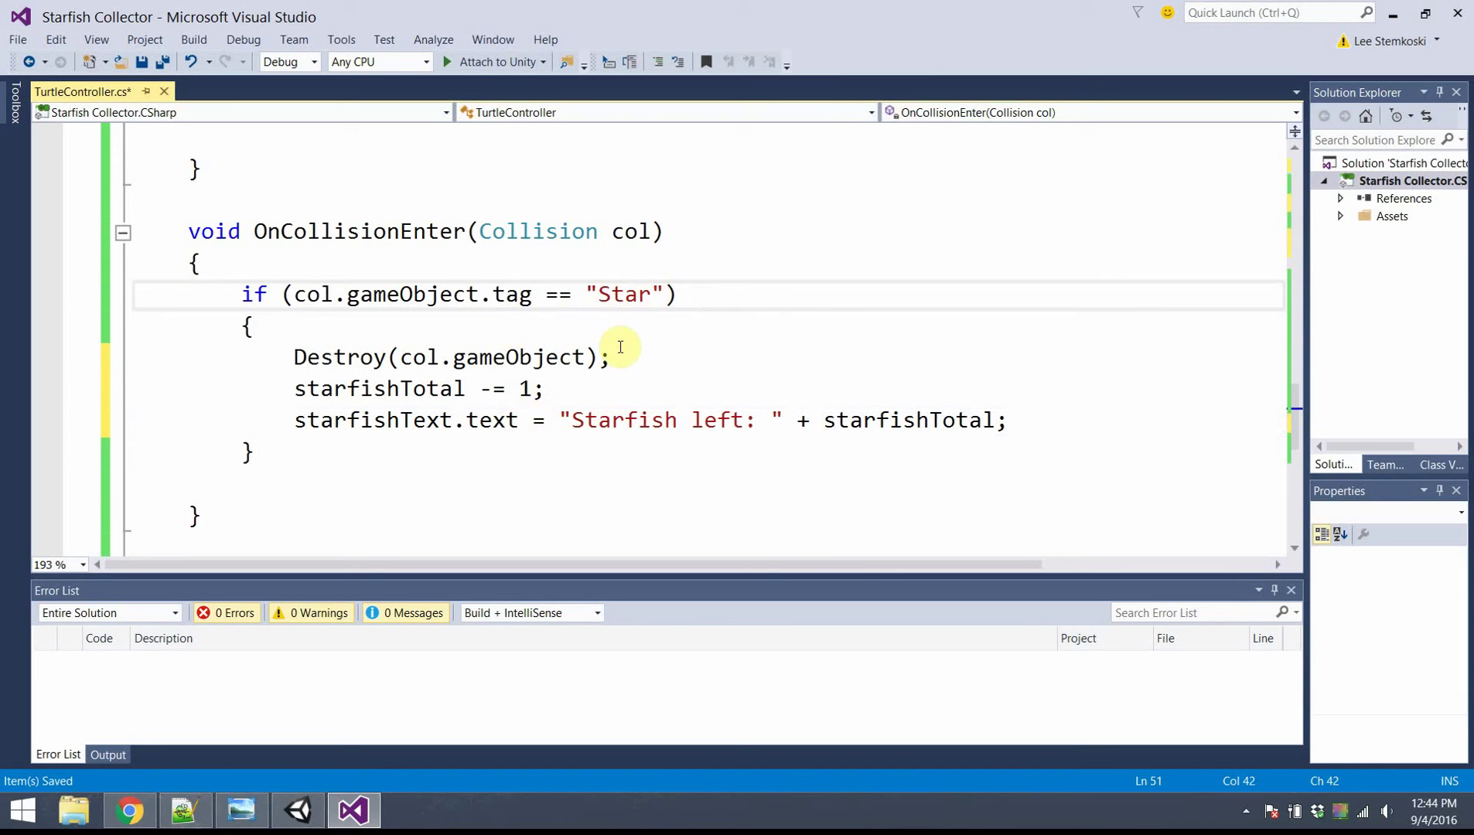
{"action": "left_click_drag", "start_coordinate": [545, 389], "coordinate": [1017, 418]}
{"action": "left_click", "coordinate": [1020, 410]}
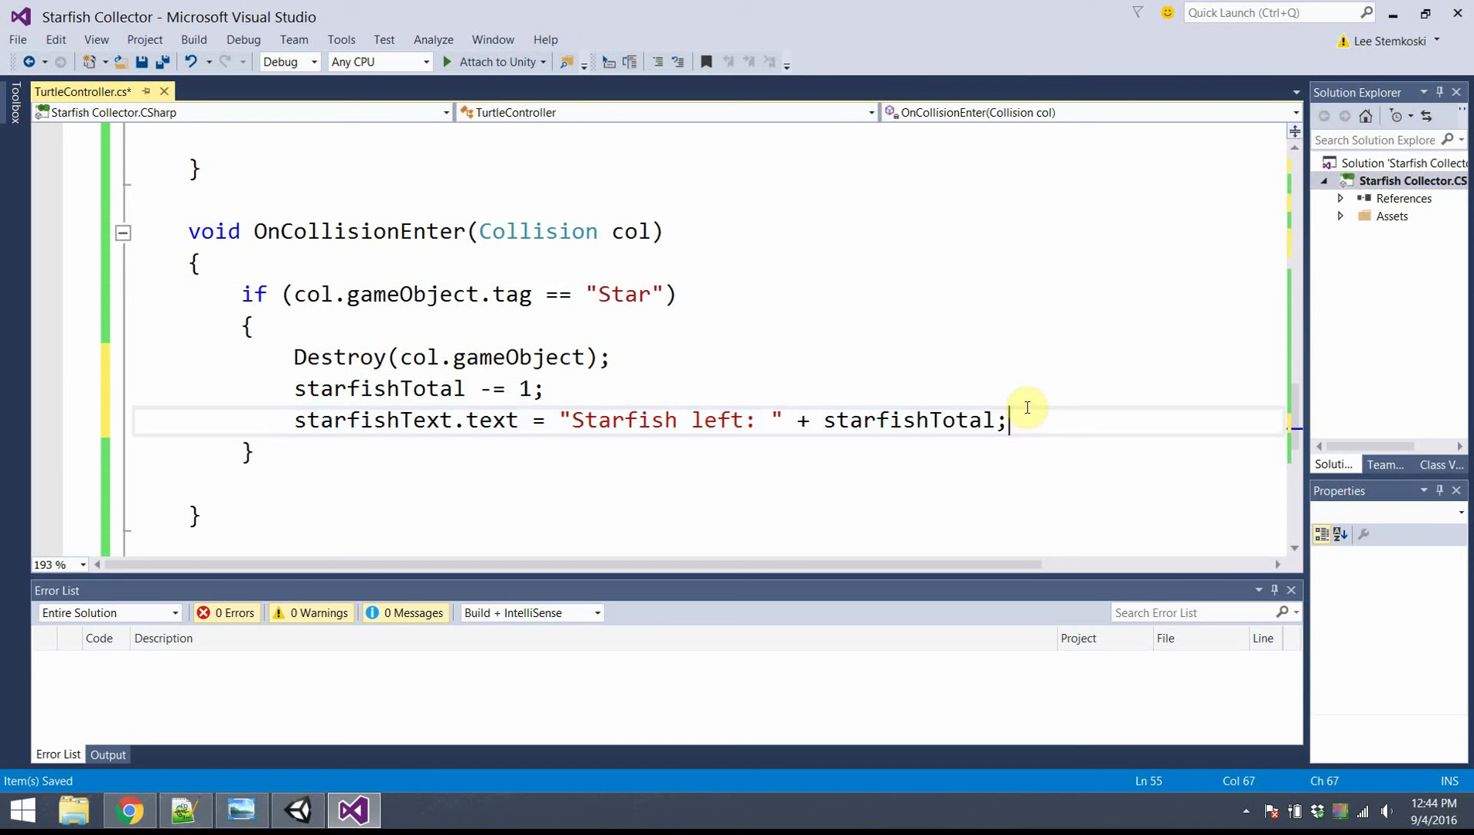
{"action": "left_click", "coordinate": [150, 64]}
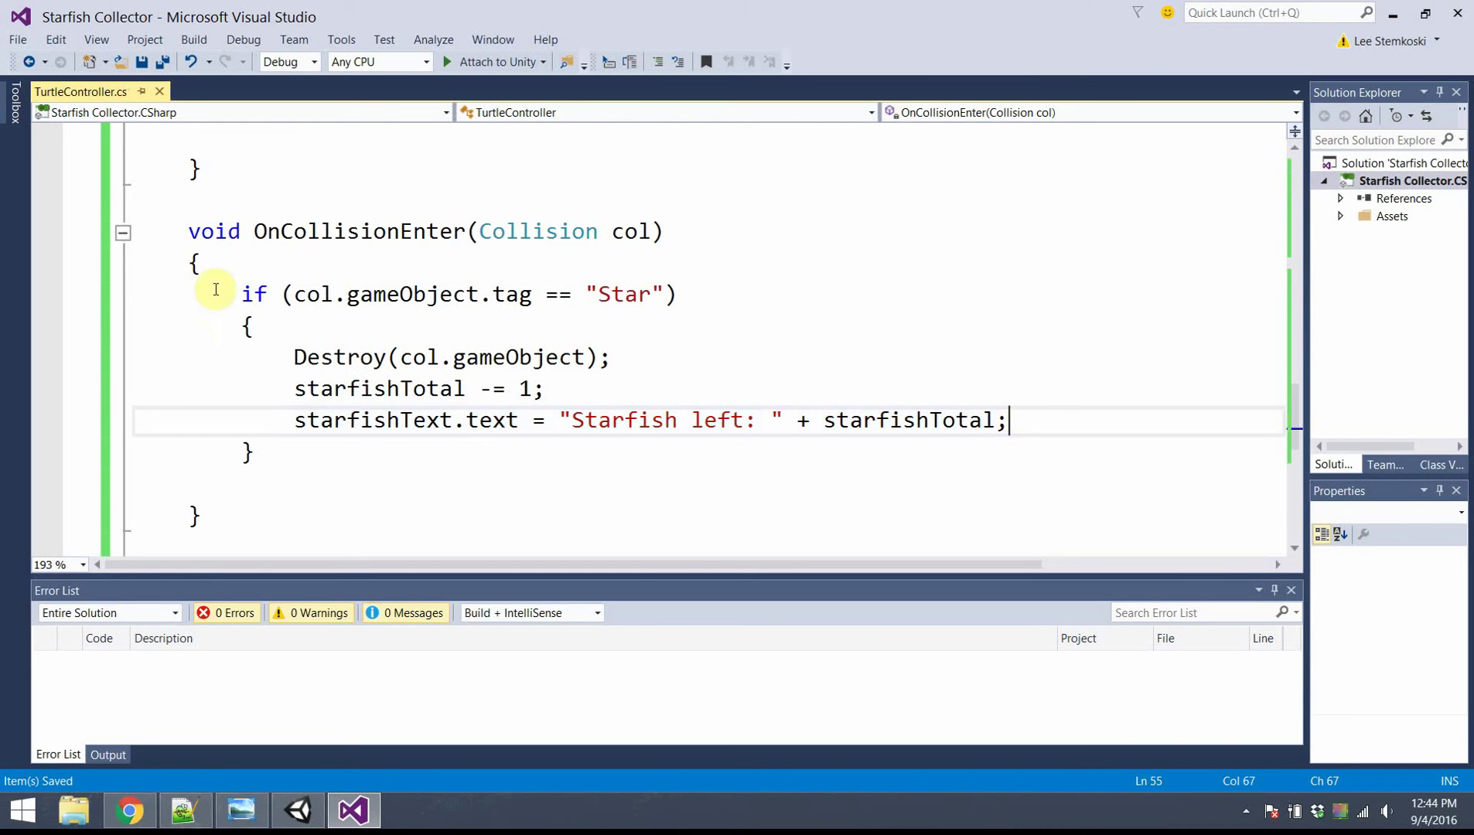
Step: Back in Unity, select Turtle to see its unassigned Starfish Text field
{"action": "left_click", "coordinate": [299, 804]}
{"action": "left_click", "coordinate": [531, 425]}
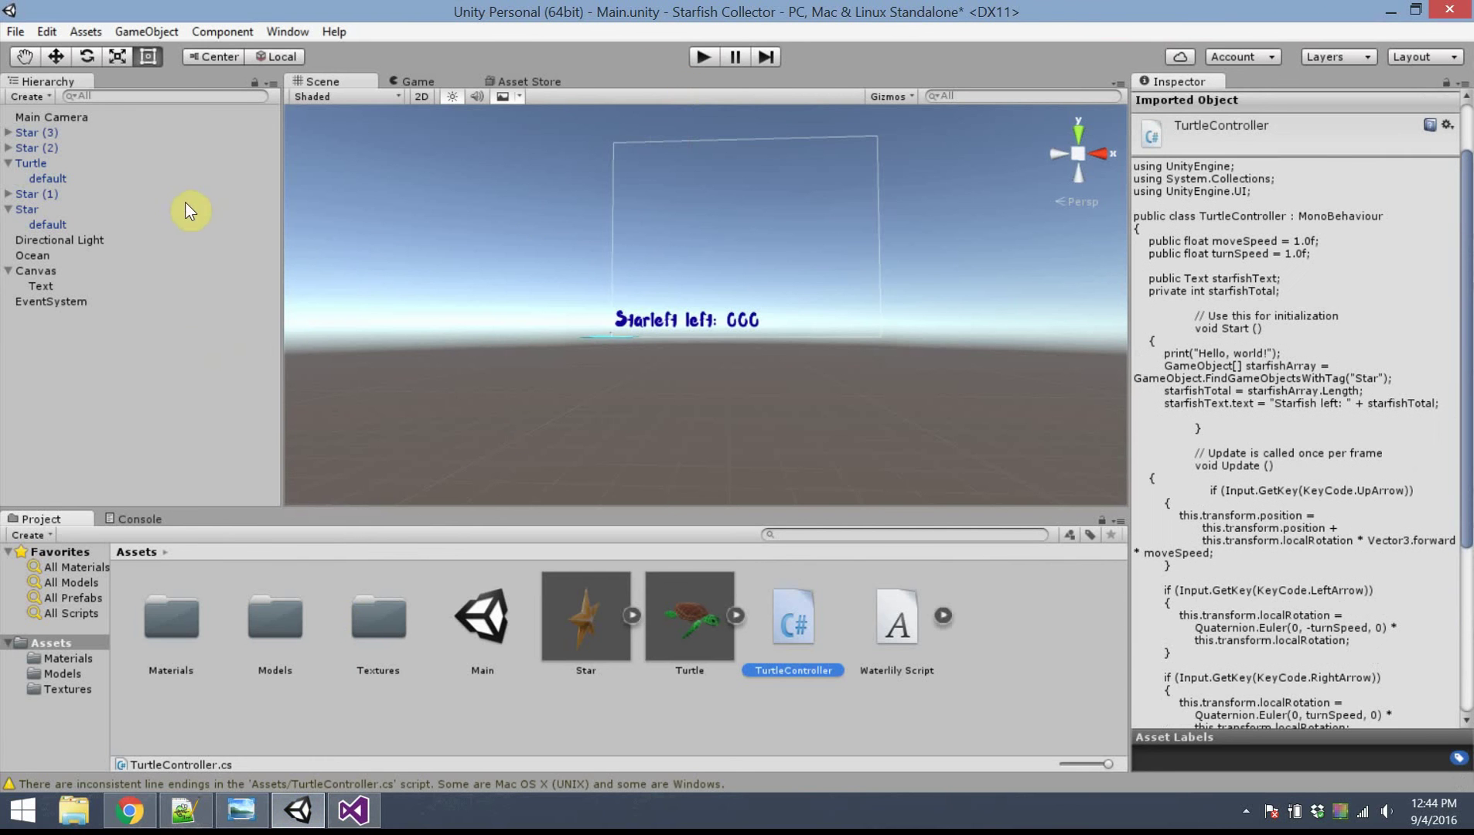
{"action": "left_click", "coordinate": [30, 164]}
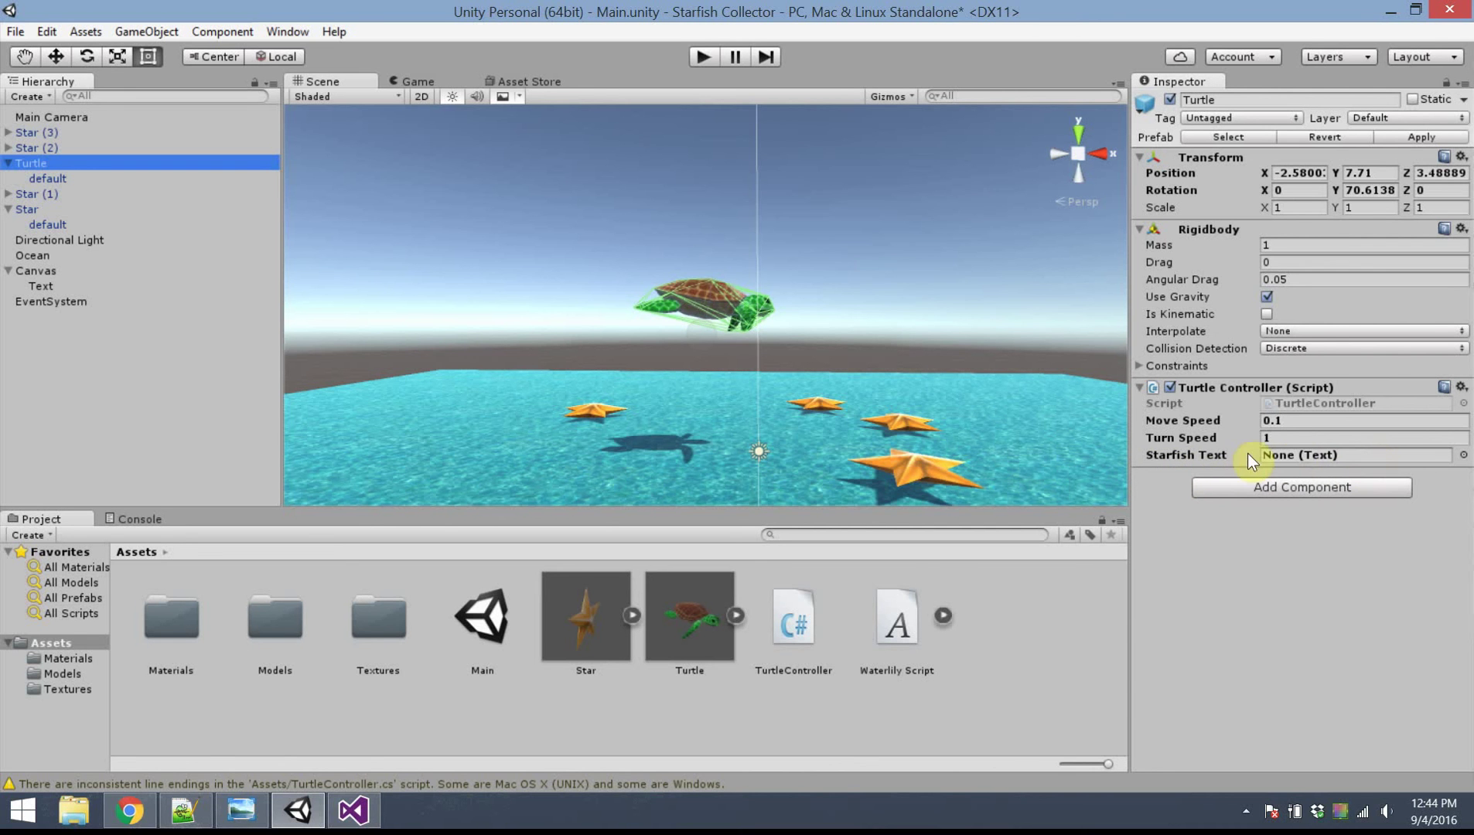
Step: Reopen TurtleController, review the starfishText declaration's Text type, then minimize Visual Studio
{"action": "double_click", "coordinate": [794, 618]}
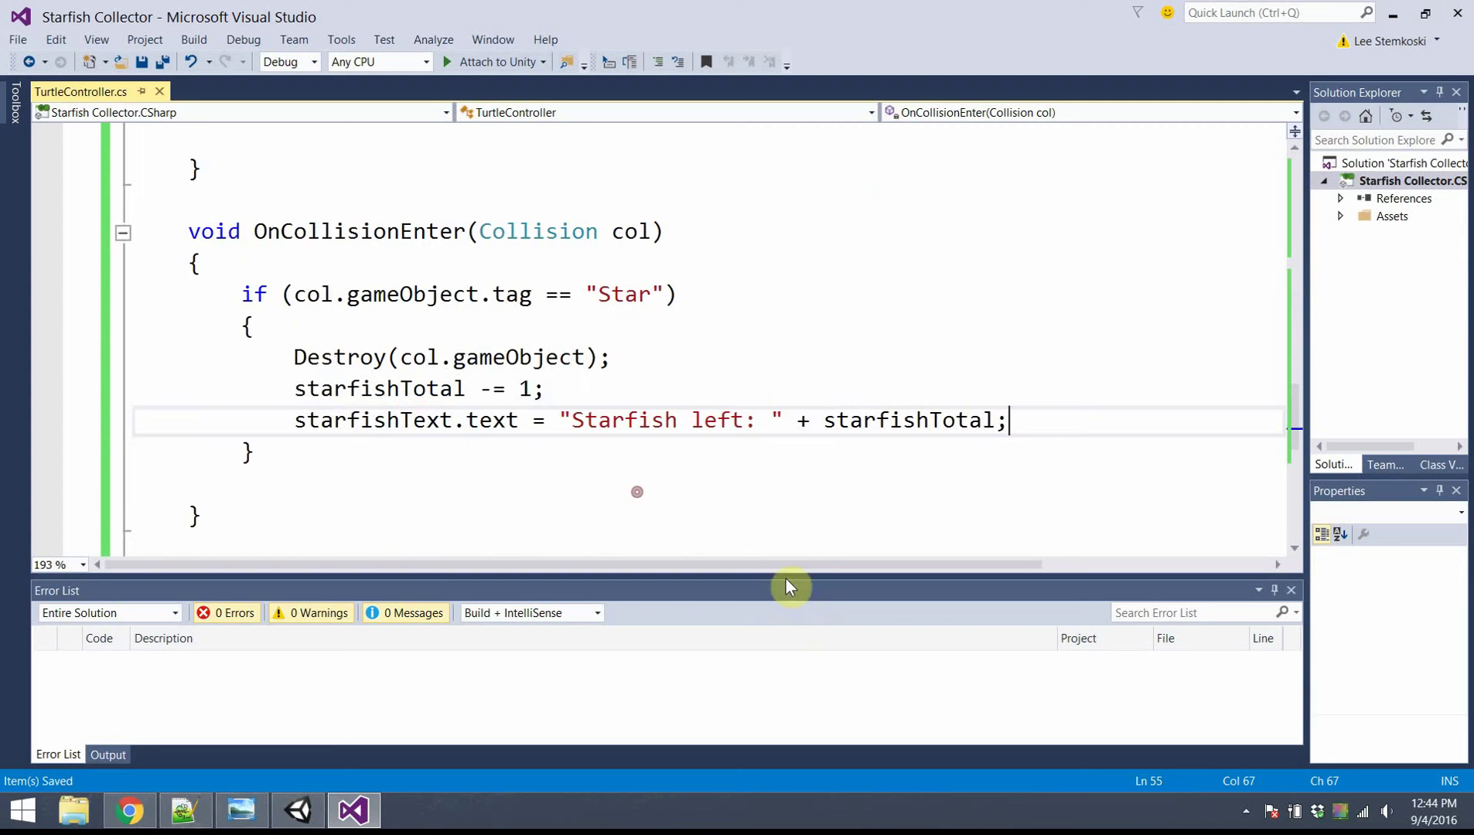
{"action": "scroll", "coordinate": [650, 350], "scroll_direction": "up", "scroll_amount": 15}
{"action": "scroll", "coordinate": [649, 351], "scroll_direction": "up", "scroll_amount": 1}
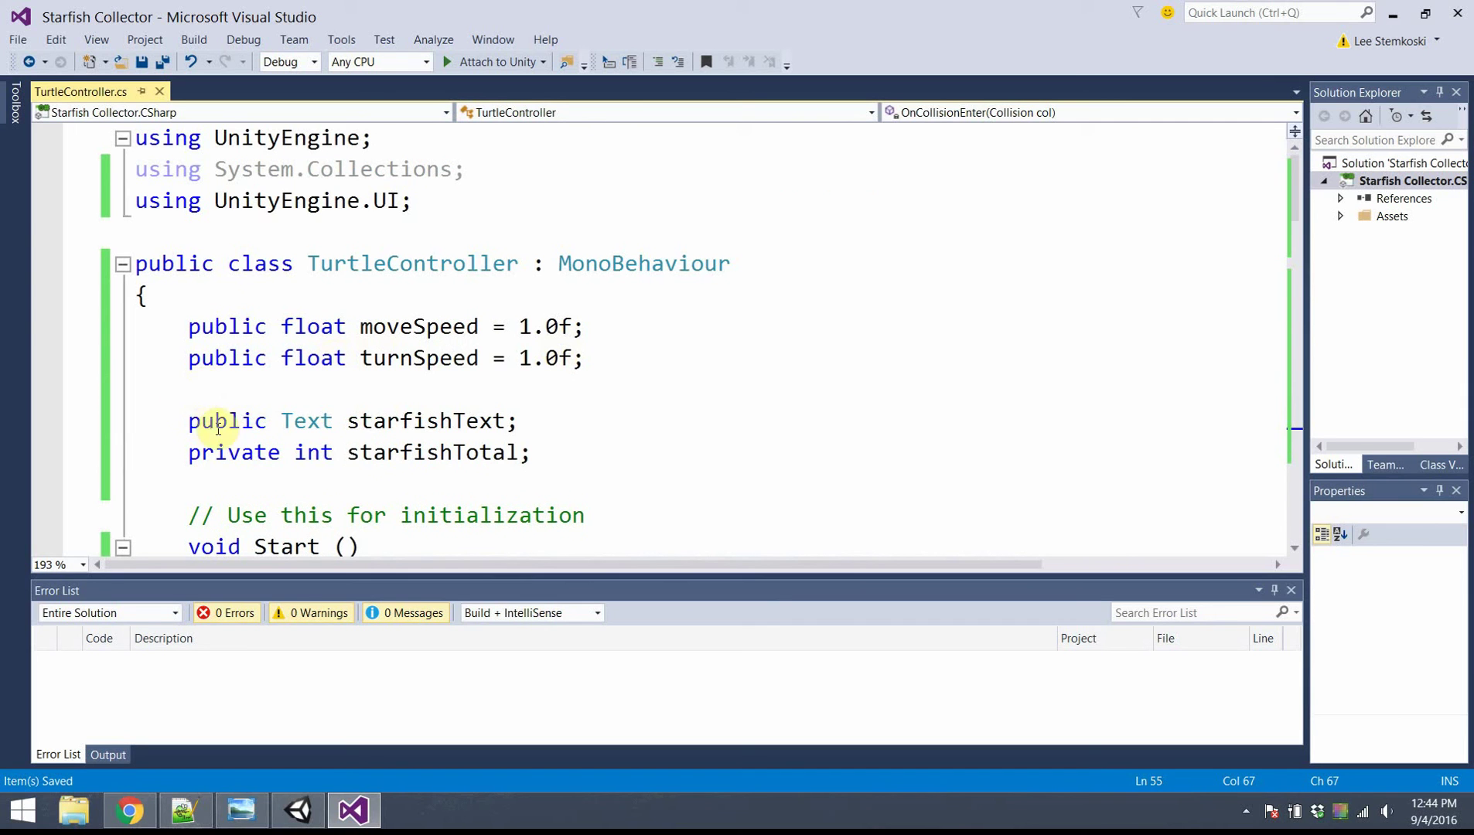
{"action": "left_click_drag", "start_coordinate": [188, 421], "coordinate": [565, 424]}
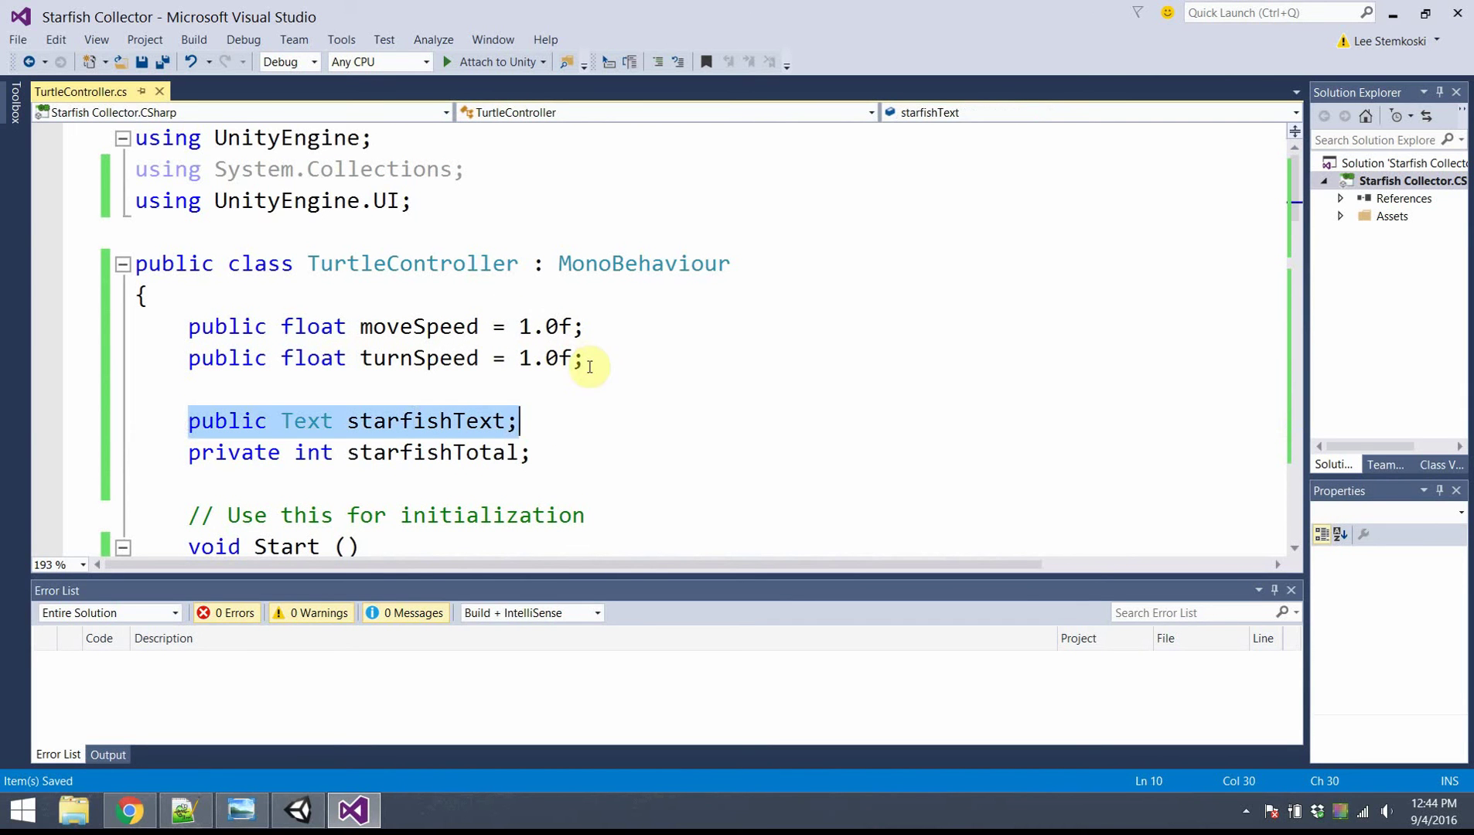
{"action": "left_click", "coordinate": [532, 430]}
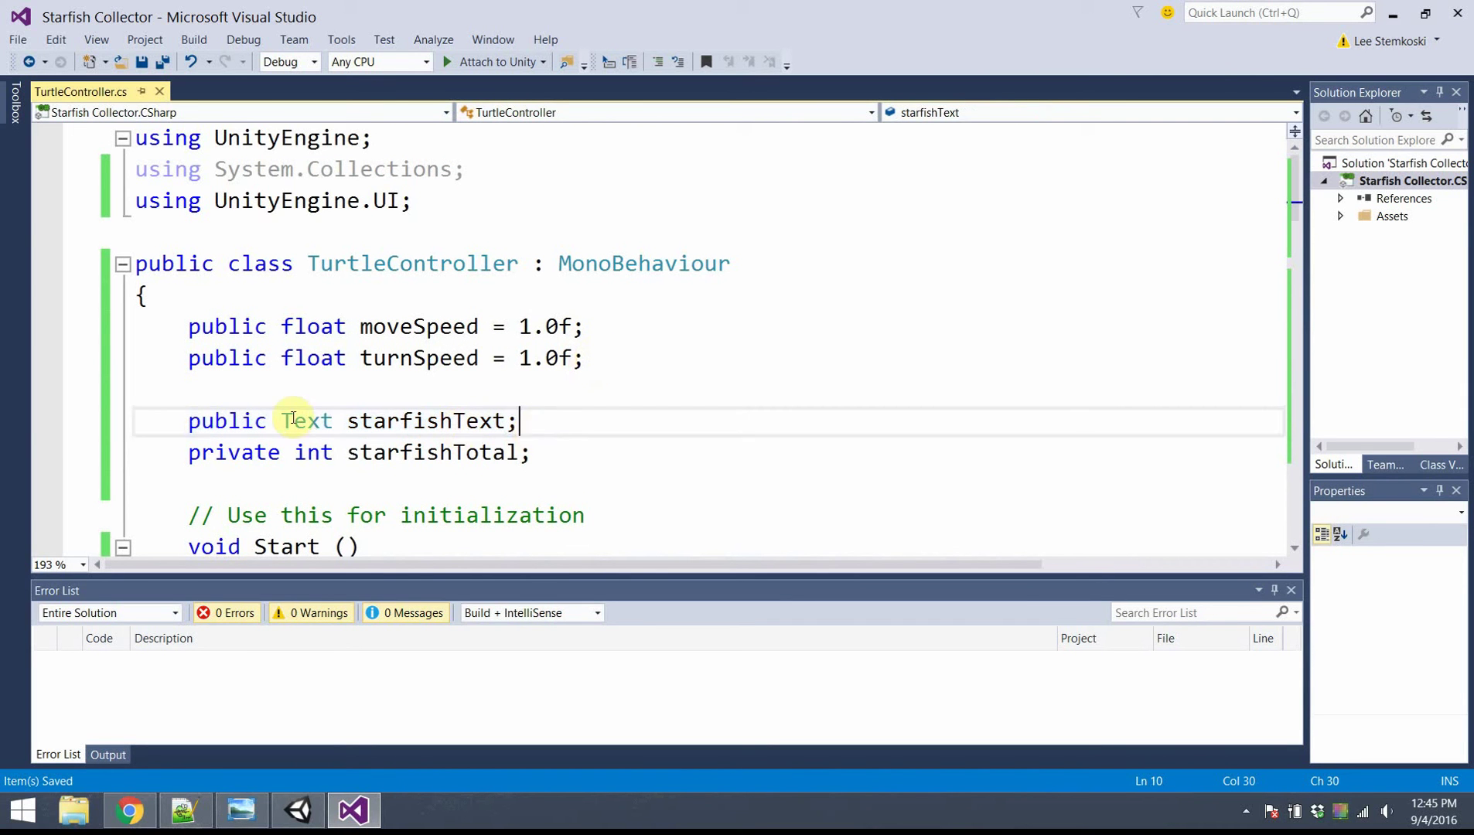
{"action": "left_click_drag", "start_coordinate": [284, 423], "coordinate": [332, 426]}
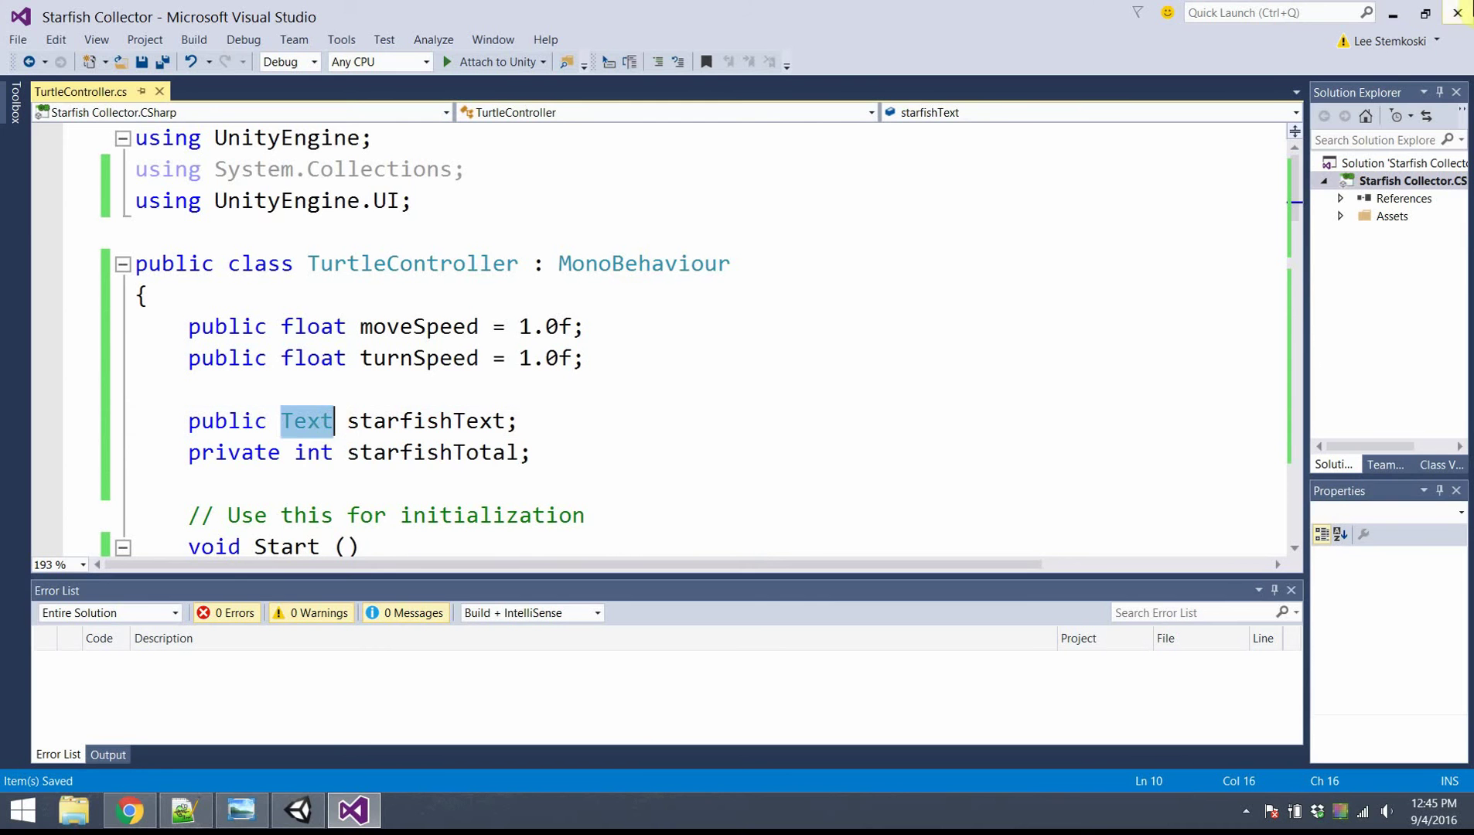
{"action": "left_click", "coordinate": [1391, 14]}
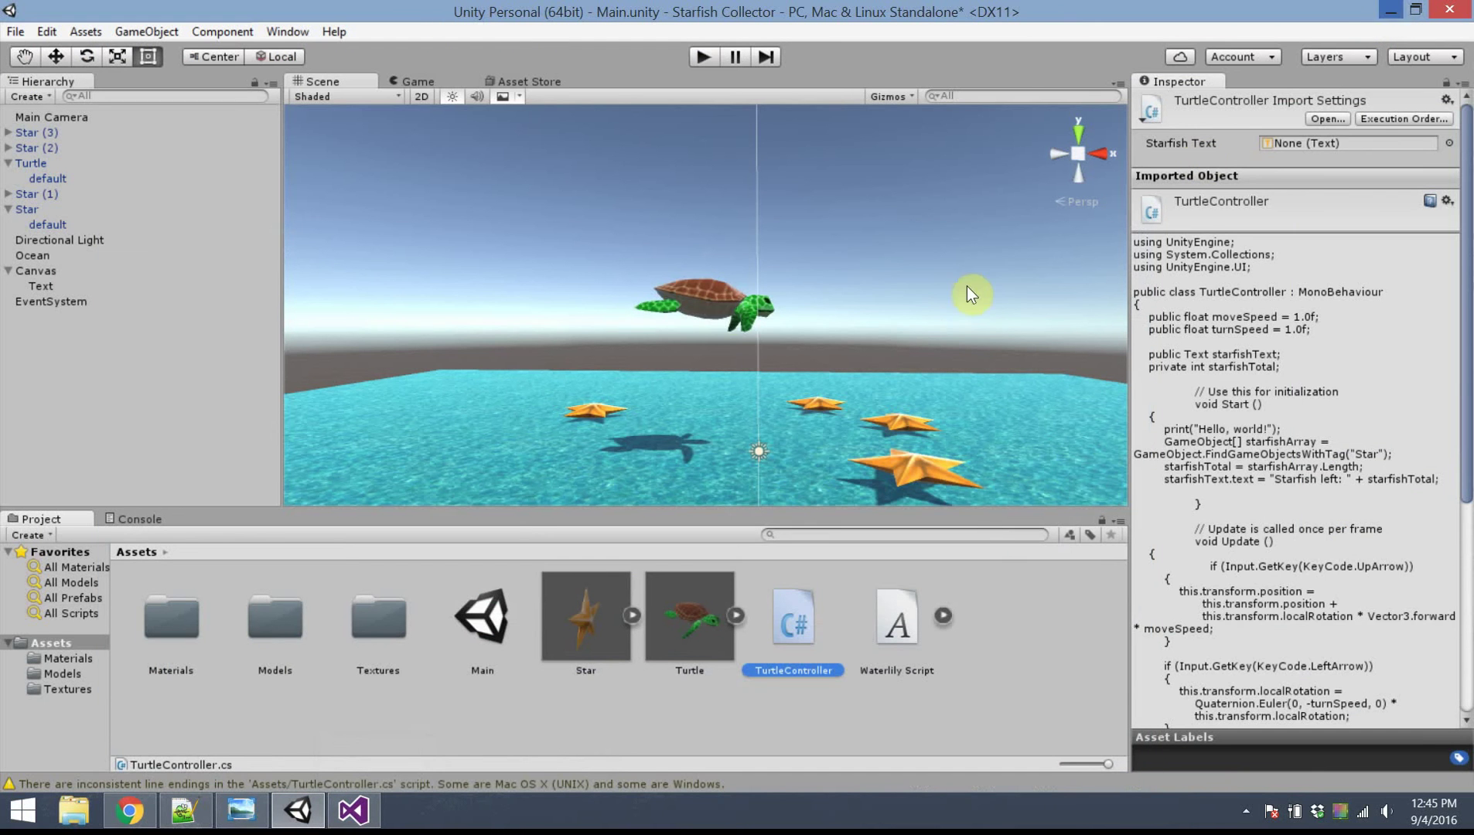
Step: Rename the Text object under Canvas to ScoreText
{"action": "left_click", "coordinate": [727, 307]}
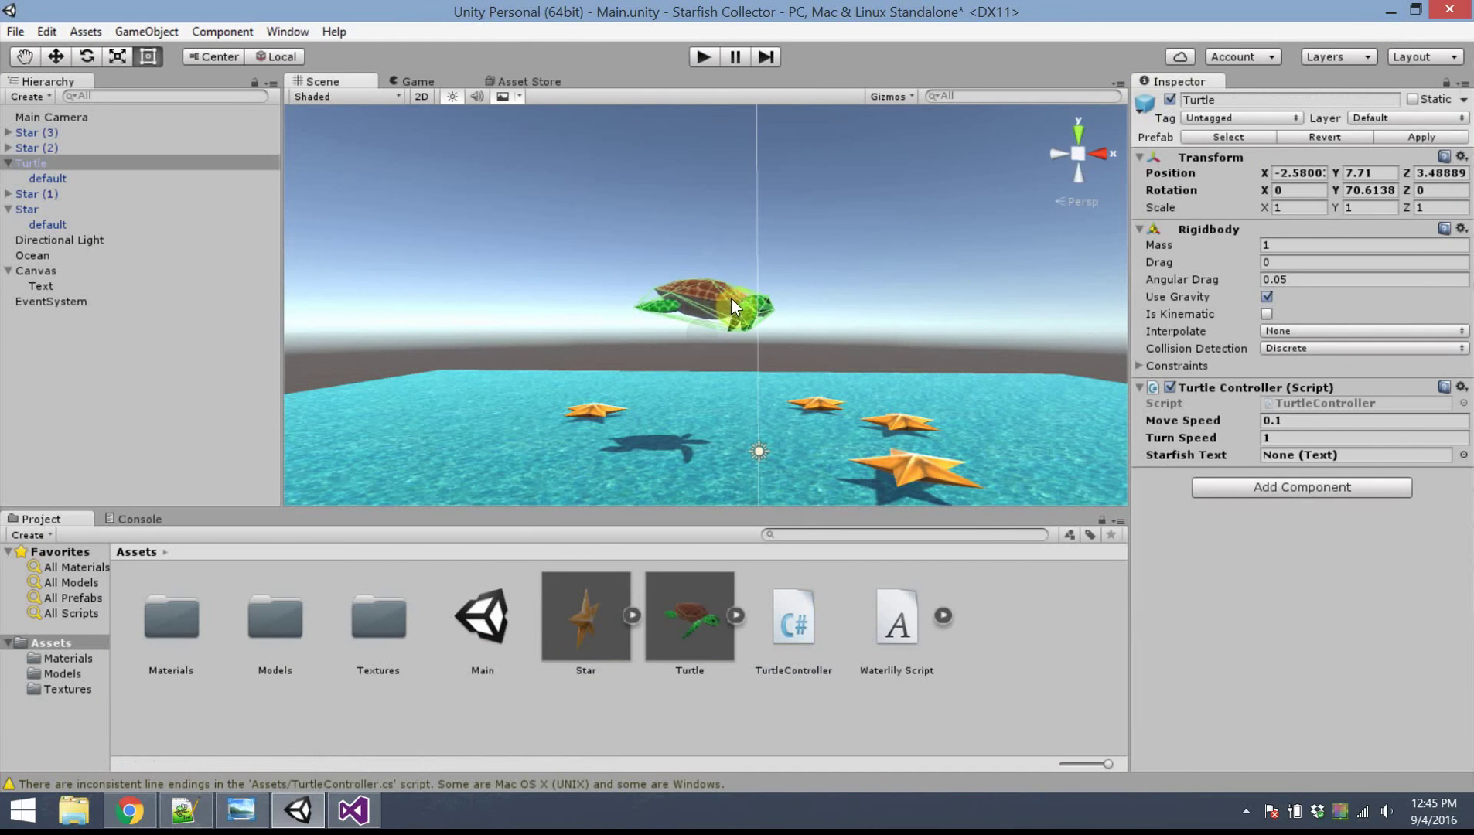
{"action": "left_click", "coordinate": [36, 285]}
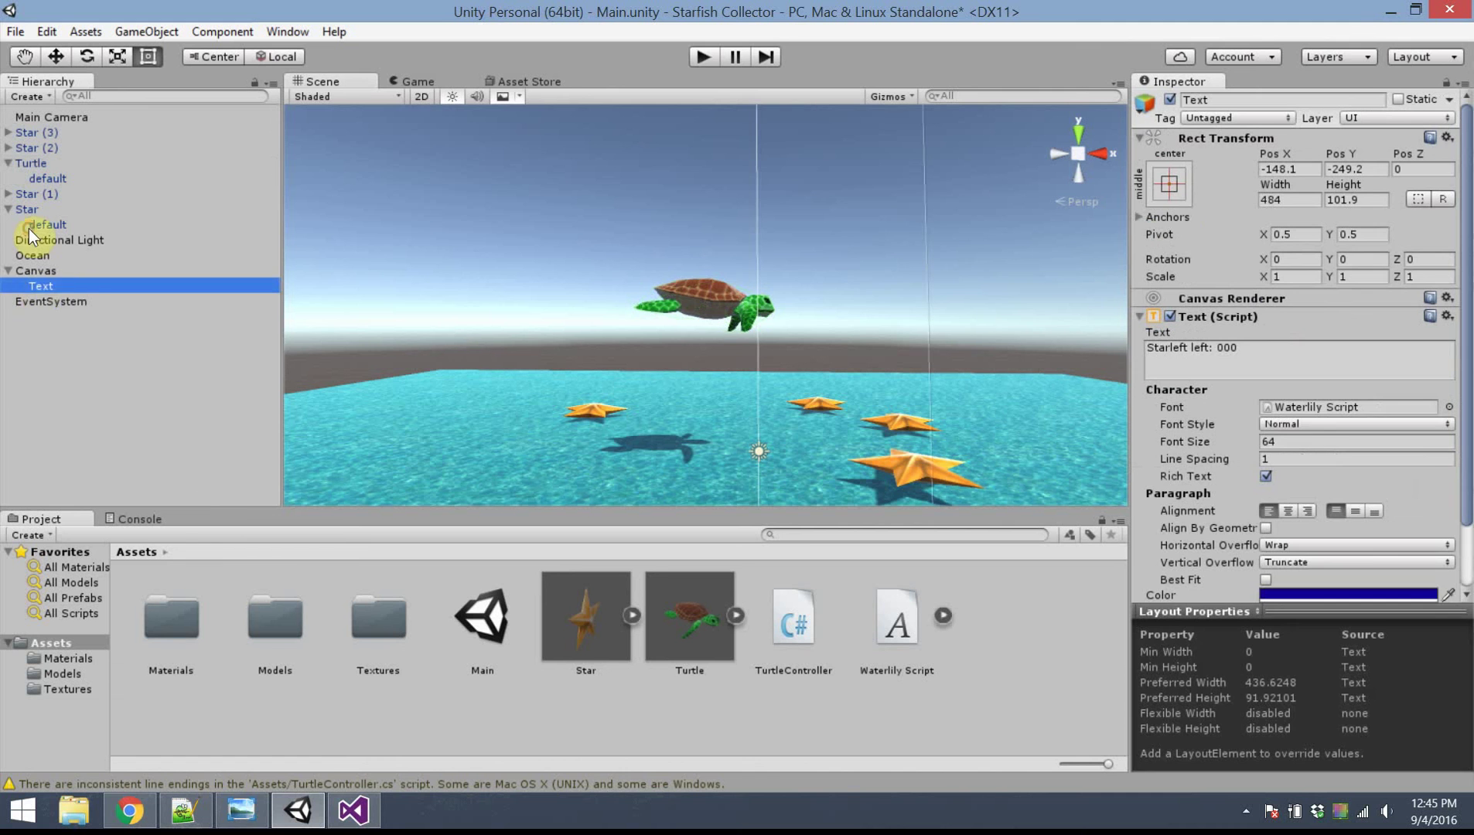
{"action": "left_click", "coordinate": [1247, 99]}
{"action": "type", "text": "Sc"}
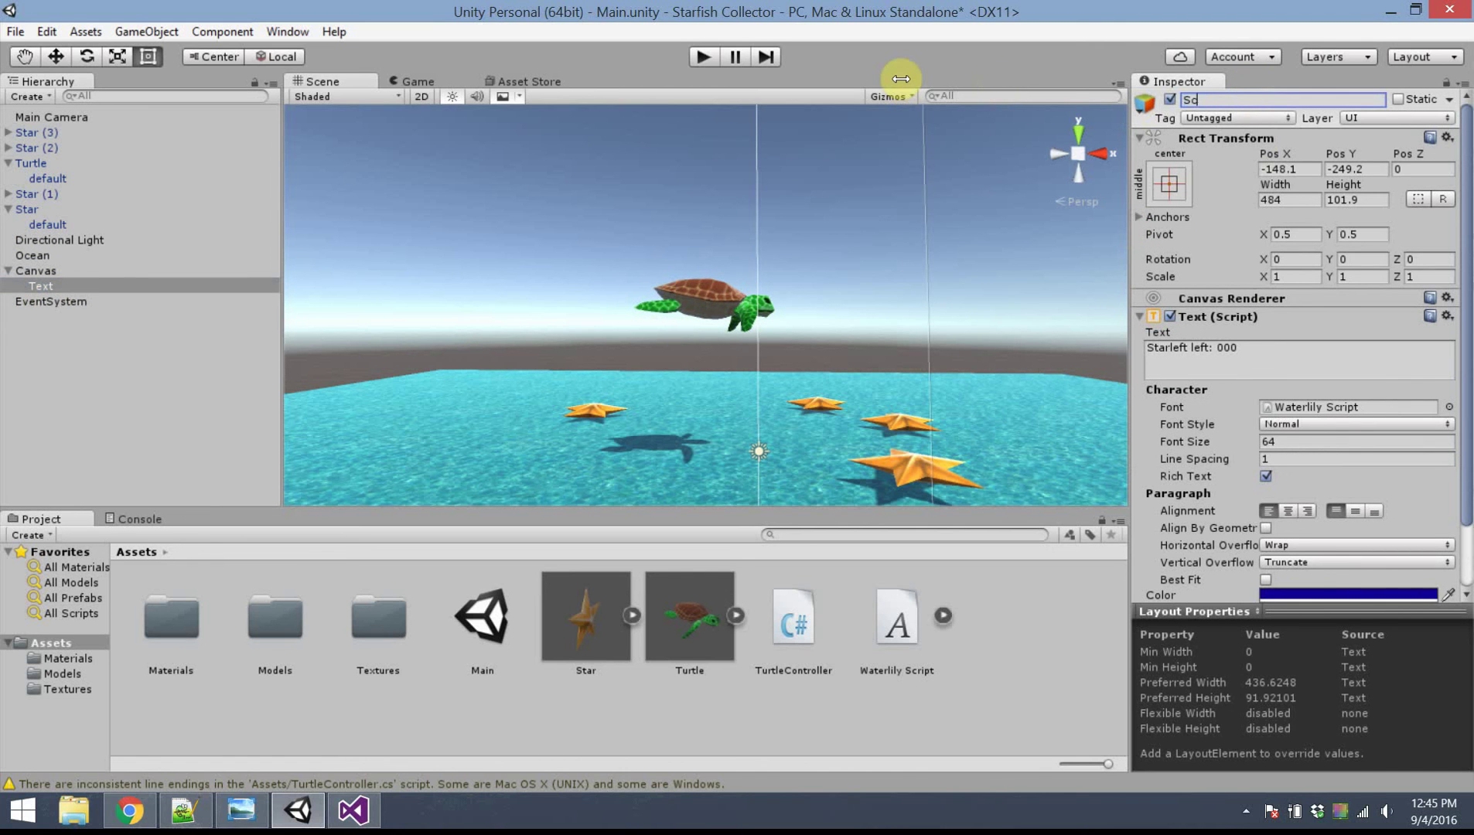
{"action": "type", "text": "oreText"}
{"action": "key", "text": "Return"}
{"action": "left_click", "coordinate": [85, 271]}
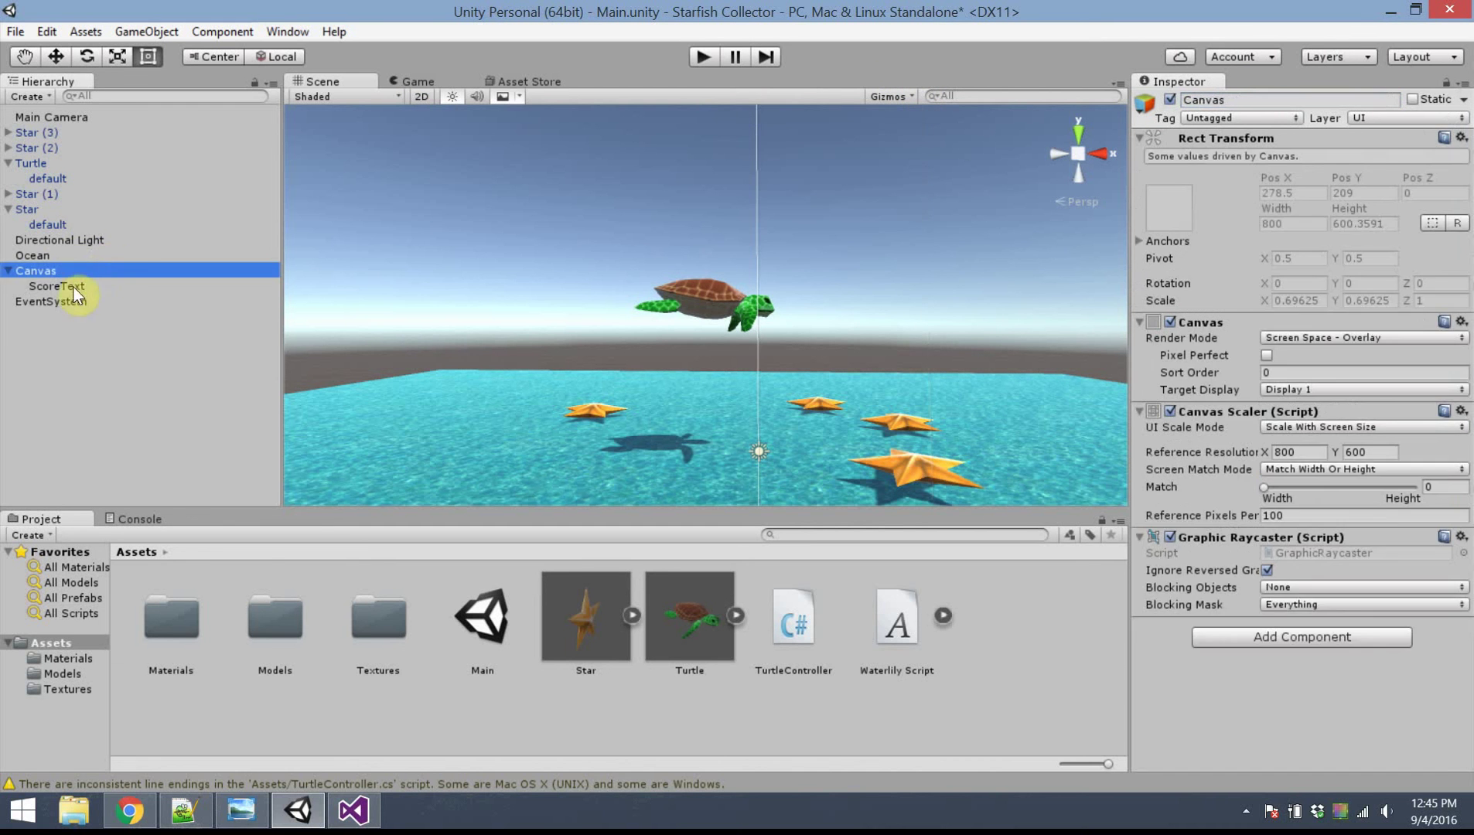
{"action": "left_click", "coordinate": [72, 285]}
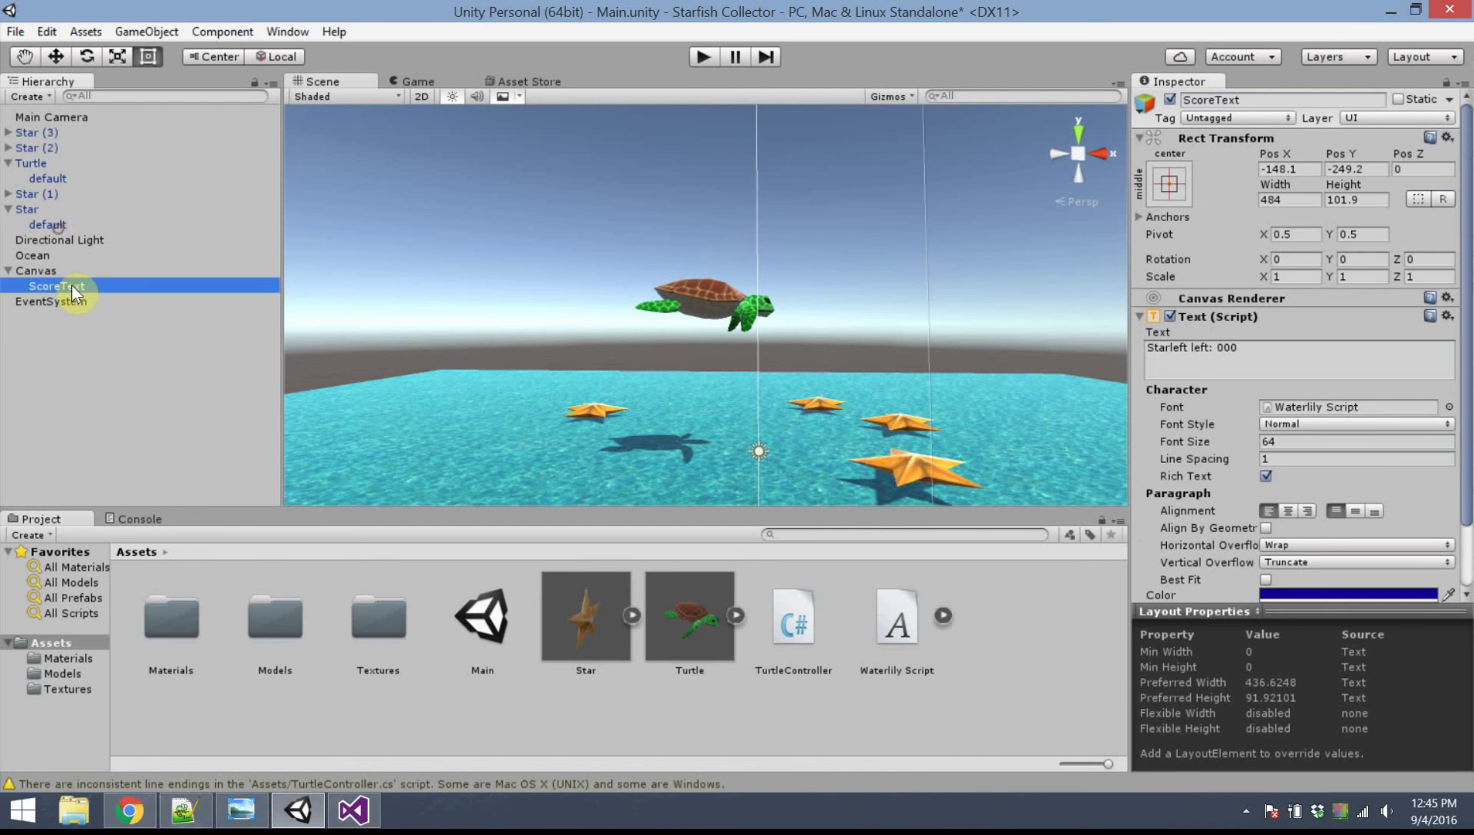
Step: Assign ScoreText to the Turtle Controller's Starfish Text field
{"action": "left_click", "coordinate": [561, 240]}
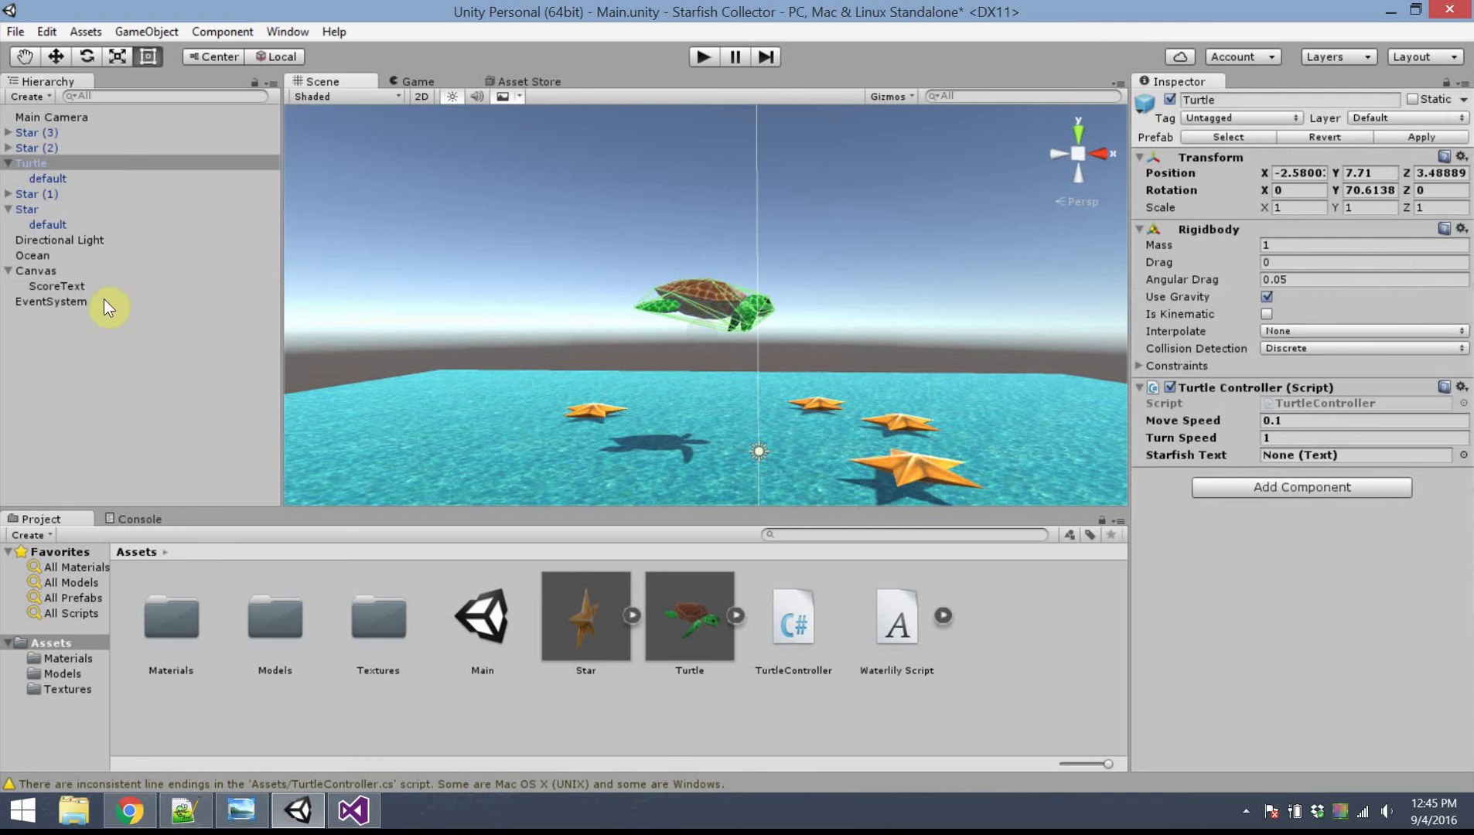
{"action": "left_click_drag", "start_coordinate": [57, 285], "coordinate": [1285, 460]}
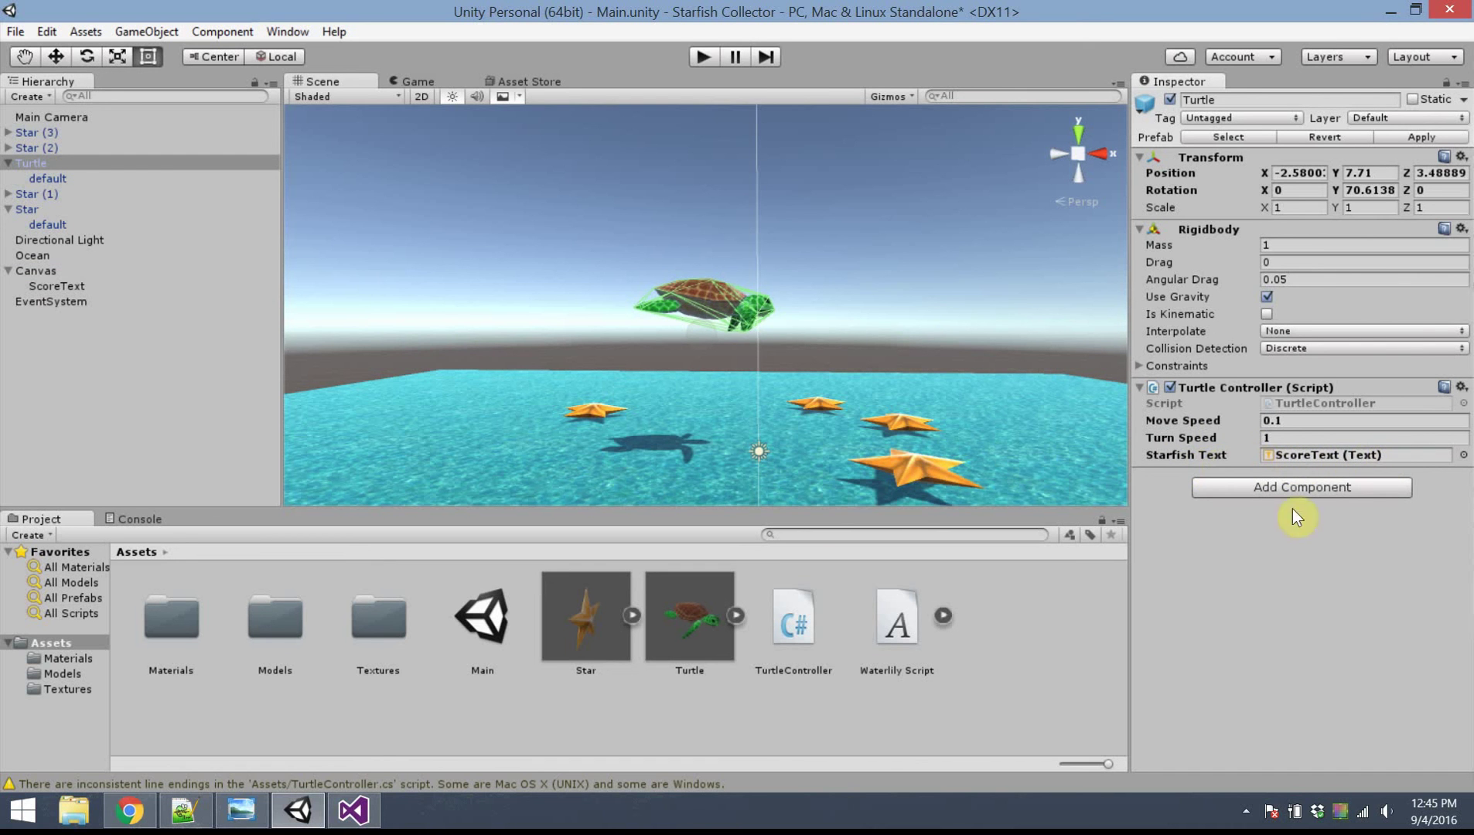
{"action": "left_click", "coordinate": [62, 290]}
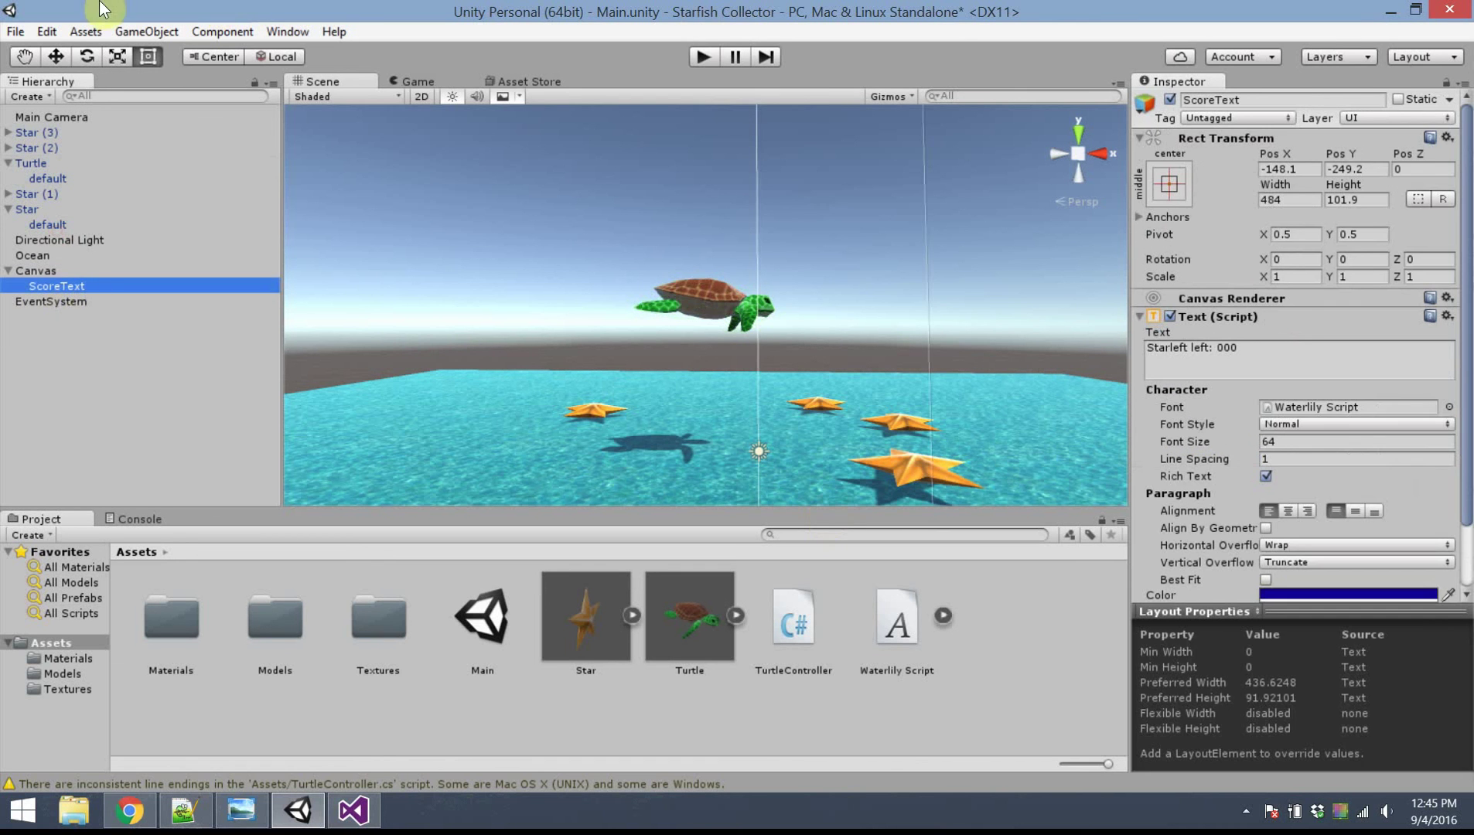
{"action": "left_click", "coordinate": [15, 31]}
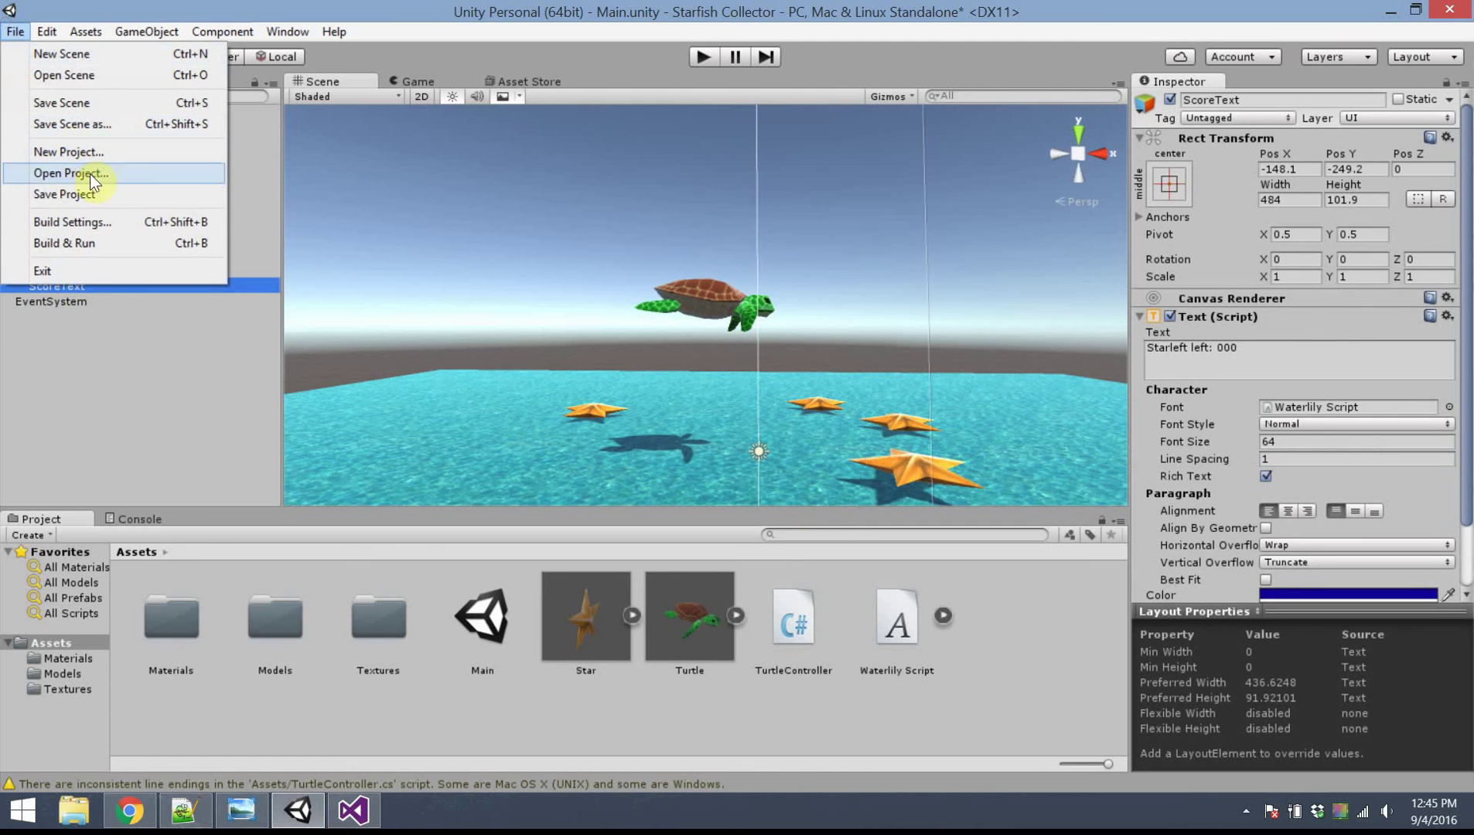
{"action": "left_click", "coordinate": [821, 79]}
Step: Play and steer the turtle with arrow keys through all four starfish to 'Starfish left: 0'
{"action": "left_click", "coordinate": [705, 58]}
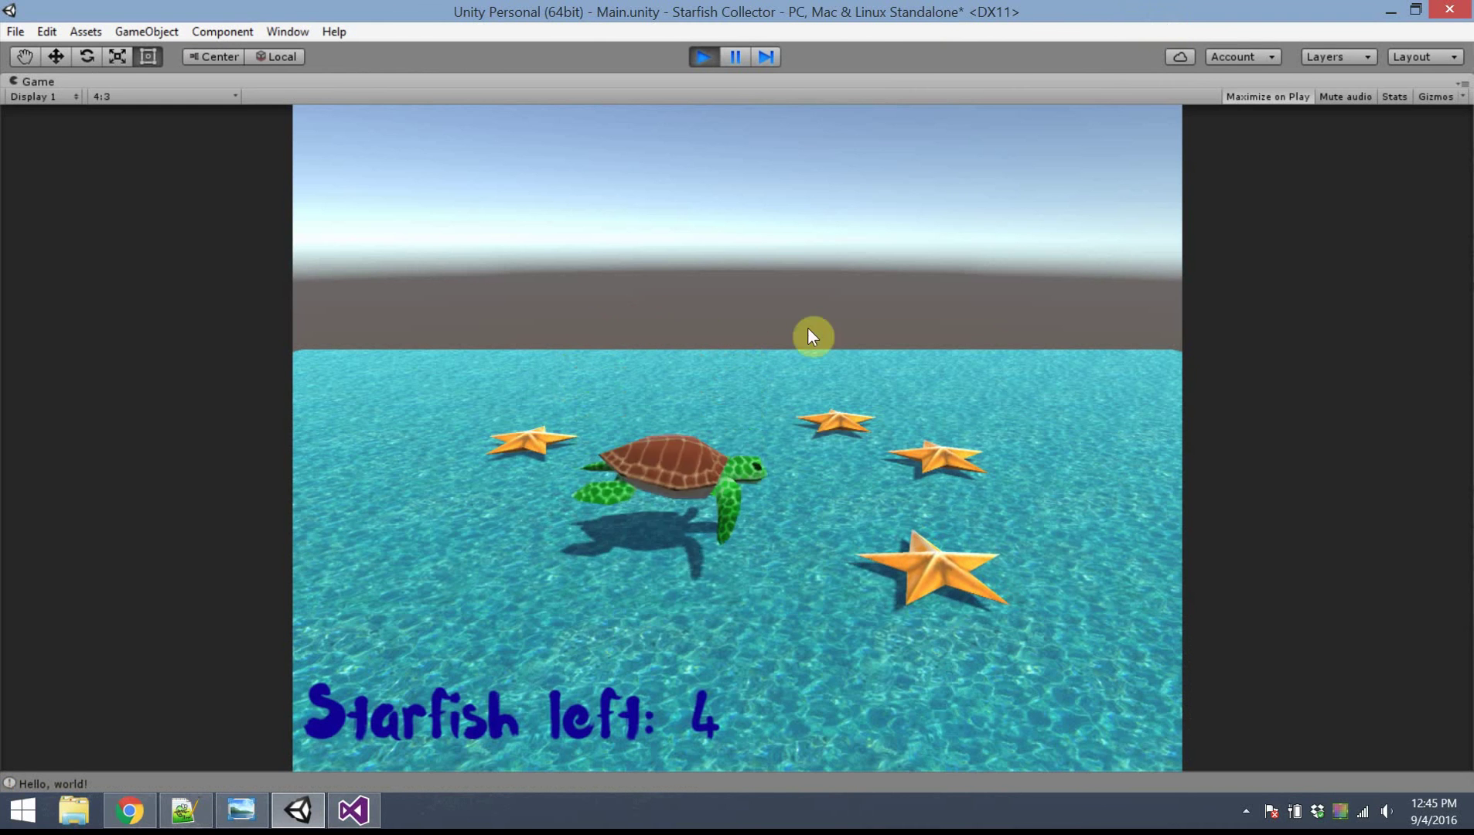
{"action": "left_click", "coordinate": [559, 624]}
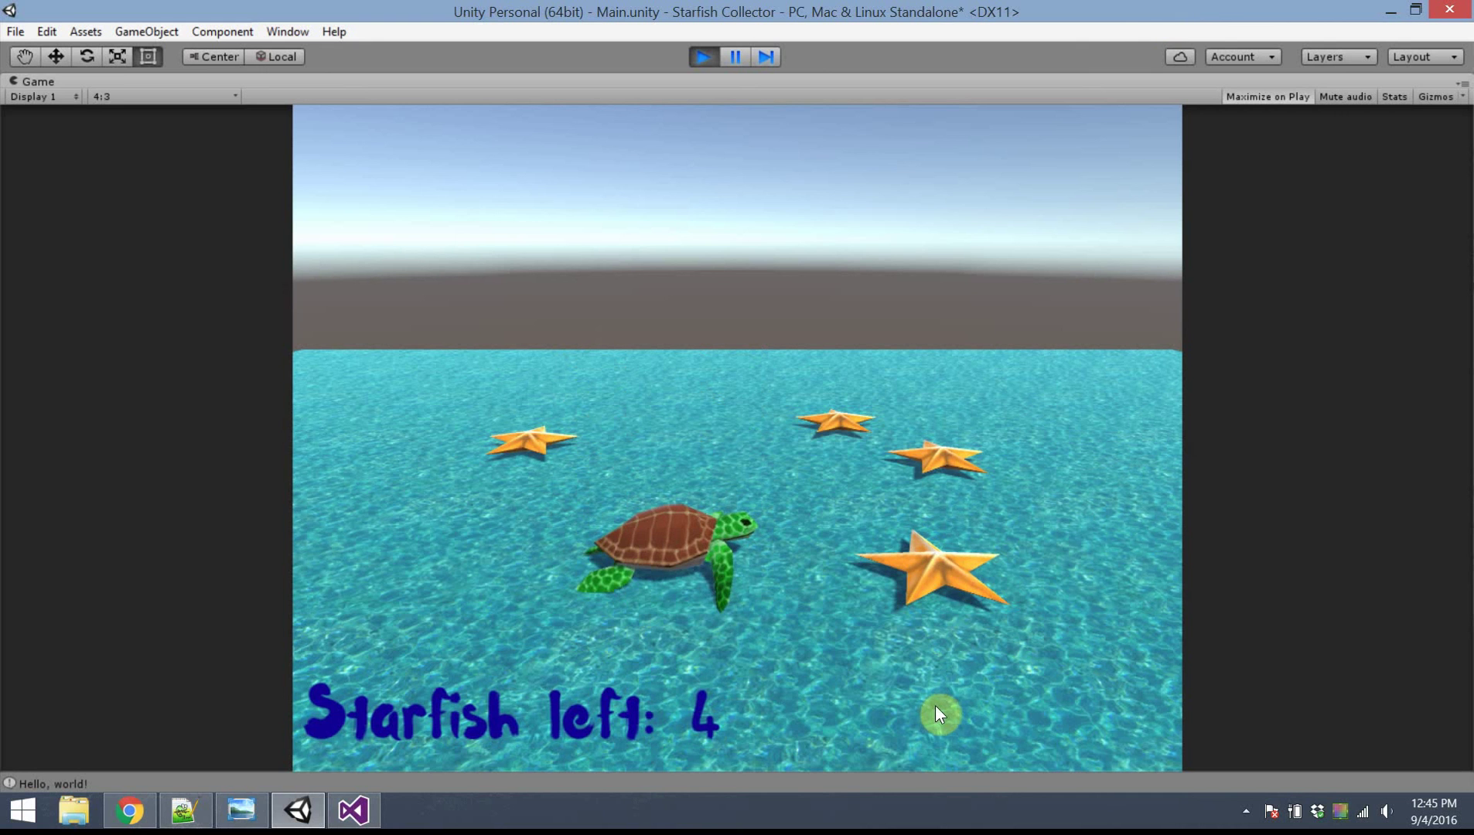
{"action": "key", "text": "Right"}
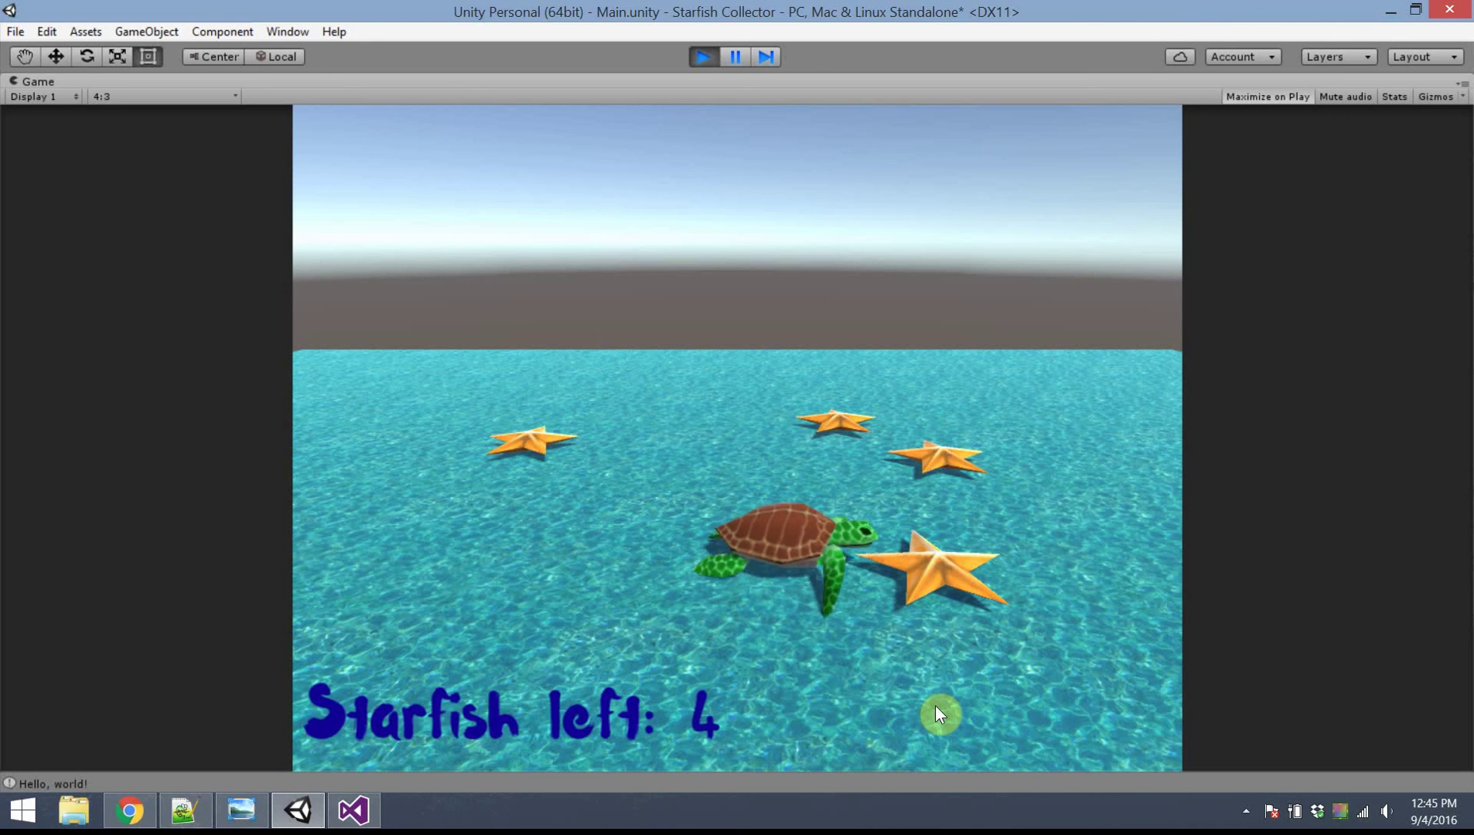
{"action": "key", "text": "Up"}
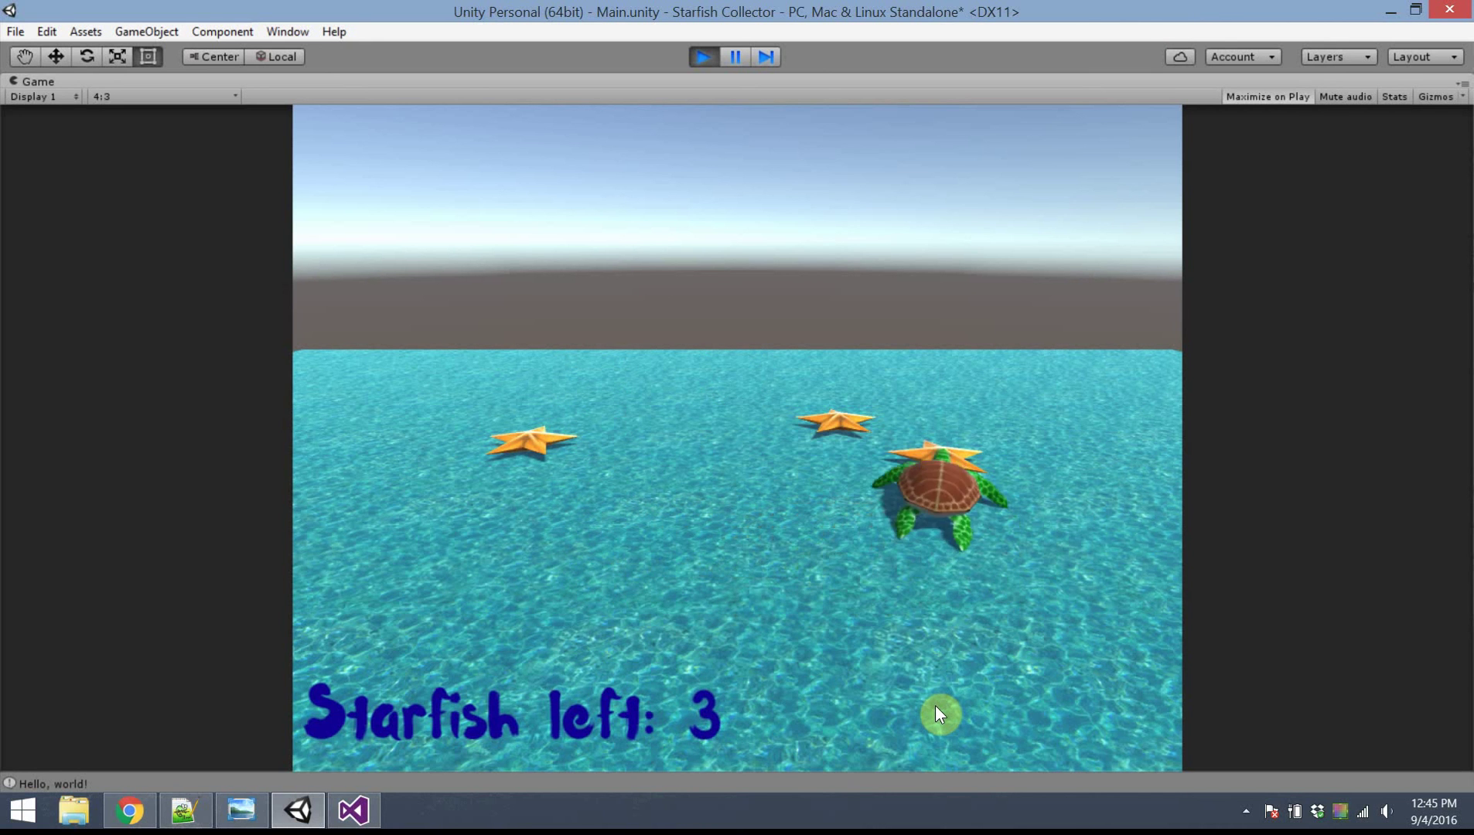
{"action": "key", "text": "Left"}
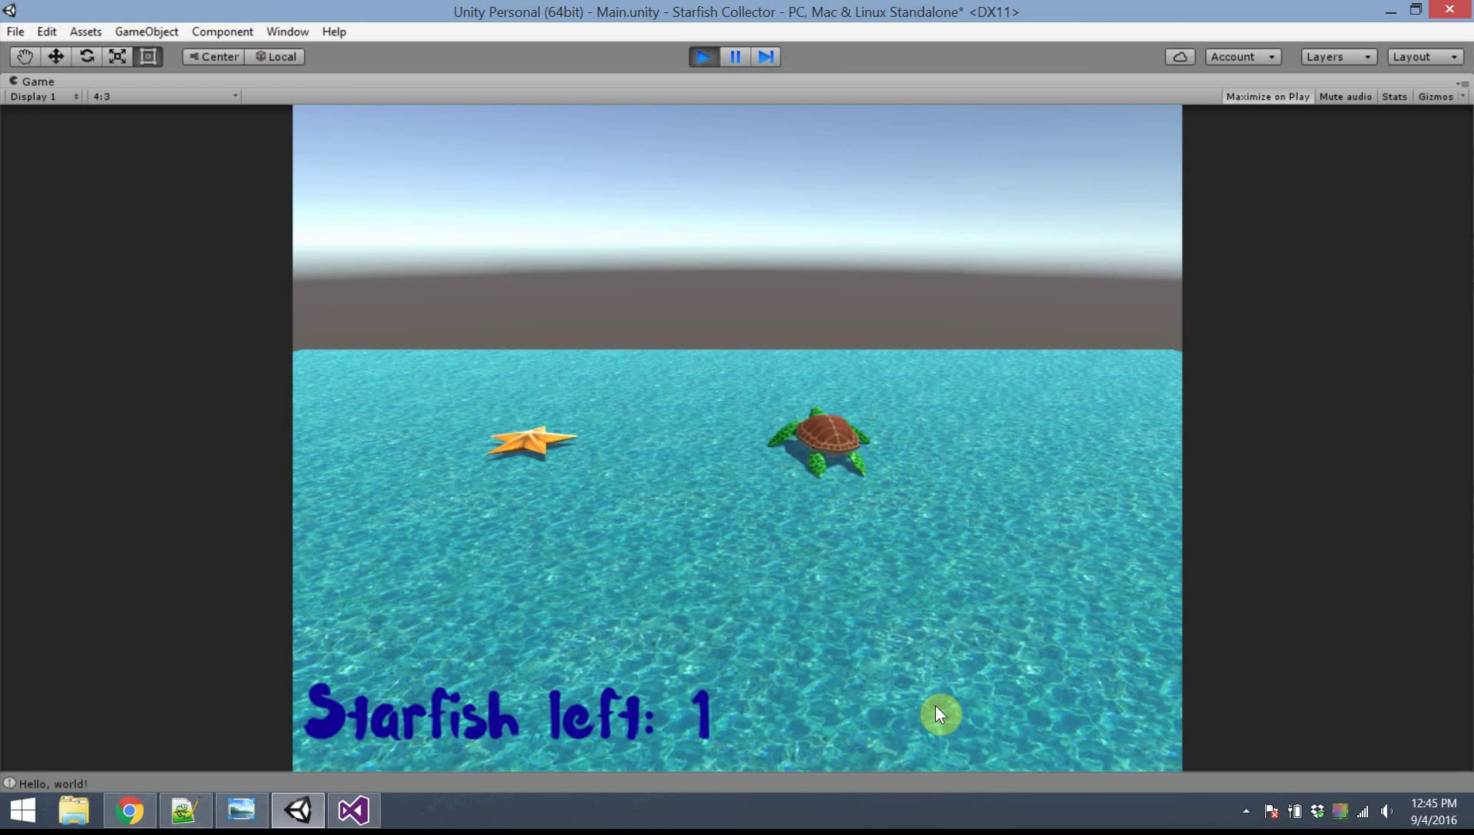
{"action": "key", "text": "Left"}
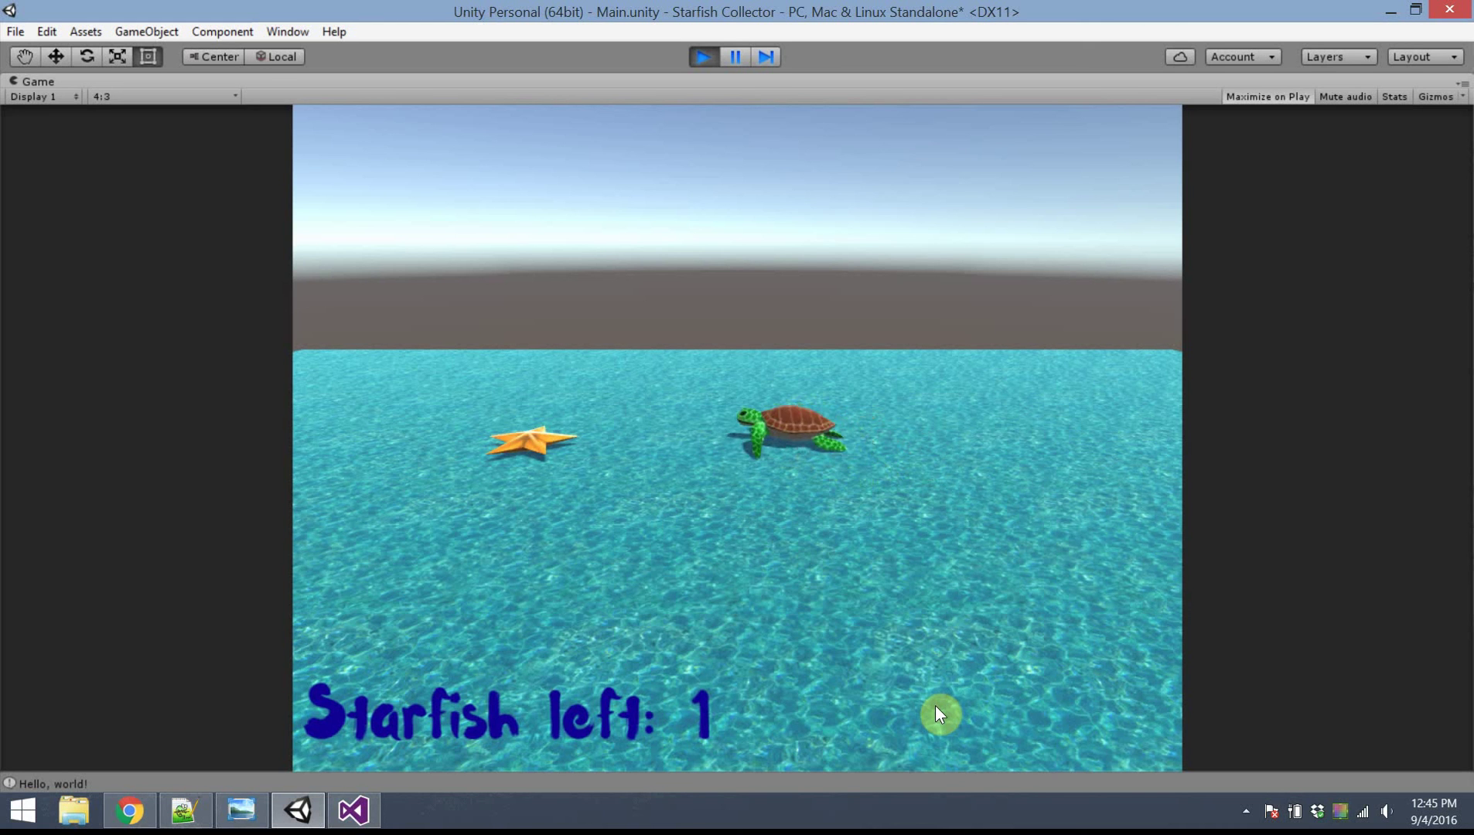
{"action": "key", "text": "Left"}
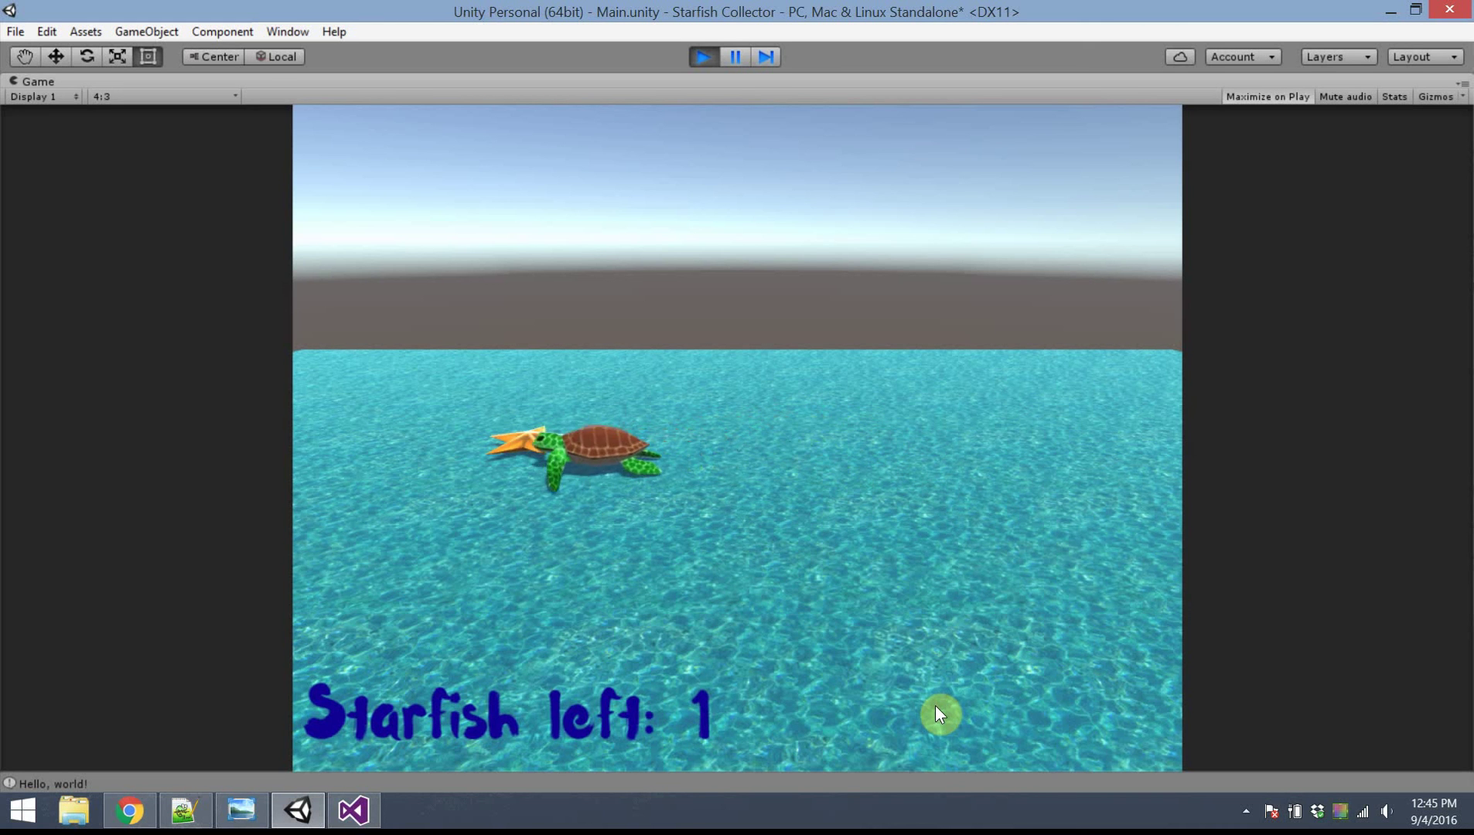
{"action": "key", "text": "Left"}
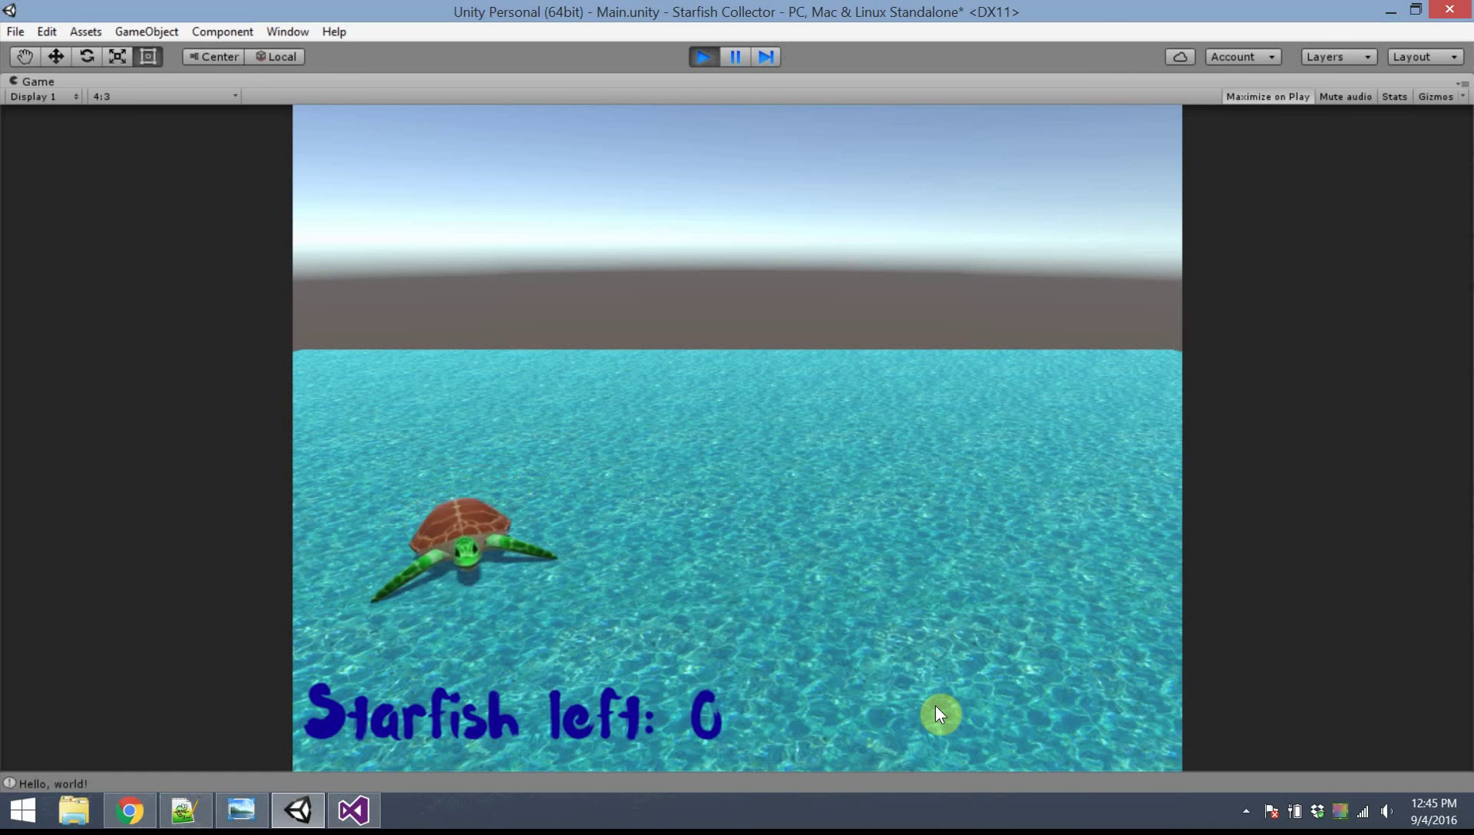
{"action": "key", "text": "Down"}
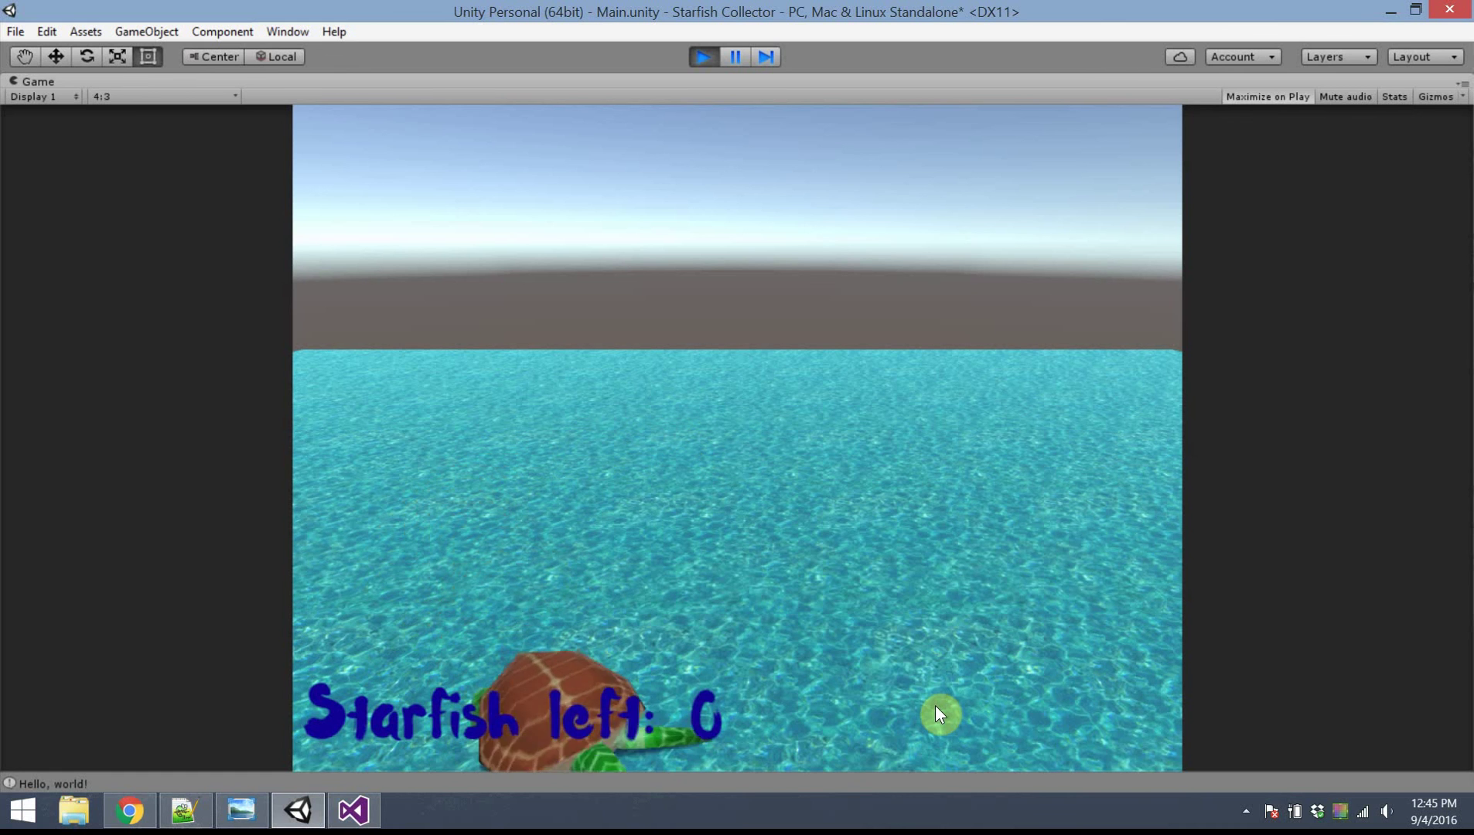
{"action": "key", "text": "Down"}
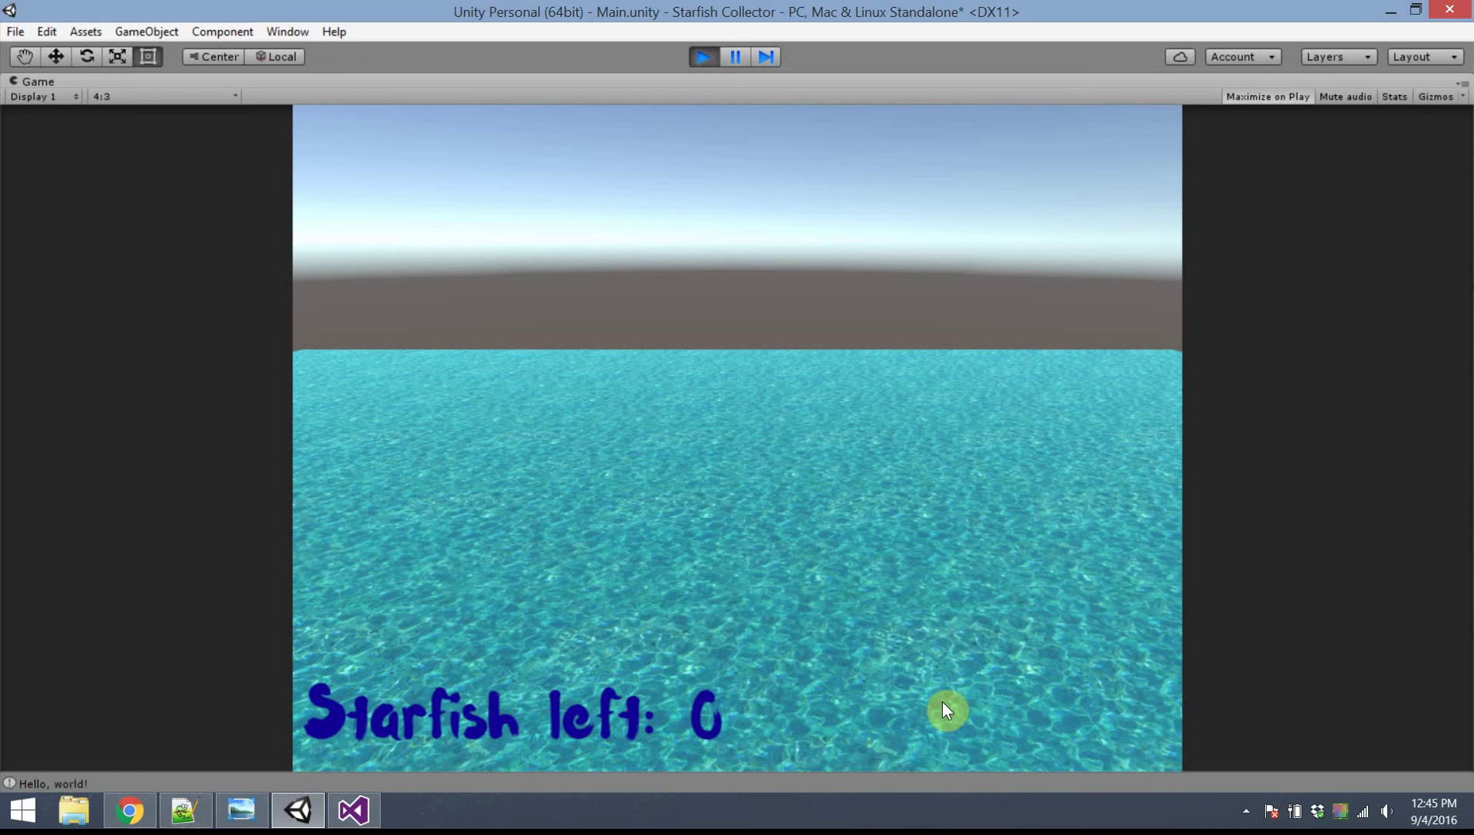
Step: Stop play and add a new UI Text directly under Canvas, above ScoreText
{"action": "left_click", "coordinate": [700, 59]}
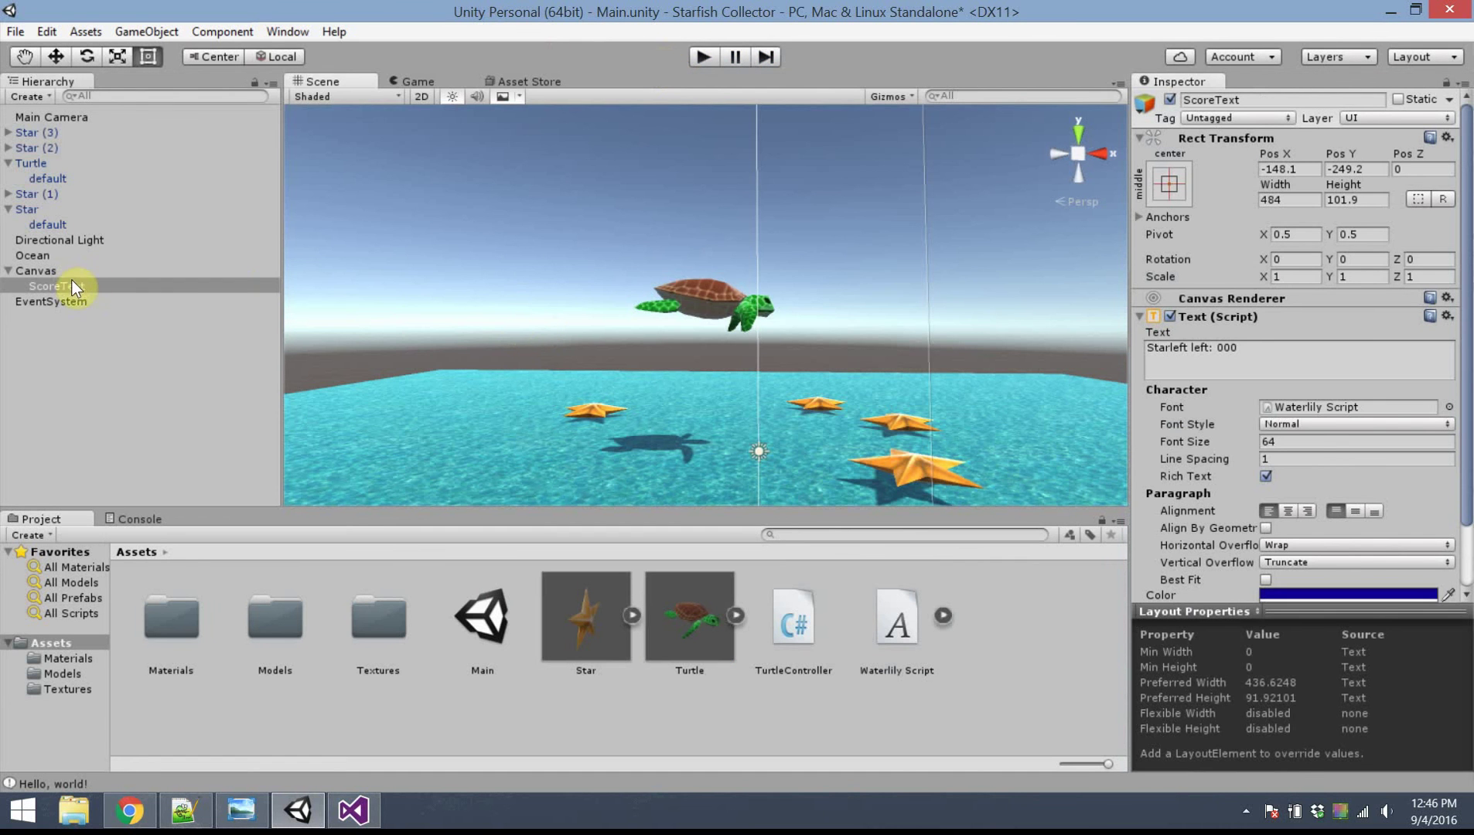
{"action": "right_click", "coordinate": [109, 286]}
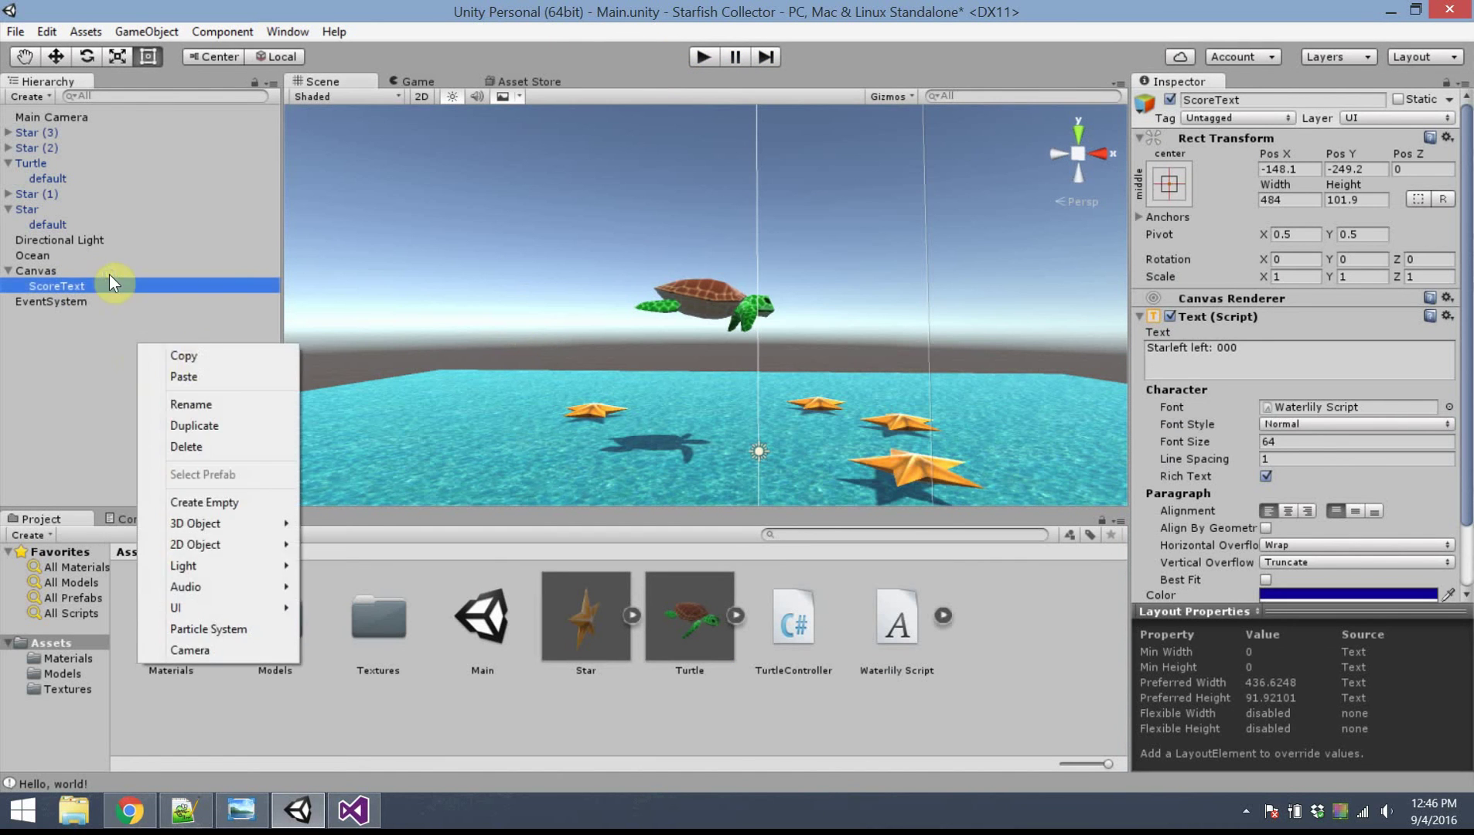
{"action": "mouse_move", "coordinate": [258, 607]}
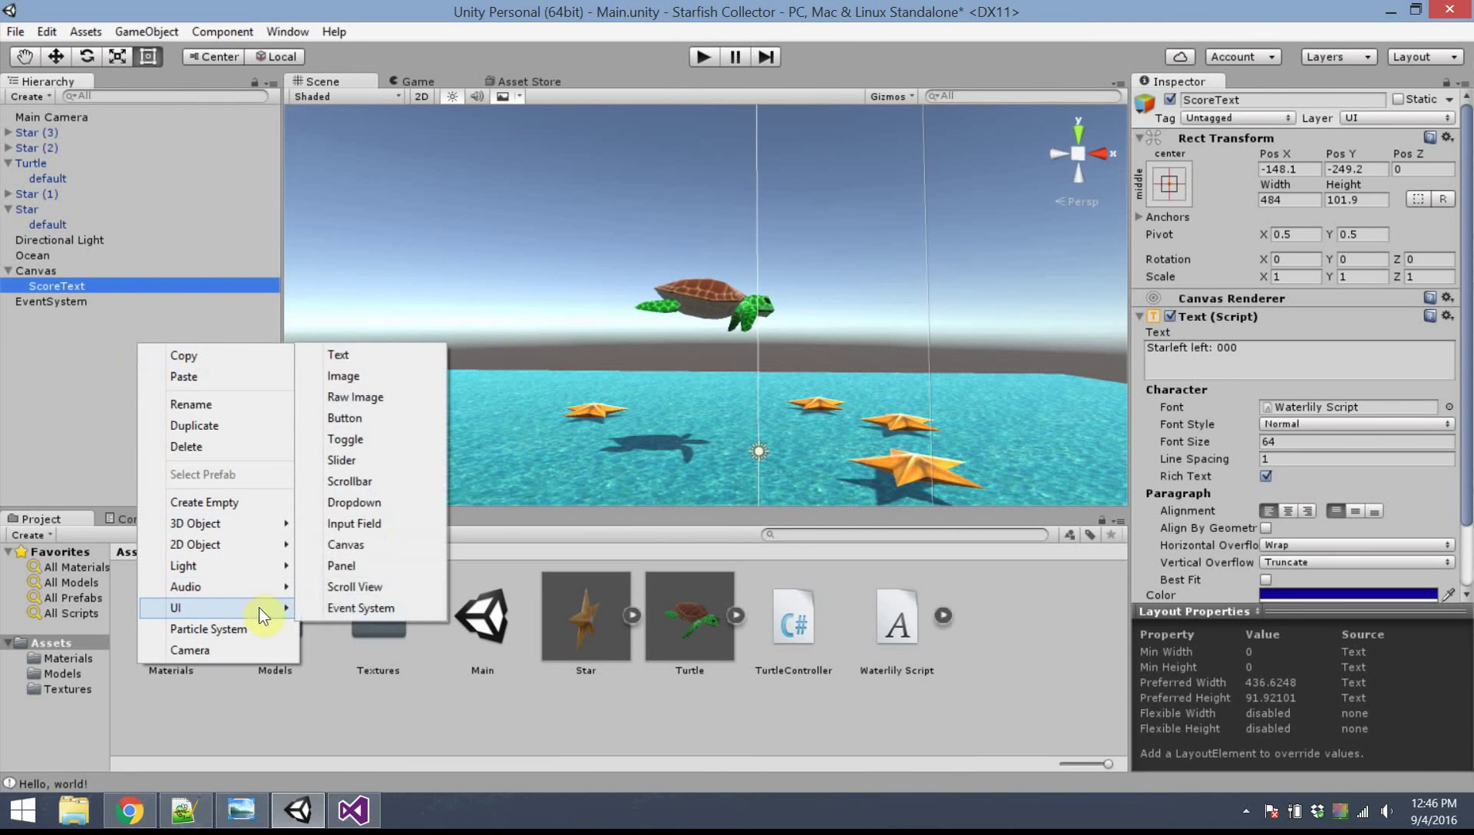
{"action": "left_click", "coordinate": [338, 354]}
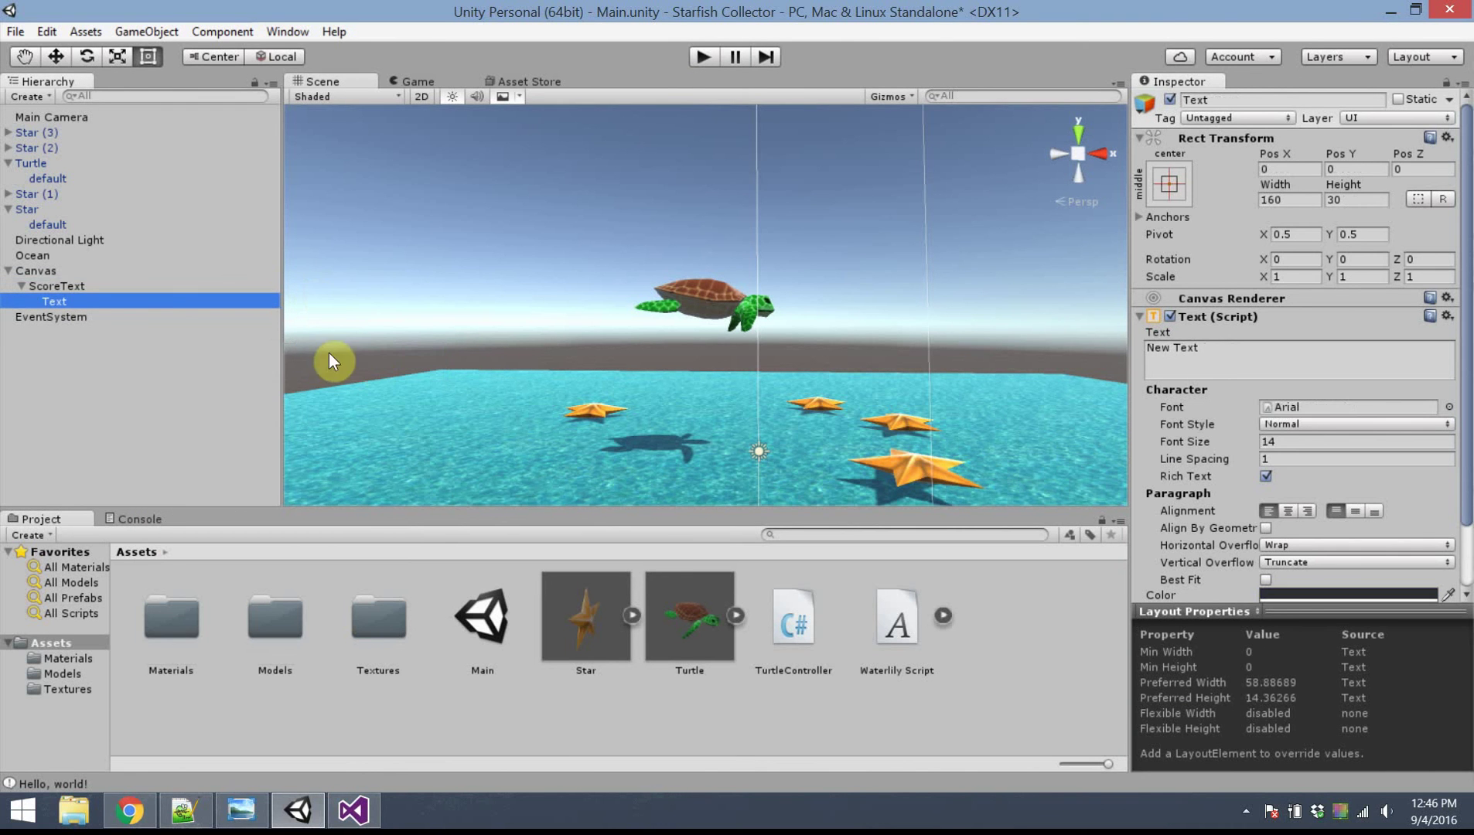
{"action": "left_click", "coordinate": [62, 285]}
{"action": "left_click", "coordinate": [50, 301]}
{"action": "left_click_drag", "start_coordinate": [56, 300], "coordinate": [48, 279]}
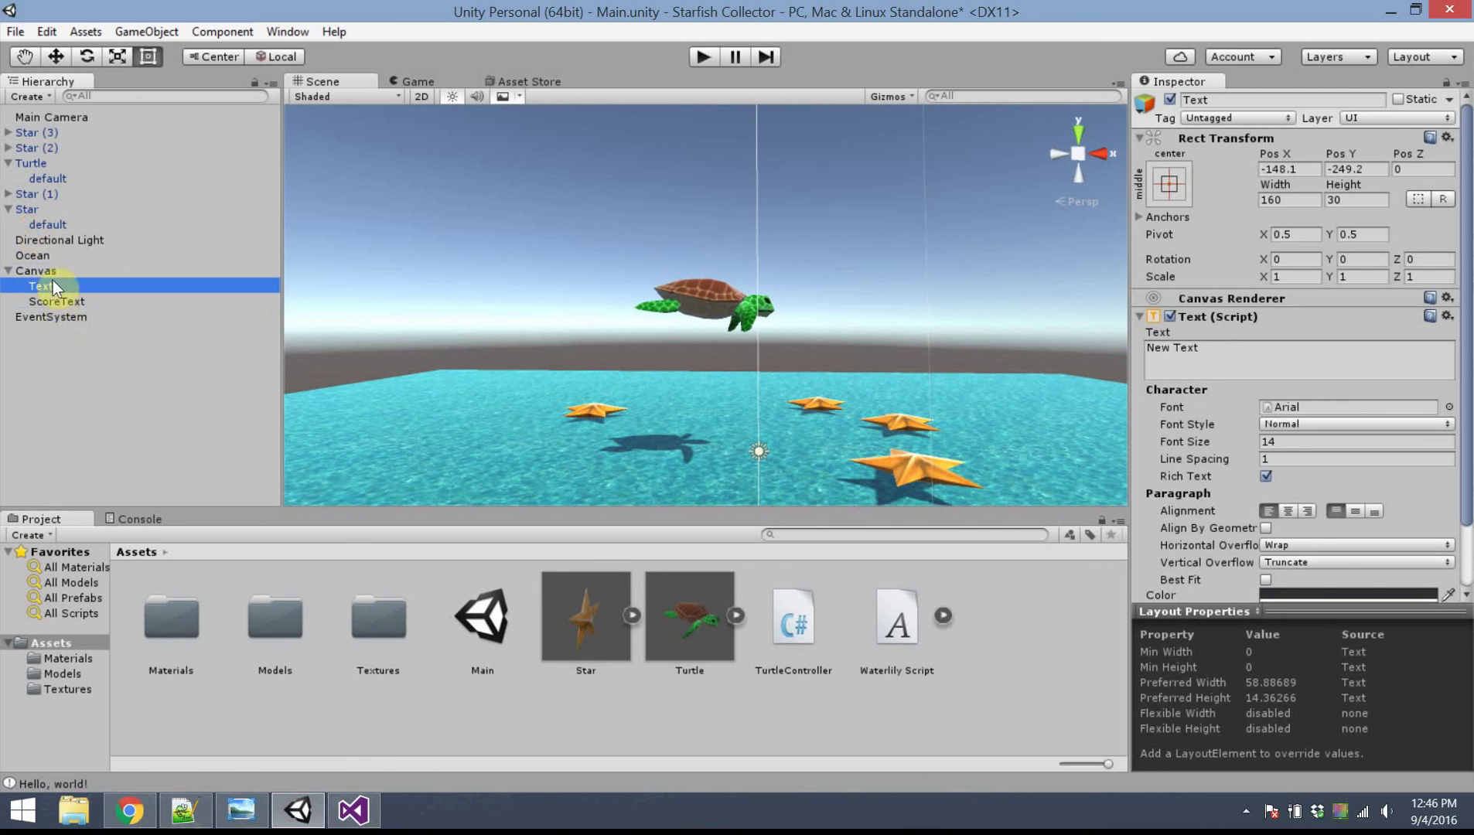
Step: Rename the new text object WinText
{"action": "left_click", "coordinate": [1268, 99]}
{"action": "type", "text": "Win"}
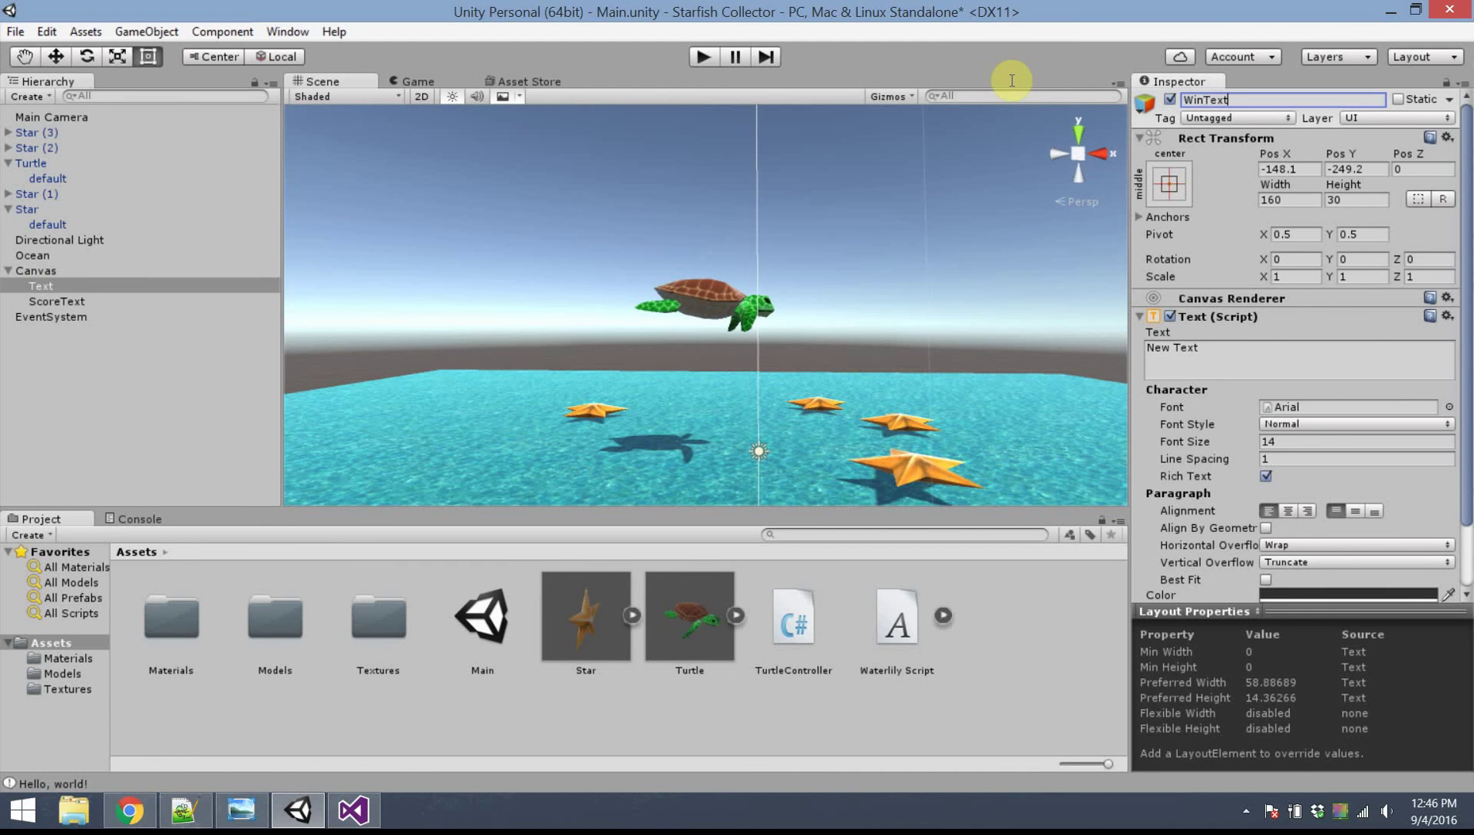
{"action": "type", "text": "Text"}
{"action": "key", "text": "Return"}
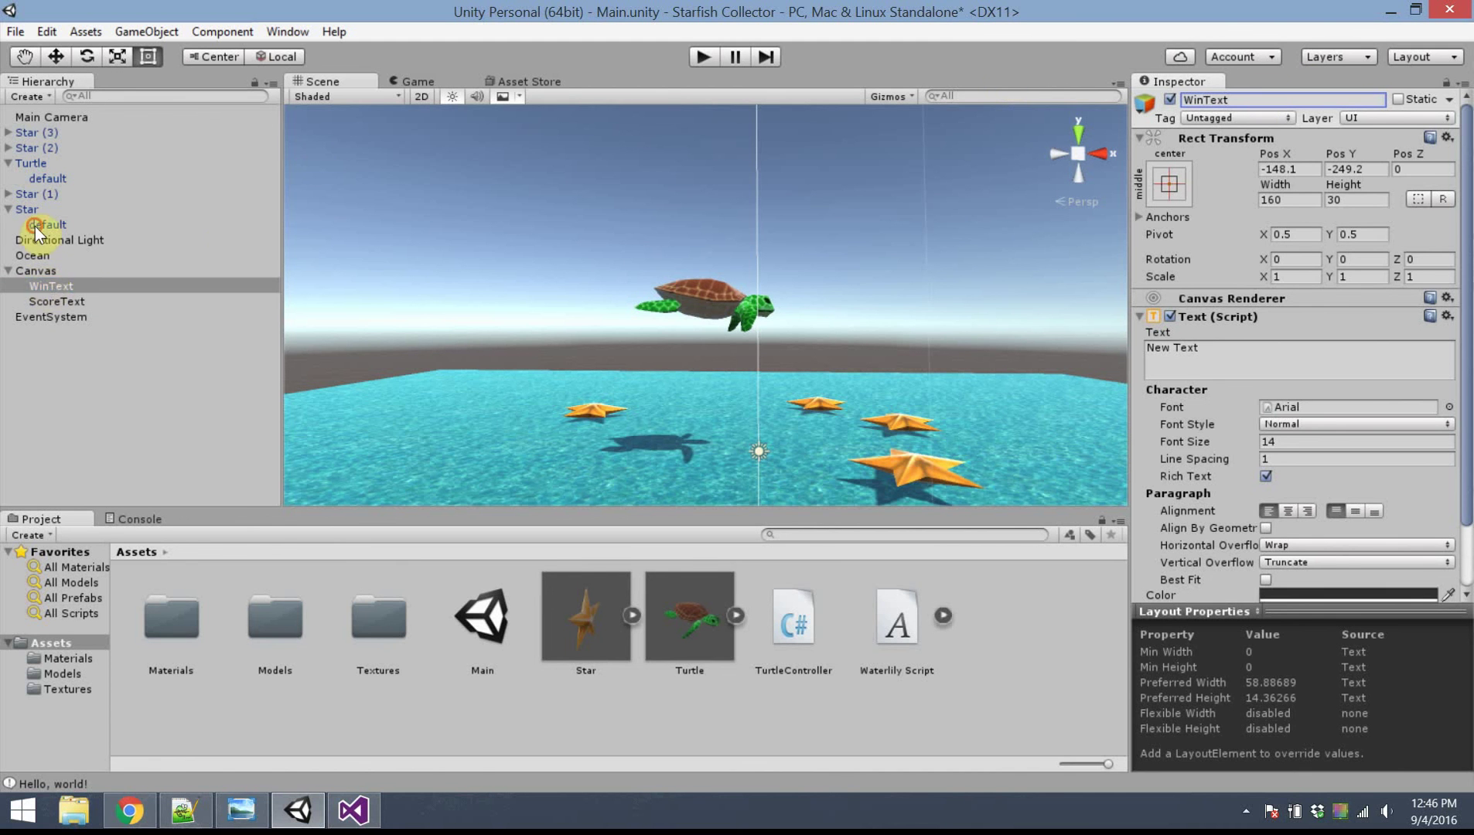
Step: Frame WinText in the scene and move it up toward the top of the canvas
{"action": "left_click", "coordinate": [43, 286]}
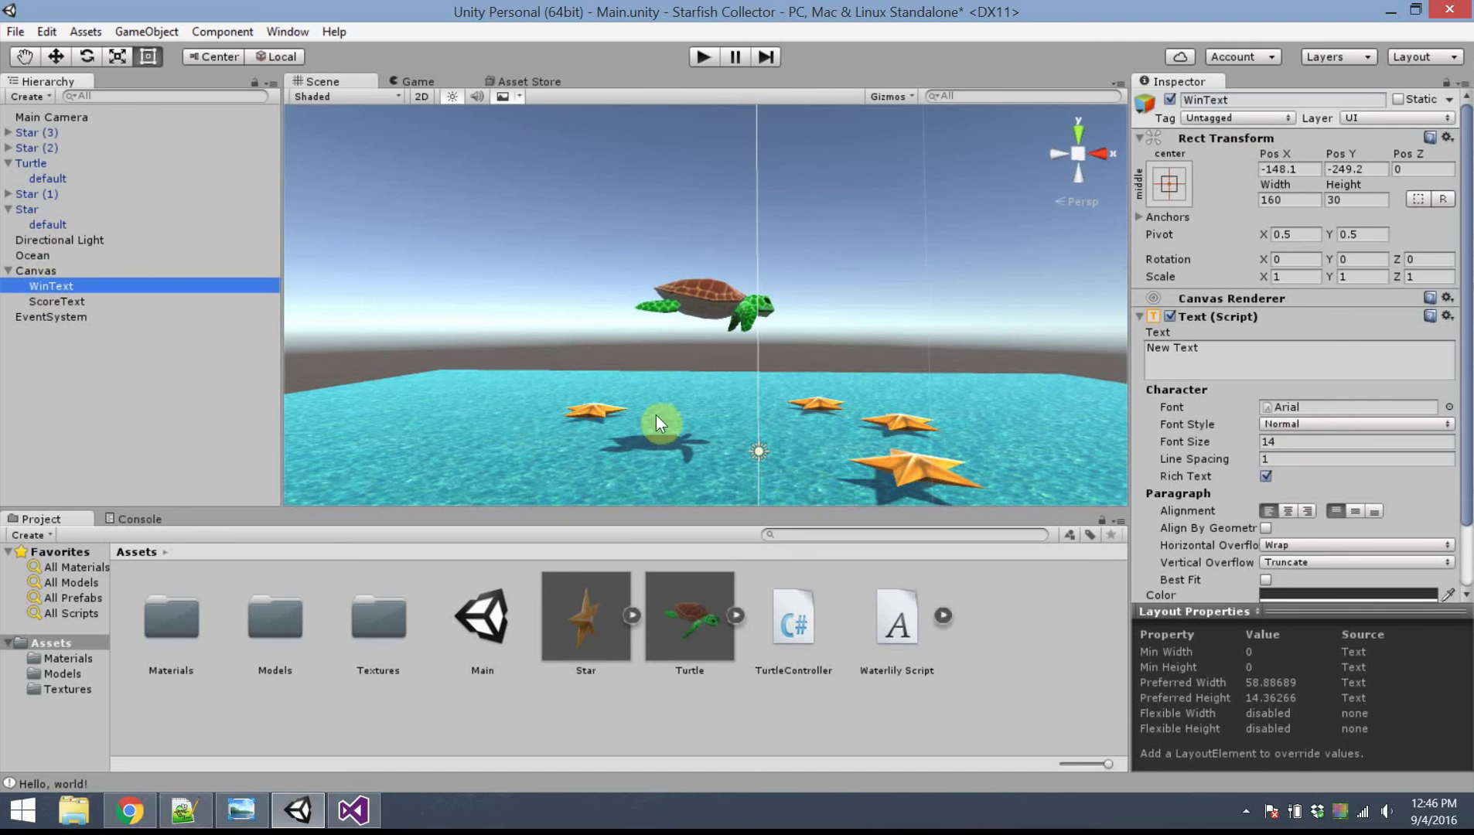
{"action": "double_click", "coordinate": [49, 286]}
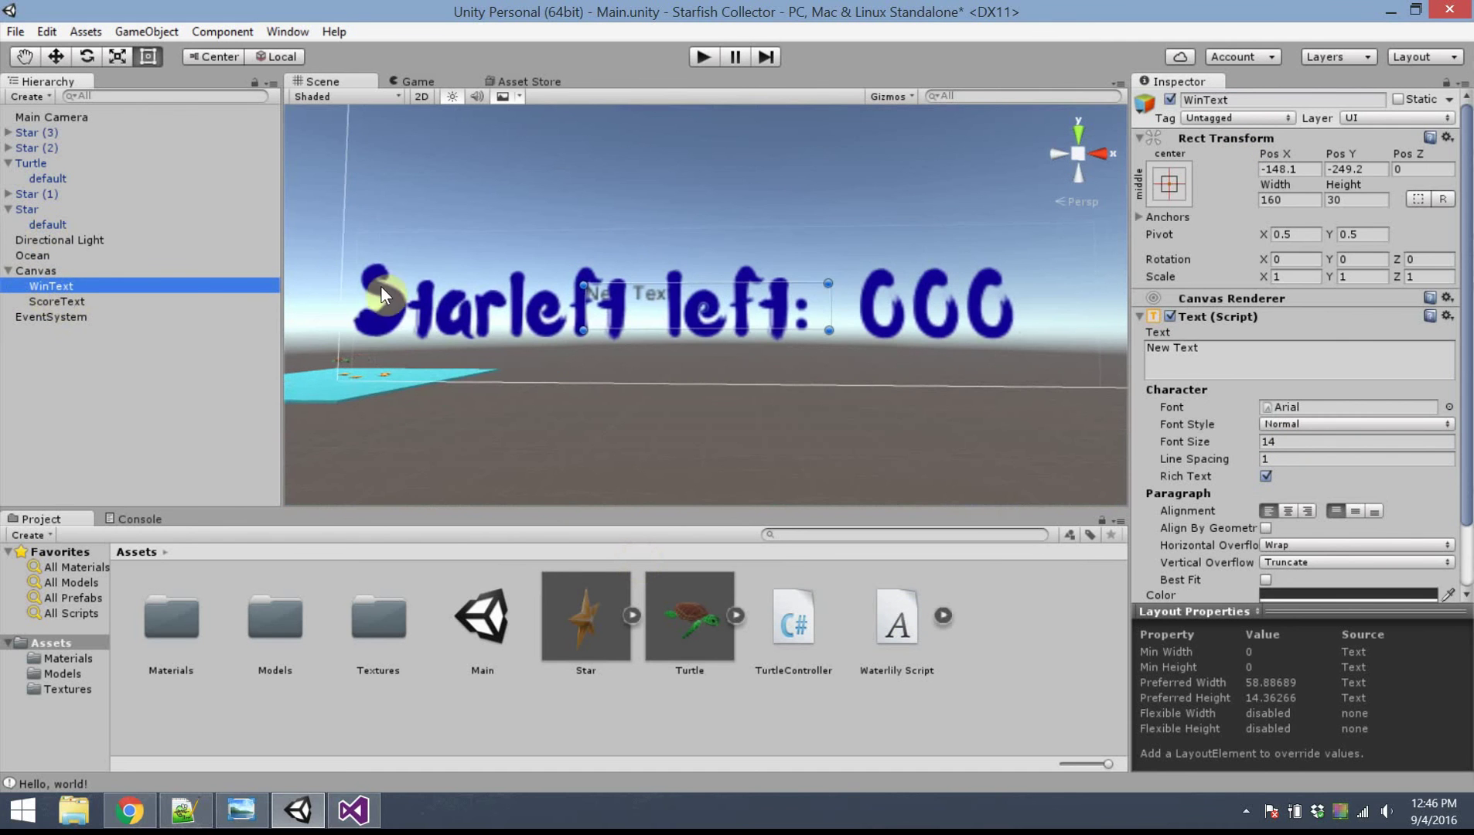
{"action": "scroll", "coordinate": [686, 285], "scroll_direction": "down", "scroll_amount": 1}
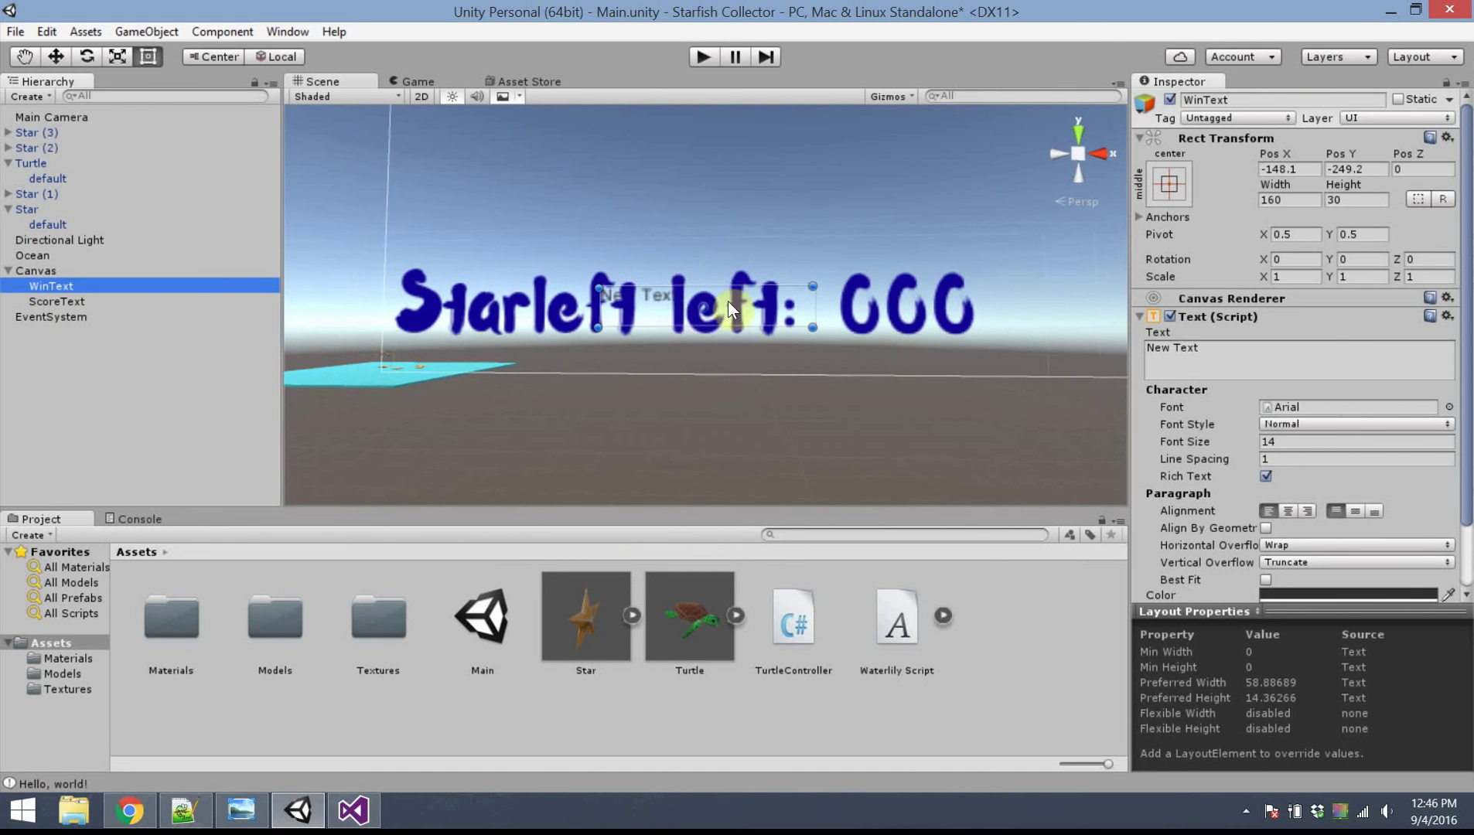
{"action": "left_click_drag", "start_coordinate": [642, 300], "coordinate": [602, 119]}
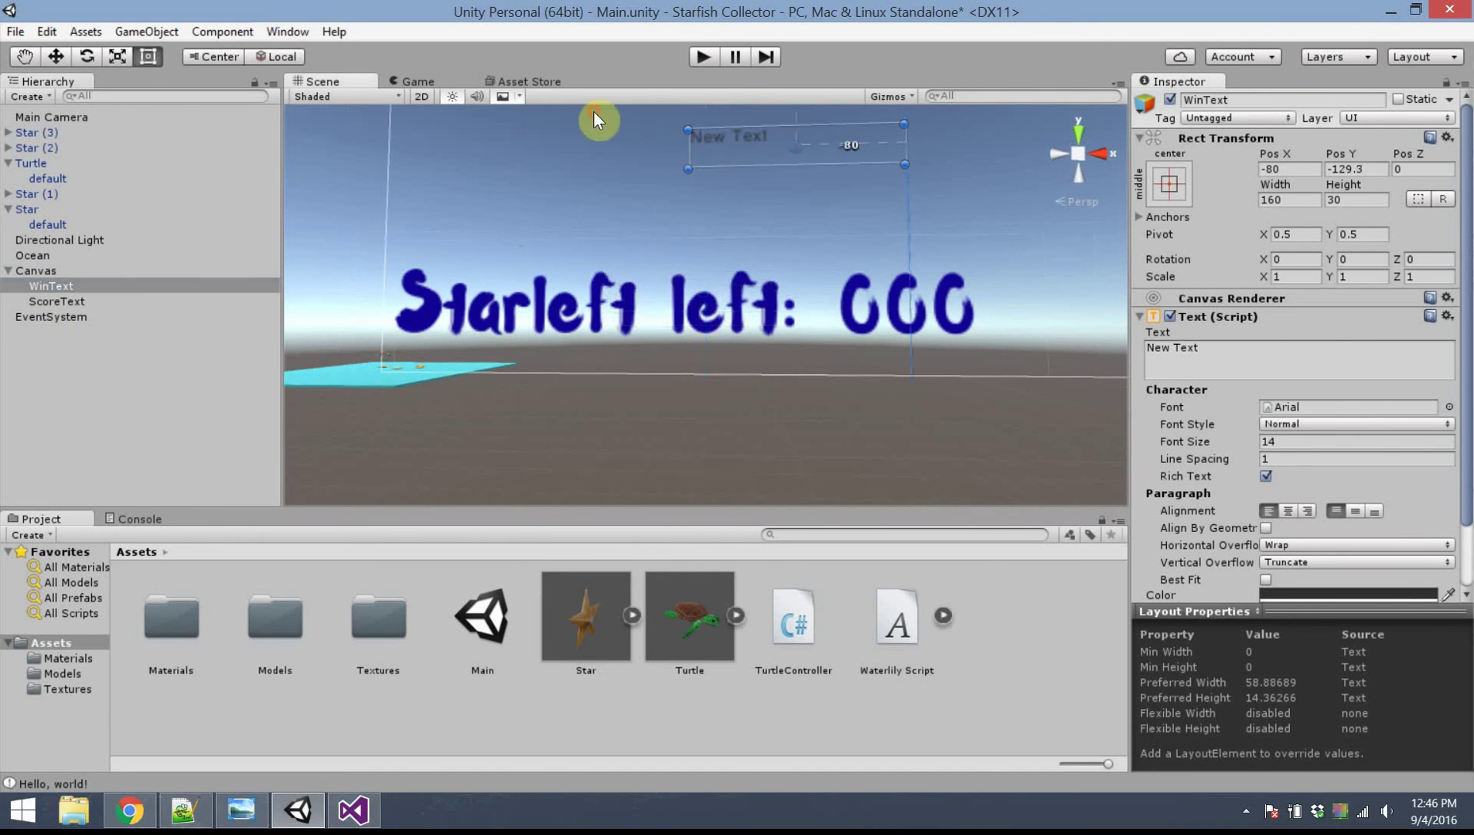
{"action": "scroll", "coordinate": [741, 147], "scroll_direction": "up", "scroll_amount": 1}
{"action": "scroll", "coordinate": [741, 141], "scroll_direction": "down", "scroll_amount": 2}
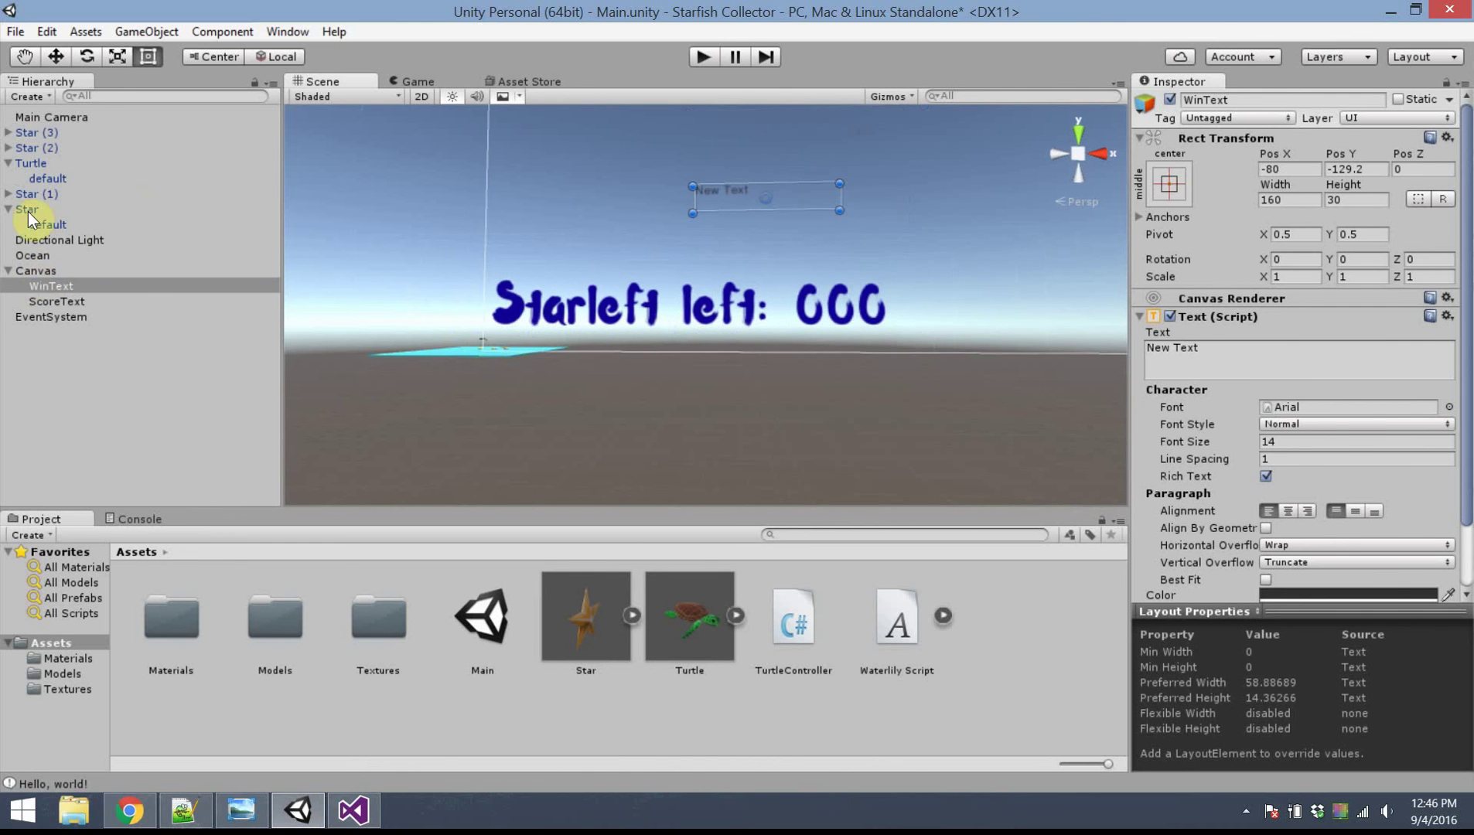
Step: Enlarge the WinText box to about 434 × 262 and replace 'New Text' with 'You Win!'
{"action": "double_click", "coordinate": [36, 271]}
{"action": "scroll", "coordinate": [700, 301], "scroll_direction": "up", "scroll_amount": 2}
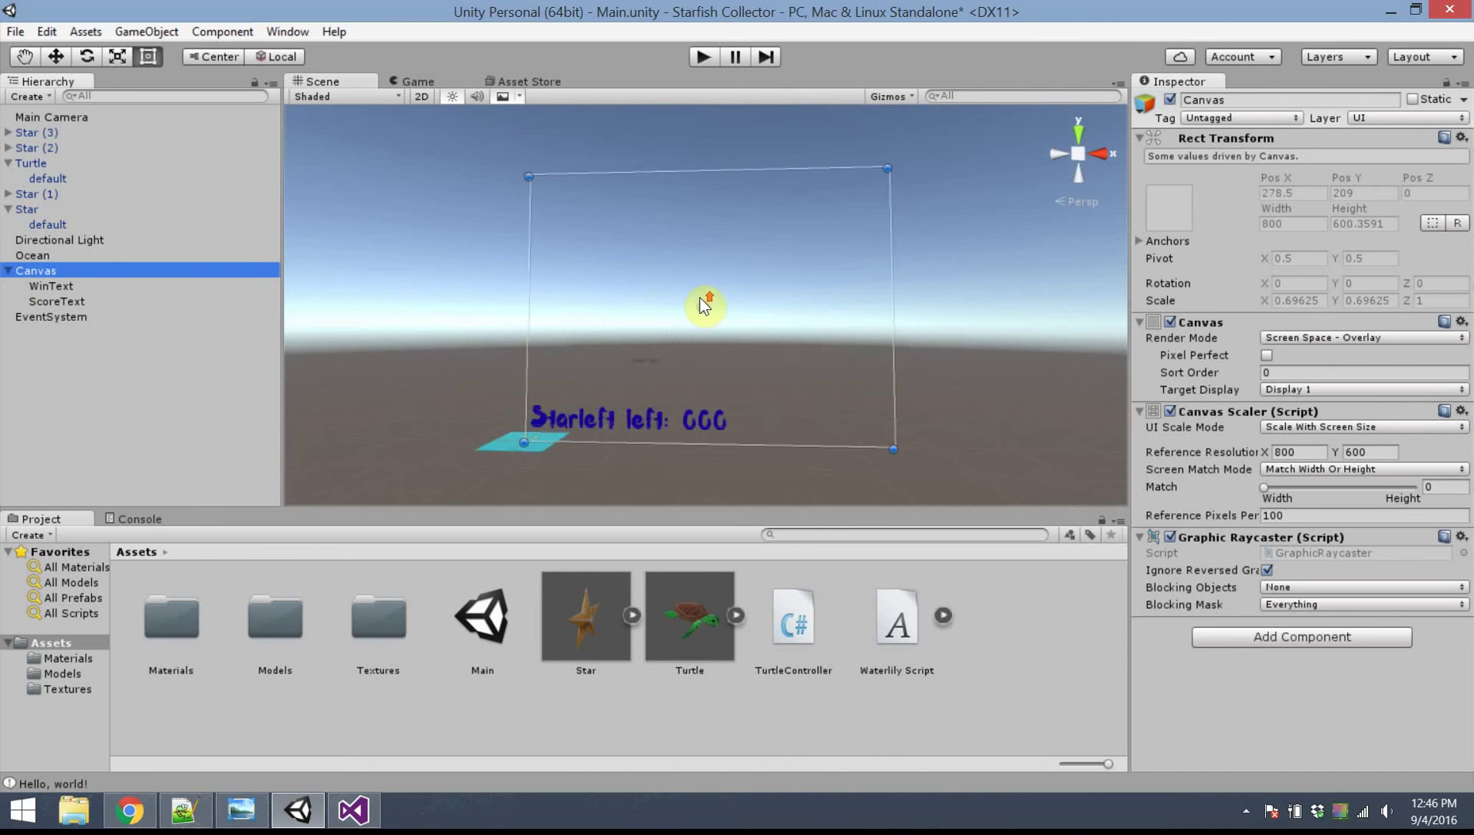
{"action": "scroll", "coordinate": [700, 299], "scroll_direction": "up", "scroll_amount": 3}
{"action": "left_click", "coordinate": [630, 382]}
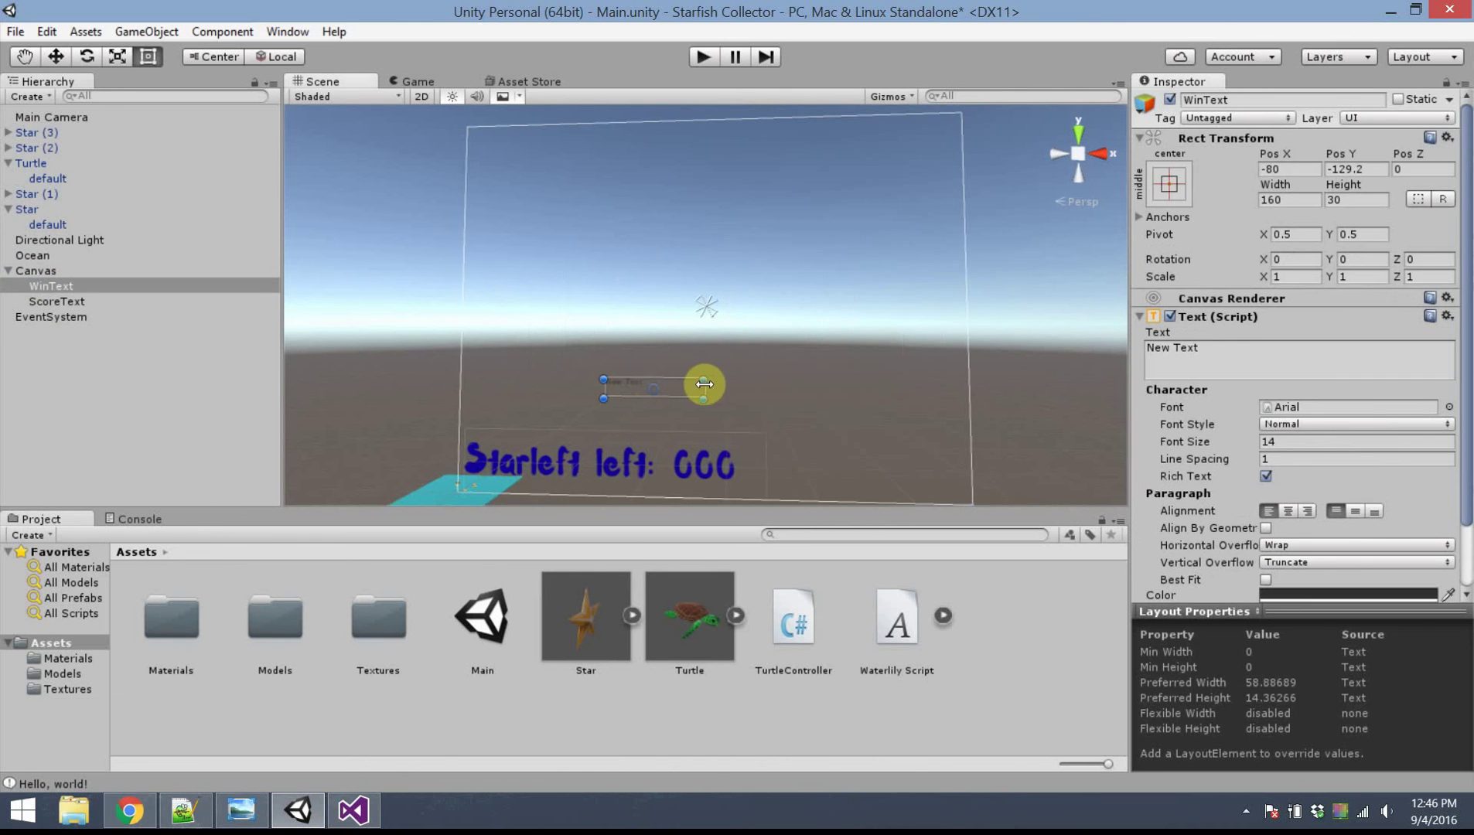
{"action": "left_click_drag", "start_coordinate": [698, 381], "coordinate": [879, 232]}
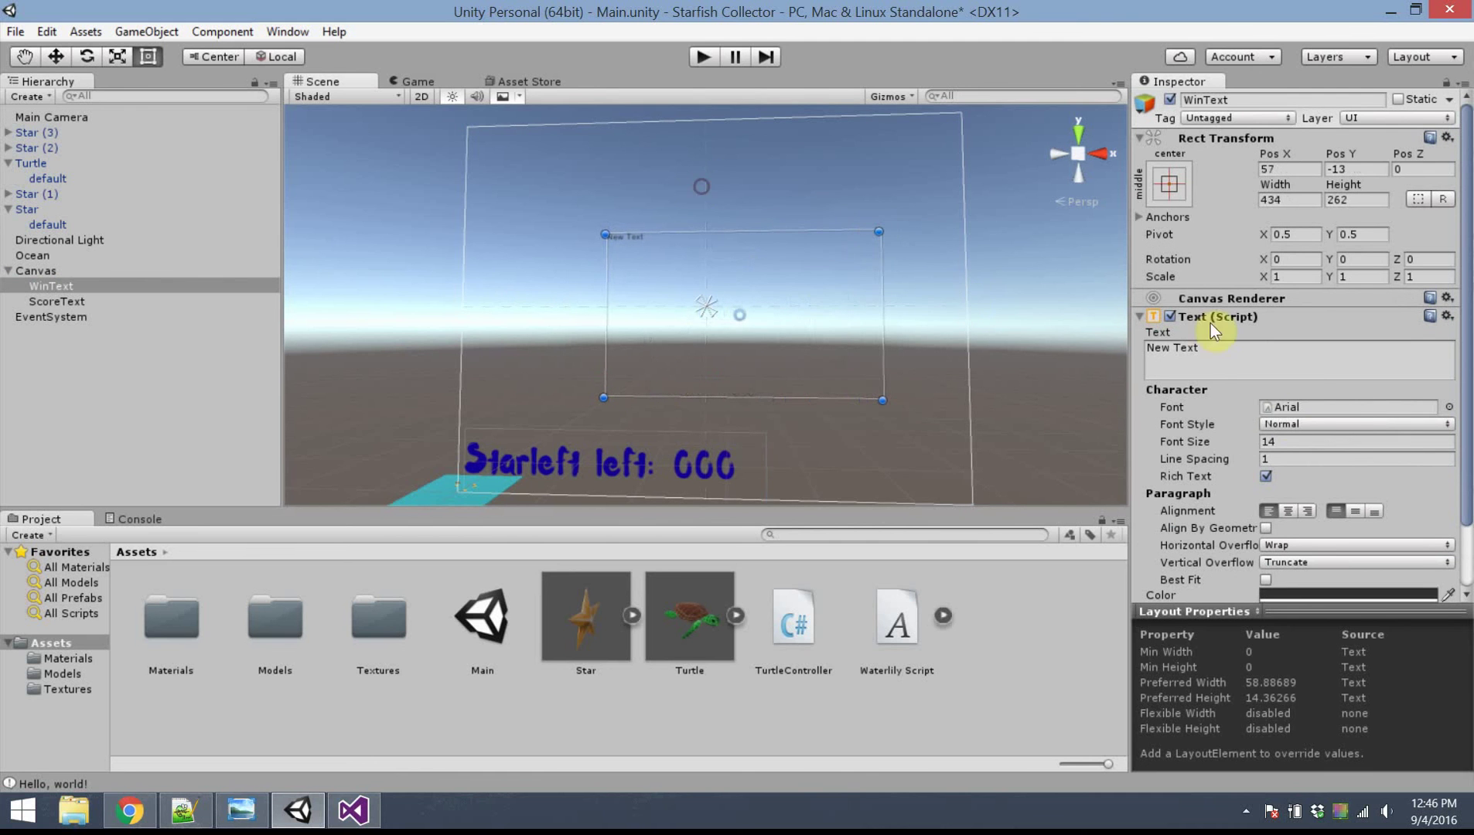
{"action": "left_click", "coordinate": [1241, 359]}
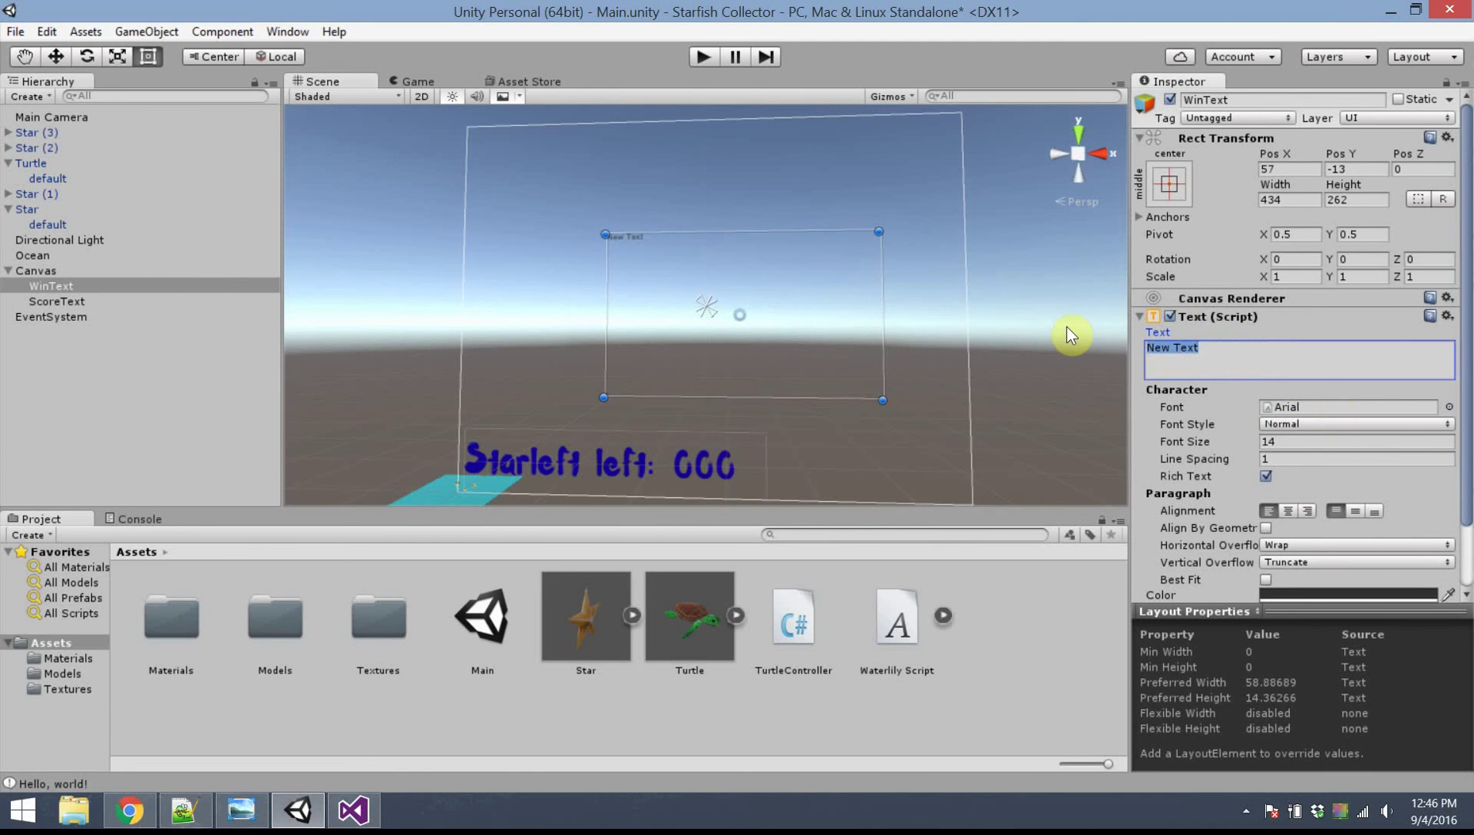
{"action": "type", "text": "You Win!"}
Step: Set the WinText font to Waterlily Script with font size 128
{"action": "left_click", "coordinate": [890, 671]}
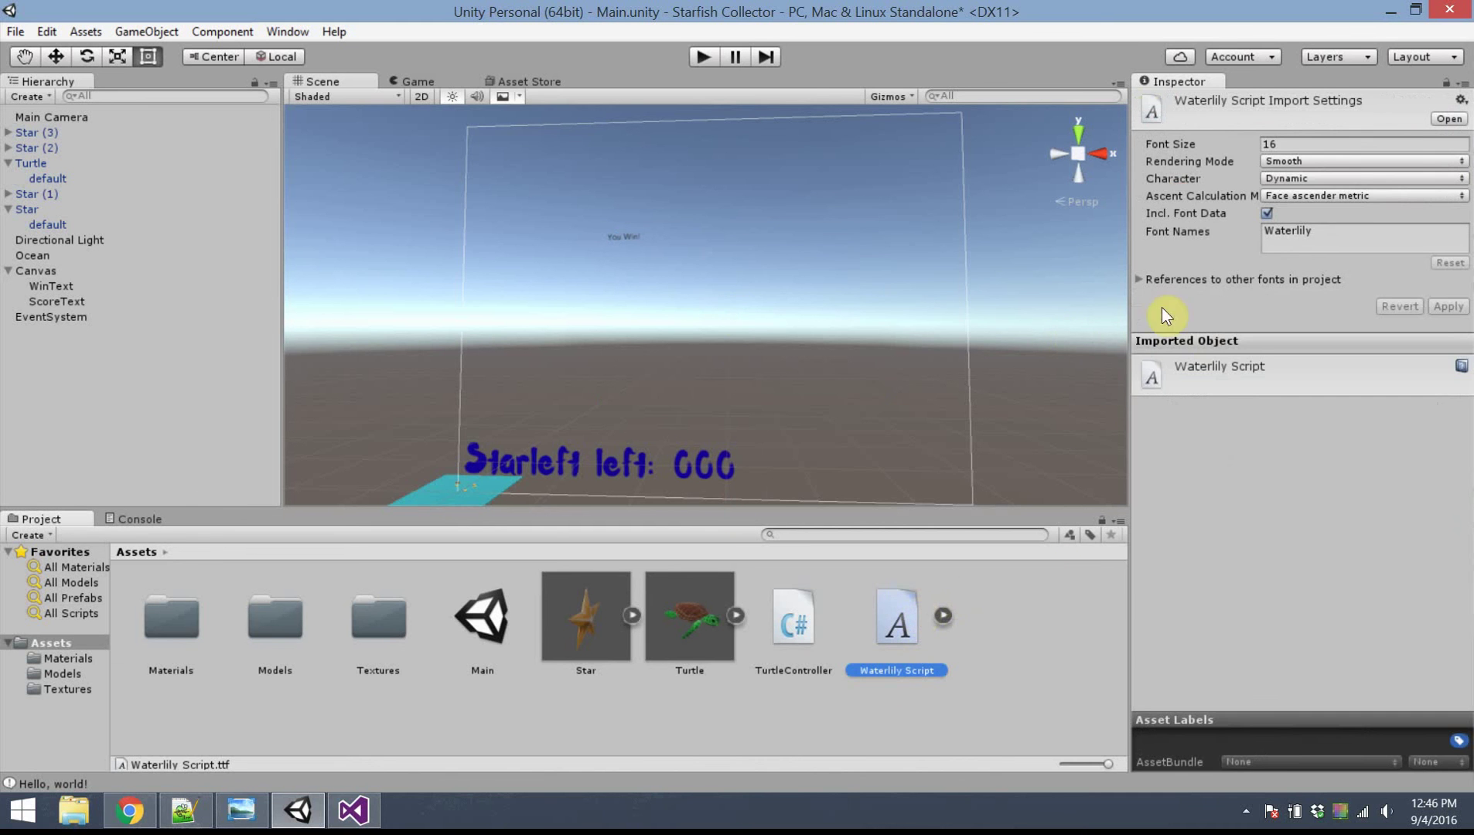
{"action": "left_click", "coordinate": [51, 286]}
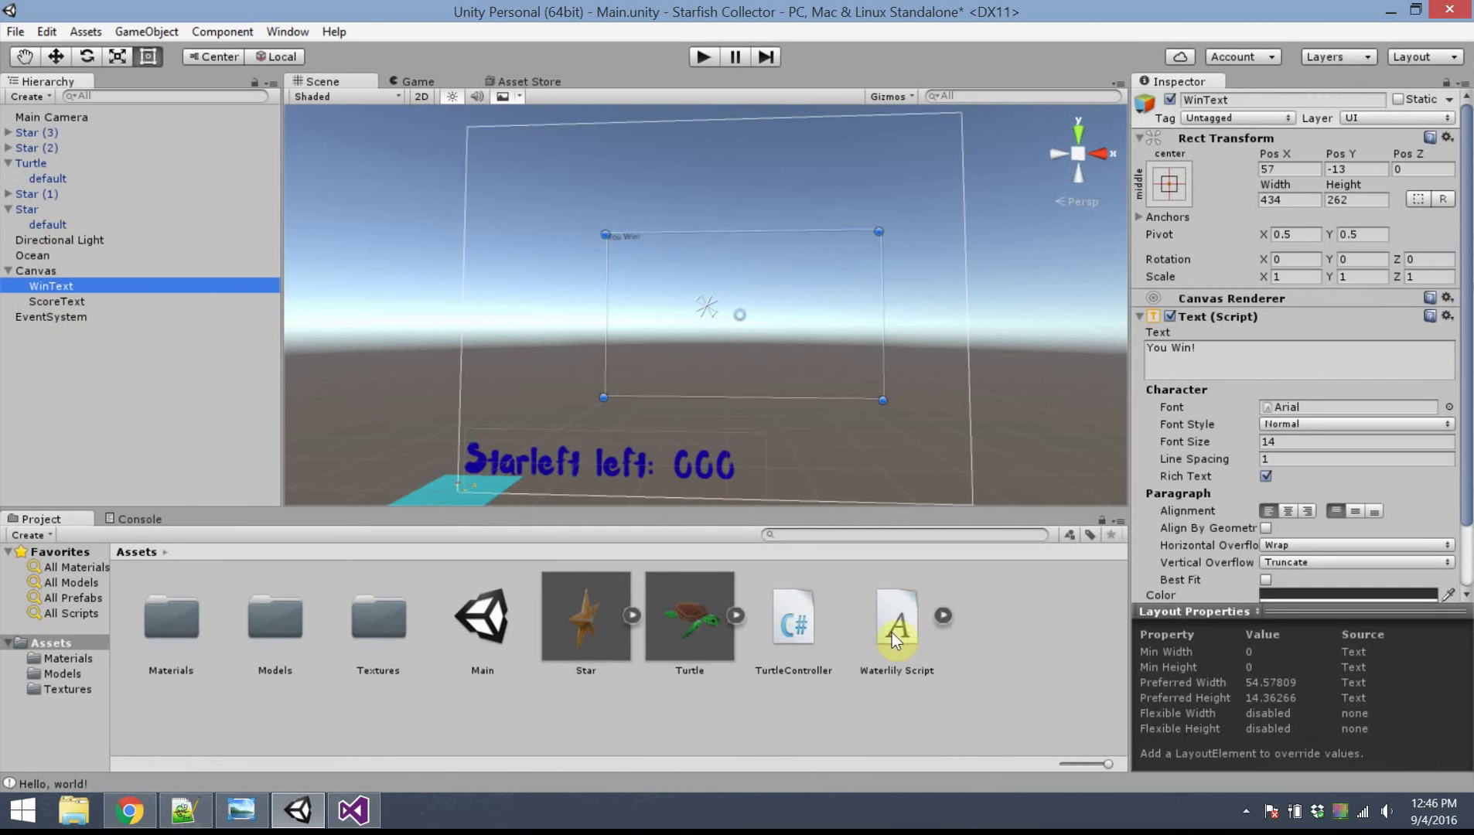
{"action": "left_click_drag", "start_coordinate": [892, 632], "coordinate": [1291, 408]}
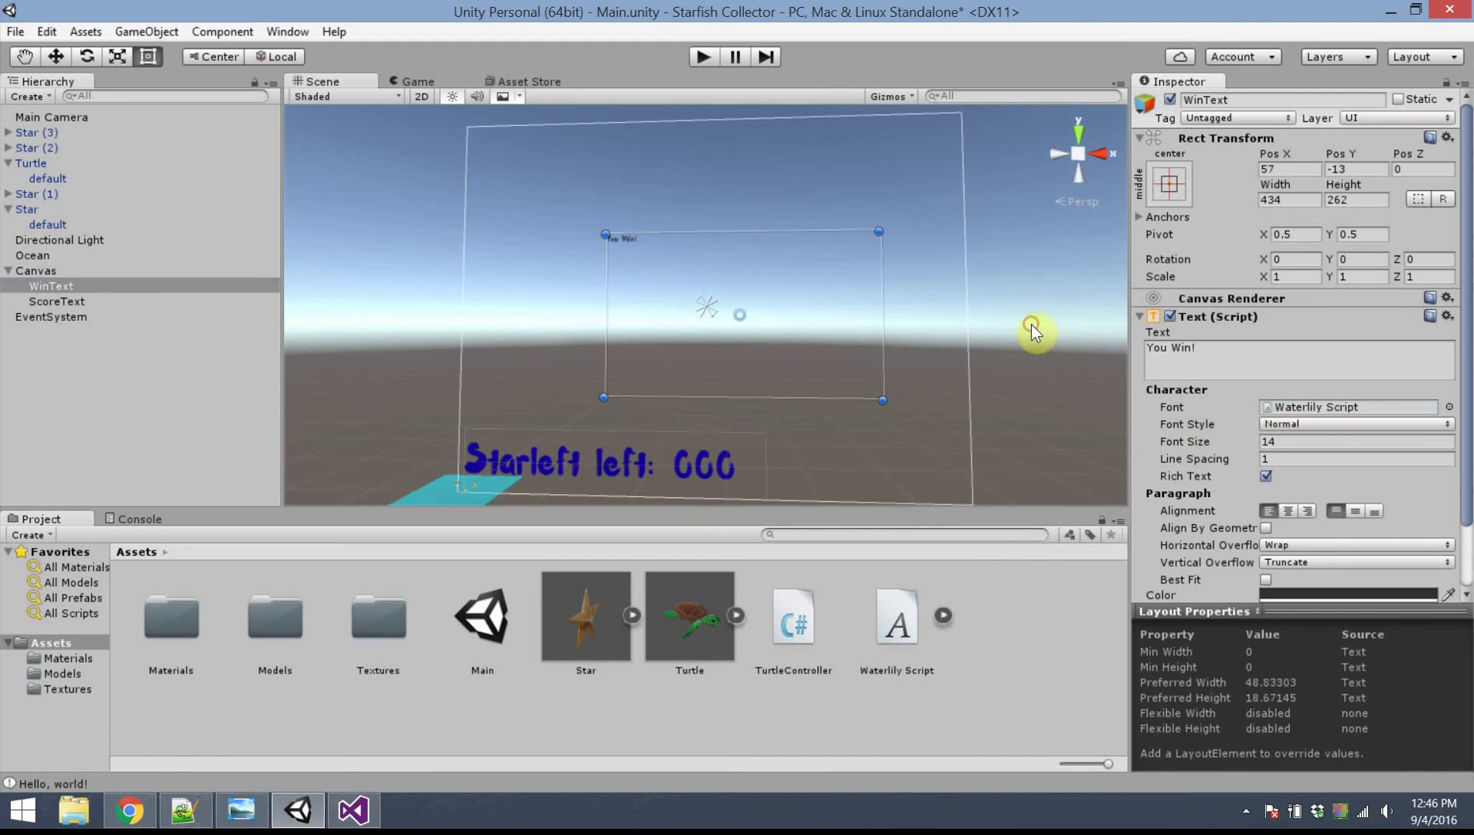
{"action": "left_click", "coordinate": [1307, 441]}
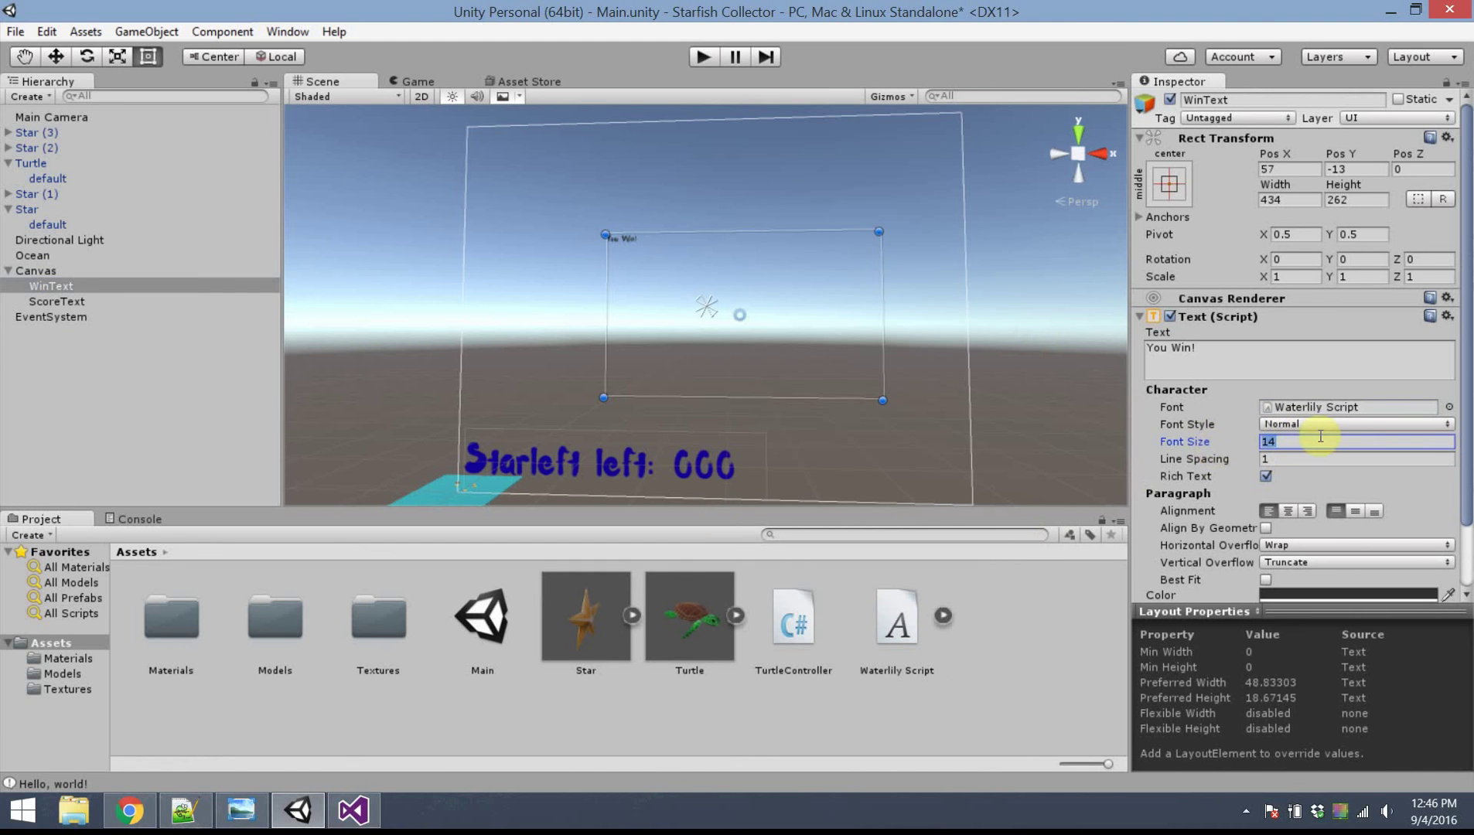
{"action": "type", "text": "64"}
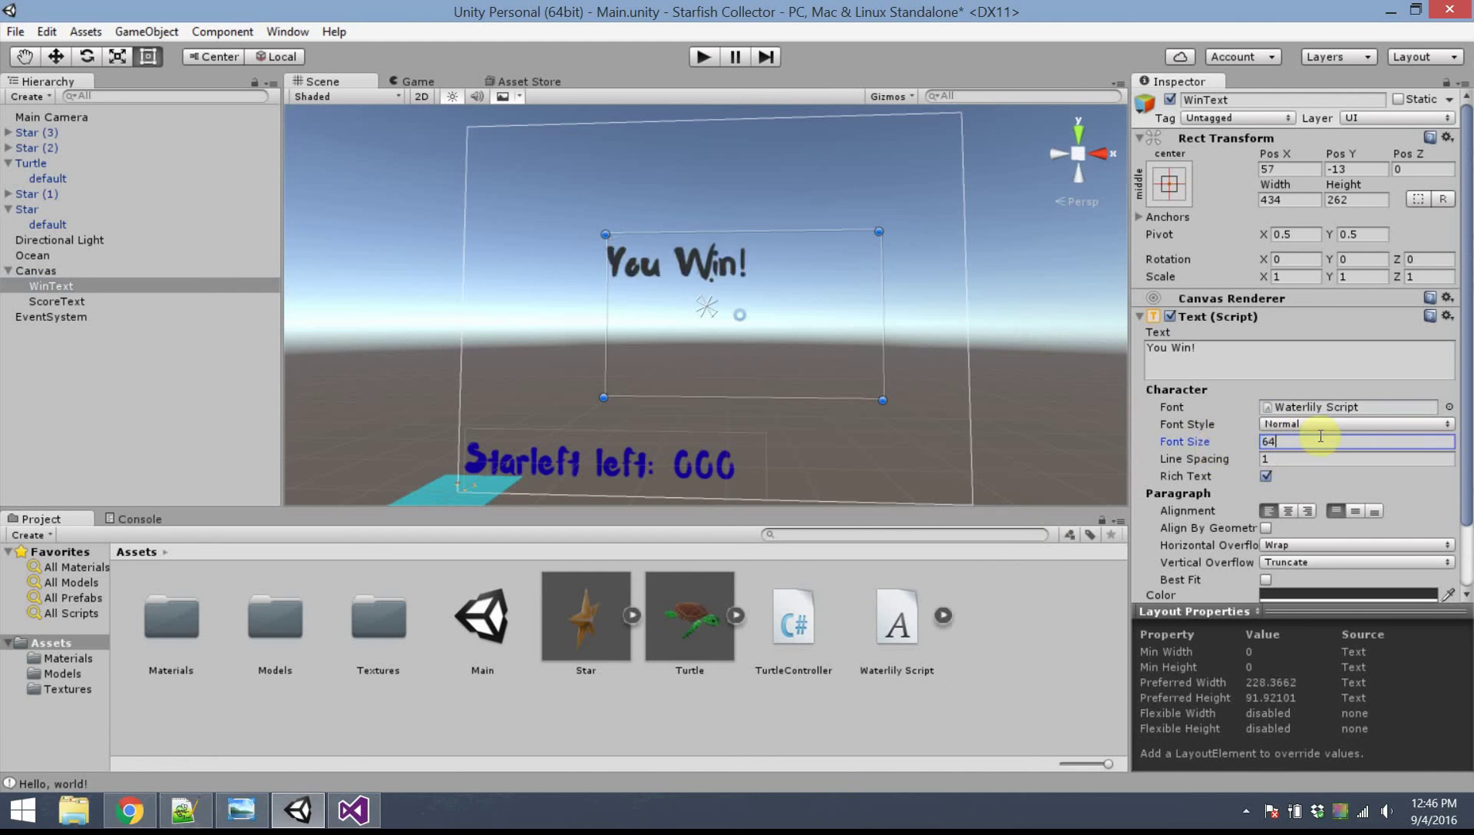
{"action": "key", "text": "BackSpace"}
{"action": "key", "text": "BackSpace"}
{"action": "type", "text": "80"}
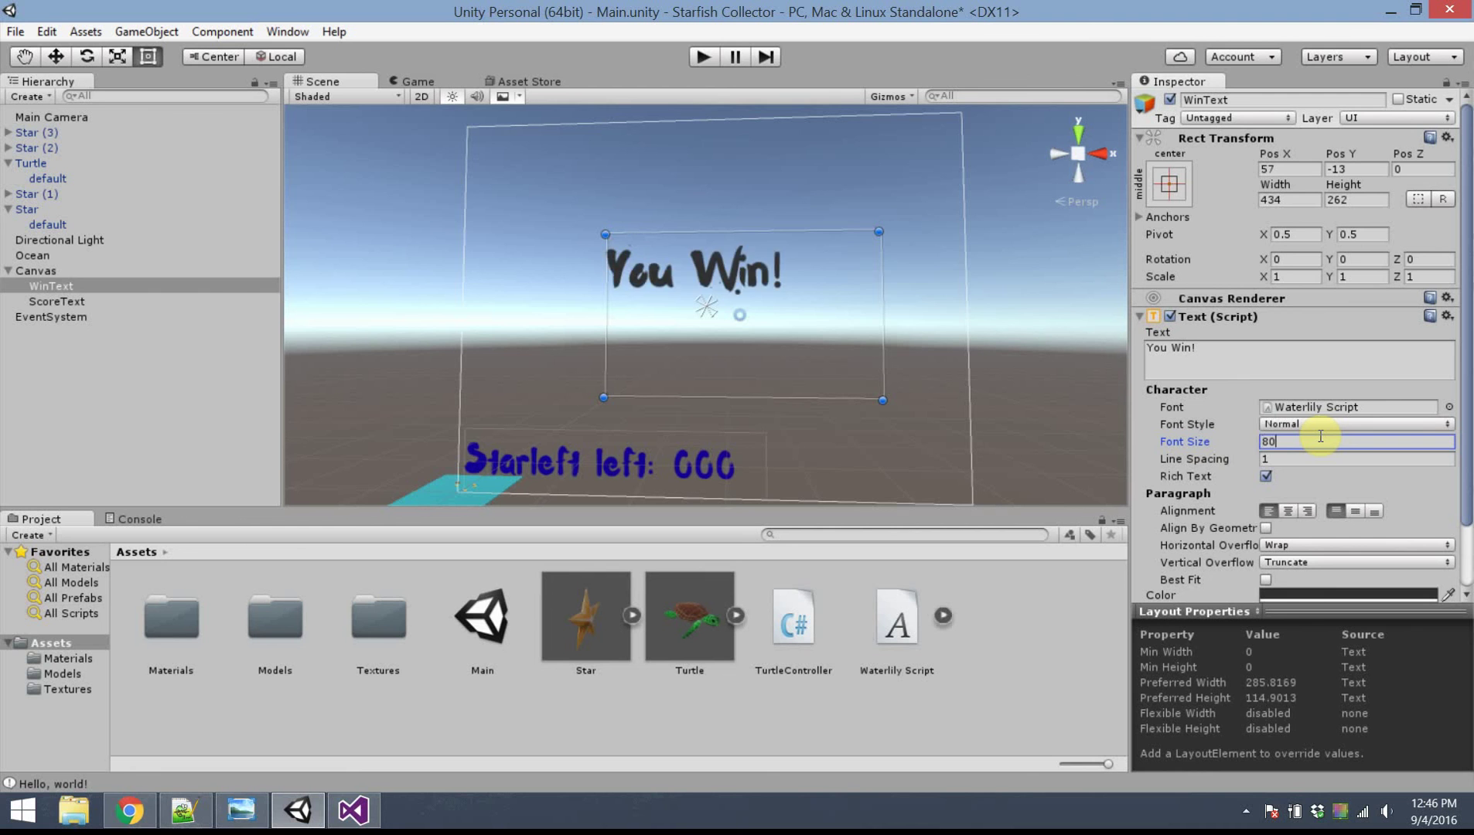
{"action": "key", "text": "BackSpace"}
{"action": "key", "text": "BackSpace"}
{"action": "type", "text": "128"}
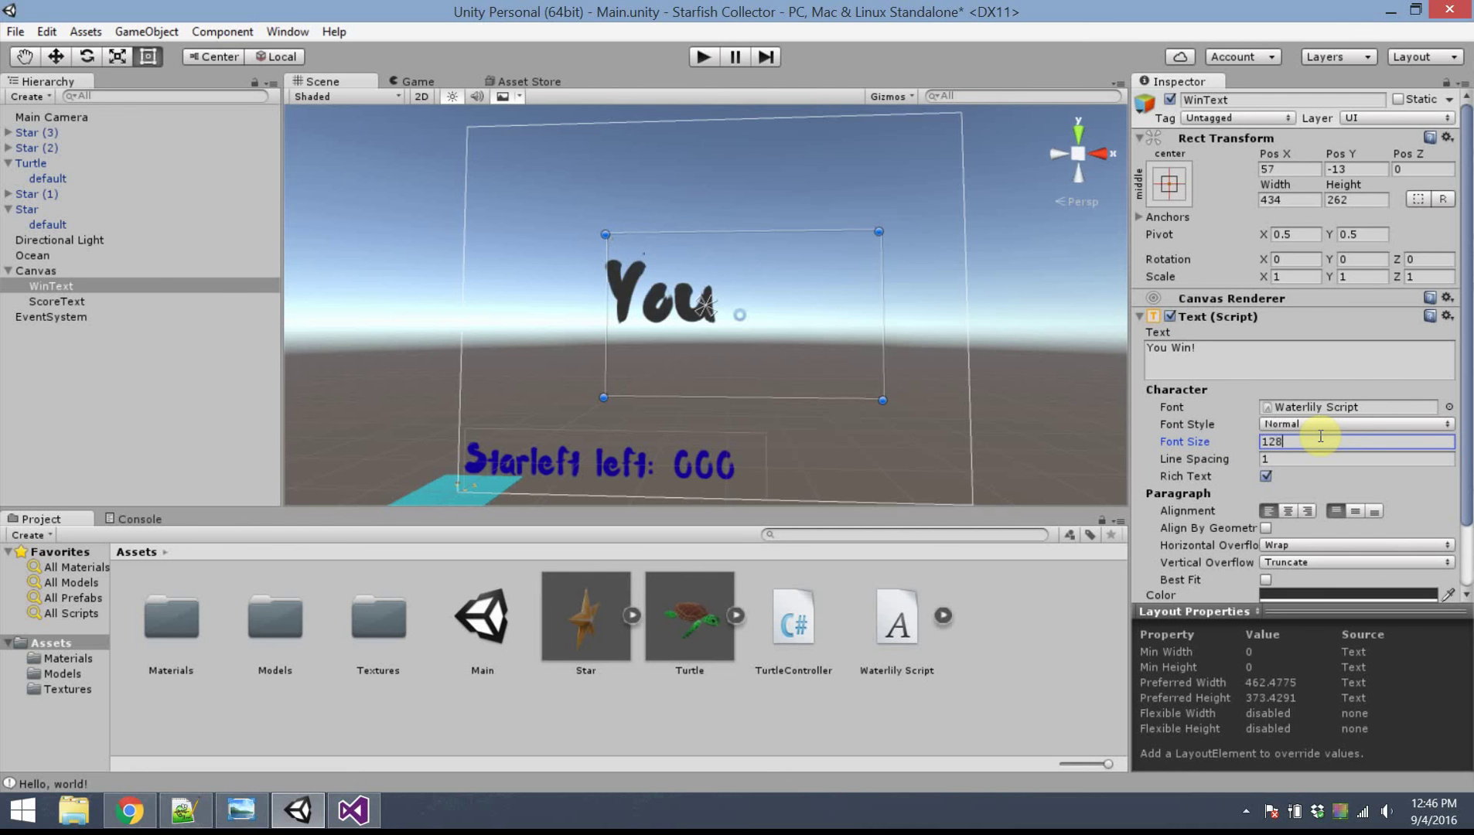
Step: Resize the You Win! box to fit the text, about 484 × 211
{"action": "left_click_drag", "start_coordinate": [593, 233], "coordinate": [536, 224]}
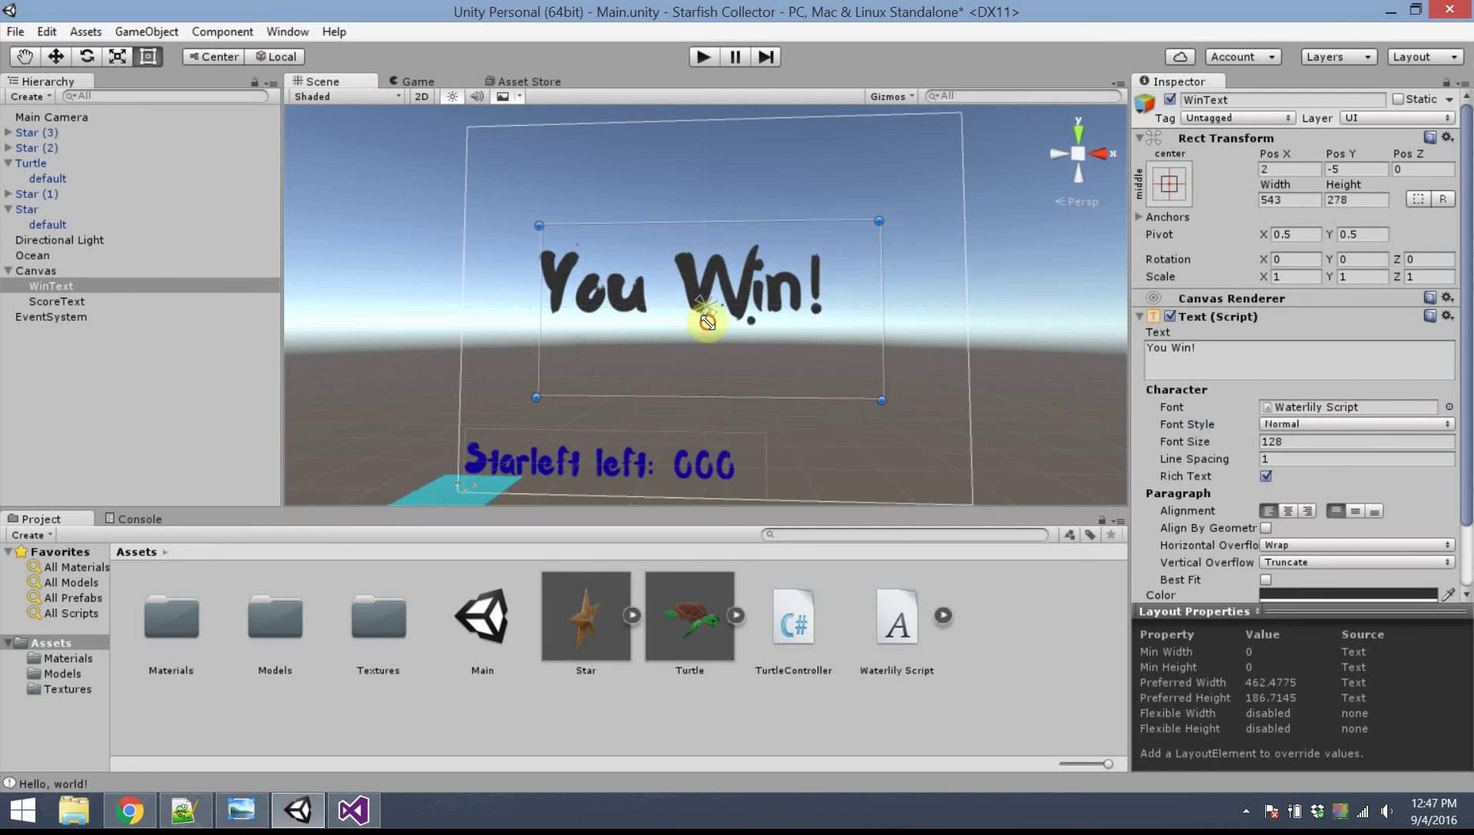
{"action": "left_click_drag", "start_coordinate": [882, 400], "coordinate": [863, 362]}
{"action": "left_click_drag", "start_coordinate": [641, 267], "coordinate": [651, 280]}
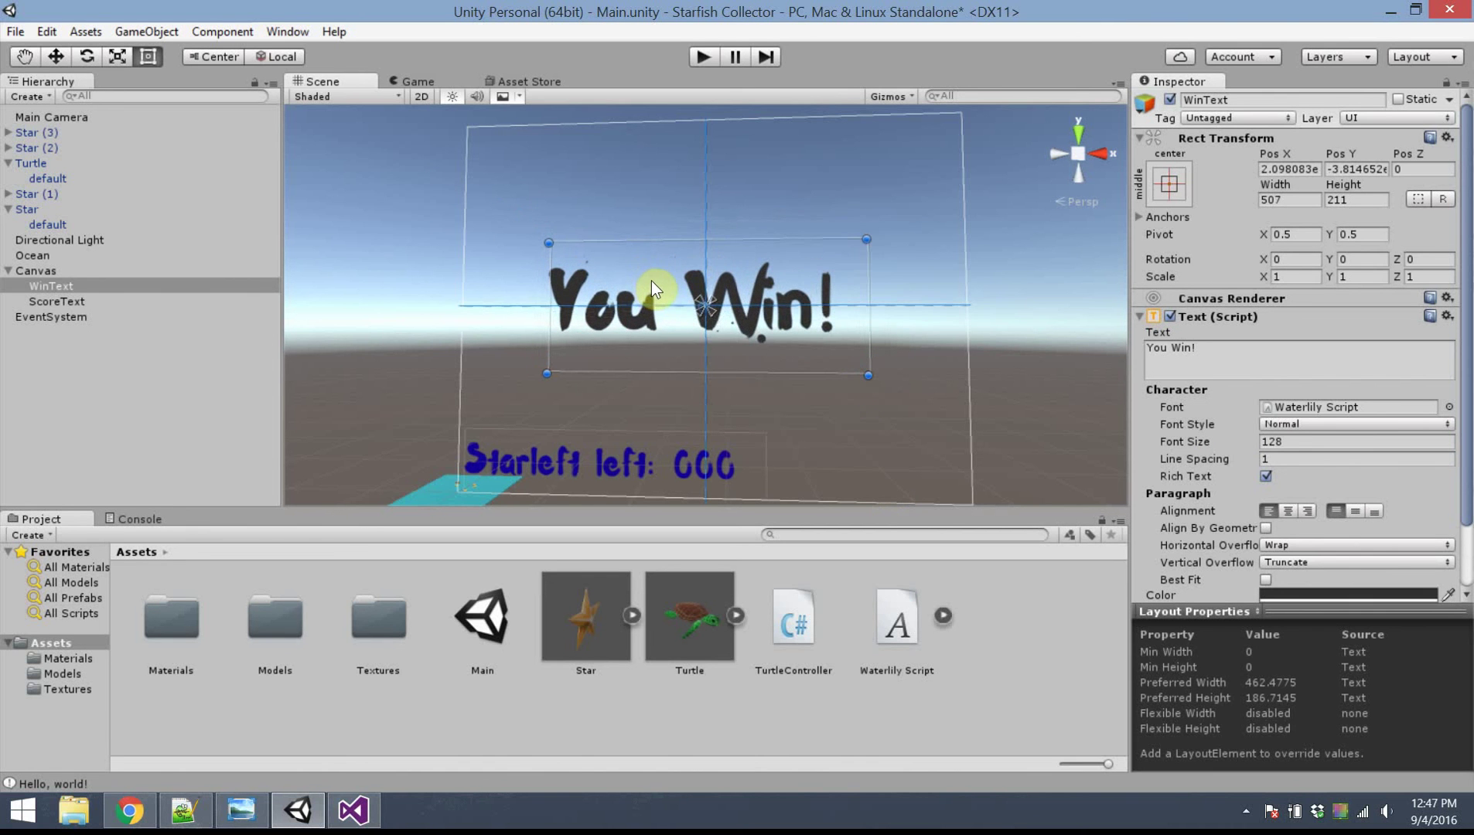
{"action": "left_click_drag", "start_coordinate": [865, 239], "coordinate": [843, 241]}
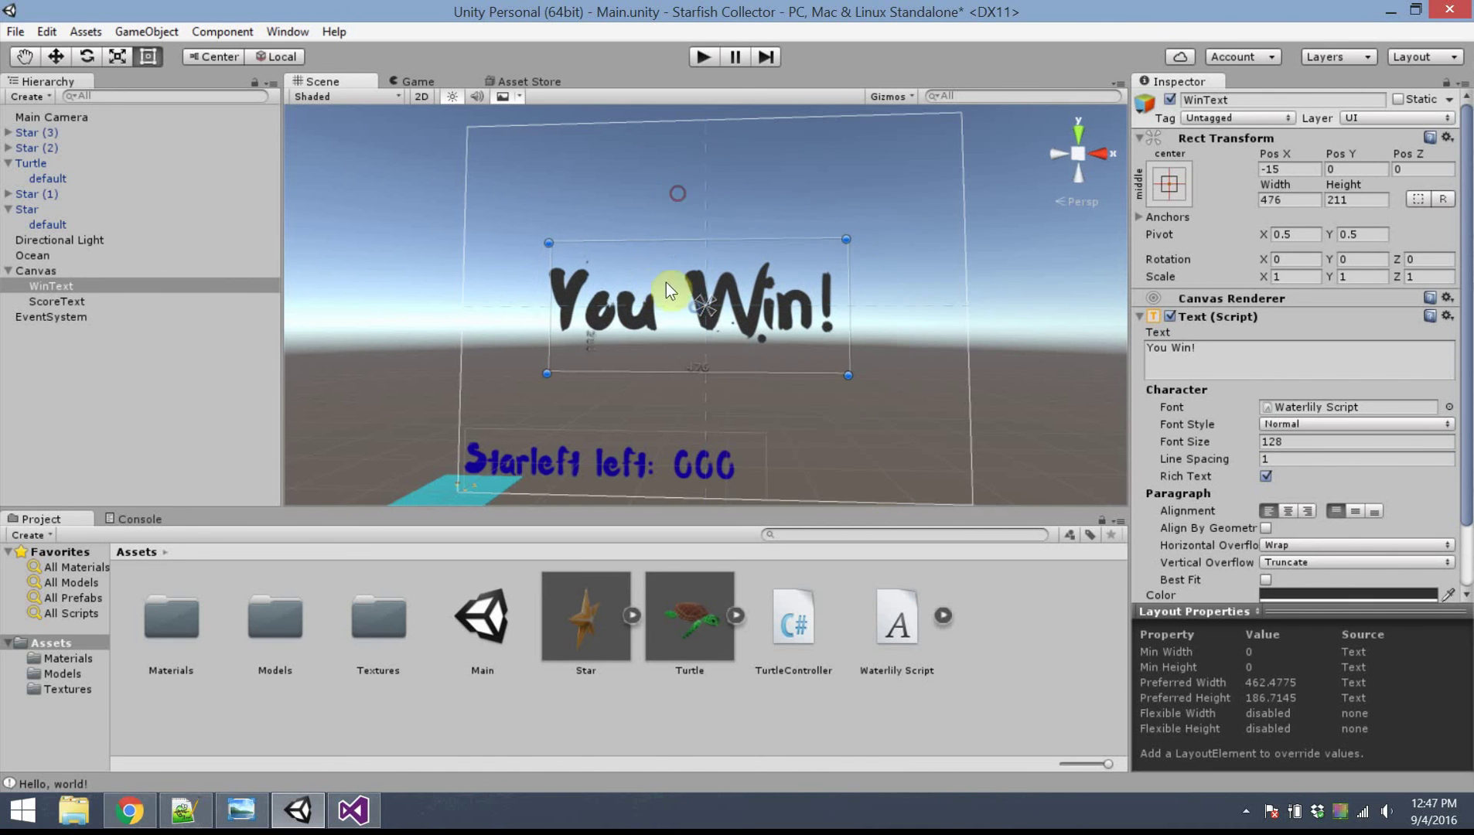
{"action": "left_click_drag", "start_coordinate": [666, 282], "coordinate": [669, 281]}
{"action": "left_click", "coordinate": [1164, 415]}
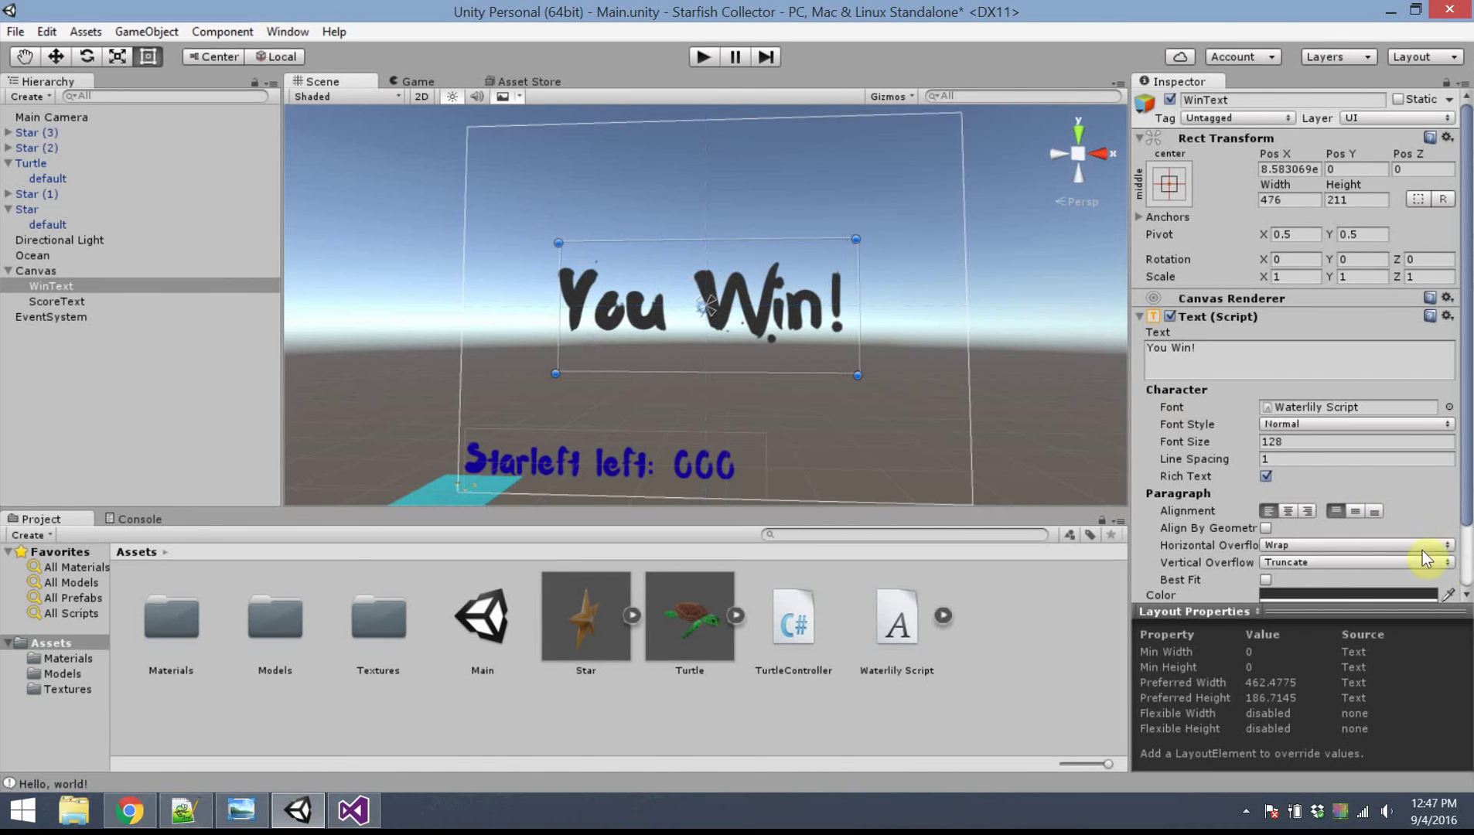
{"action": "scroll", "coordinate": [1467, 533], "scroll_direction": "down", "scroll_amount": 2}
Step: Make the You Win! text deep blue and widen its box slightly left
{"action": "left_click", "coordinate": [1407, 566]}
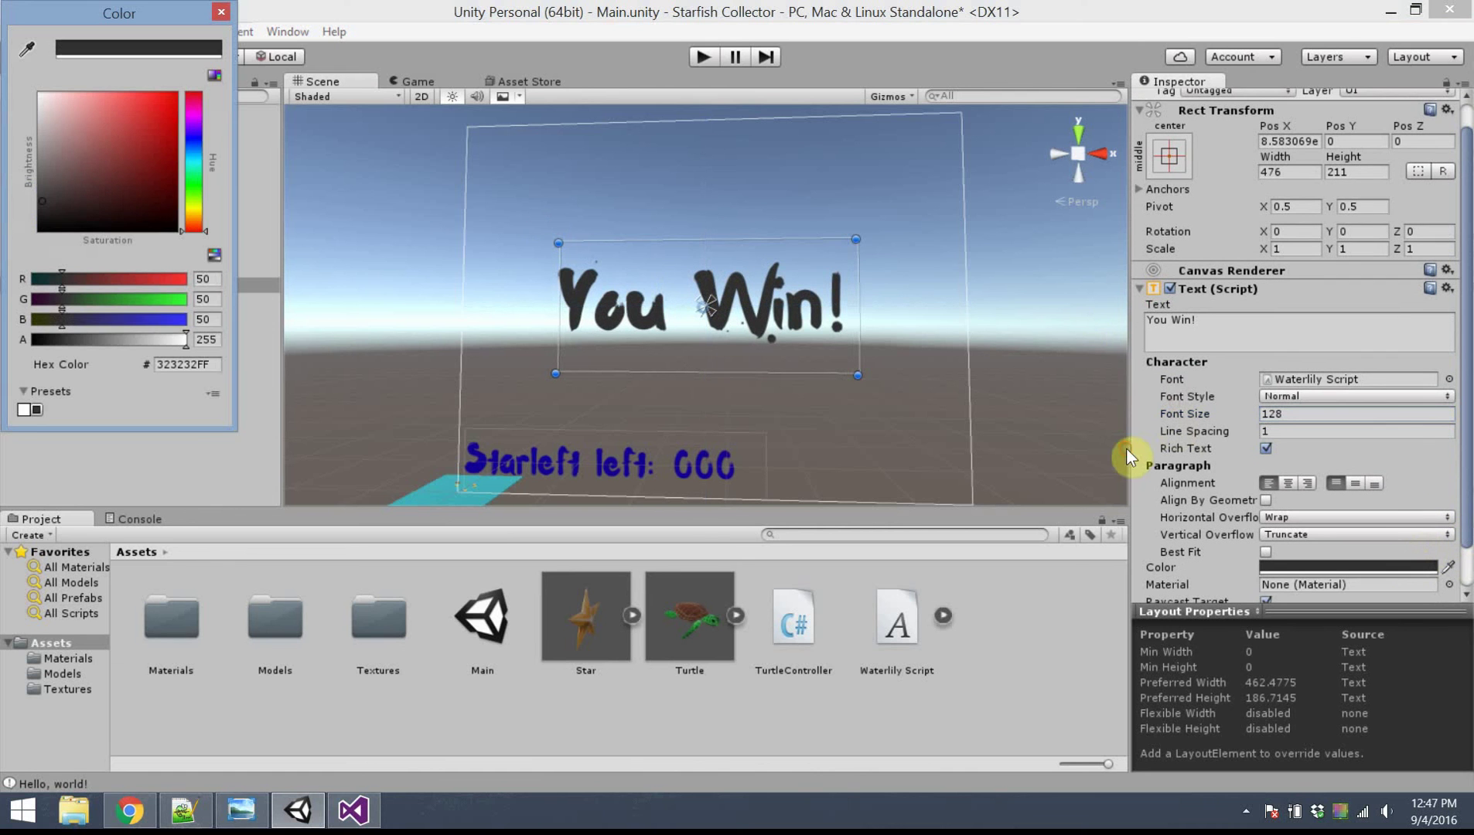
{"action": "left_click", "coordinate": [191, 140]}
{"action": "left_click", "coordinate": [177, 146]}
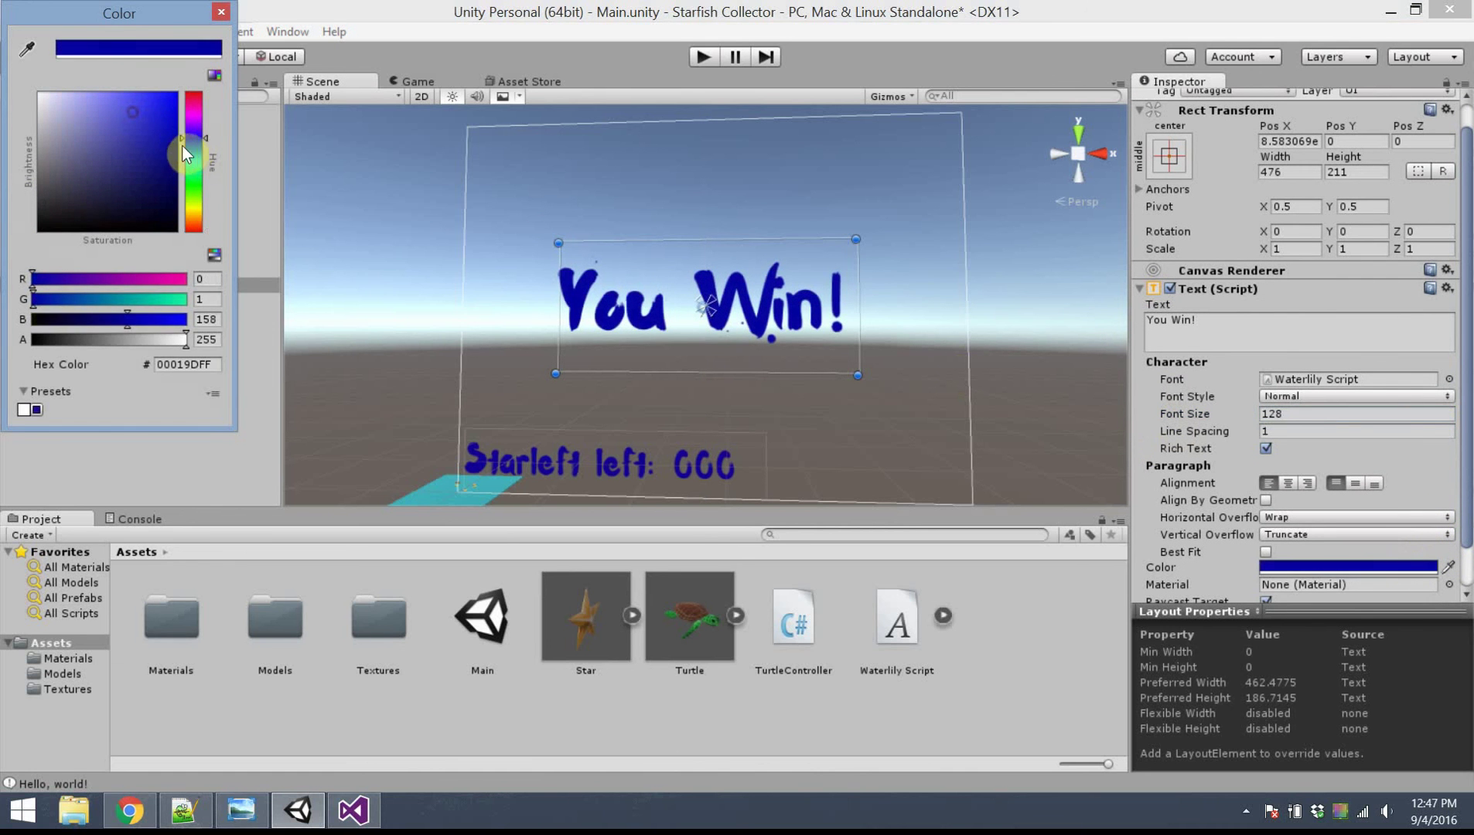
{"action": "left_click", "coordinate": [220, 12]}
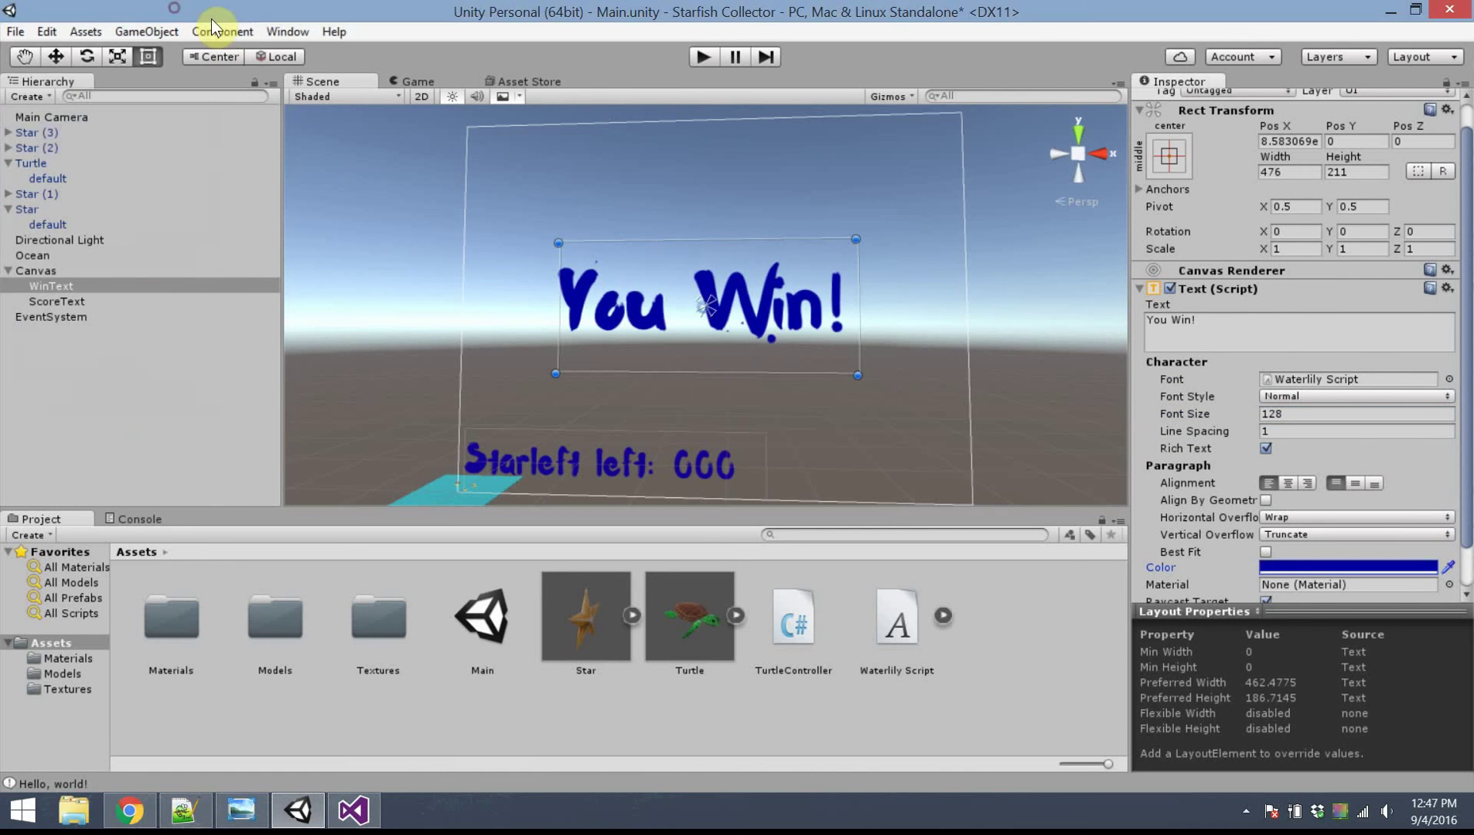
{"action": "left_click", "coordinate": [906, 337]}
{"action": "left_click", "coordinate": [662, 314]}
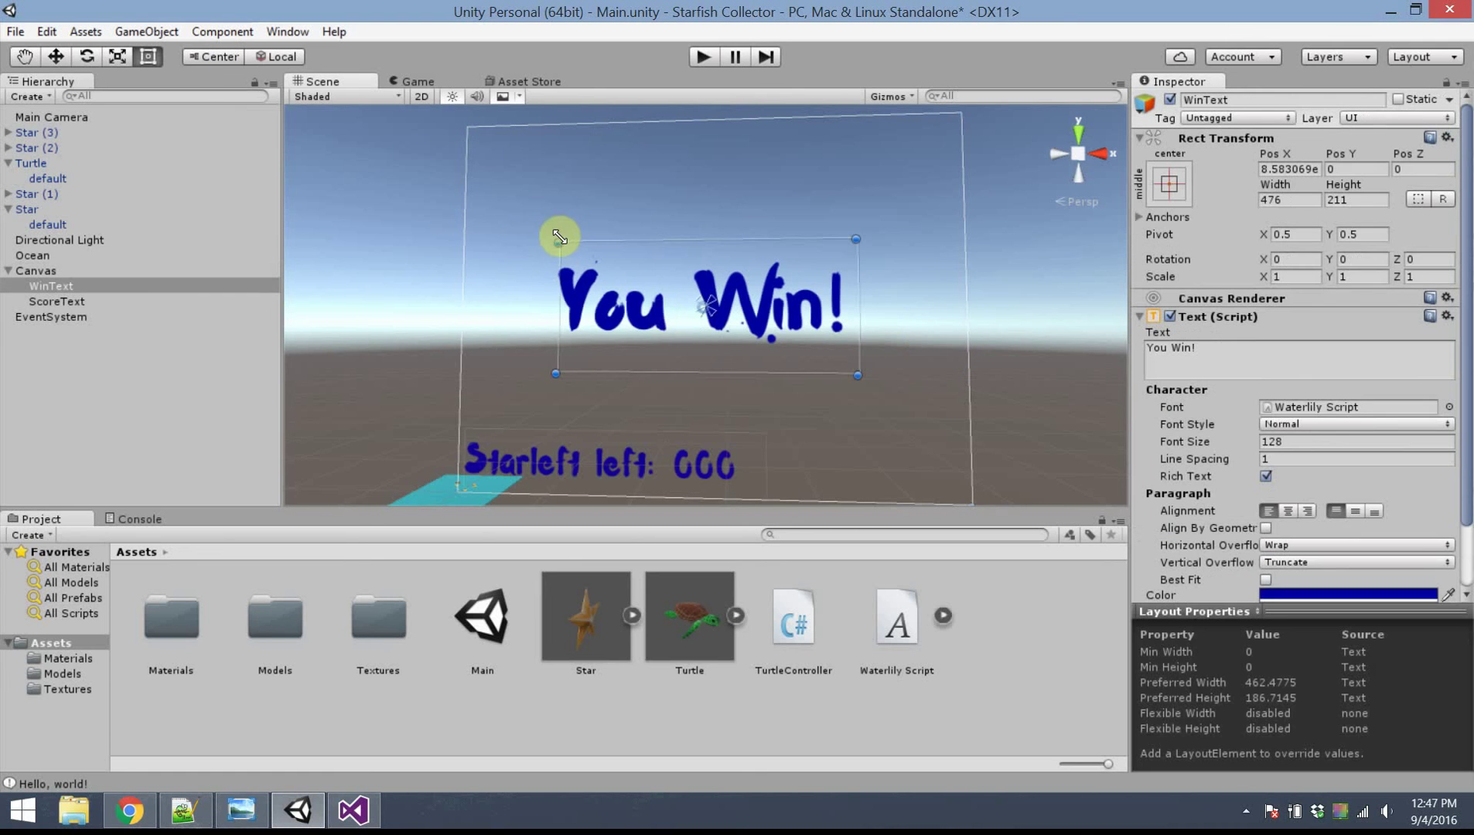
{"action": "left_click_drag", "start_coordinate": [559, 237], "coordinate": [554, 240]}
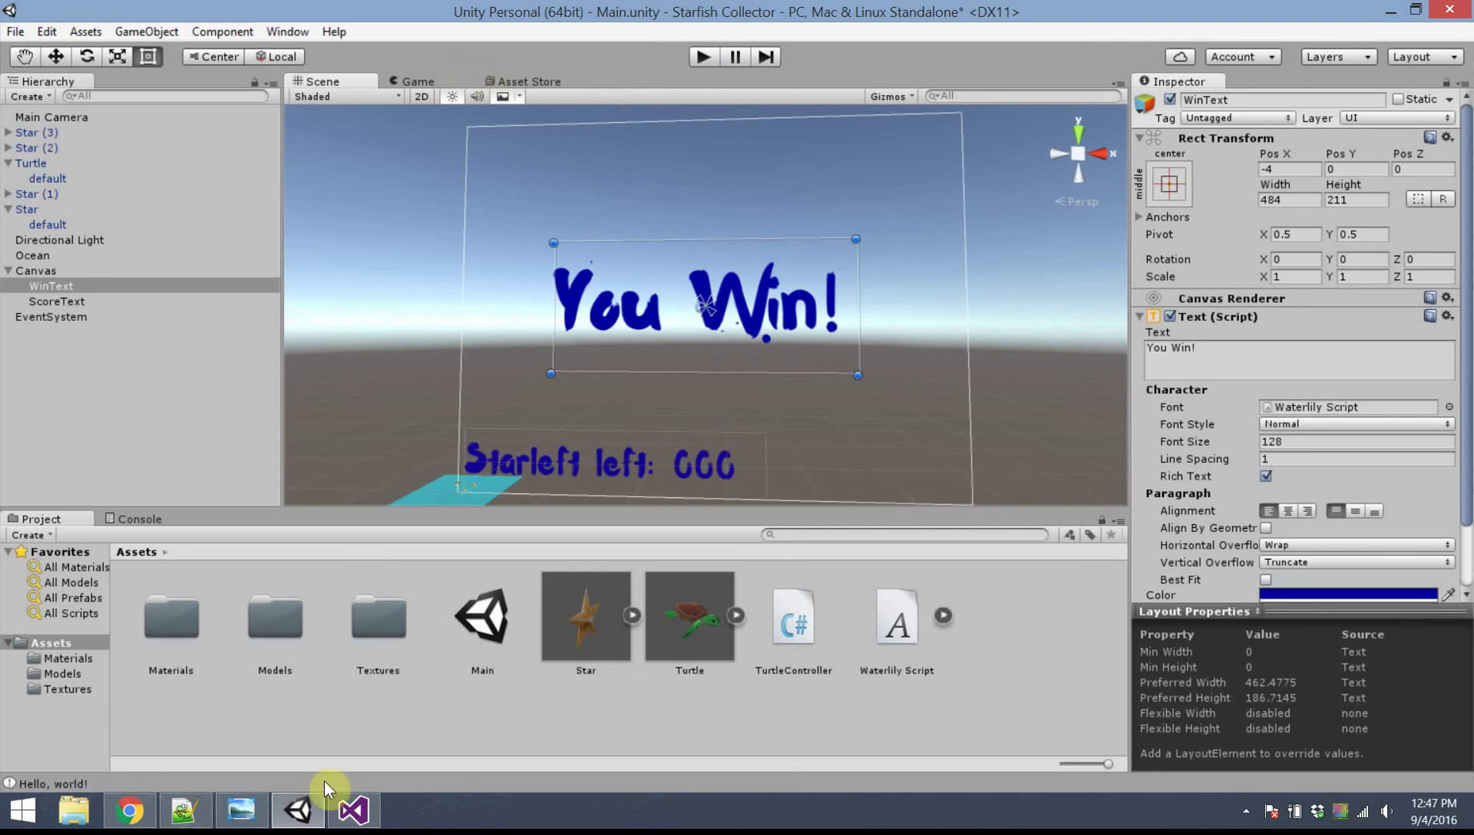
Step: Declare 'public Text winText;' on a new line below starfishTotal in TurtleController.cs
{"action": "mouse_move", "coordinate": [362, 814]}
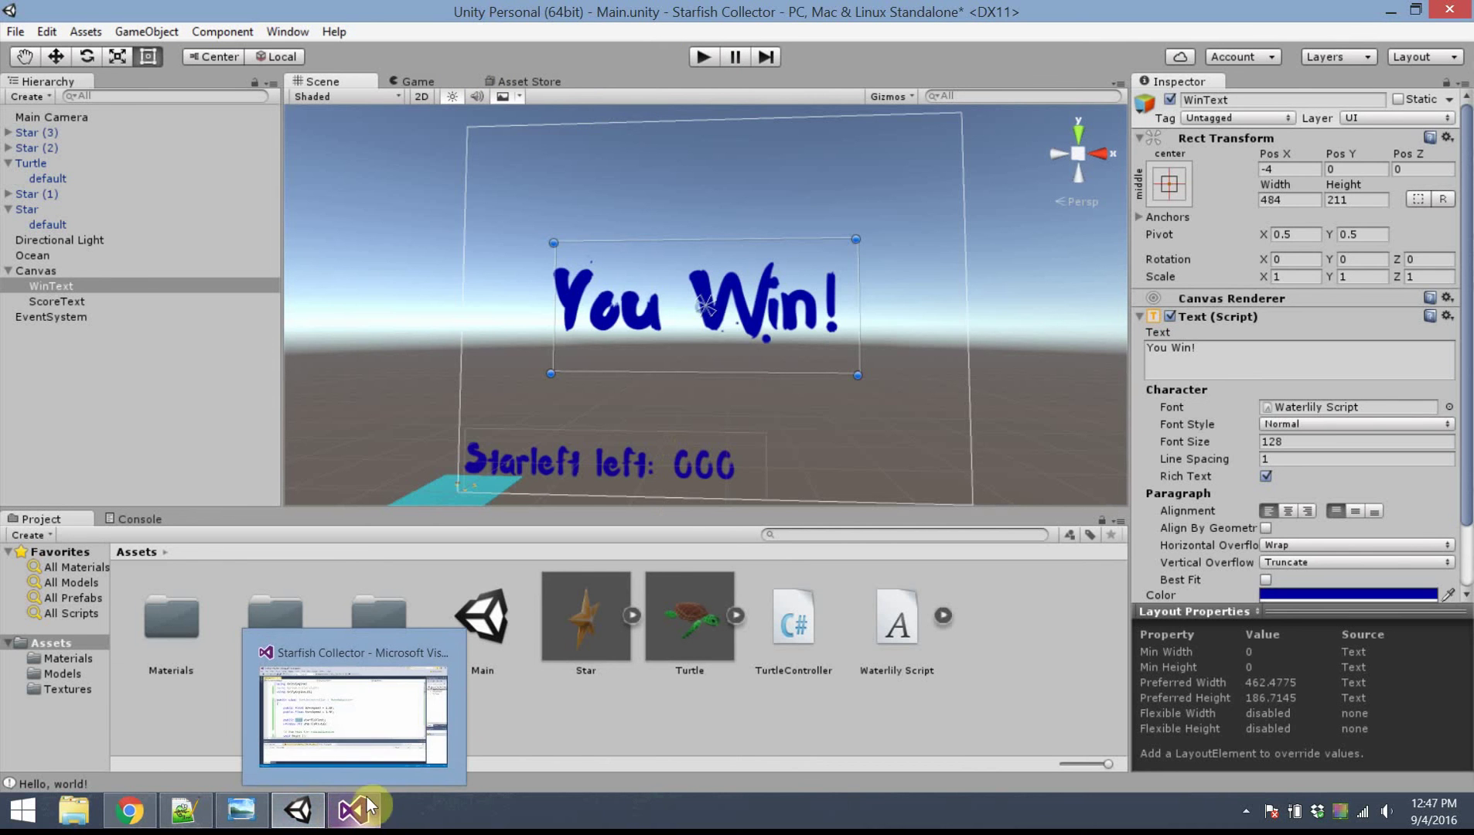
{"action": "left_click", "coordinate": [348, 817]}
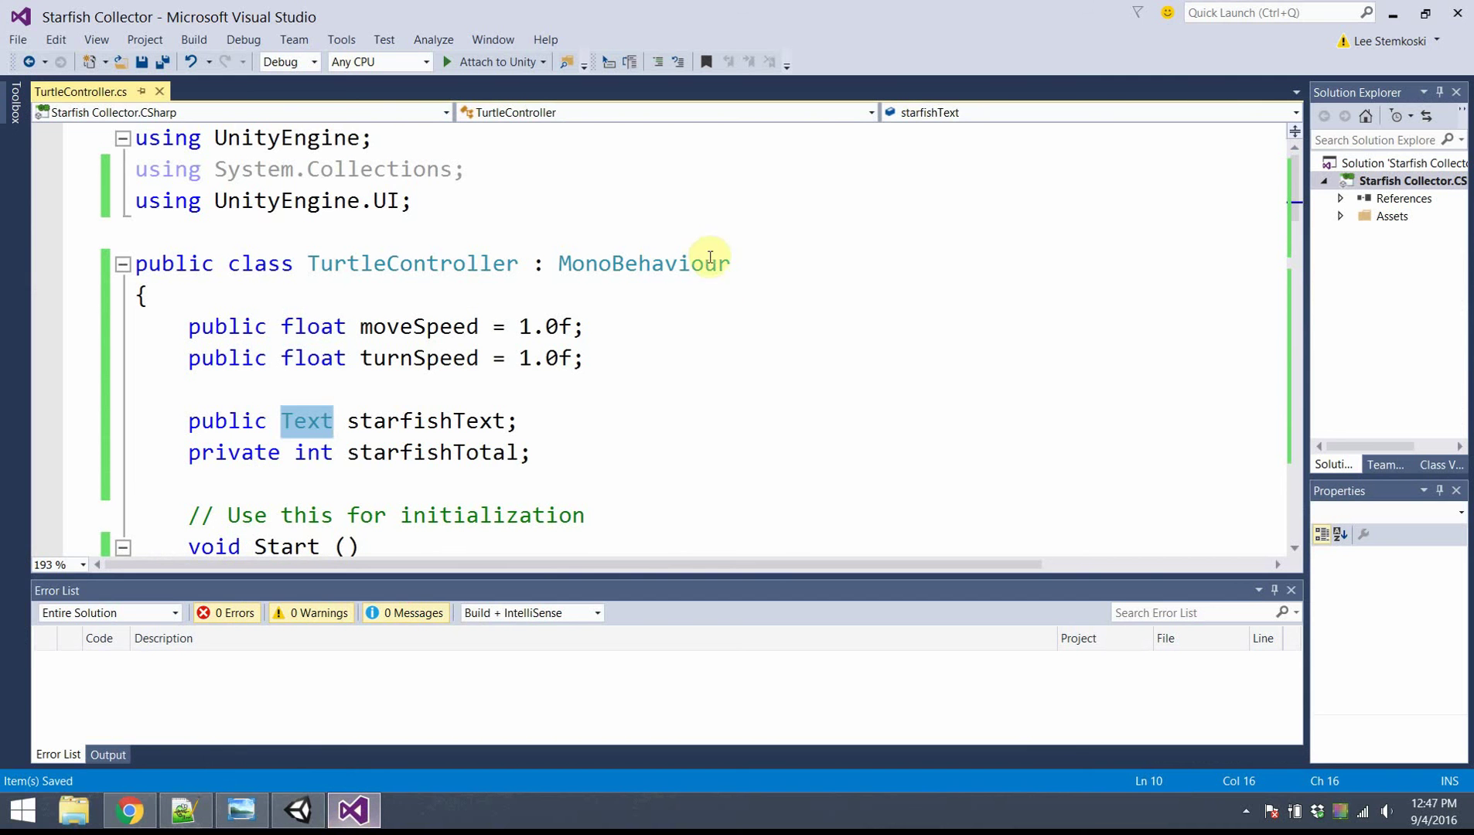
{"action": "left_click", "coordinate": [718, 303]}
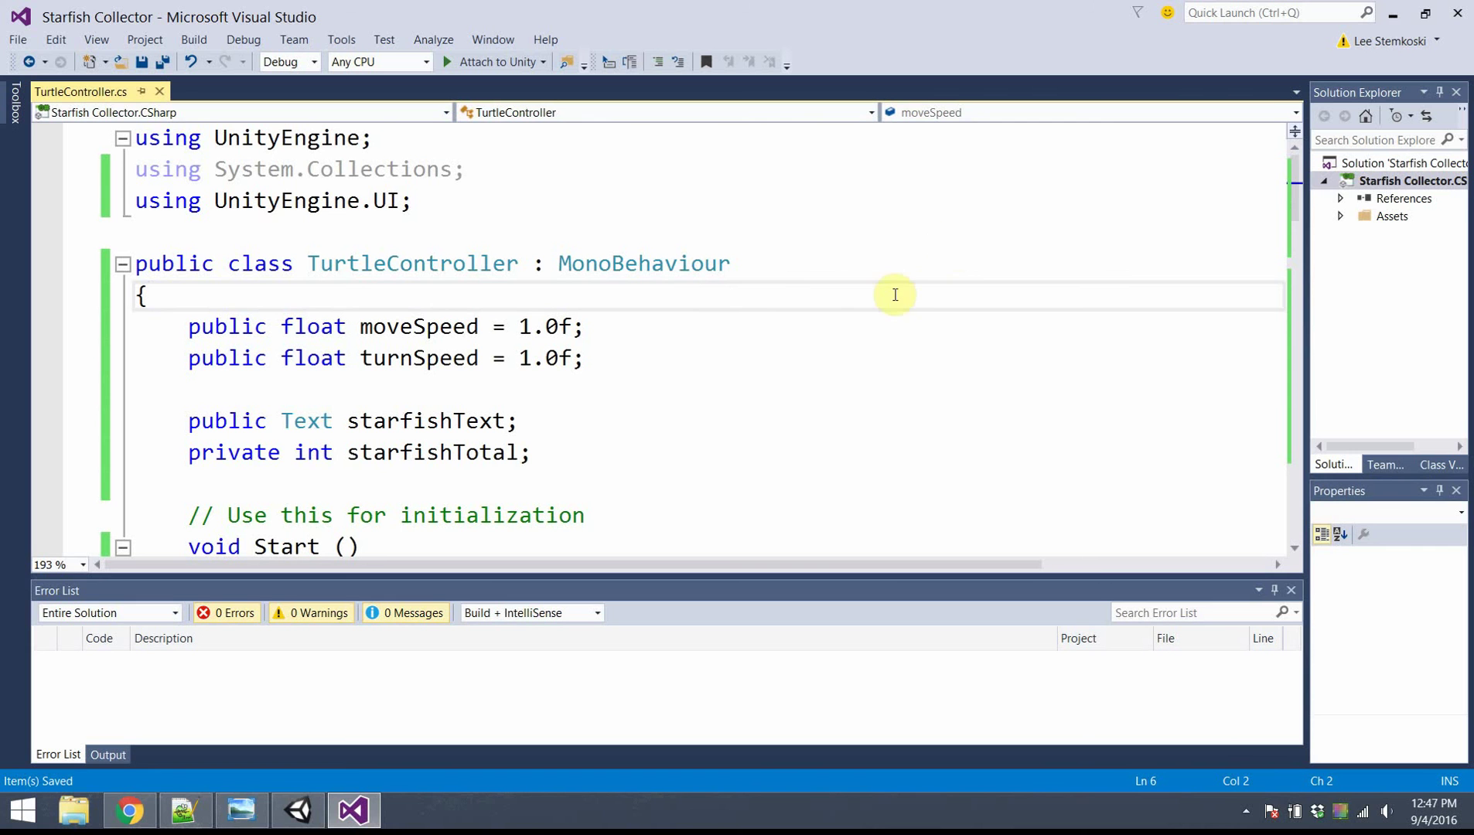
{"action": "left_click", "coordinate": [598, 164]}
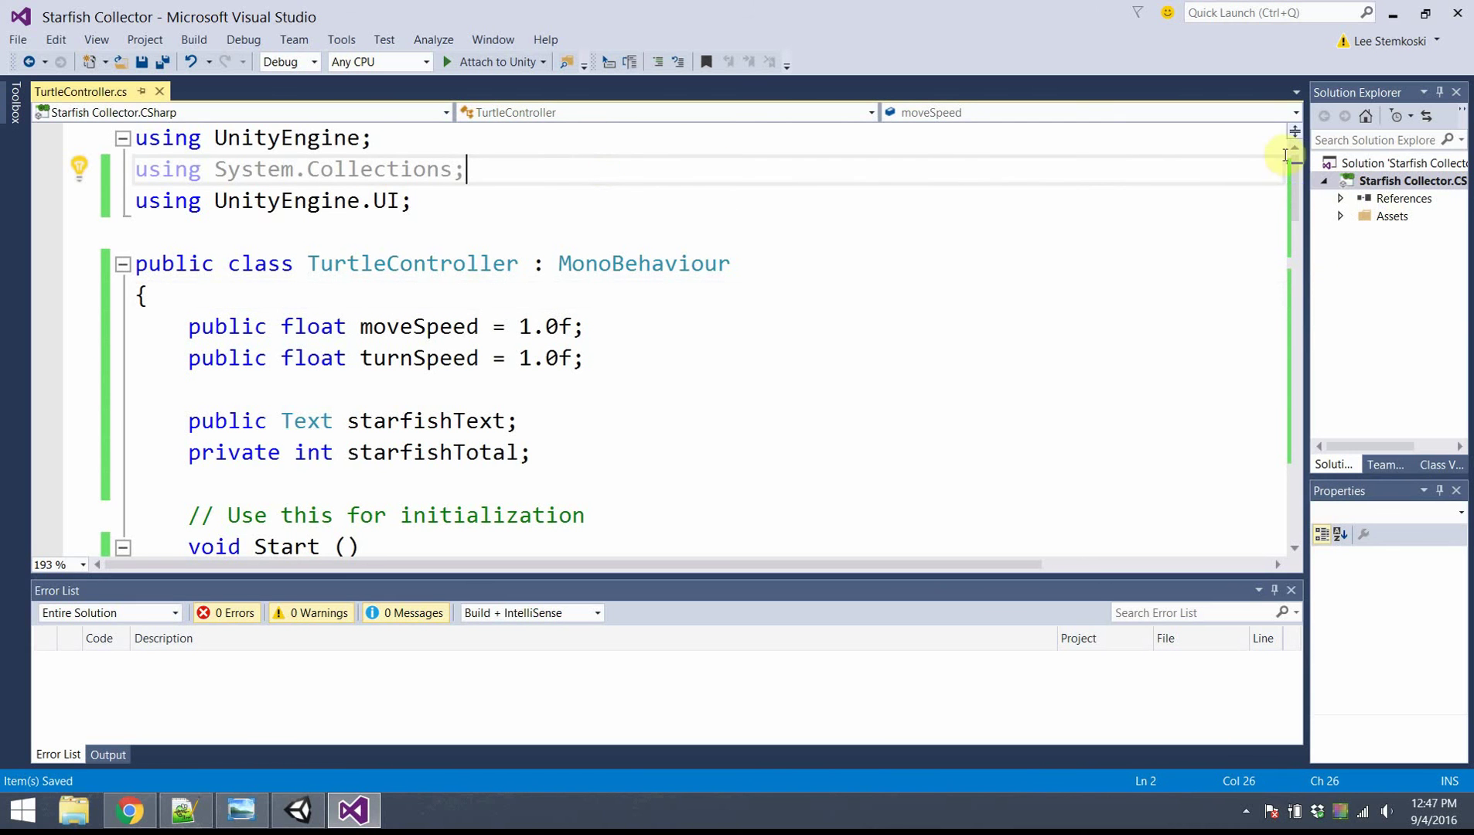
{"action": "left_click", "coordinate": [626, 283]}
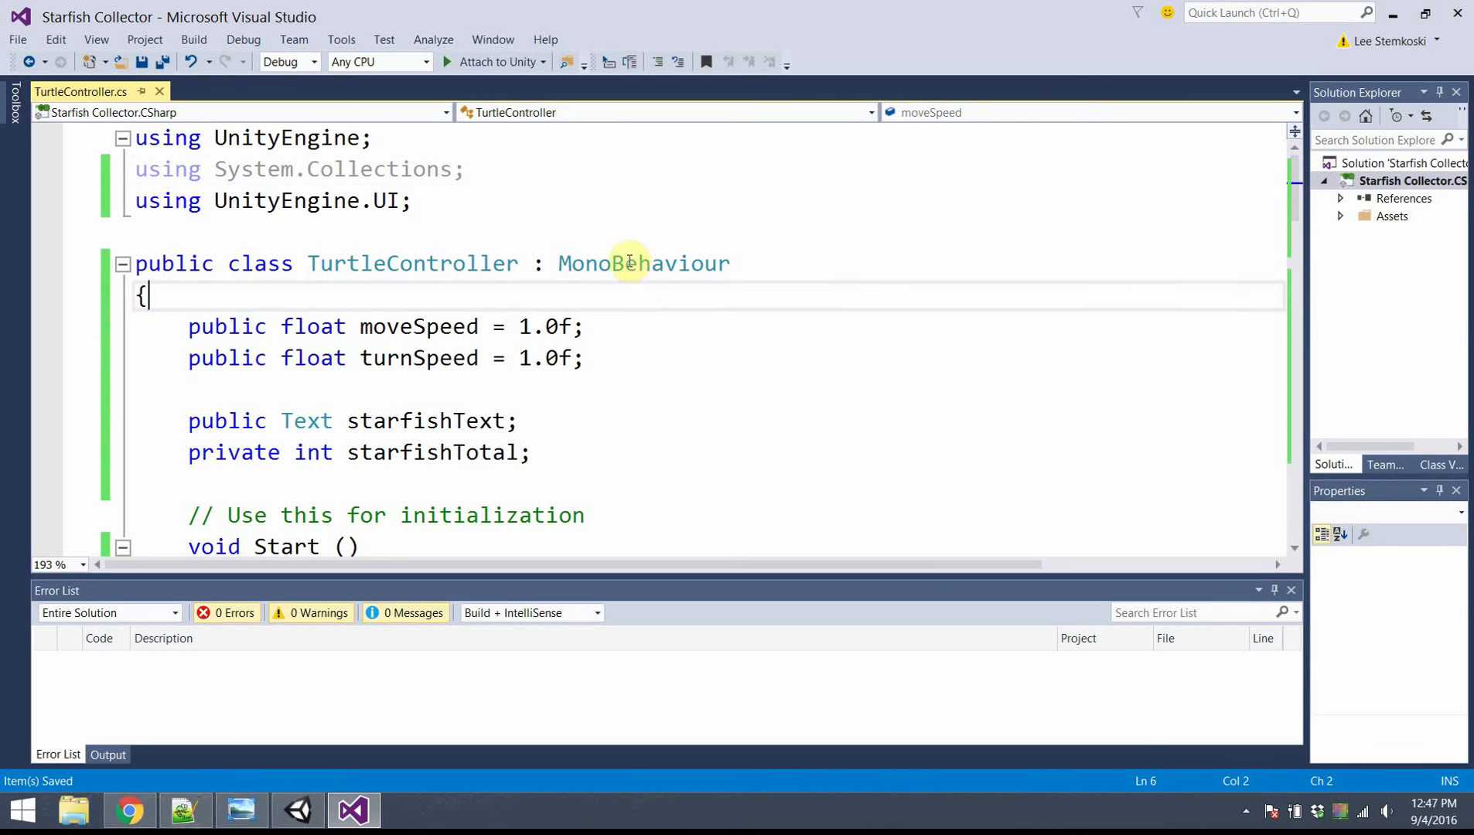
{"action": "mouse_move", "coordinate": [632, 257]}
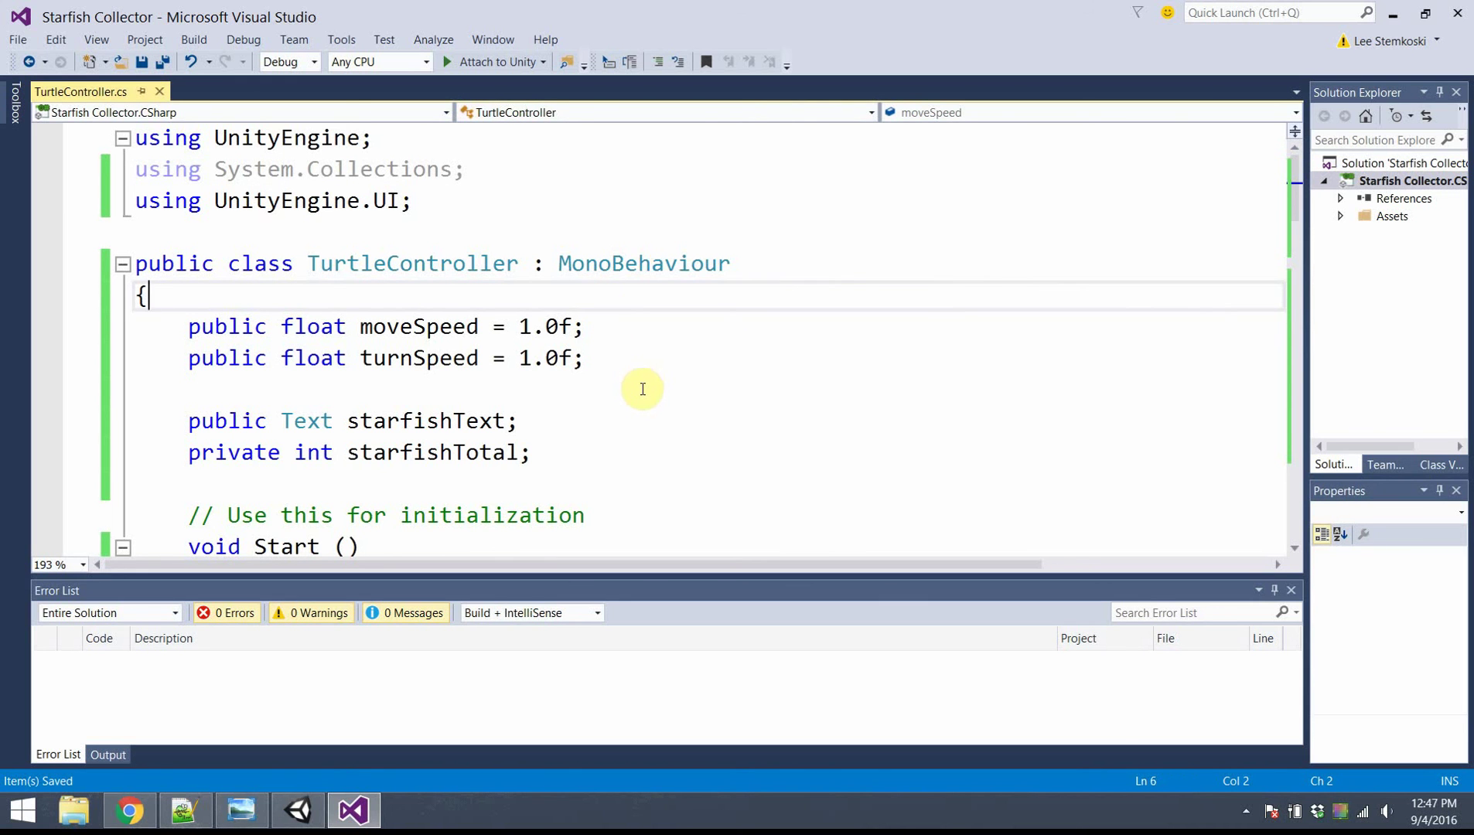
{"action": "left_click", "coordinate": [553, 455]}
{"action": "scroll", "coordinate": [585, 437], "scroll_direction": "down", "scroll_amount": 2}
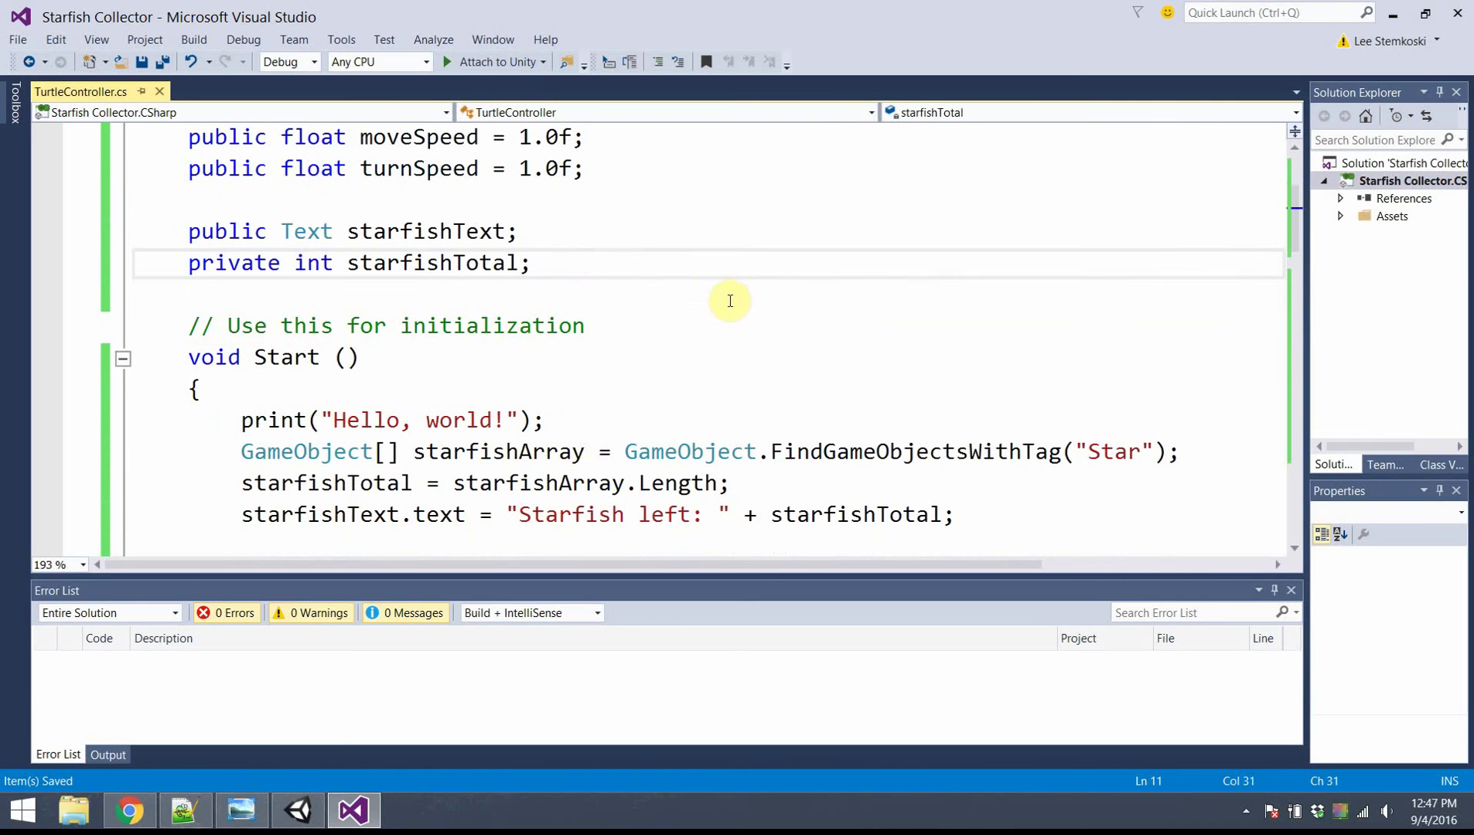
{"action": "key", "text": "Return"}
{"action": "key", "text": "Return"}
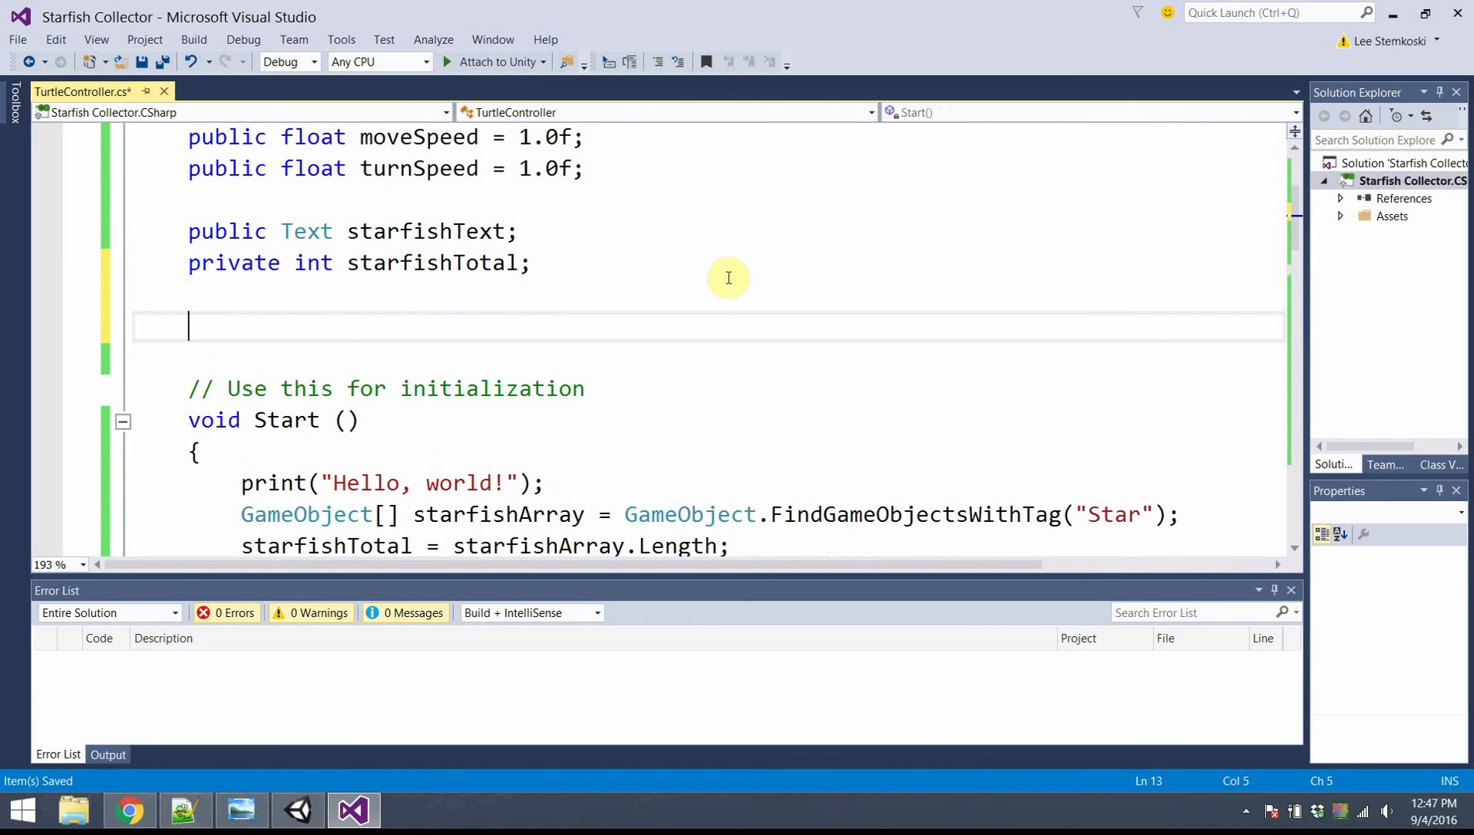
{"action": "type", "text": "public Text "}
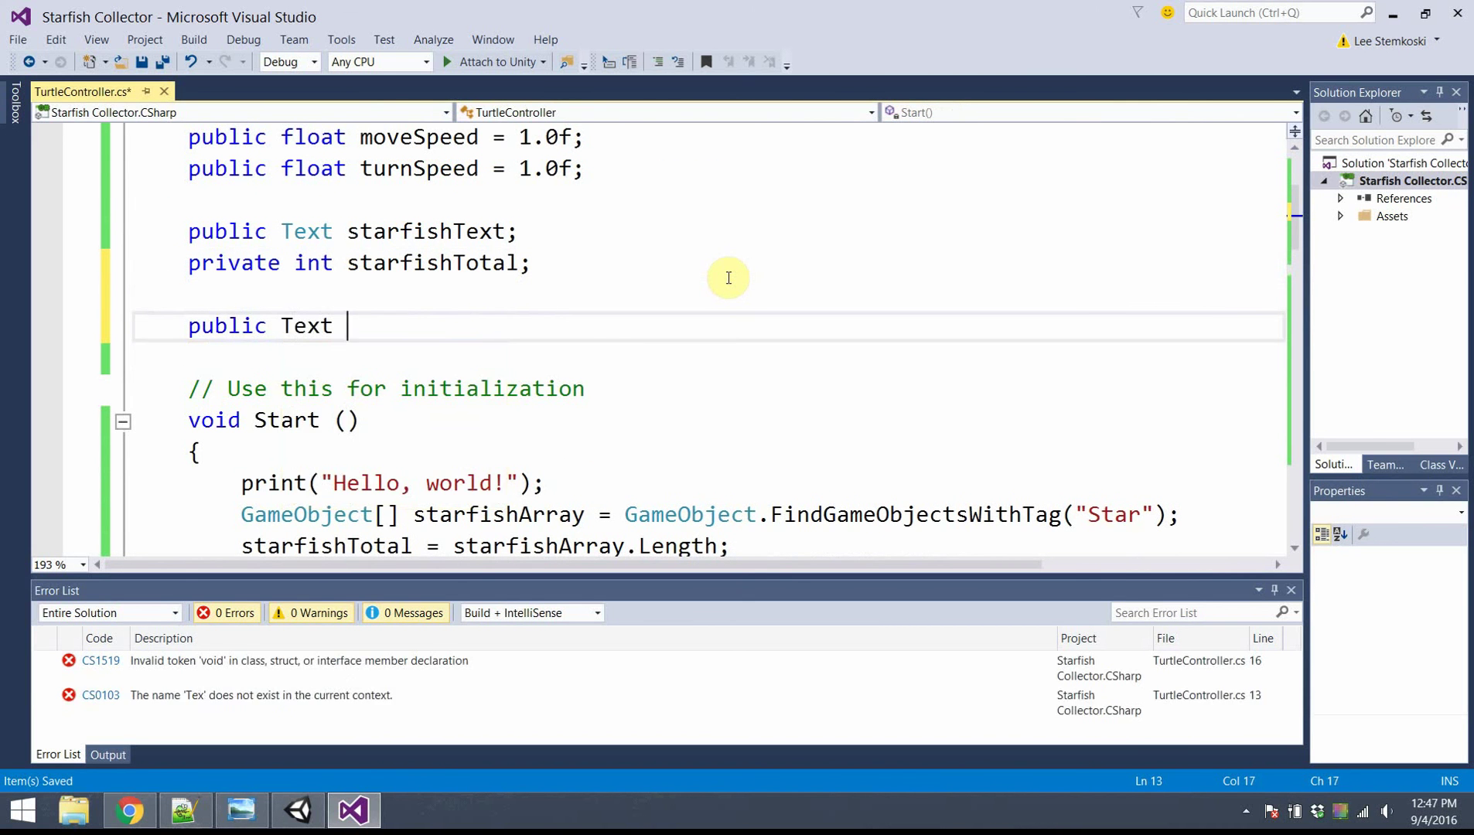
{"action": "type", "text": "winText;"}
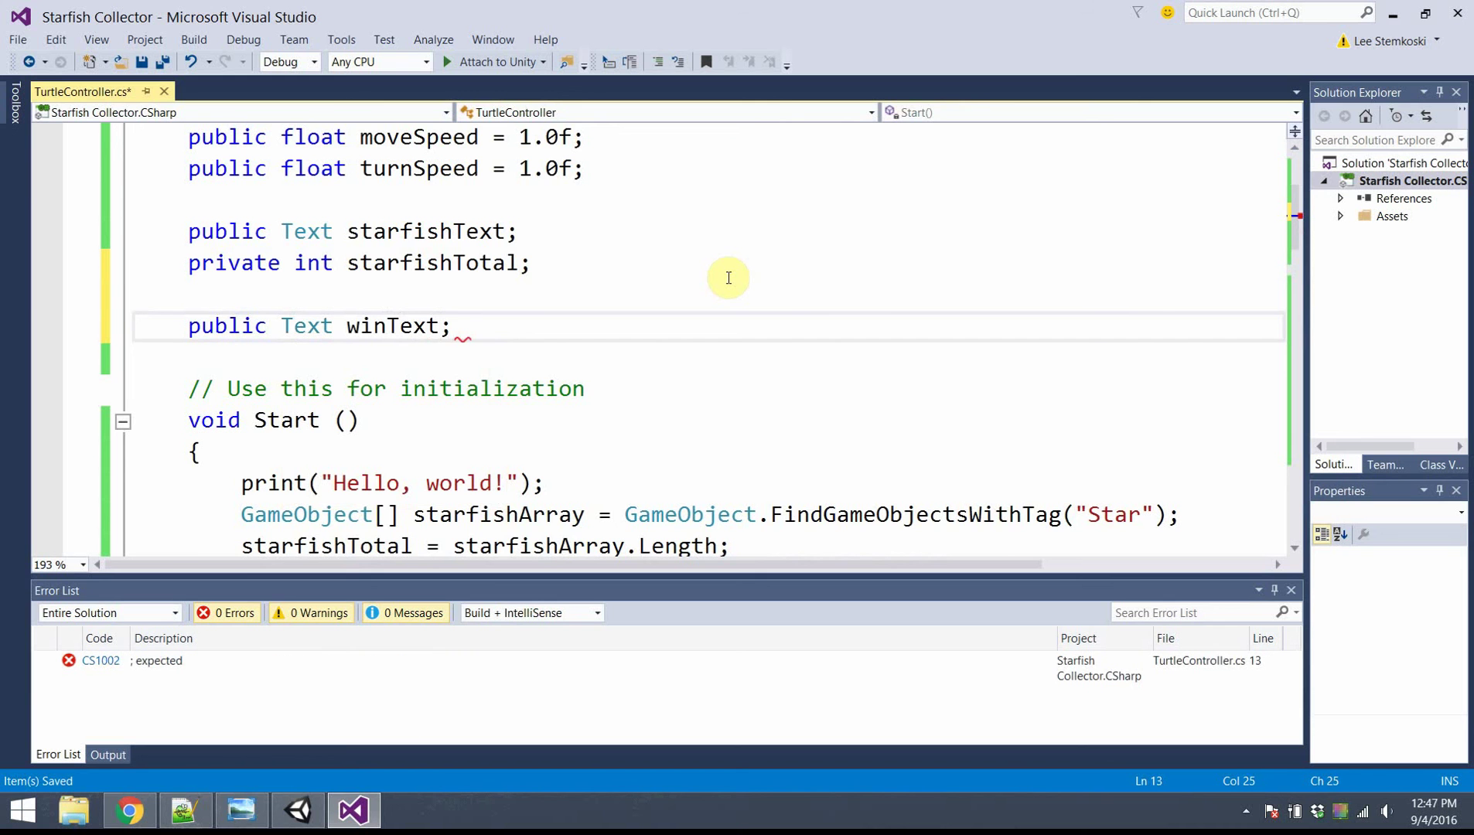
{"action": "scroll", "coordinate": [542, 273], "scroll_direction": "down", "scroll_amount": 1}
{"action": "scroll", "coordinate": [542, 274], "scroll_direction": "down", "scroll_amount": 1}
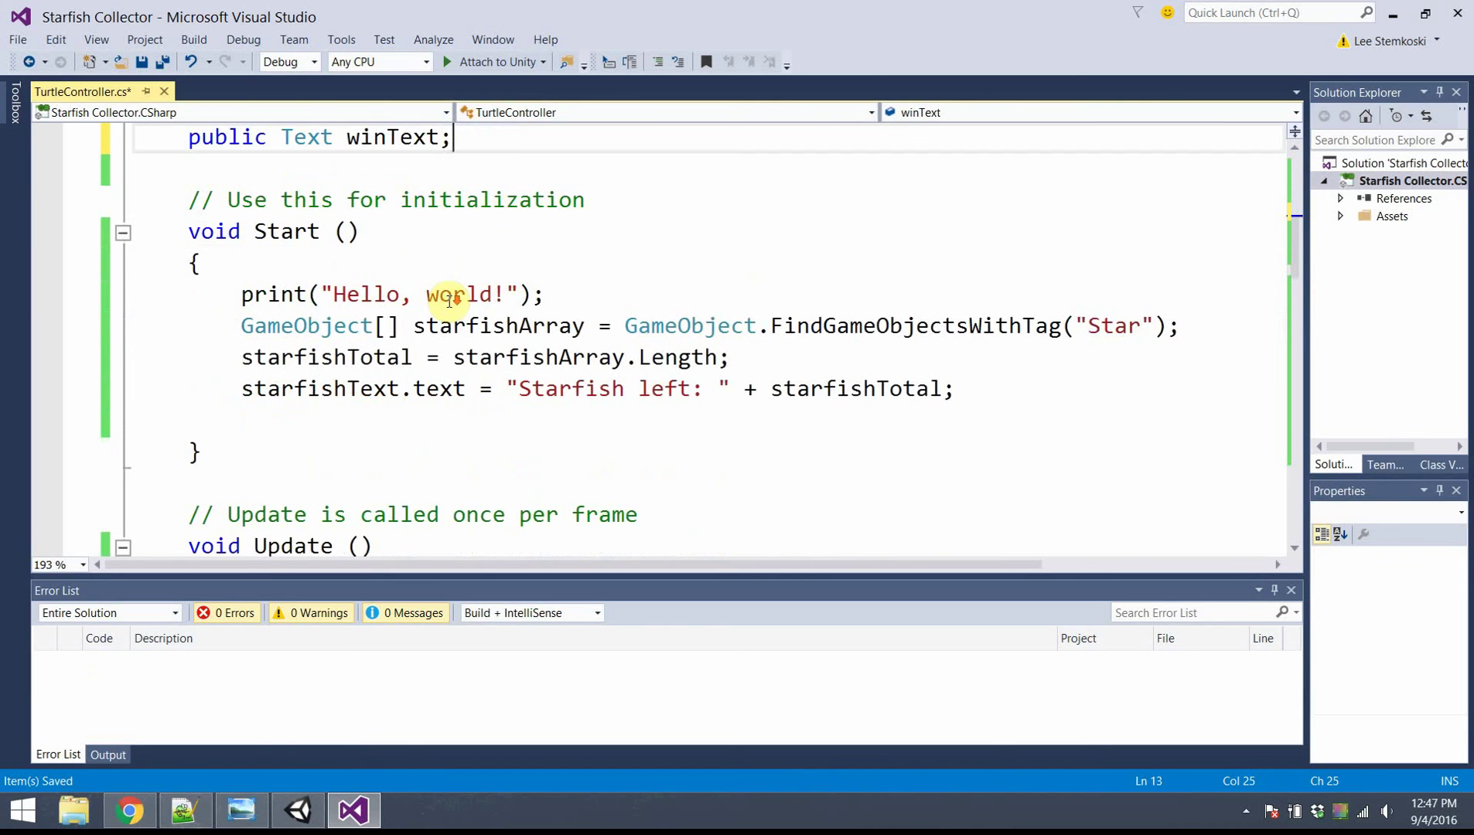
Step: Add 'winText.text = "";' after the starfishText assignment in Start() and delete the leftover blank line
{"action": "left_click", "coordinate": [978, 385]}
{"action": "key", "text": "Return"}
{"action": "key", "text": "Return"}
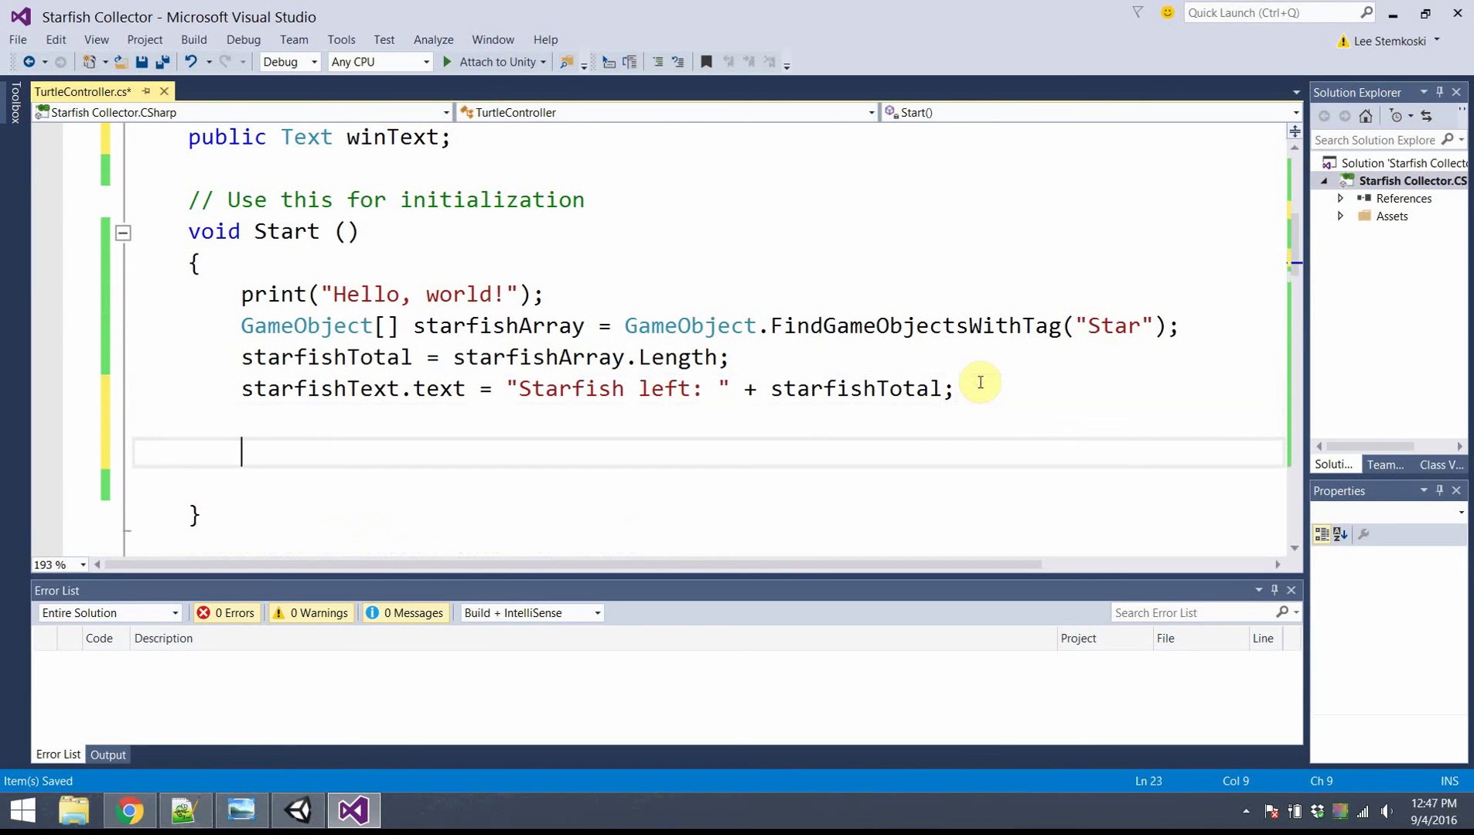
{"action": "type", "text": "winText"}
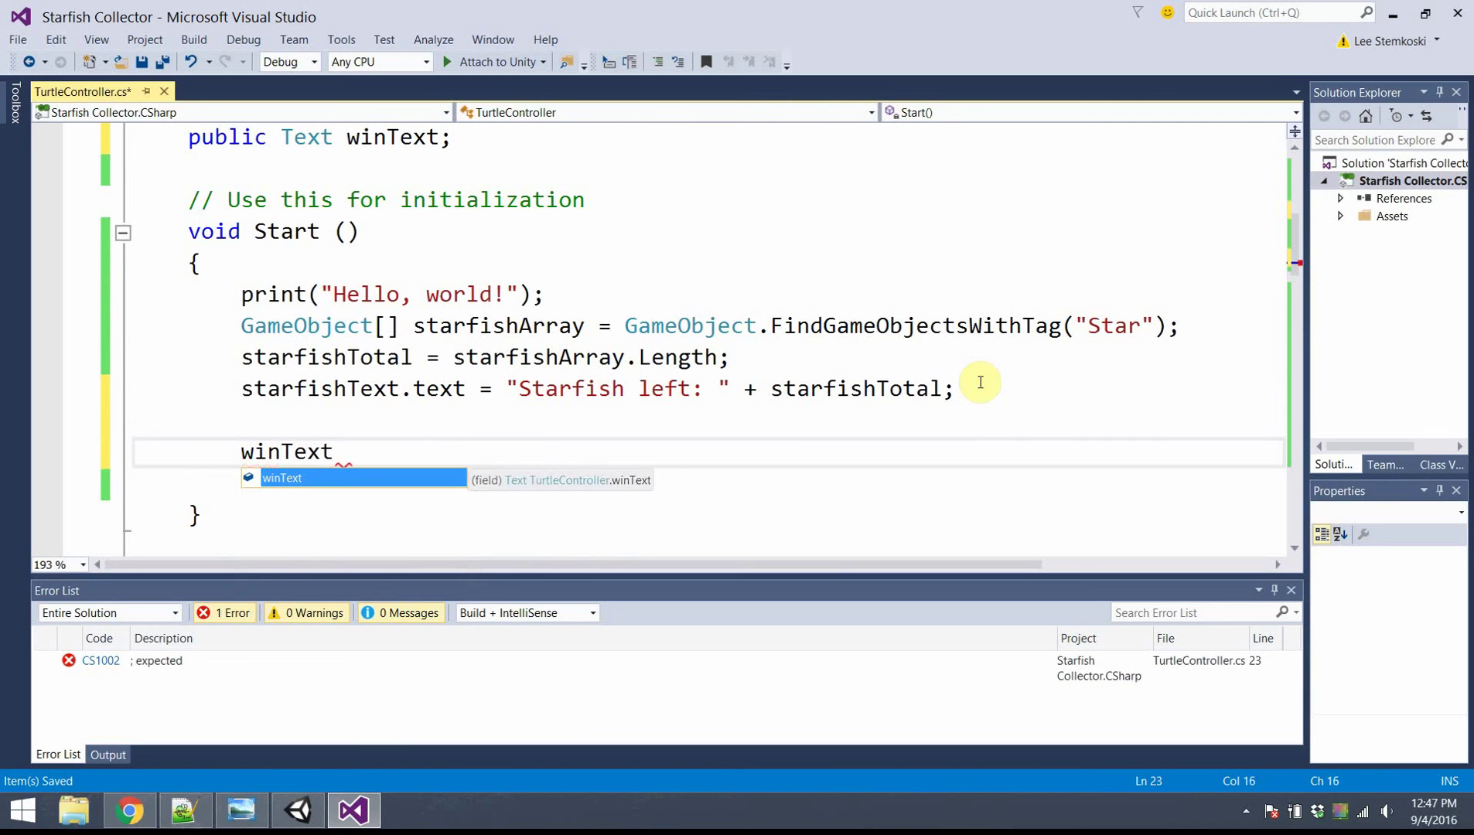
{"action": "type", "text": ".text = \"\";"}
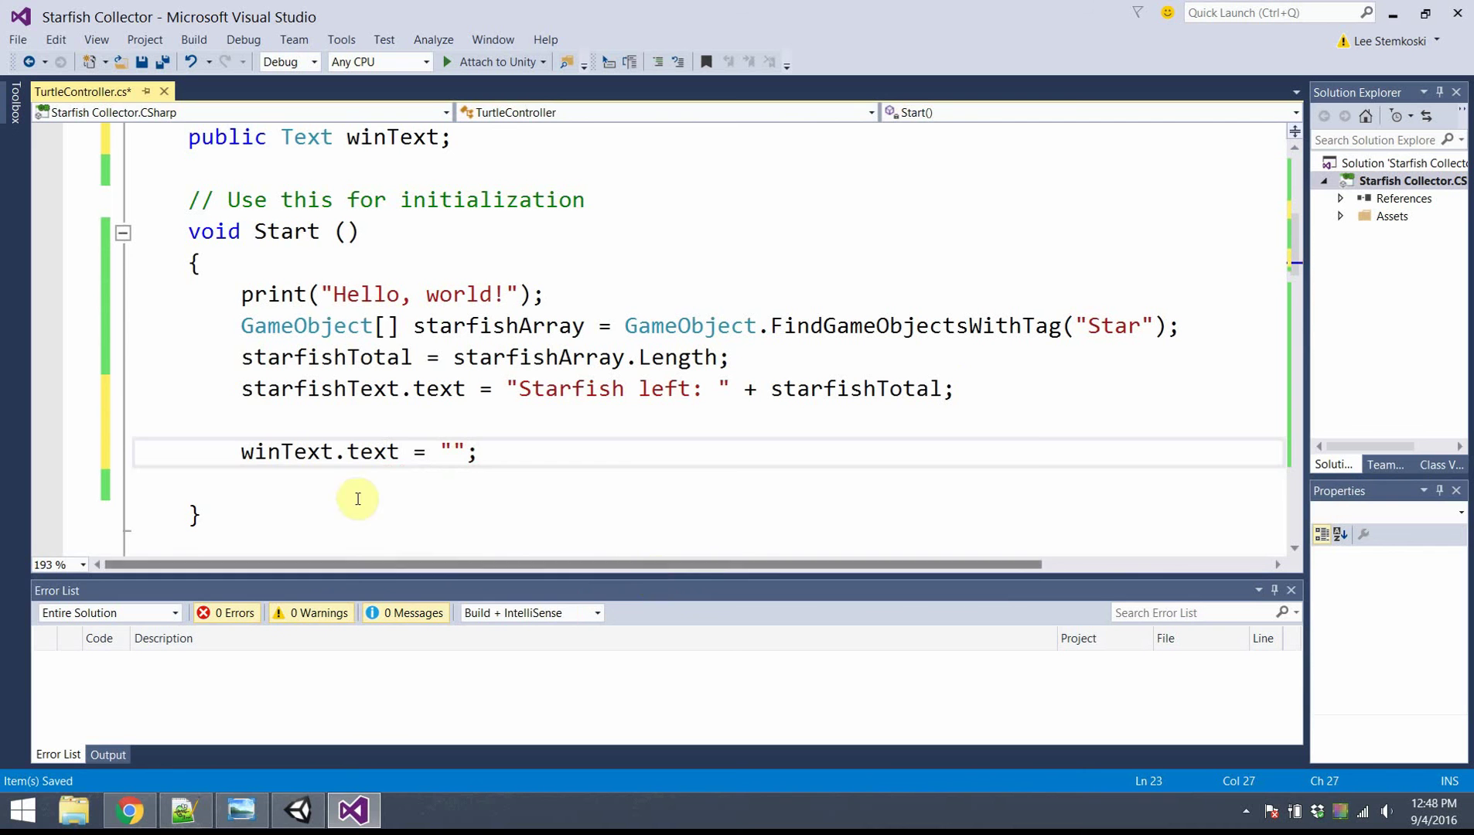
{"action": "left_click", "coordinate": [329, 477]}
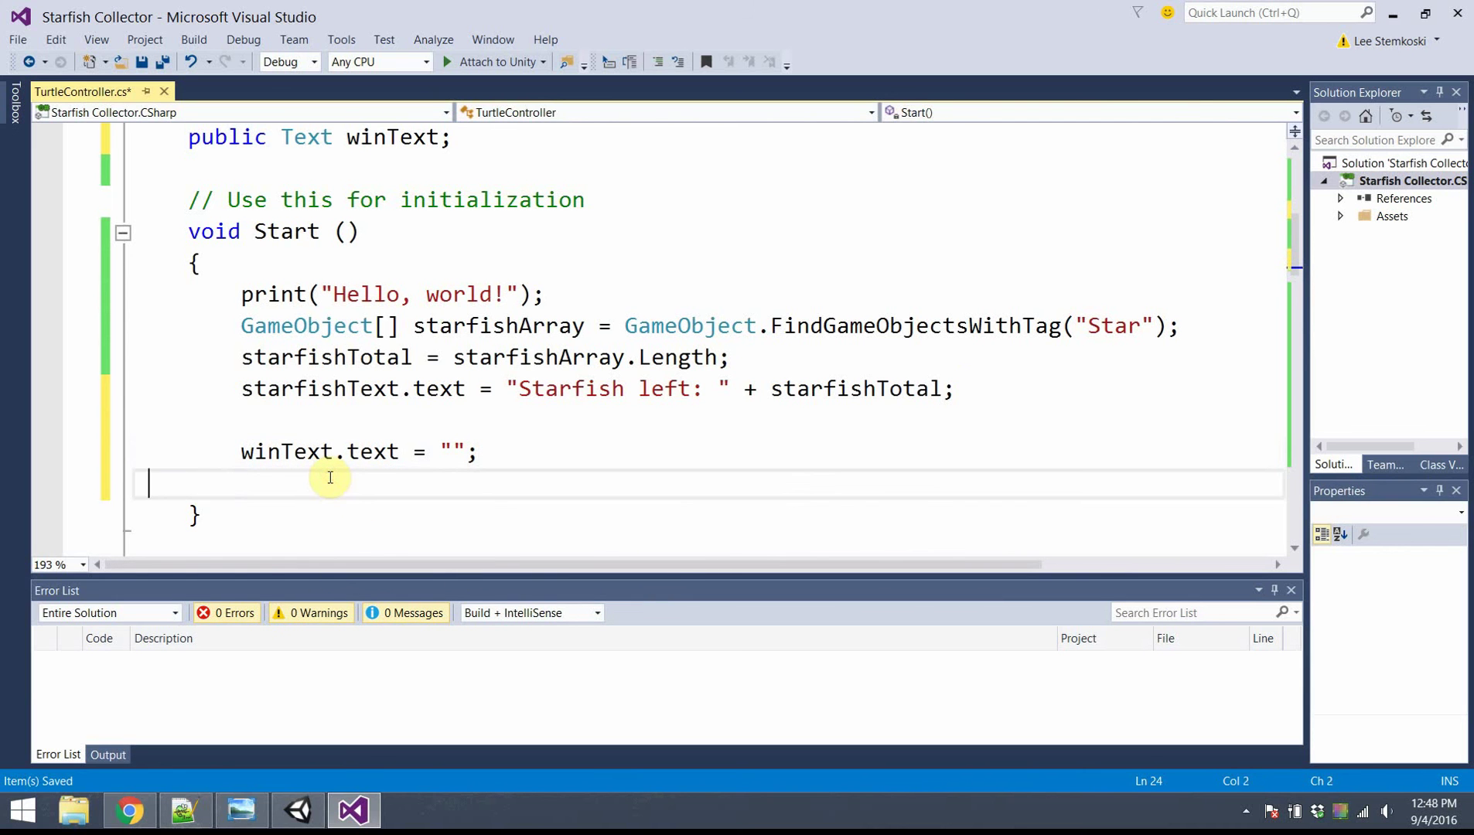
{"action": "key", "text": "BackSpace"}
{"action": "key", "text": "BackSpace"}
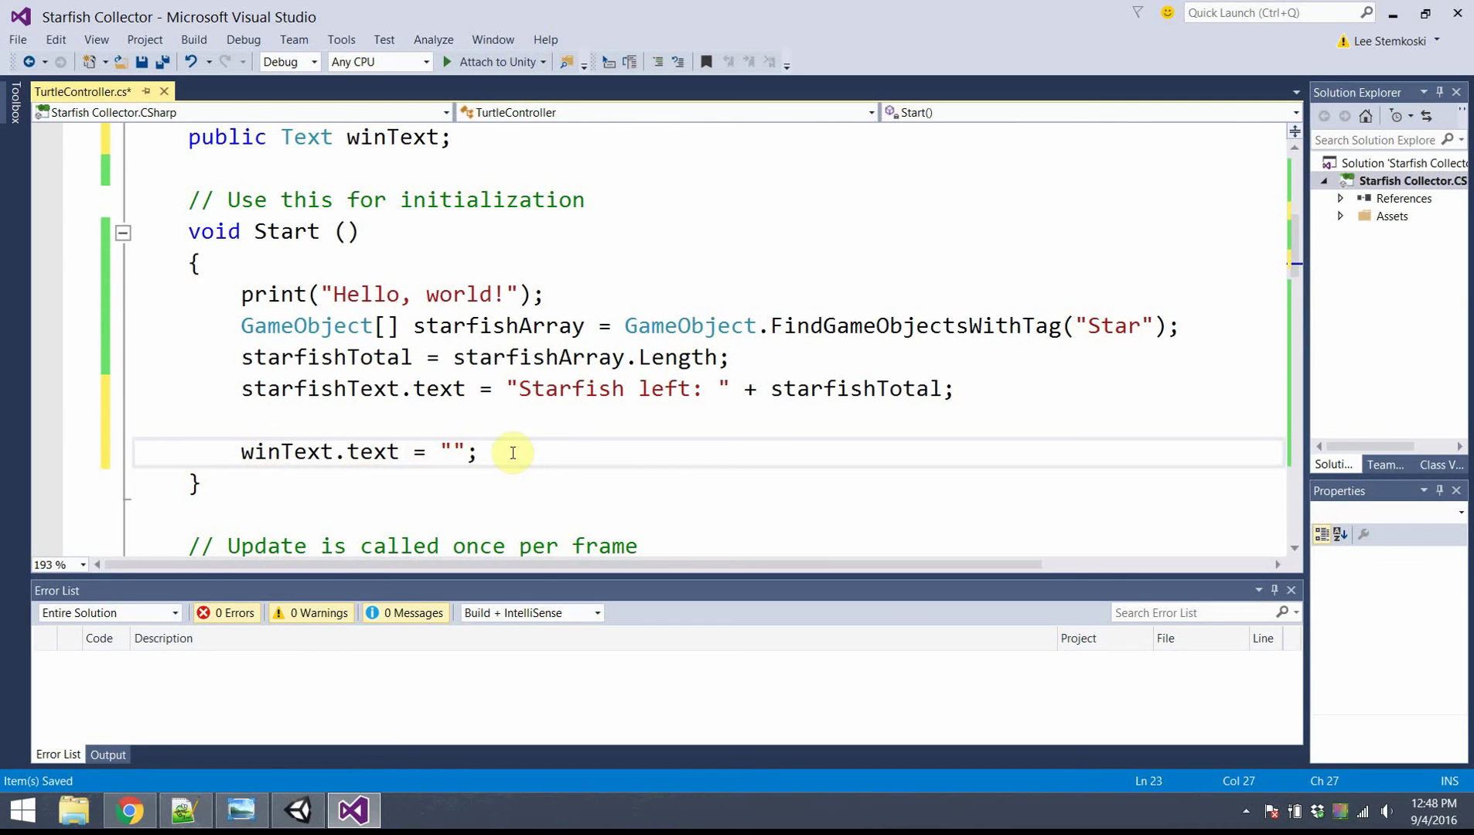
Step: Add an 'if (starfishTotal == 0)' check after the starfishText update that assigns "You Win" to winText
{"action": "scroll", "coordinate": [513, 452], "scroll_direction": "down", "scroll_amount": 1}
{"action": "scroll", "coordinate": [513, 453], "scroll_direction": "down", "scroll_amount": 2}
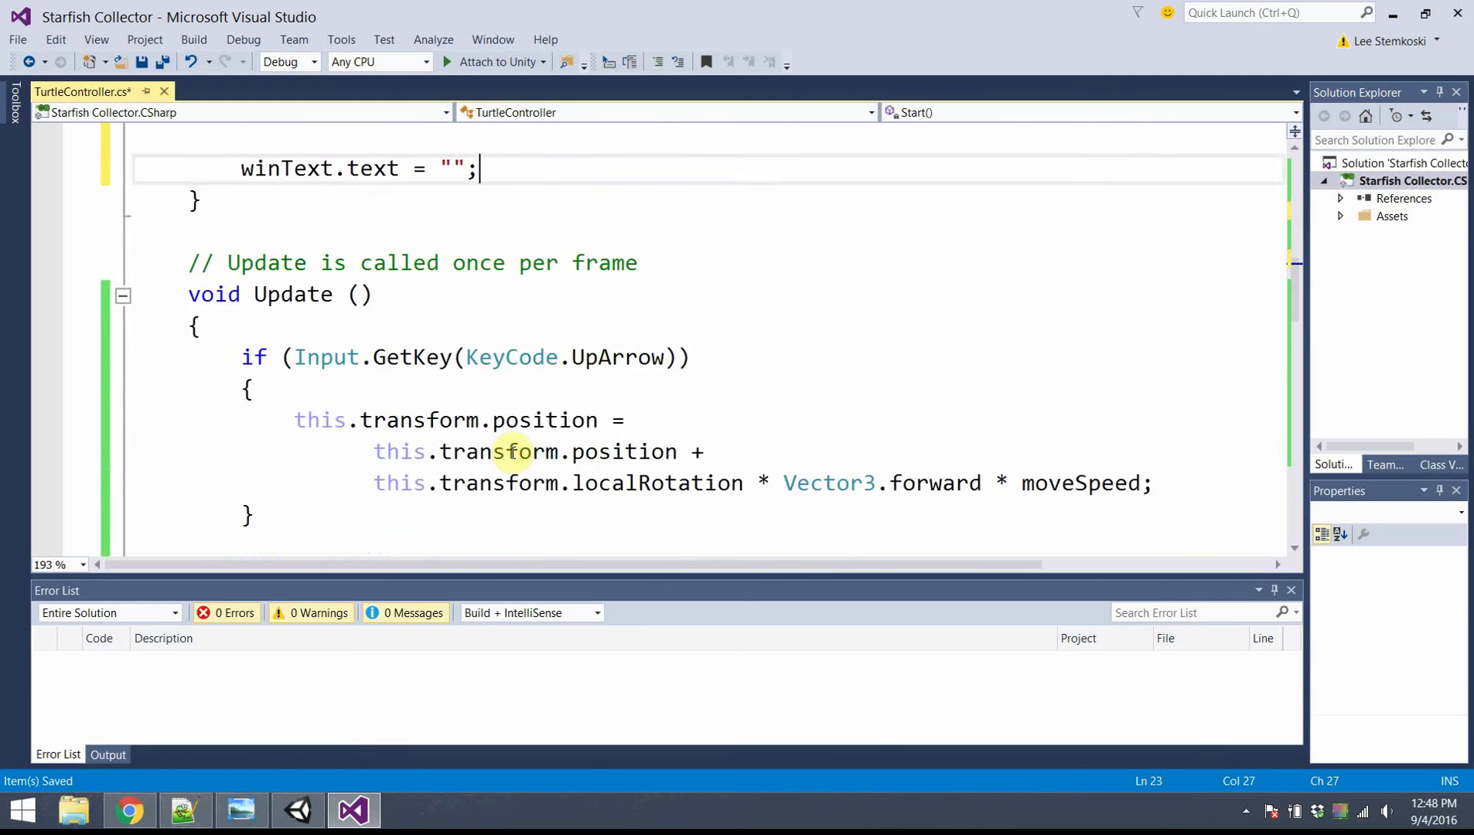
{"action": "scroll", "coordinate": [512, 453], "scroll_direction": "down", "scroll_amount": 8}
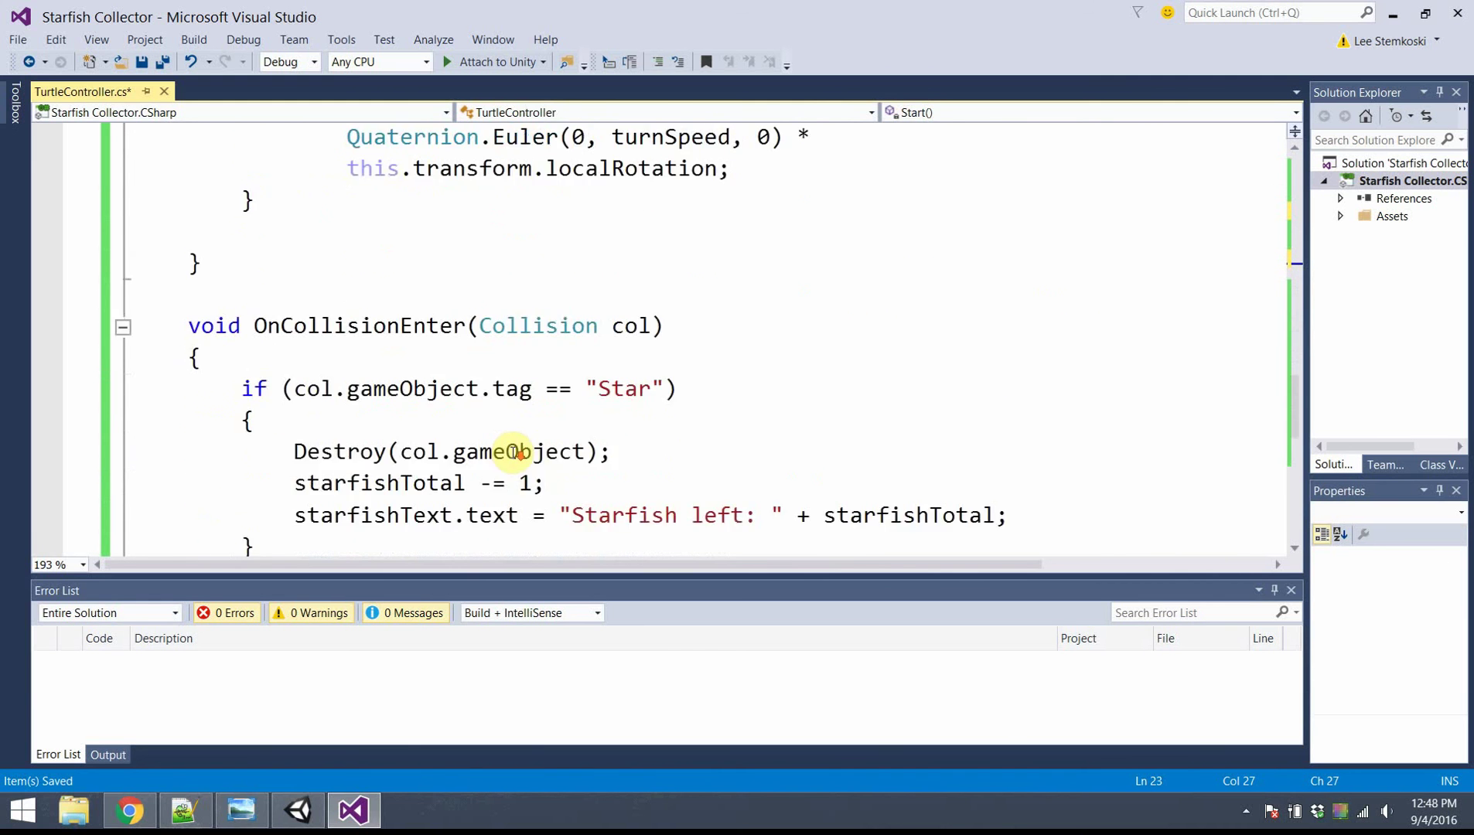
{"action": "scroll", "coordinate": [513, 453], "scroll_direction": "down", "scroll_amount": 1}
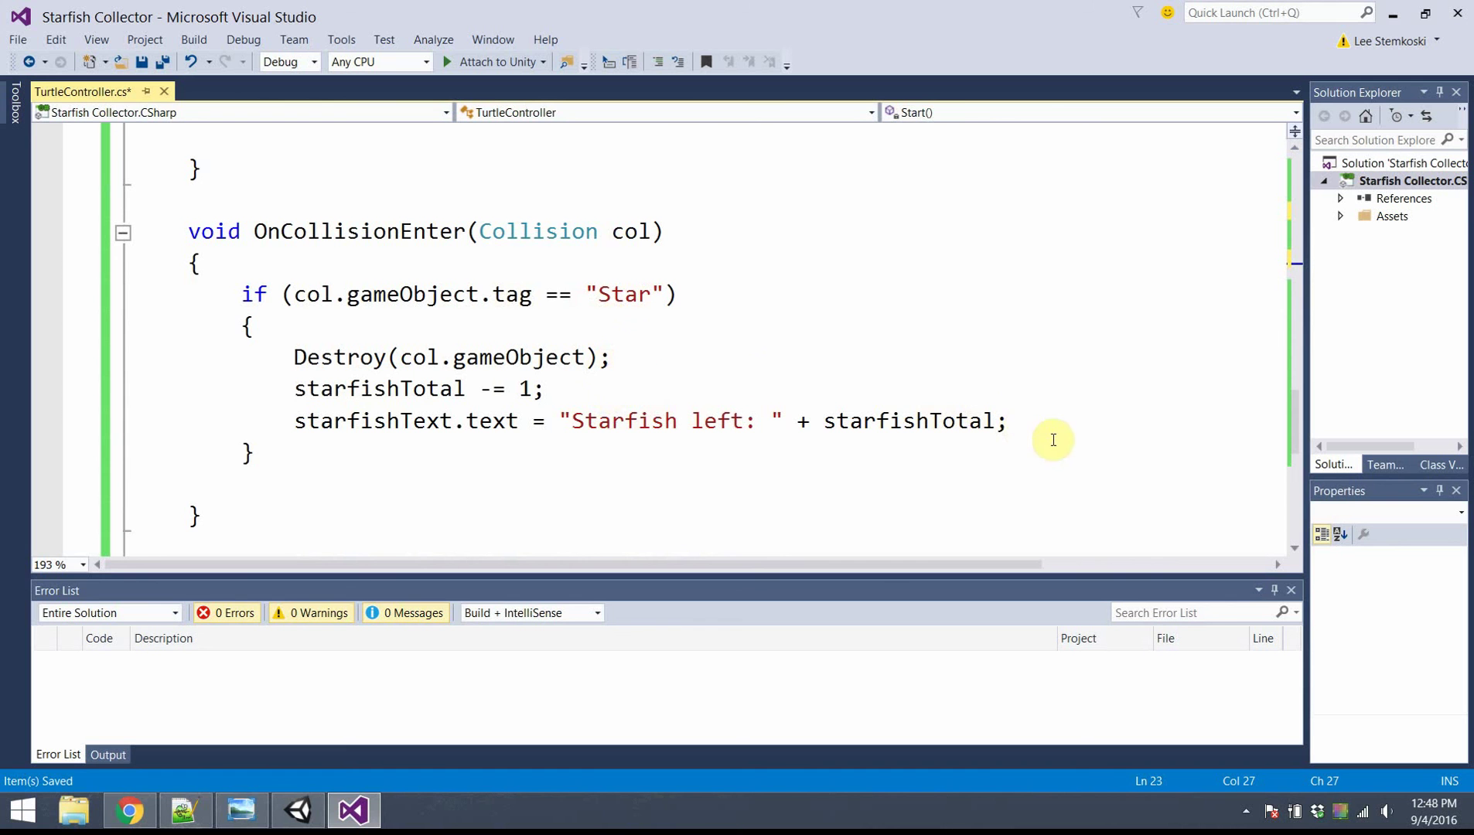
{"action": "left_click", "coordinate": [1020, 413]}
{"action": "key", "text": "Return"}
{"action": "key", "text": "Return"}
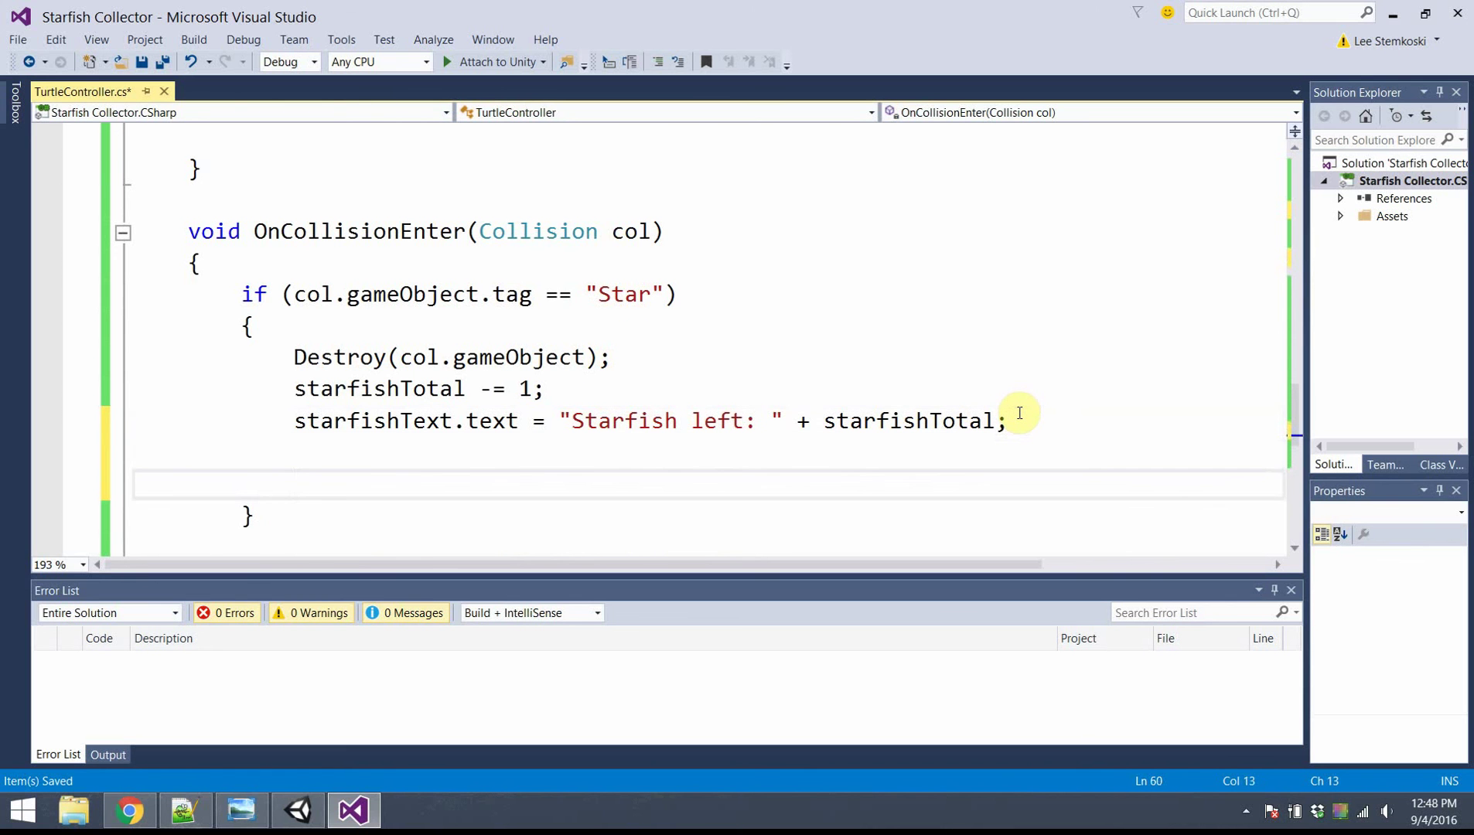
{"action": "type", "text": "if "}
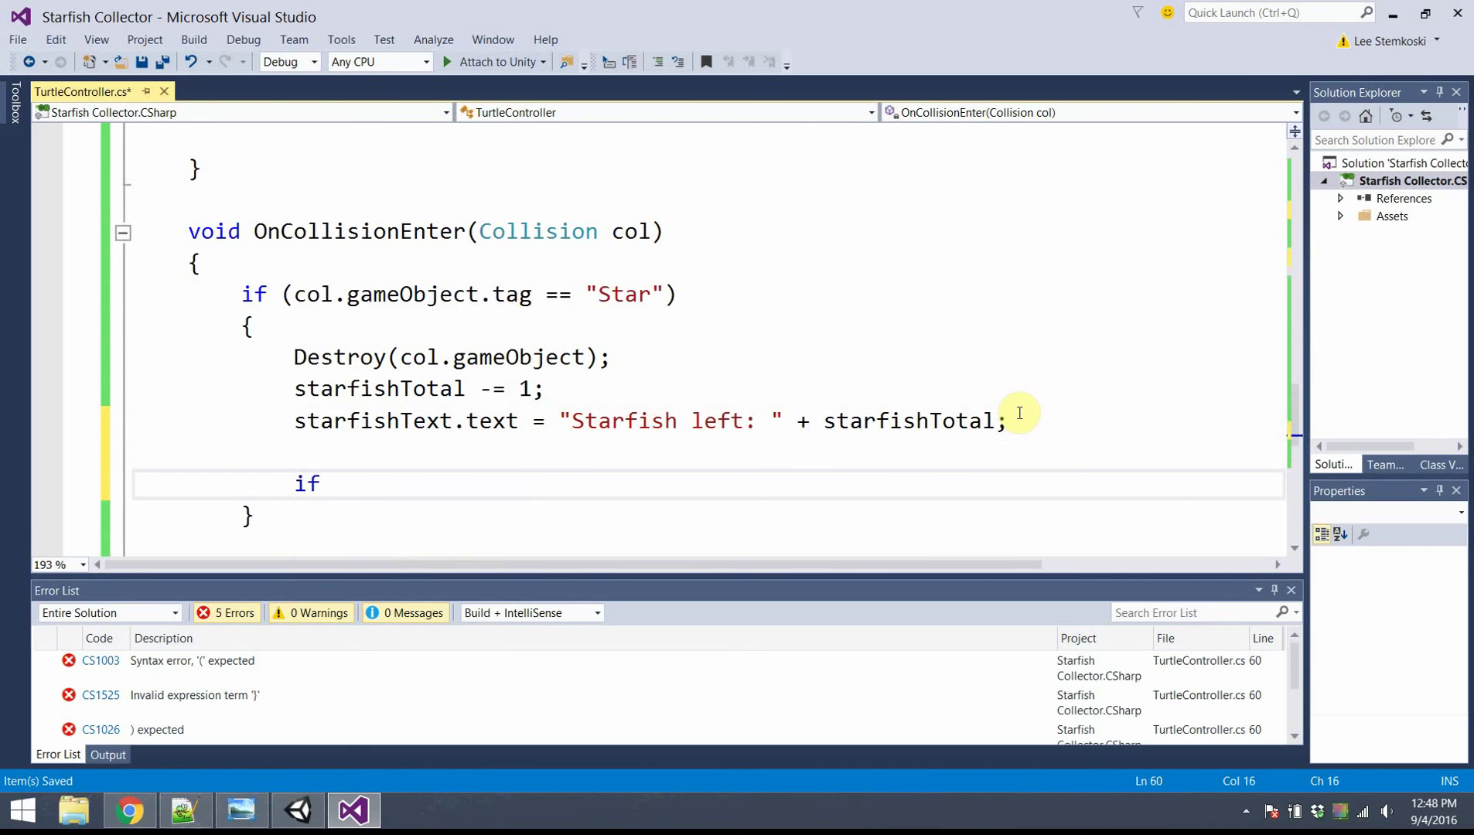
{"action": "type", "text": "(star"}
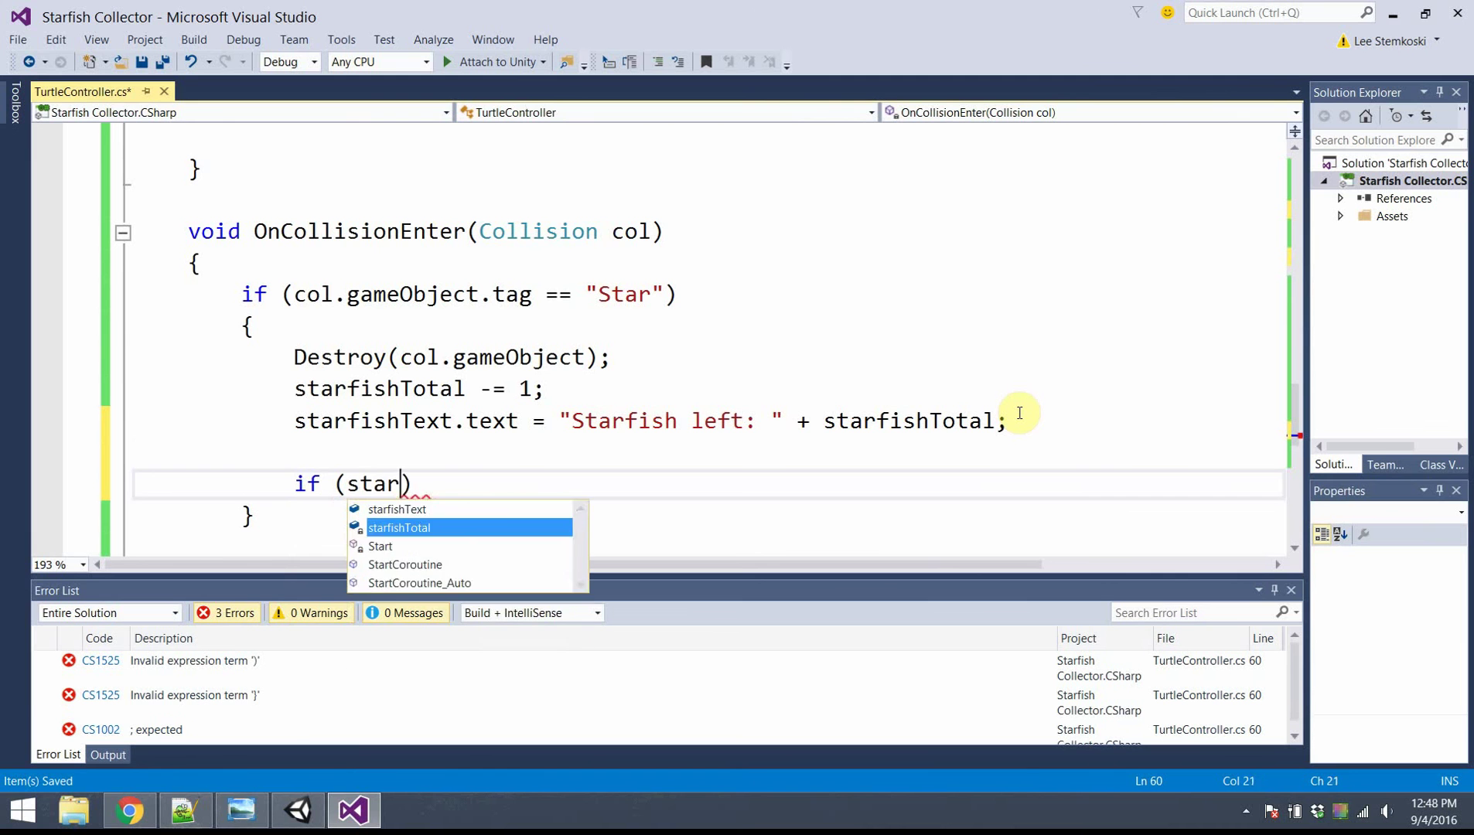
{"action": "type", "text": "fishTotal "}
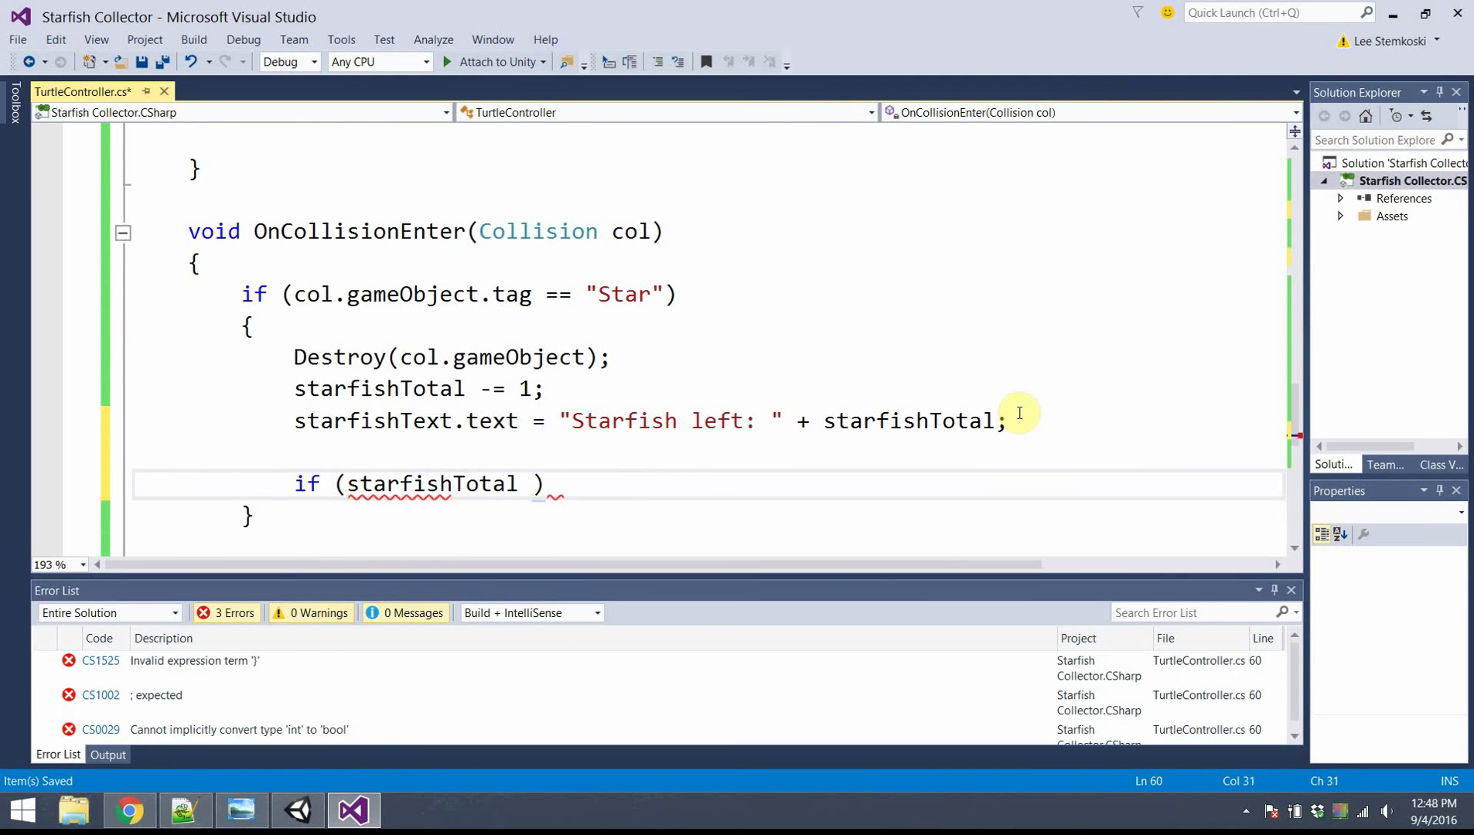
{"action": "type", "text": "== 0)"}
{"action": "key", "text": "Return"}
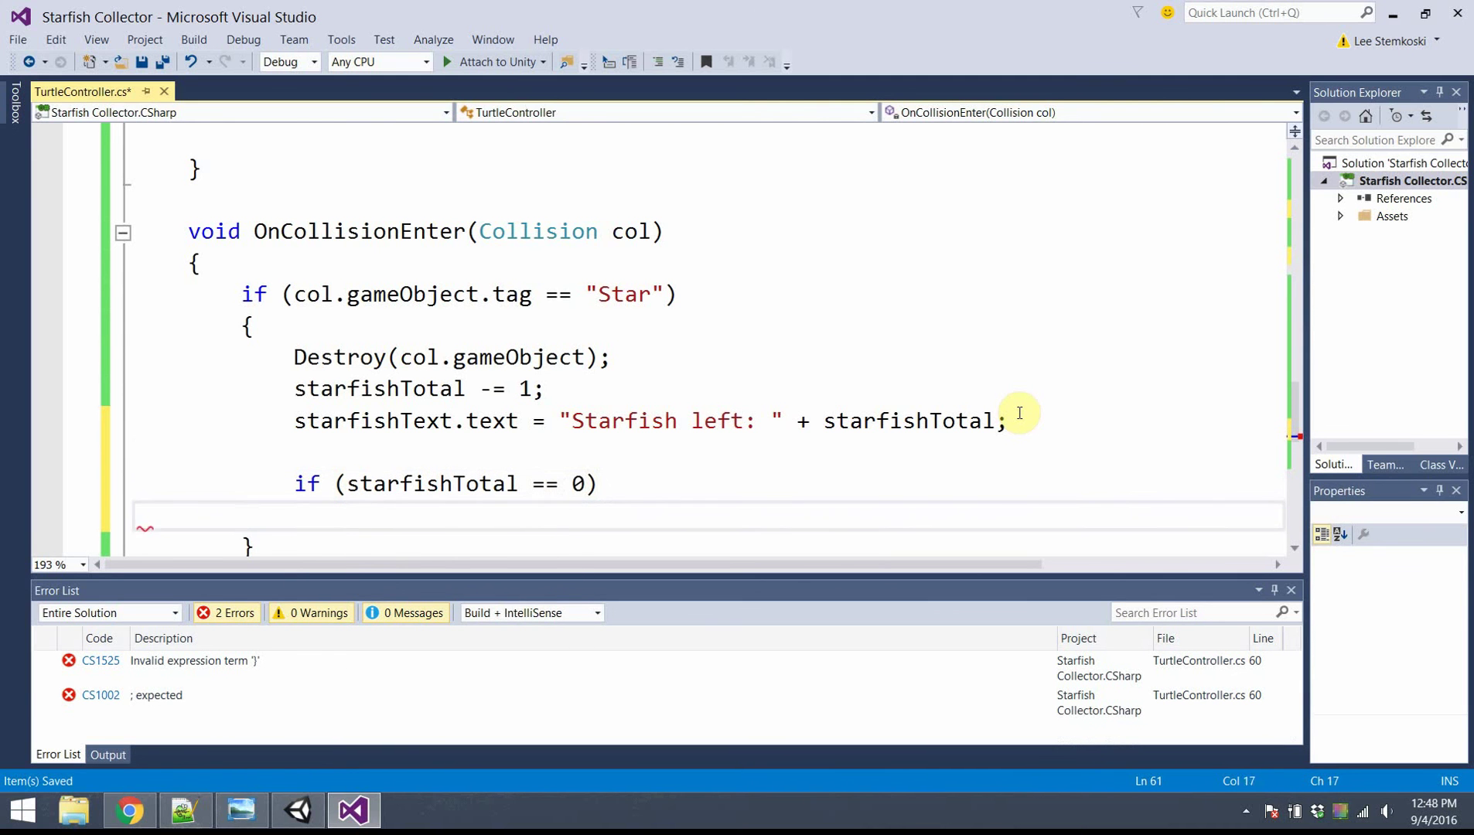
{"action": "type", "text": "winText = \""}
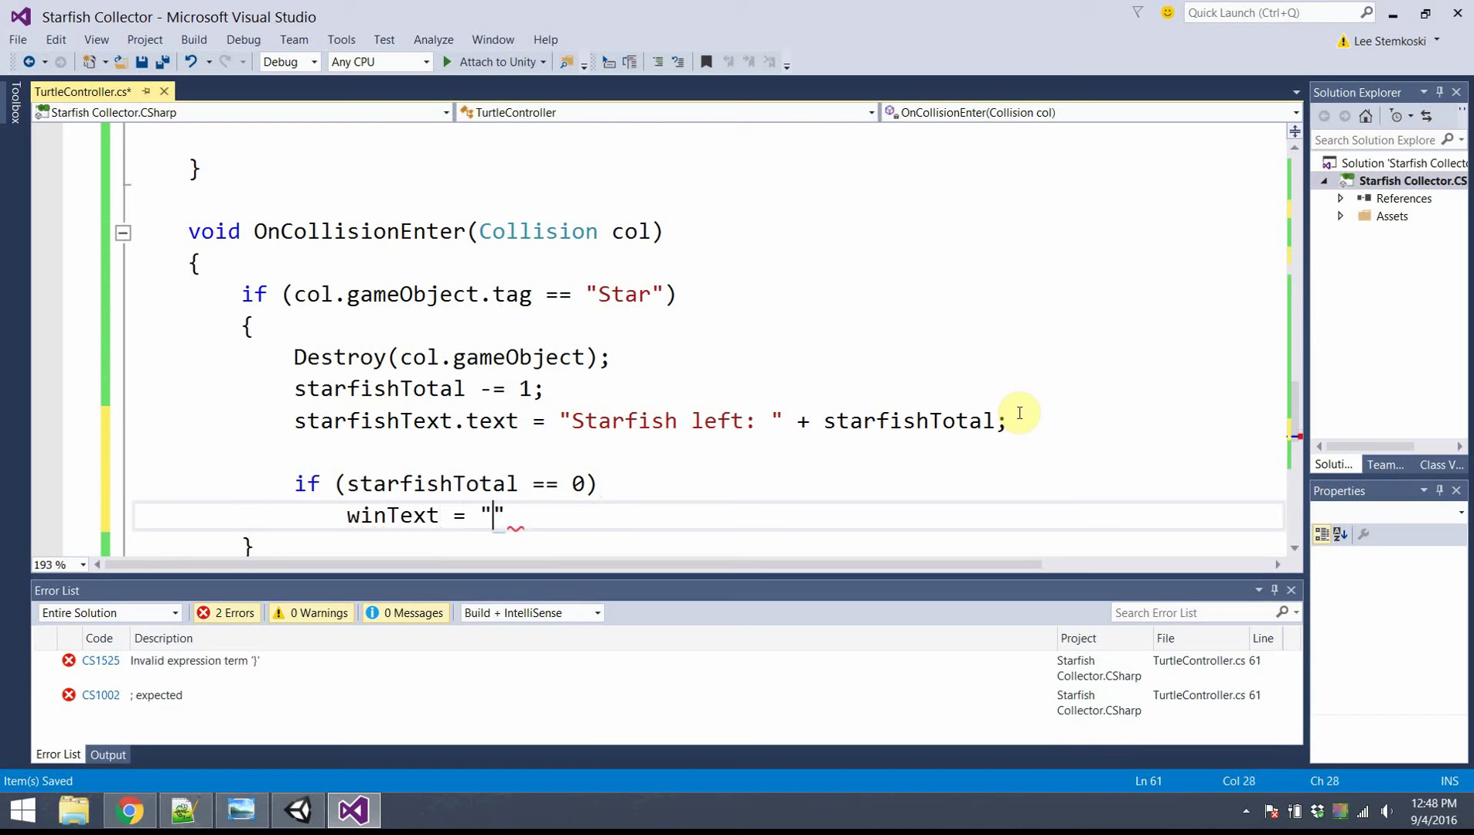
{"action": "type", "text": "You Win!"}
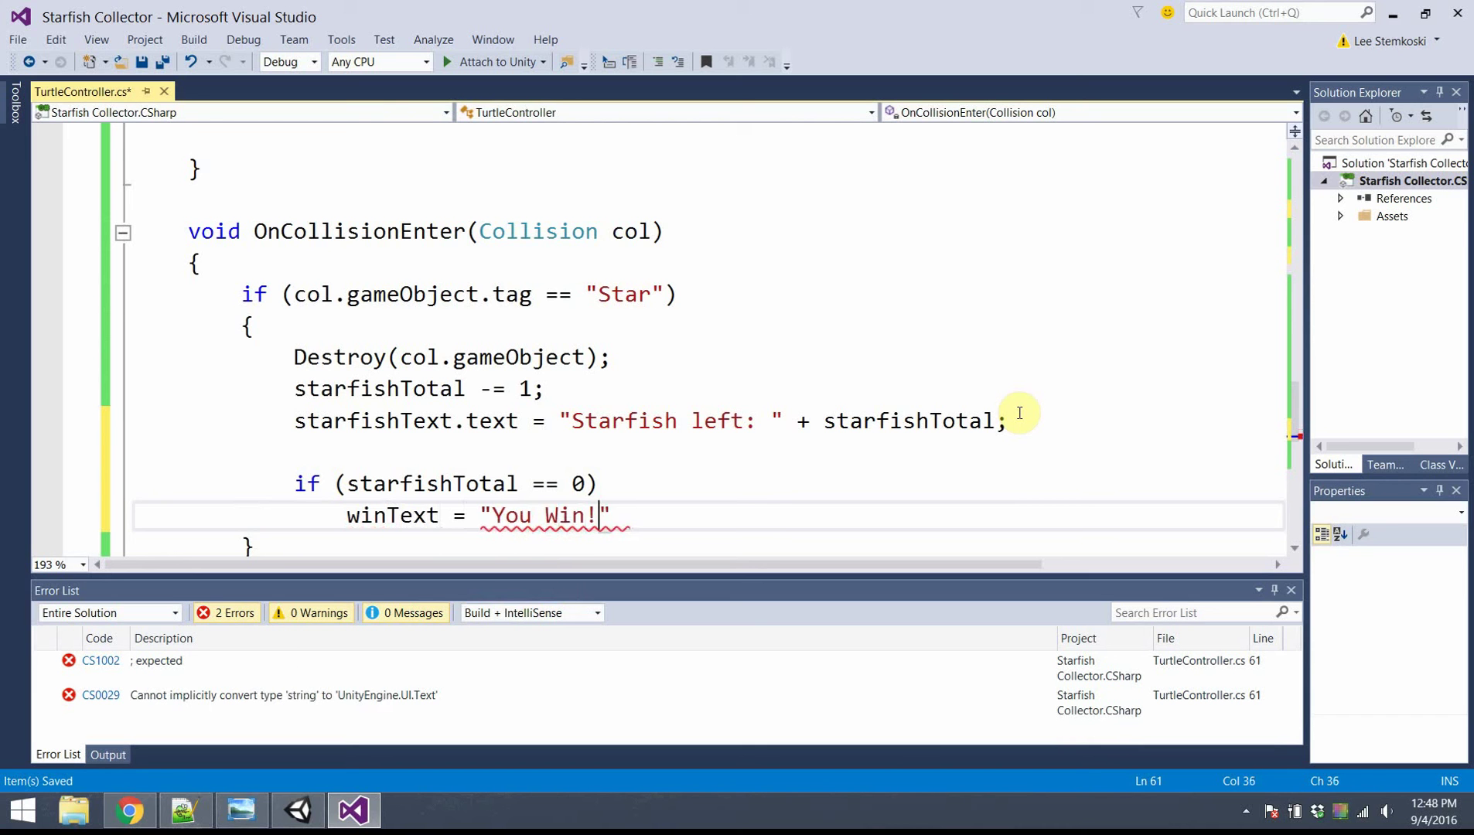
{"action": "scroll", "coordinate": [1036, 372], "scroll_direction": "down", "scroll_amount": 2}
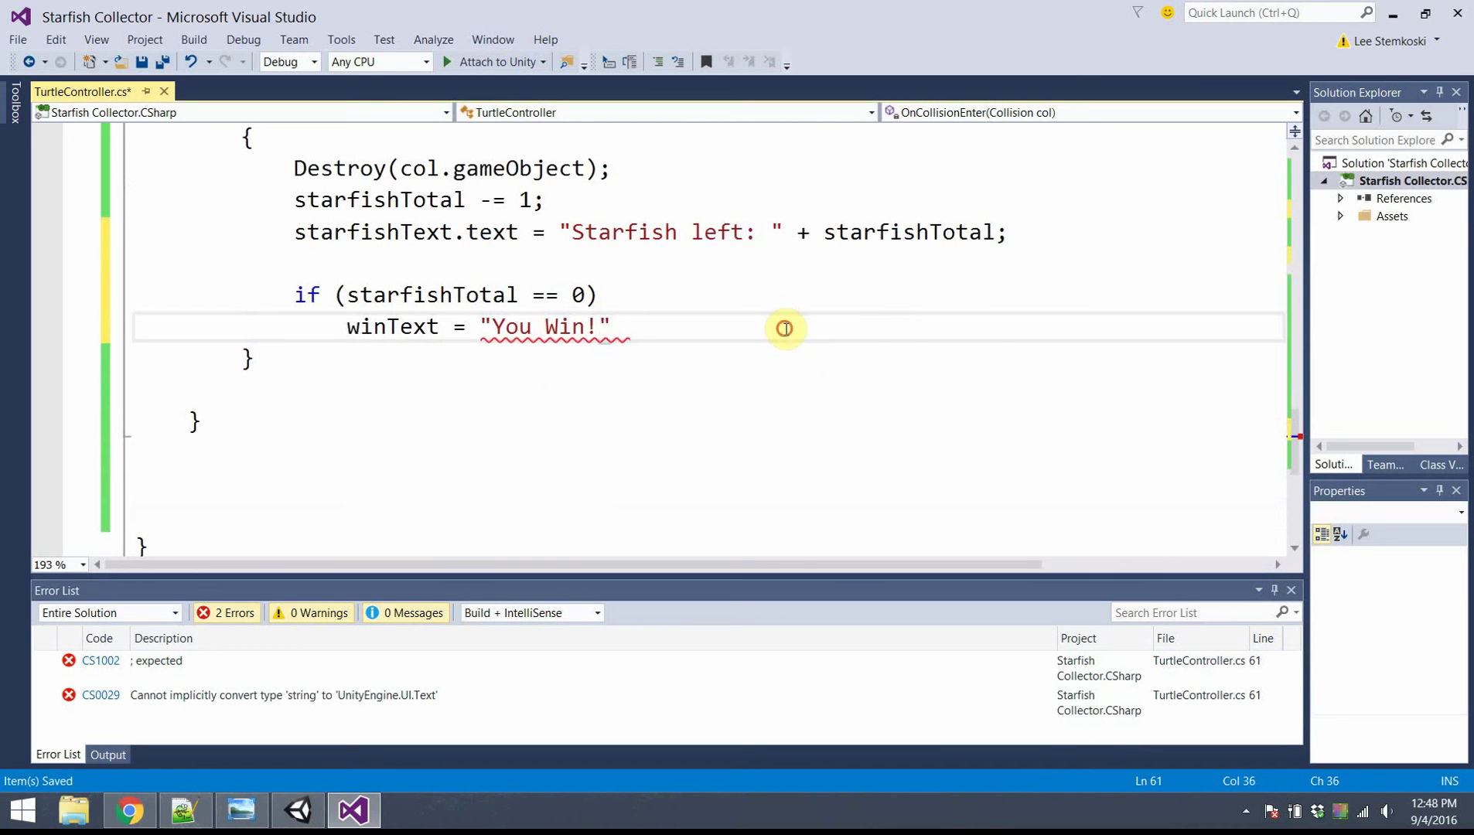
{"action": "type", "text": ";"}
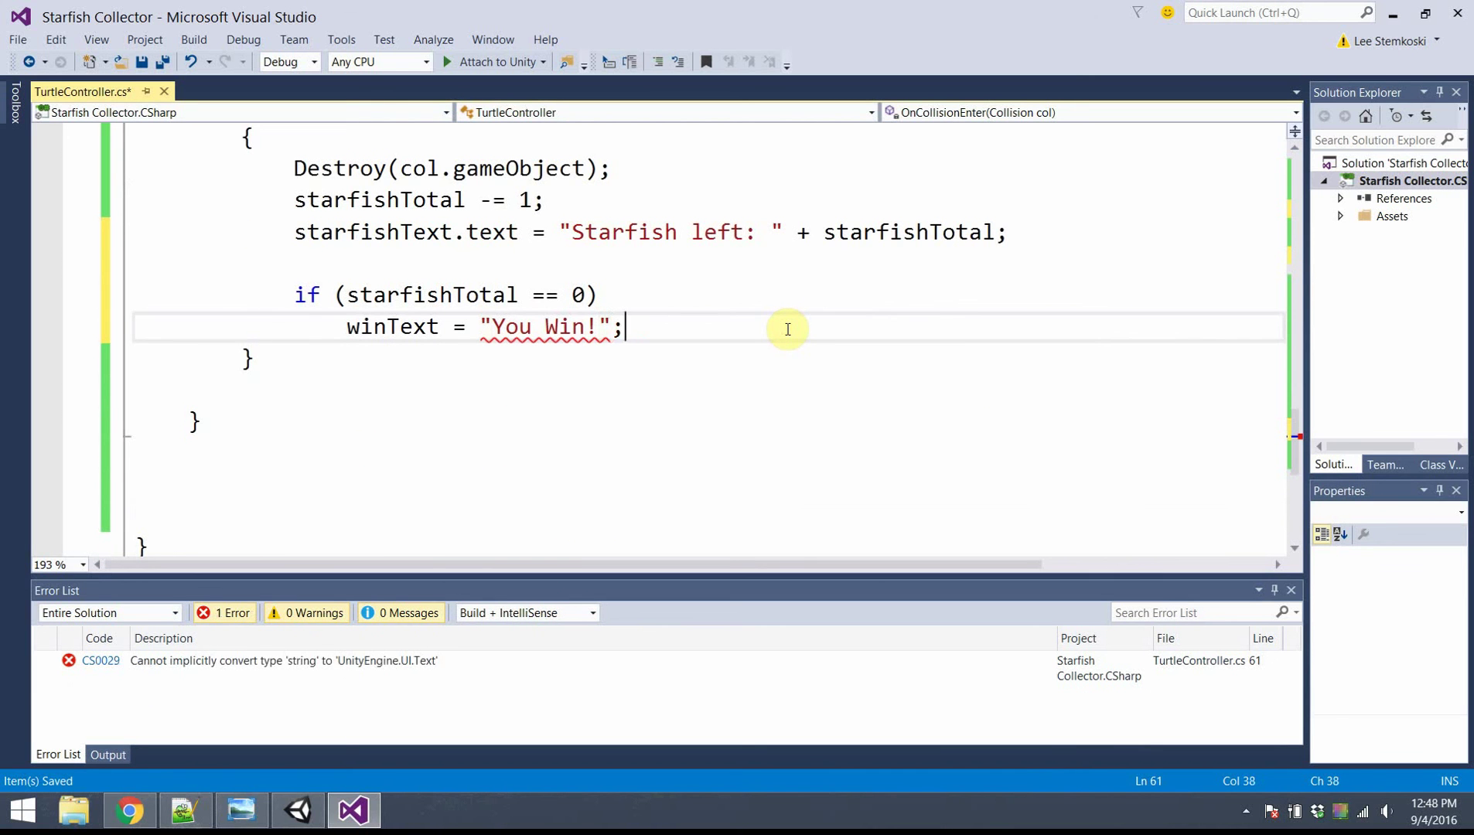
Step: Correct the win line to use winText.text and save the script
{"action": "left_click", "coordinate": [449, 327]}
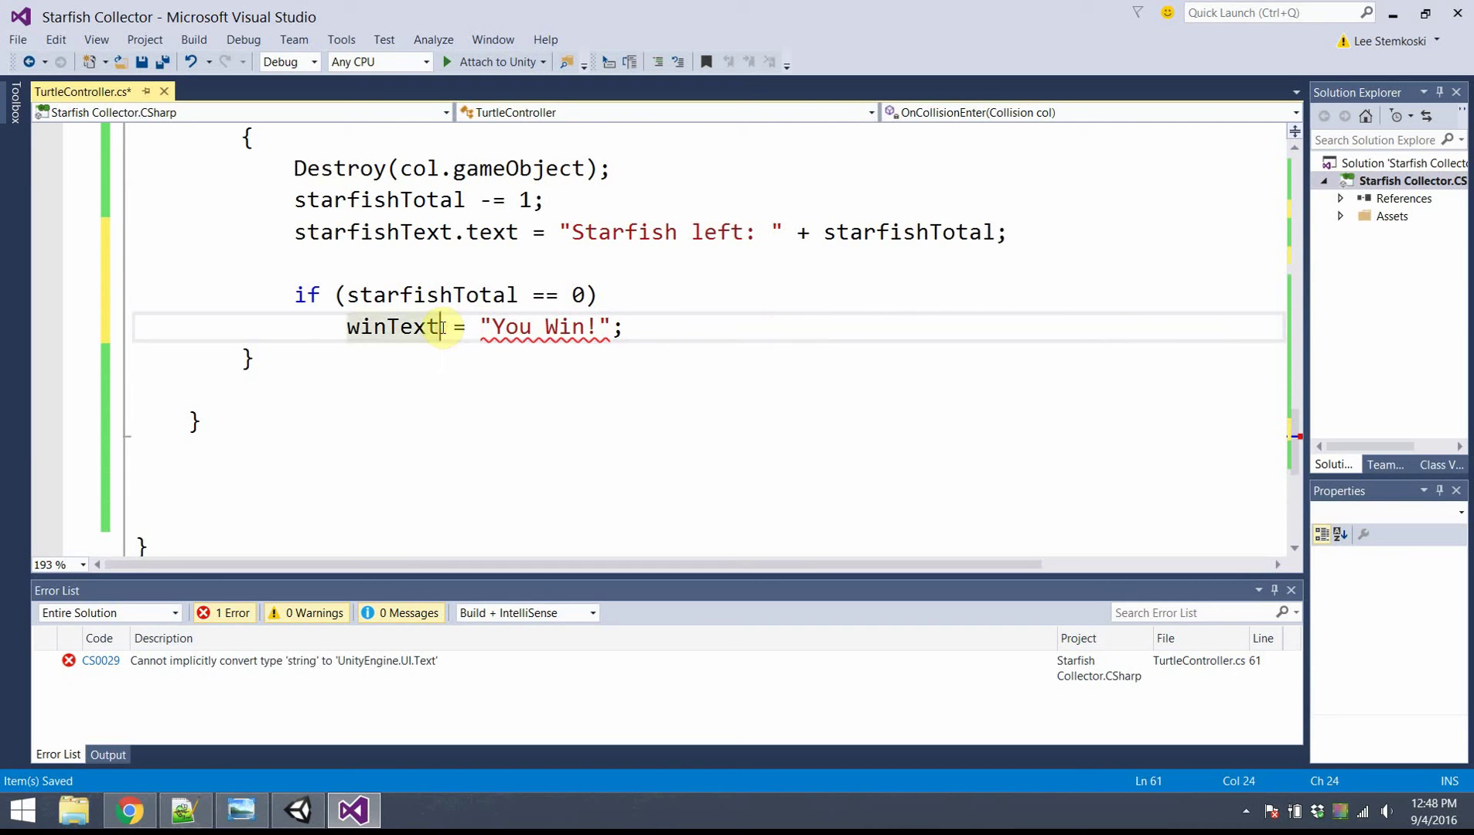
{"action": "type", "text": ".text"}
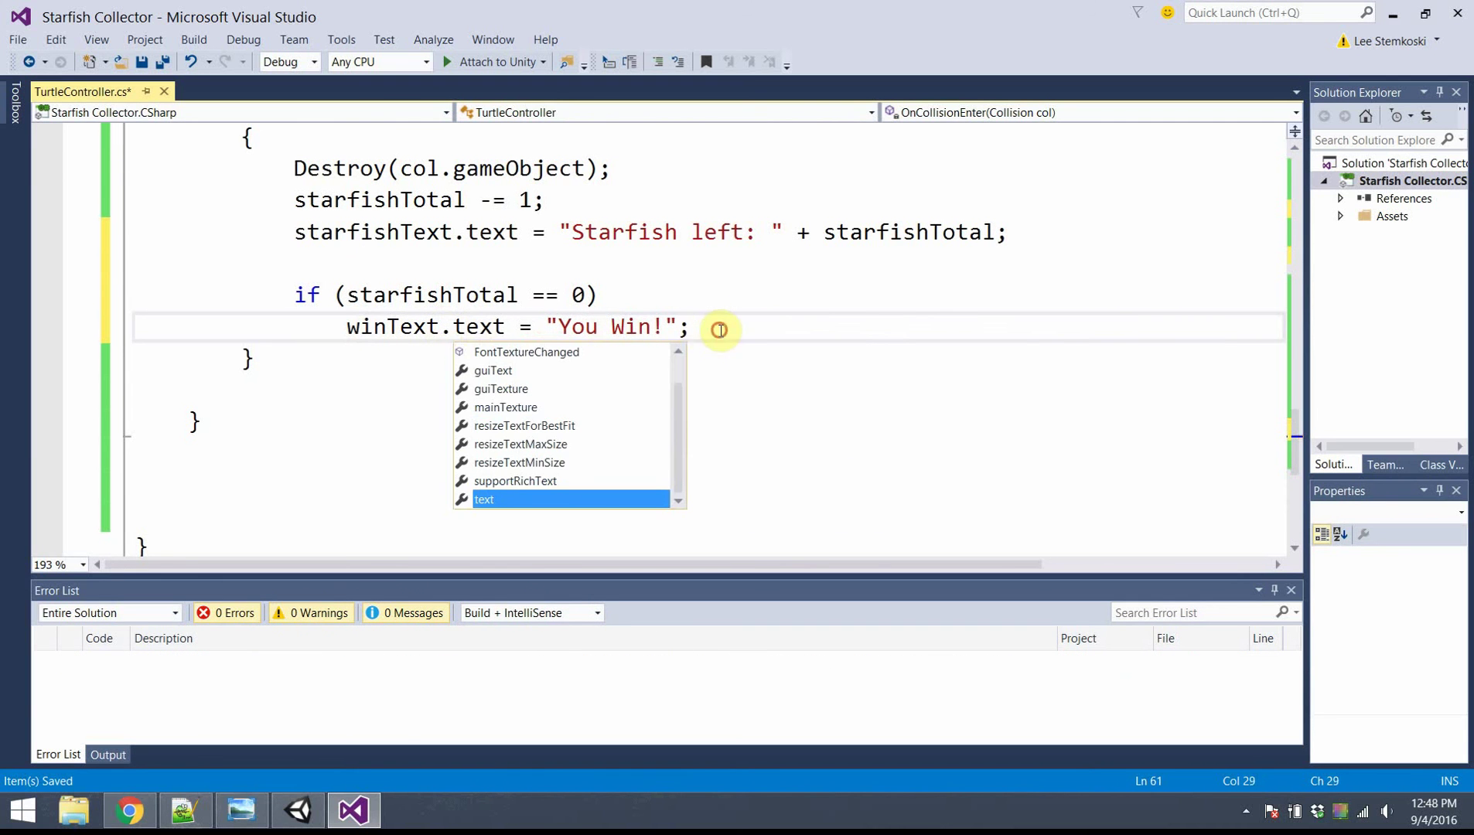
{"action": "left_click", "coordinate": [720, 328]}
{"action": "left_click", "coordinate": [142, 62]}
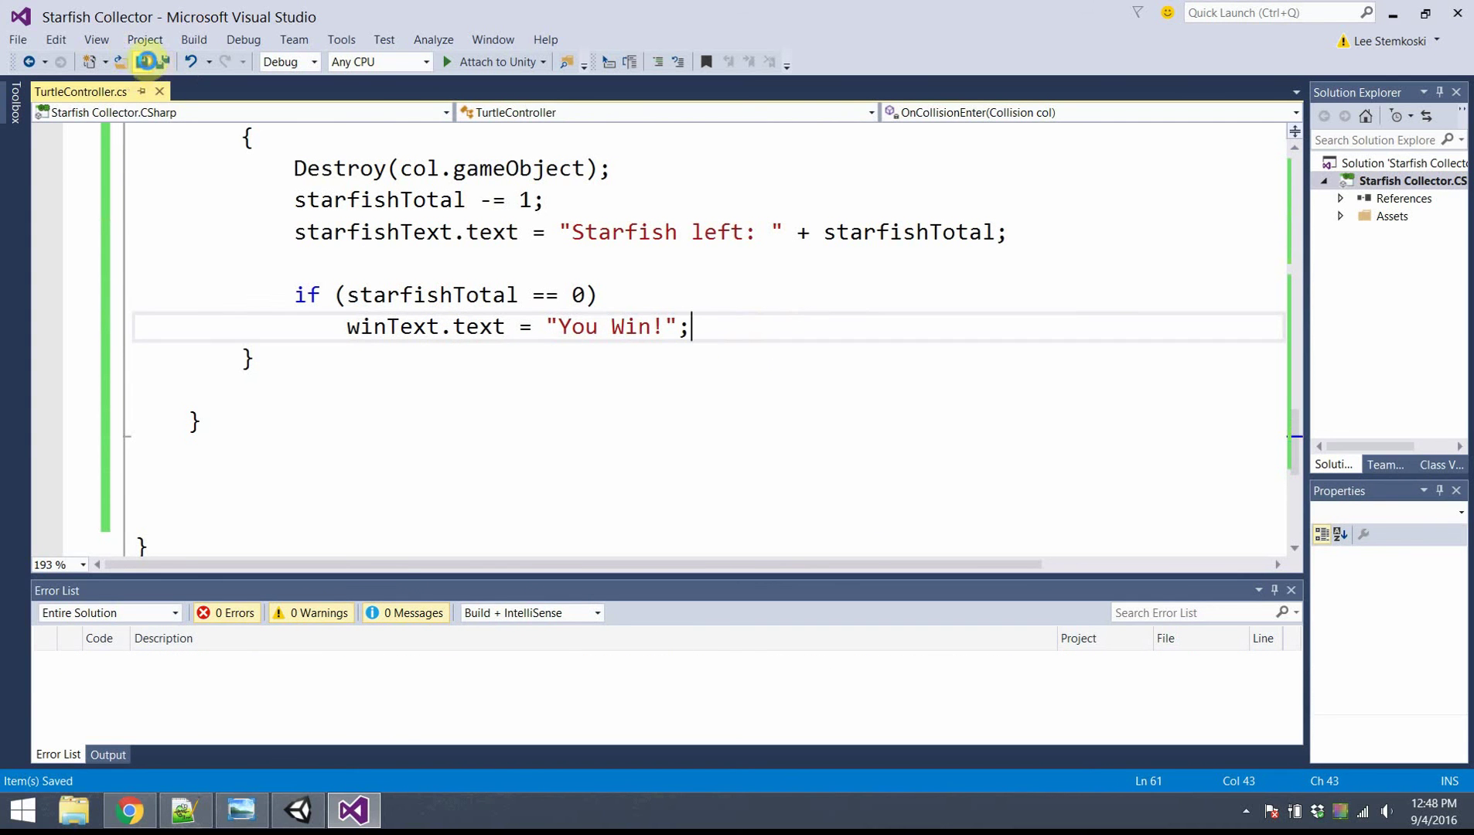
Step: Run the game in Unity; 'You Win!' shows at once with a NullReferenceException, then stop
{"action": "left_click", "coordinate": [1396, 12]}
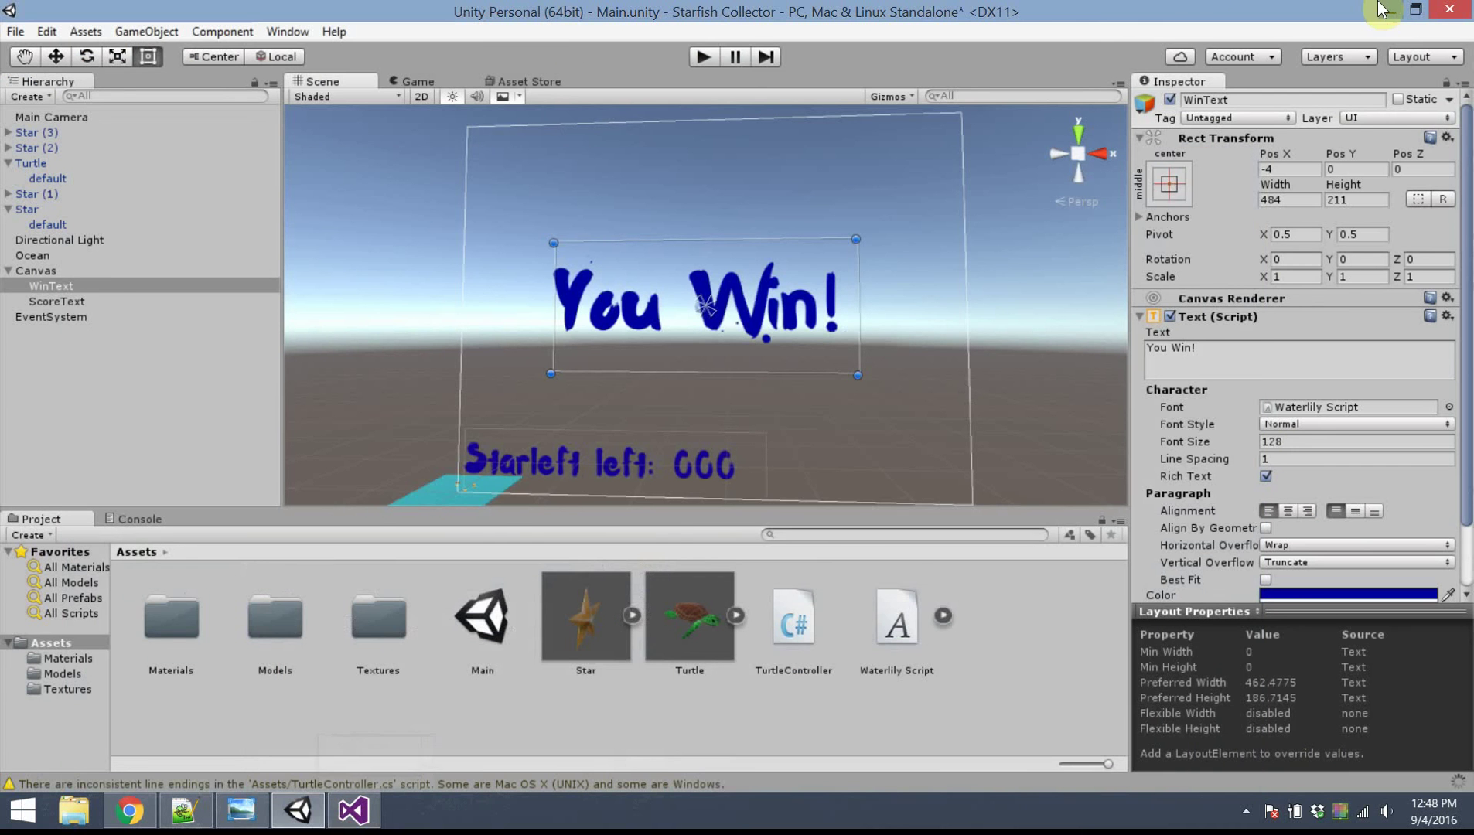
{"action": "left_click", "coordinate": [702, 58]}
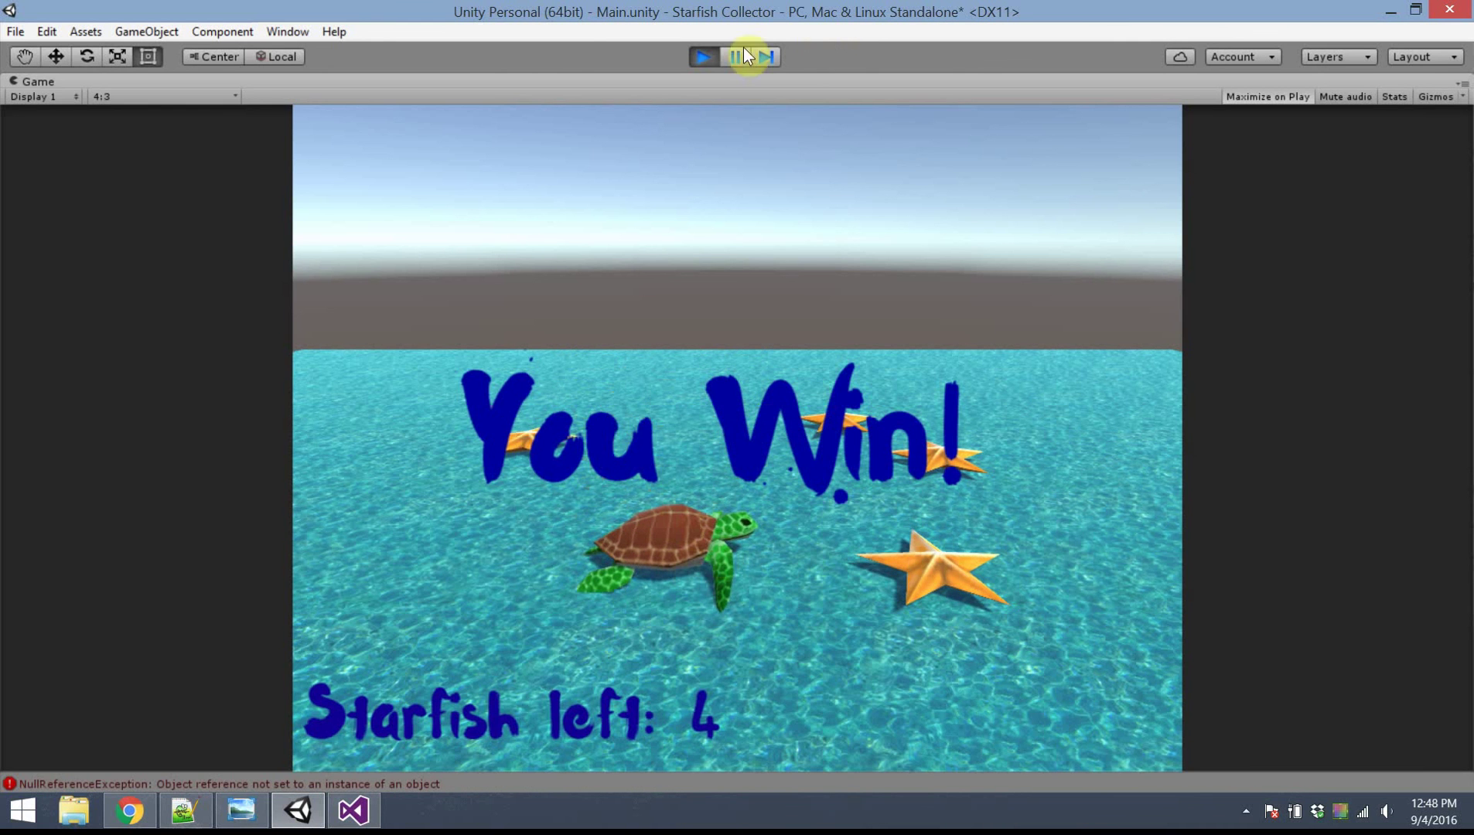
{"action": "key", "text": "ctrl+p"}
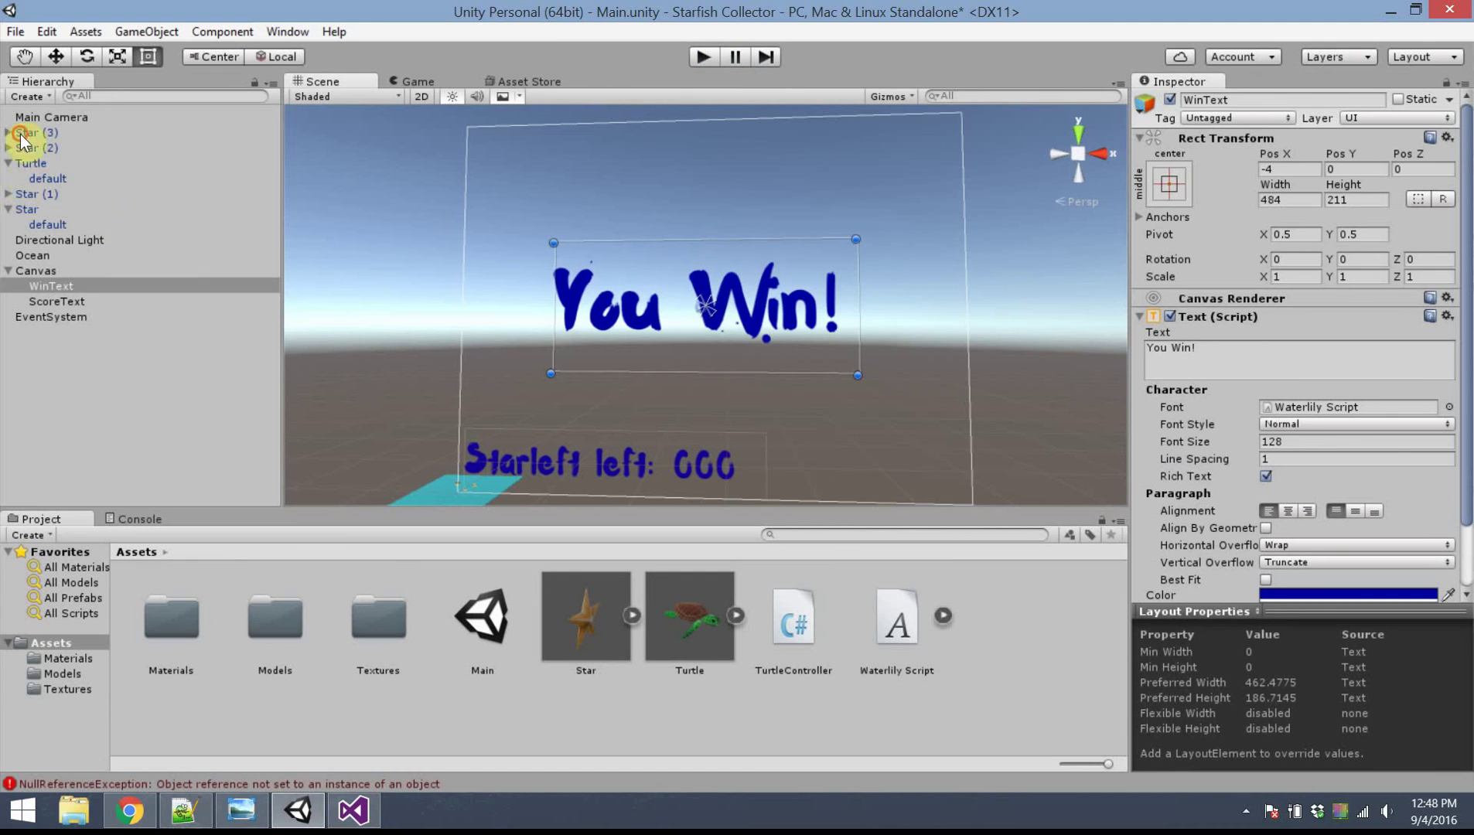
Step: Assign the WinText object to the Turtle's Turtle Controller Win Text field
{"action": "left_click", "coordinate": [29, 163]}
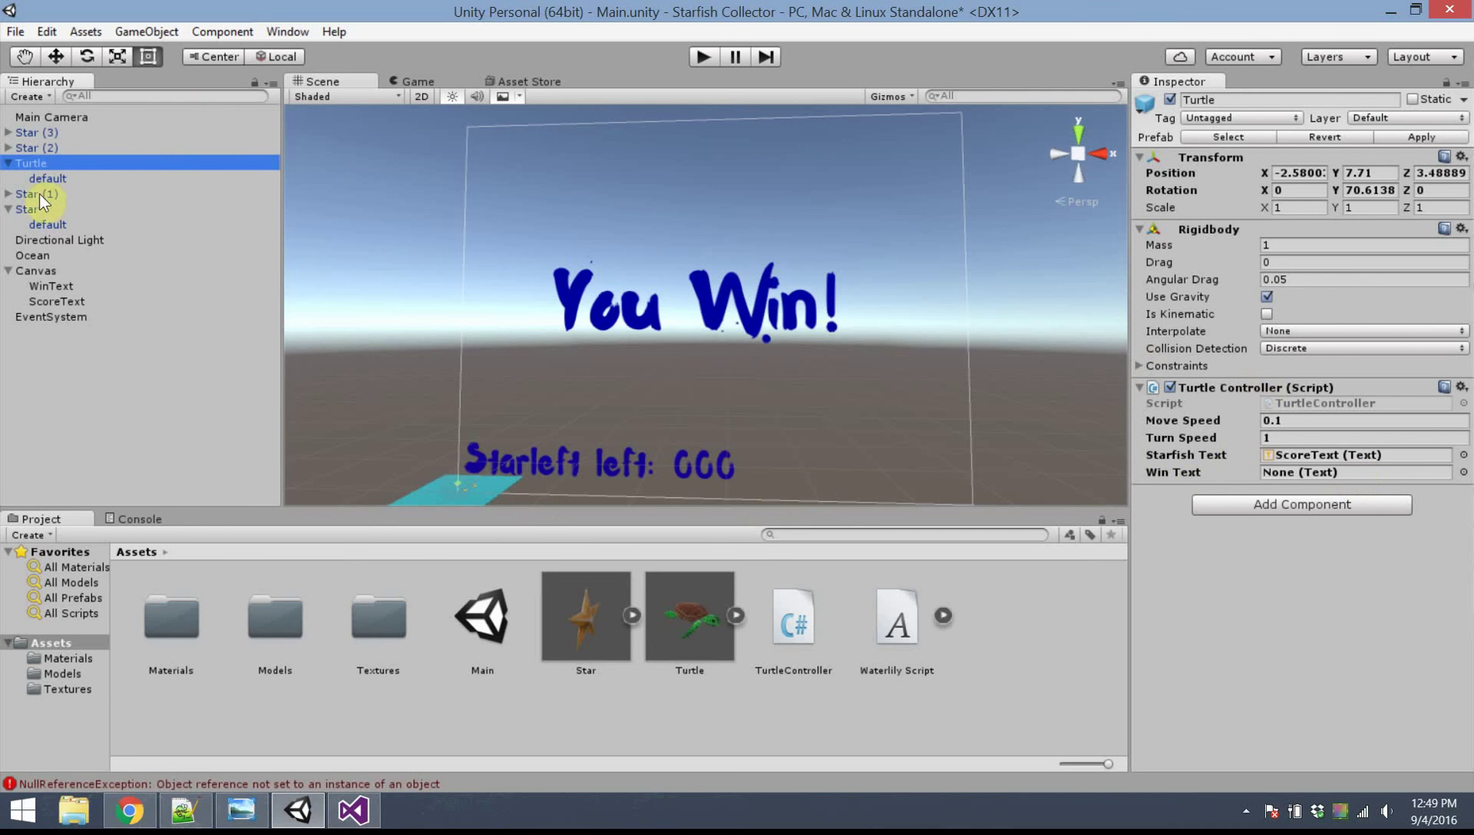
{"action": "left_click_drag", "start_coordinate": [49, 286], "coordinate": [1280, 479]}
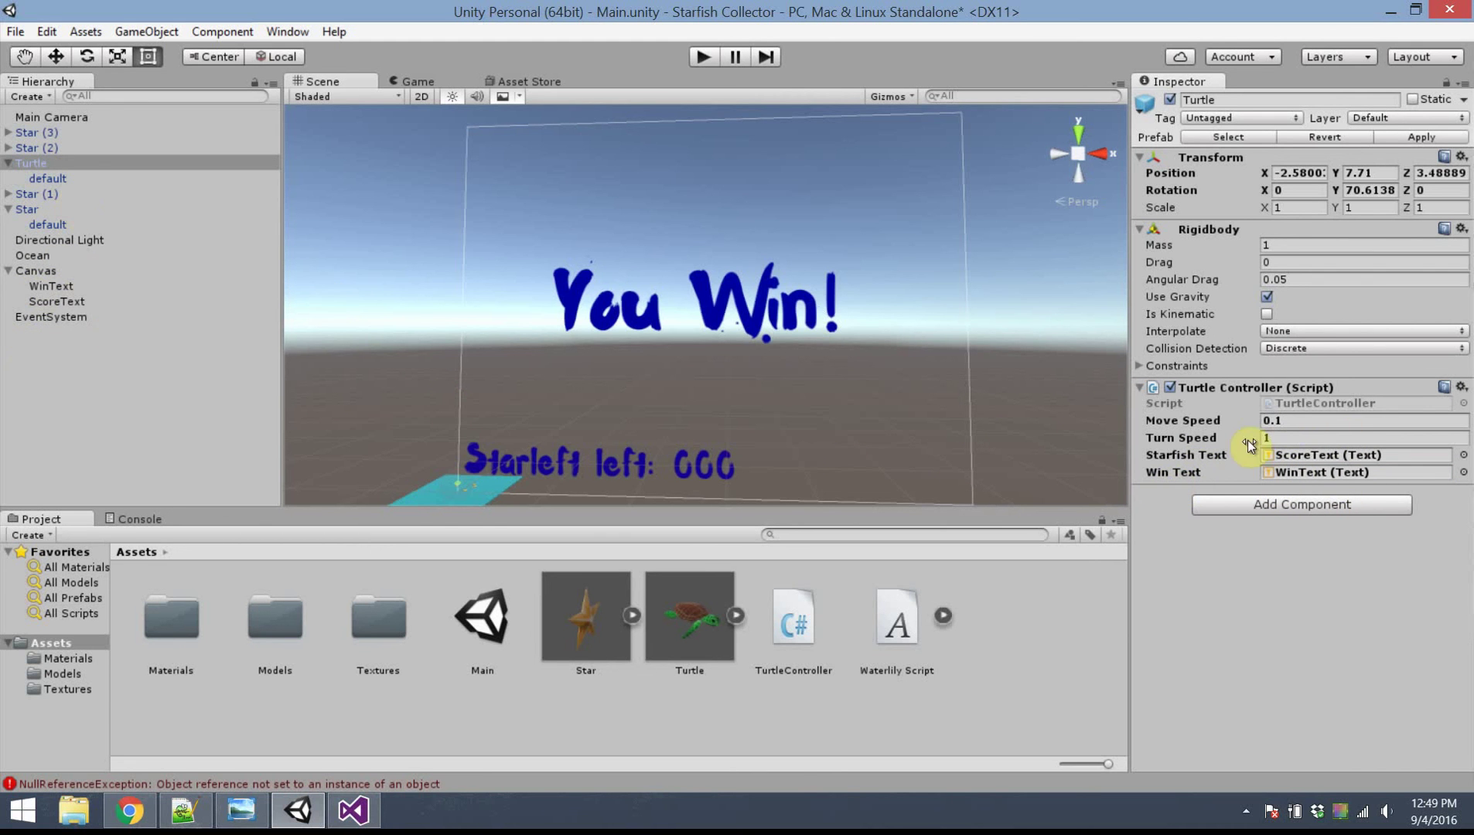
Step: Play and steer the turtle with arrow keys through all starfish until Starfish left: 0 shows 'You Win!'
{"action": "left_click", "coordinate": [701, 58]}
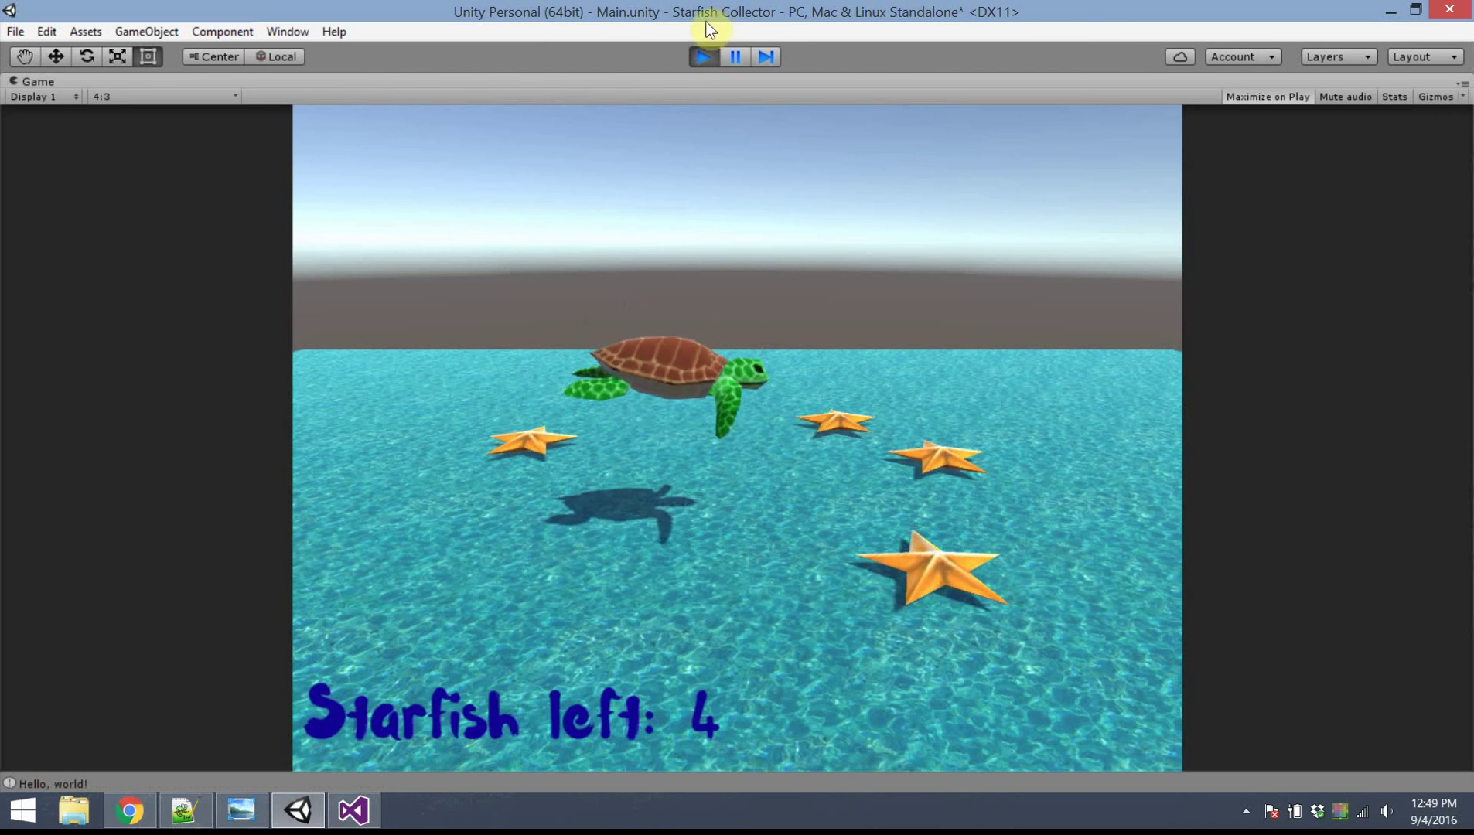
{"action": "key", "text": "Right"}
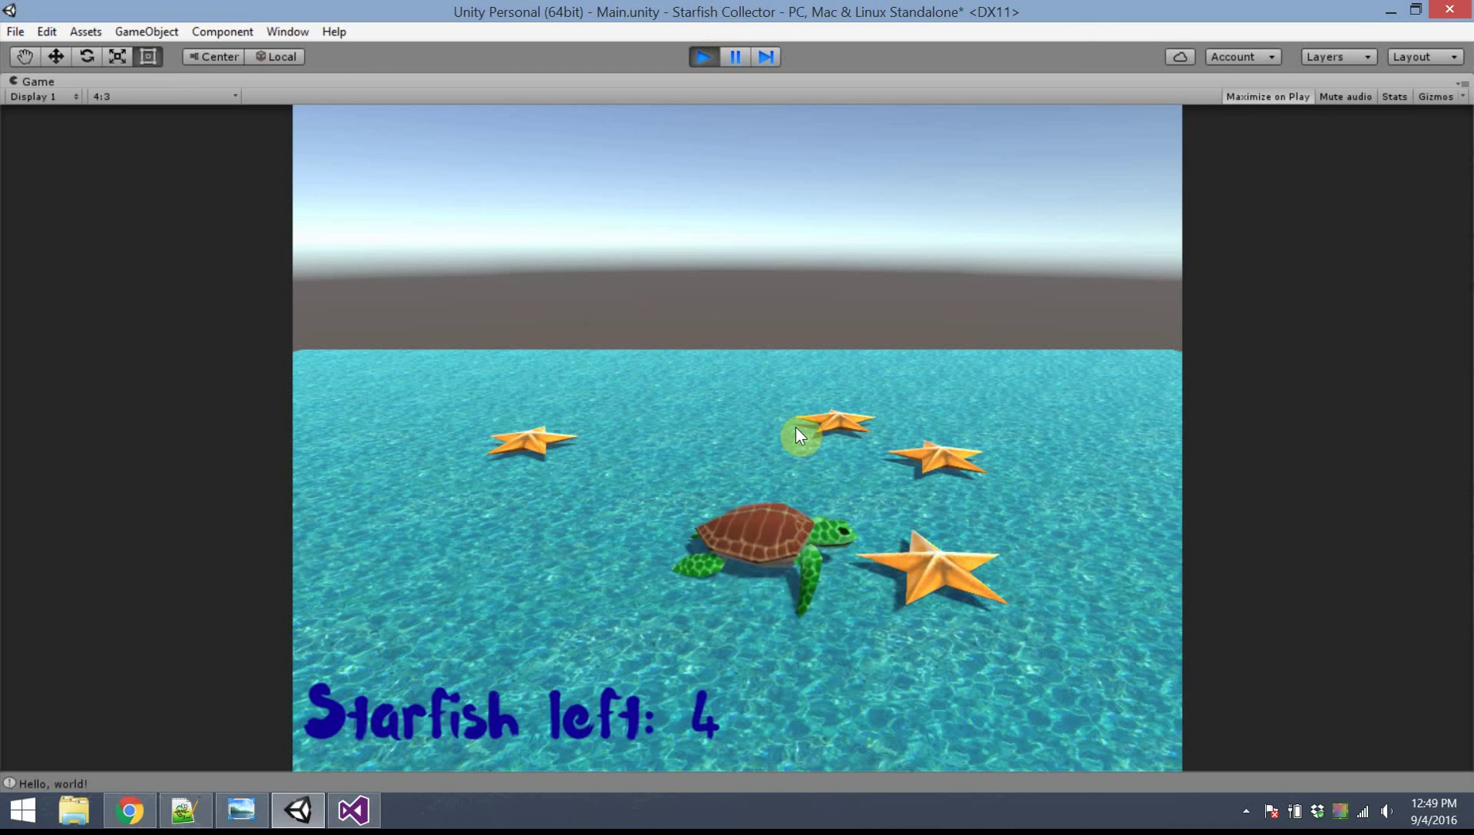
{"action": "key", "text": "Up"}
{"action": "left_click", "coordinate": [796, 434]}
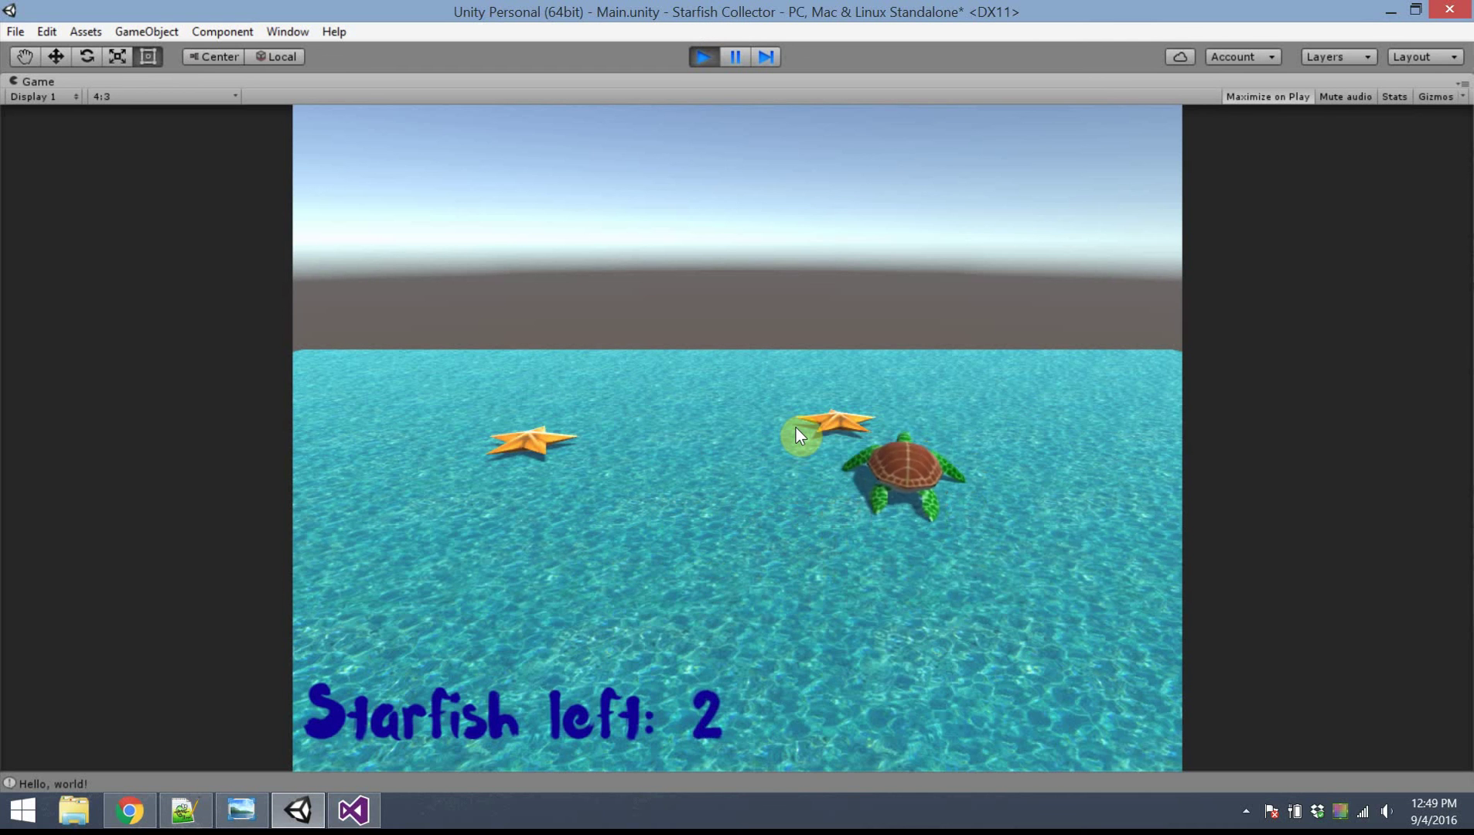
{"action": "key", "text": "Left"}
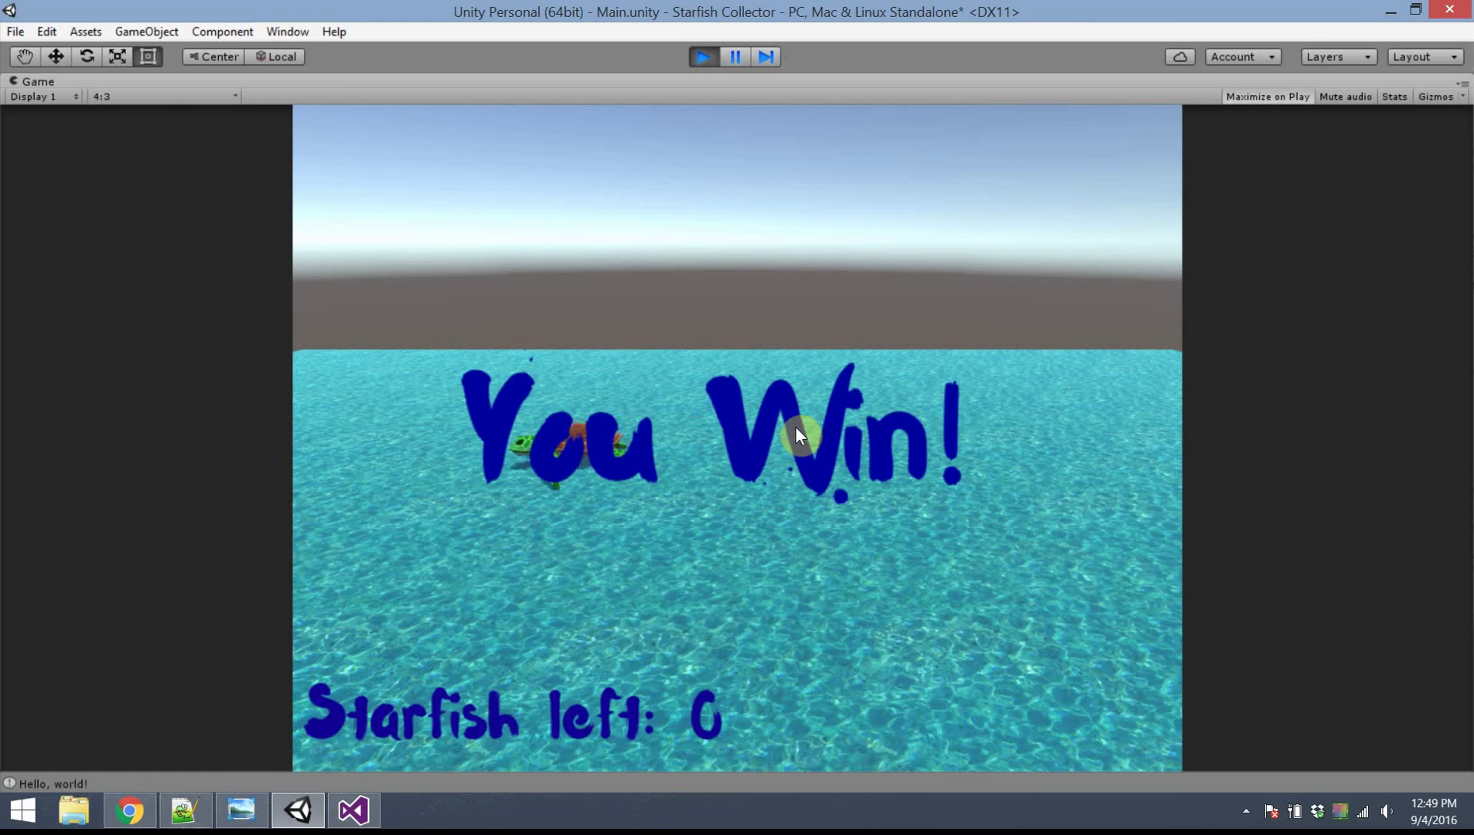
{"action": "key", "text": "Down"}
{"action": "key", "text": "Right"}
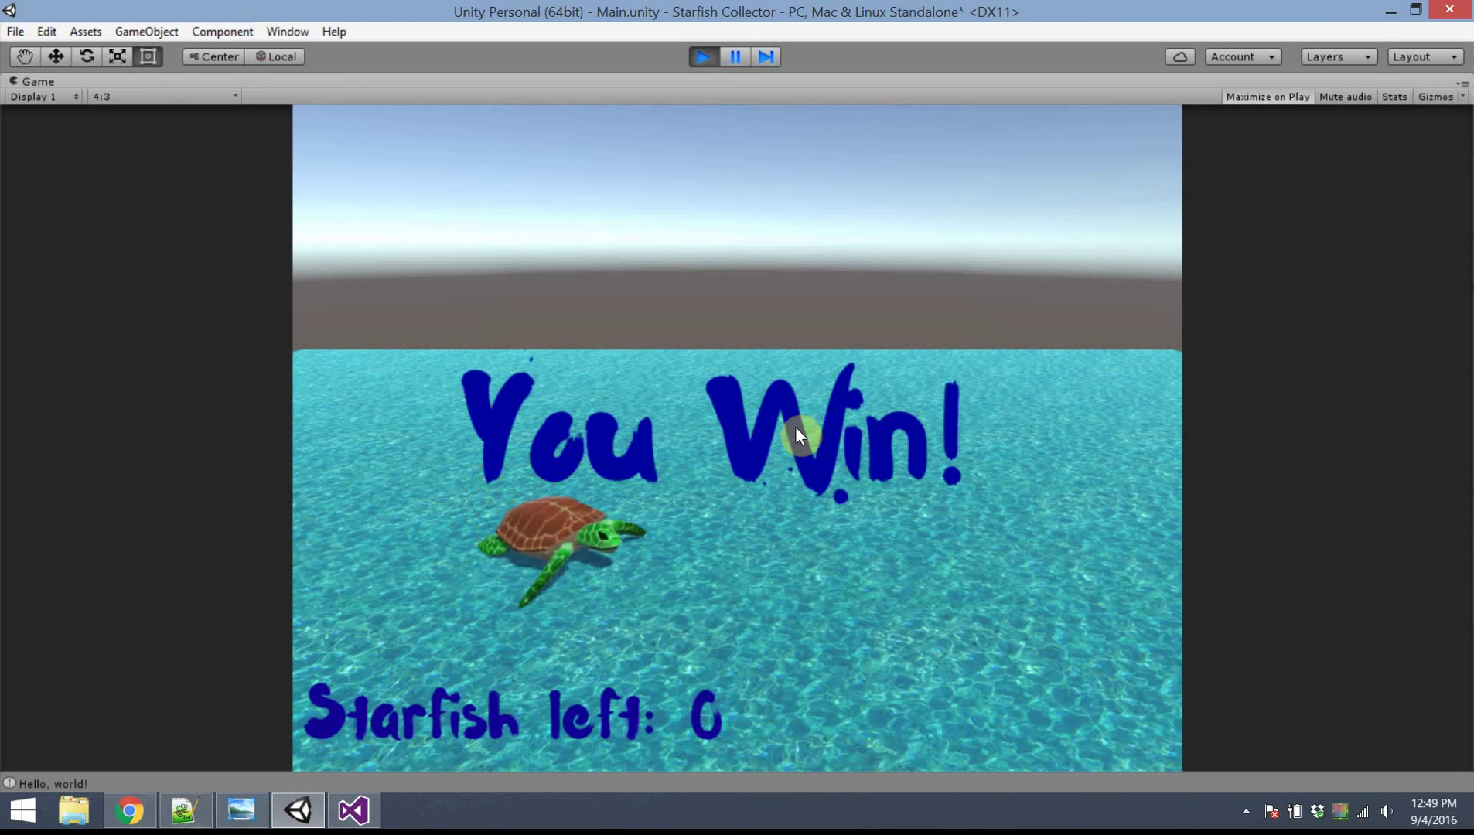
{"action": "key", "text": "Right"}
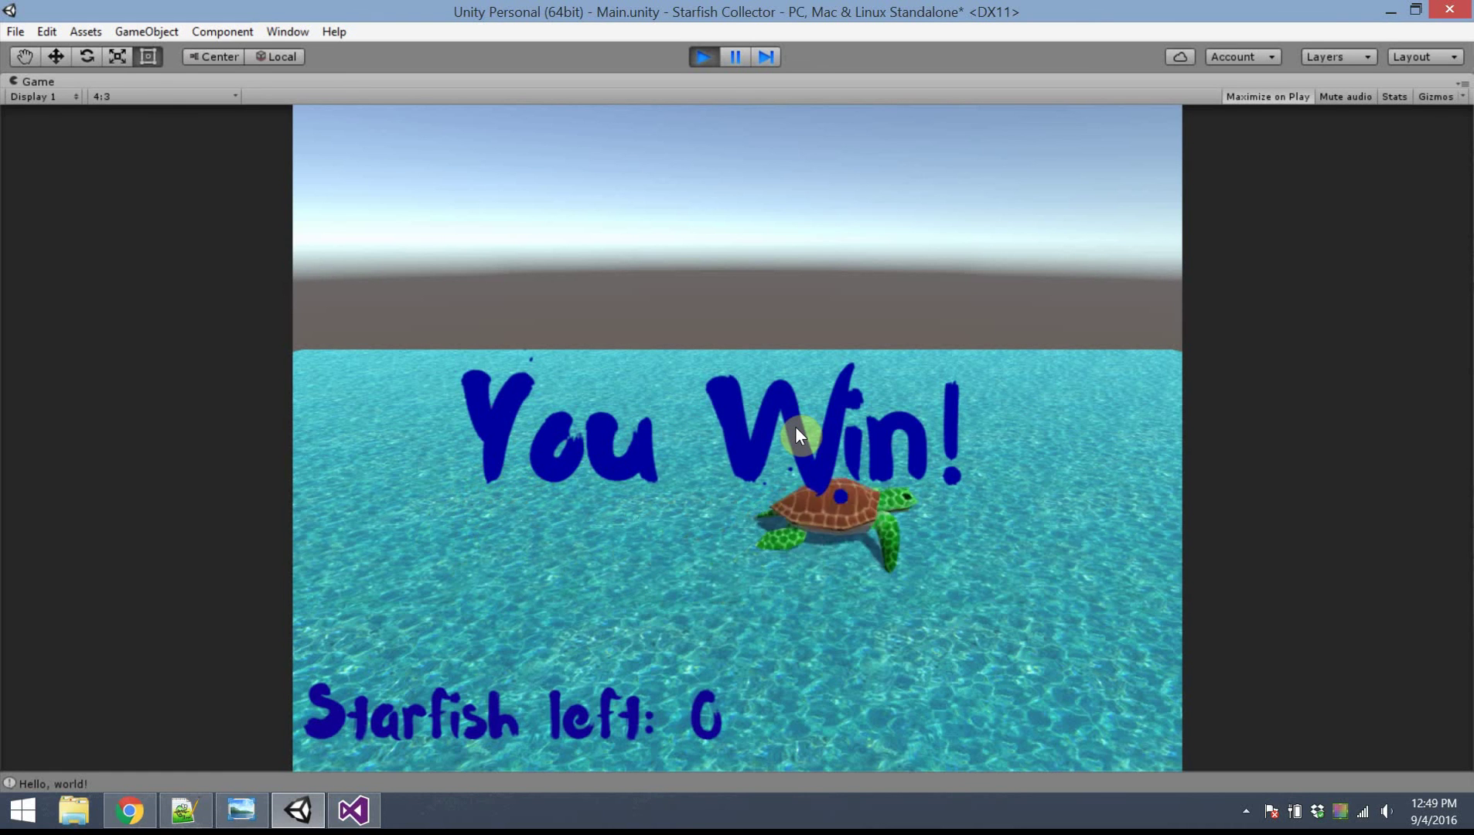